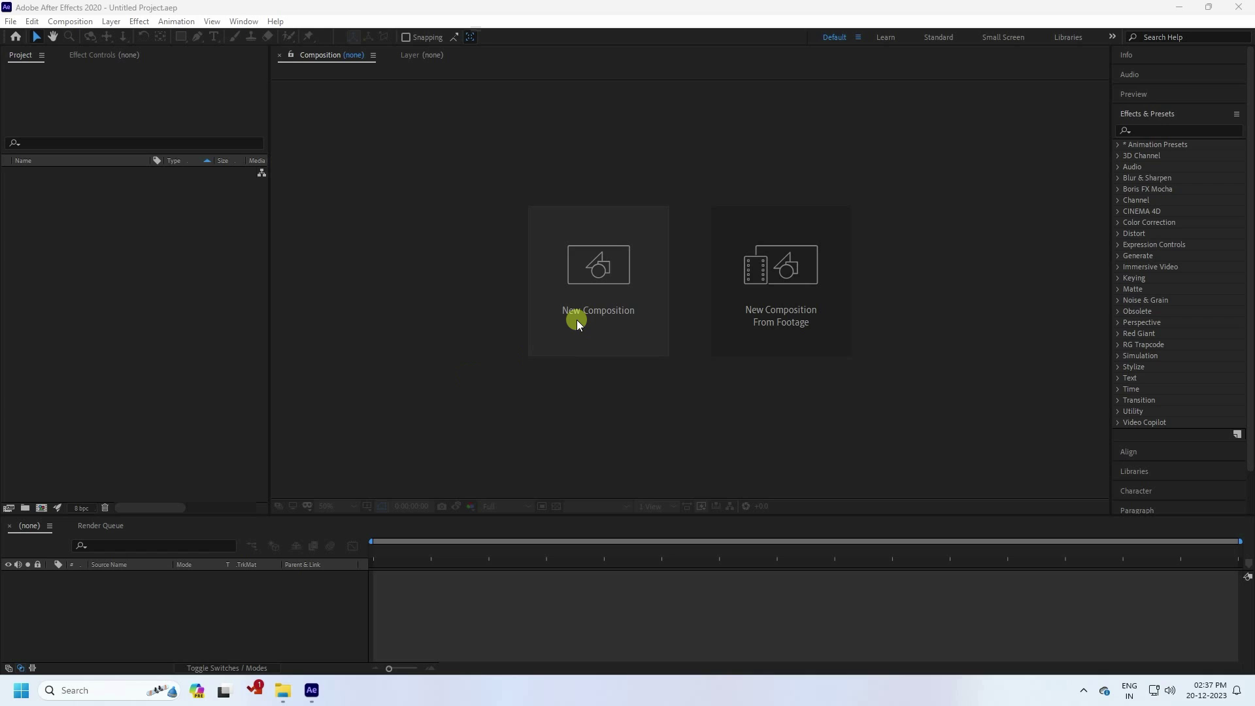
# Create a 1920 × 1080 composition with the HDTV 1080 29.97 preset and a 30-second duration
pyautogui.click(586, 319)
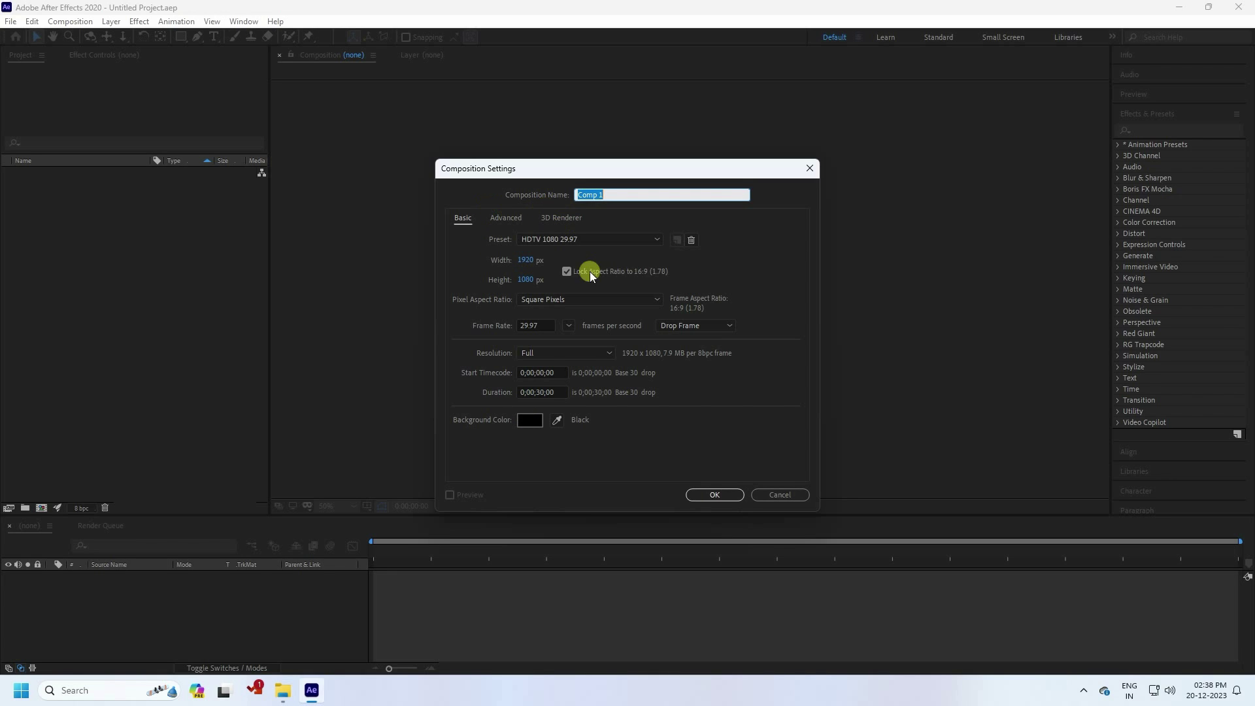
pyautogui.click(717, 494)
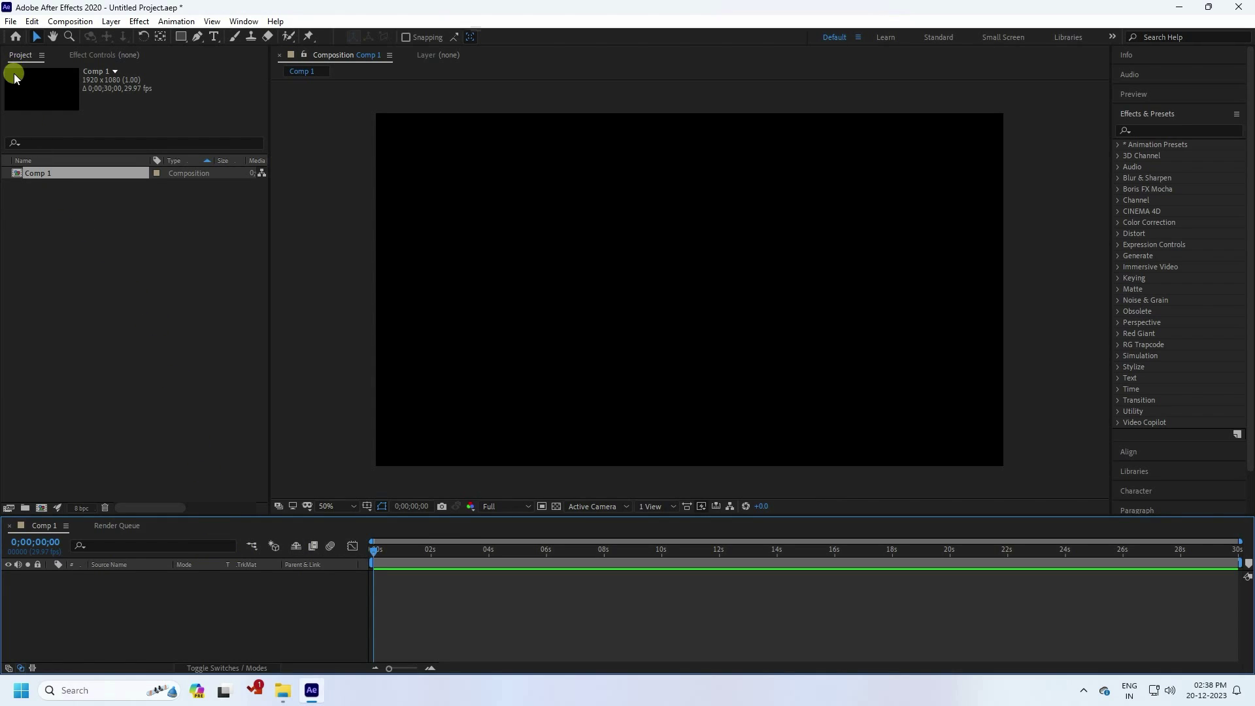
# Import XMAS TREE.obj, BG Particles and BG Particles 2 from the XMAS 2 folder and add them as layers to Comp 1
pyautogui.rightClick(69, 258)
pyautogui.click(108, 322)
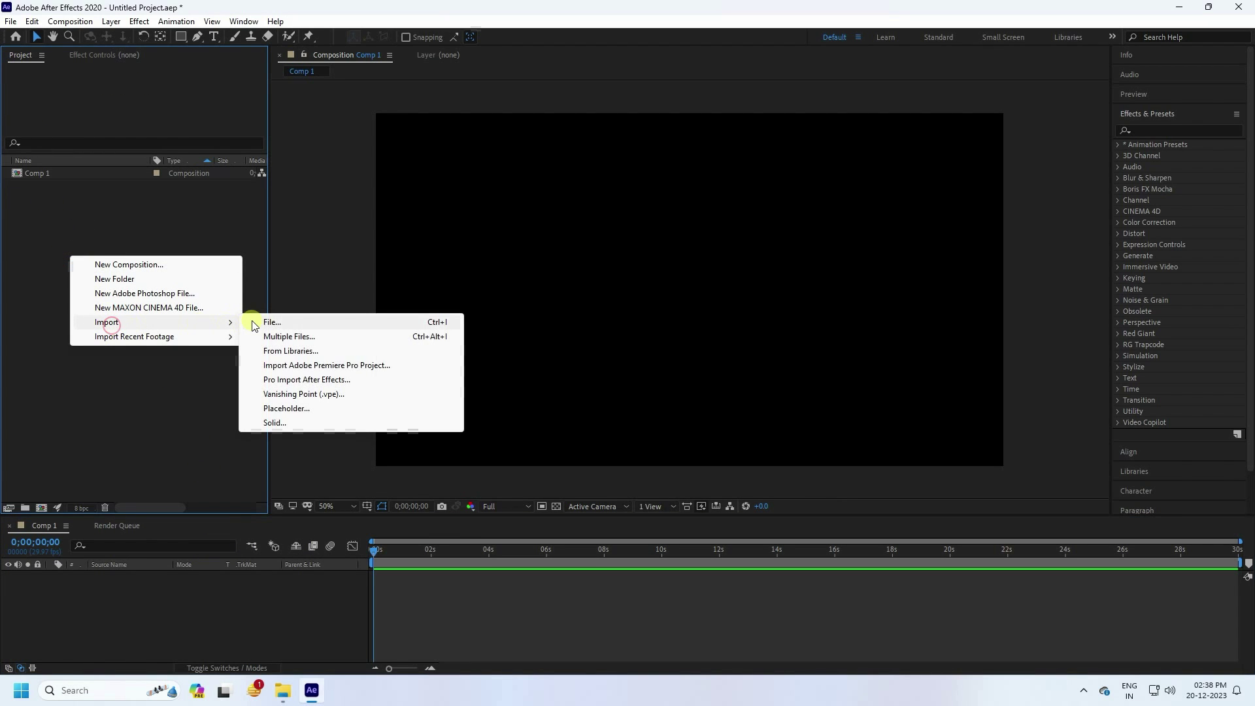
pyautogui.click(273, 322)
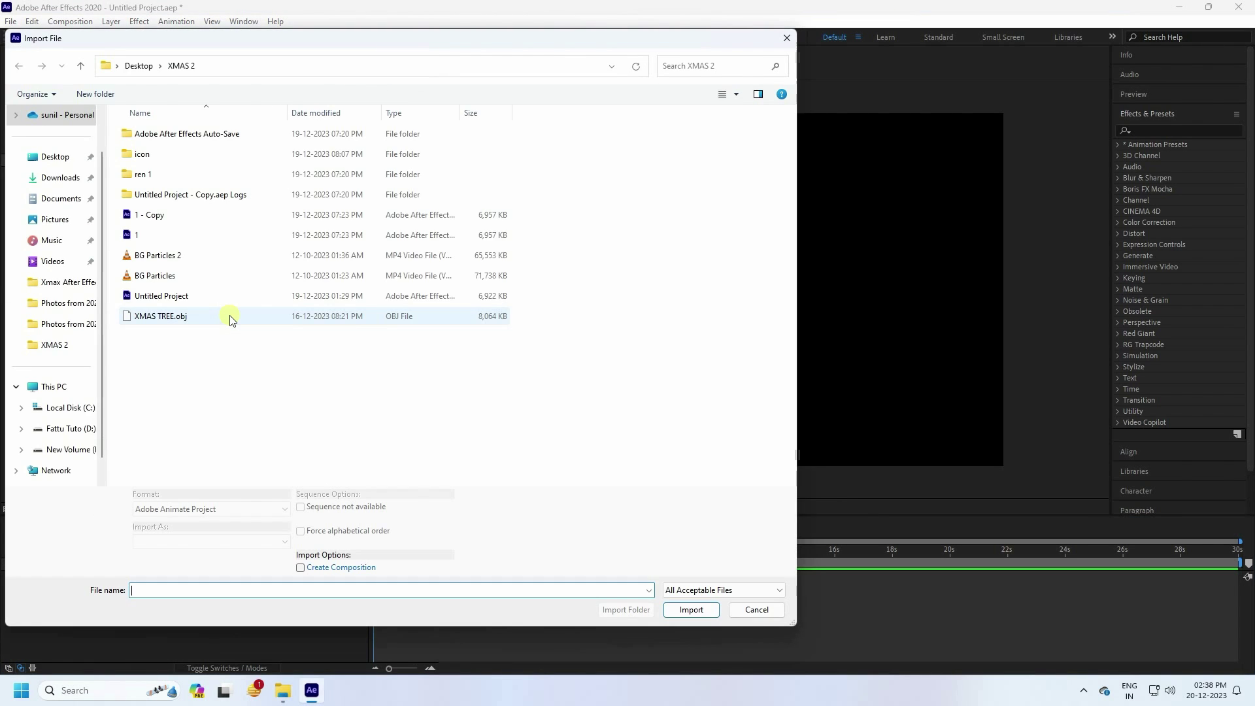
pyautogui.click(148, 315)
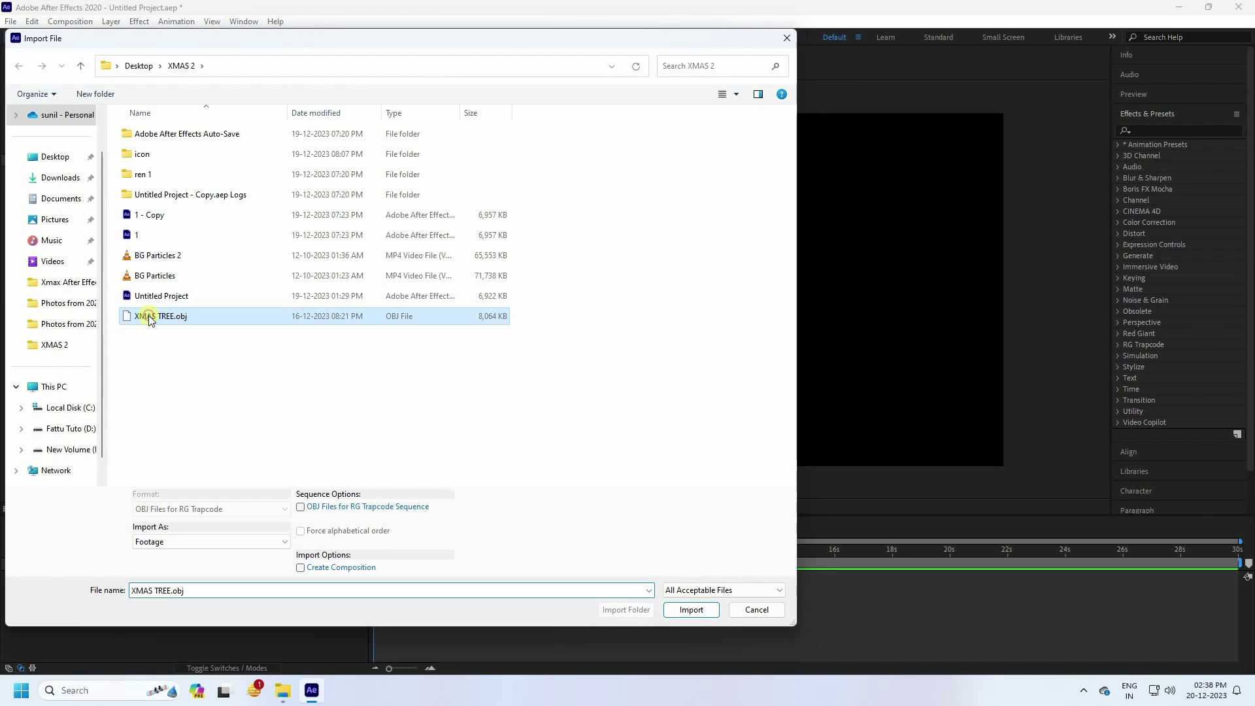
pyautogui.keyDown('ctrl'); pyautogui.click(140, 277); pyautogui.keyUp('ctrl')
pyautogui.keyDown('ctrl'); pyautogui.click(154, 255); pyautogui.keyUp('ctrl')
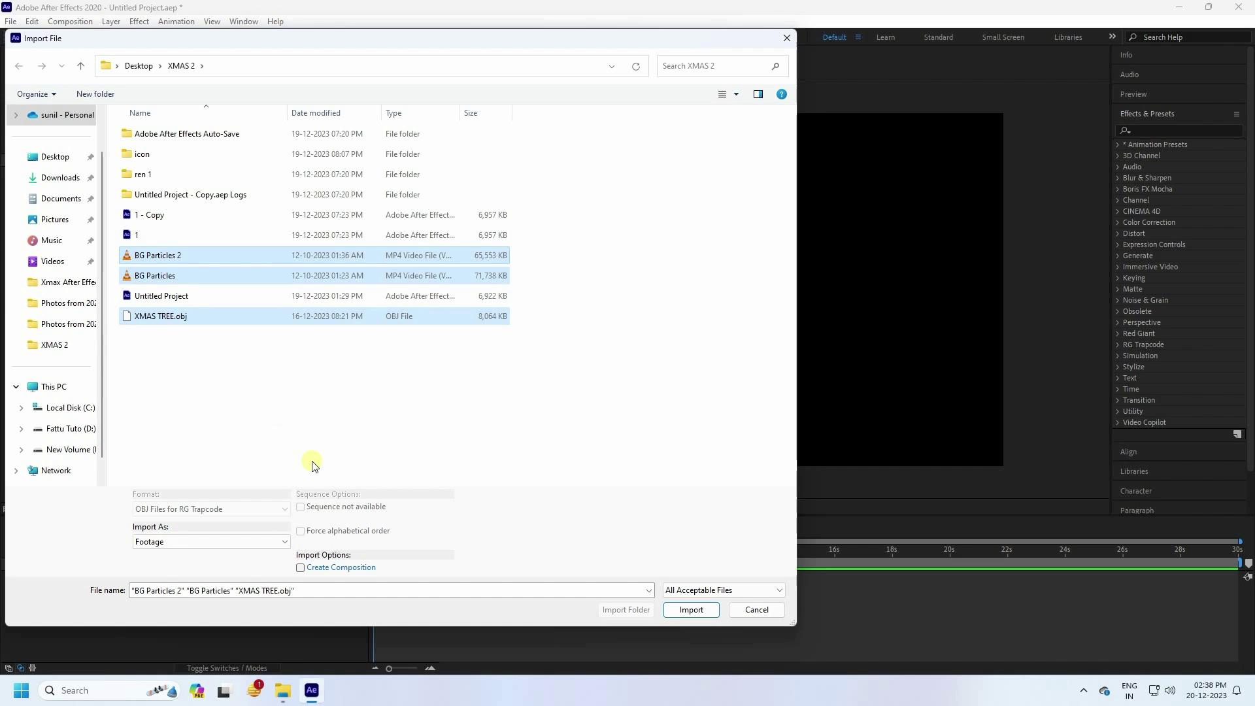
pyautogui.click(692, 610)
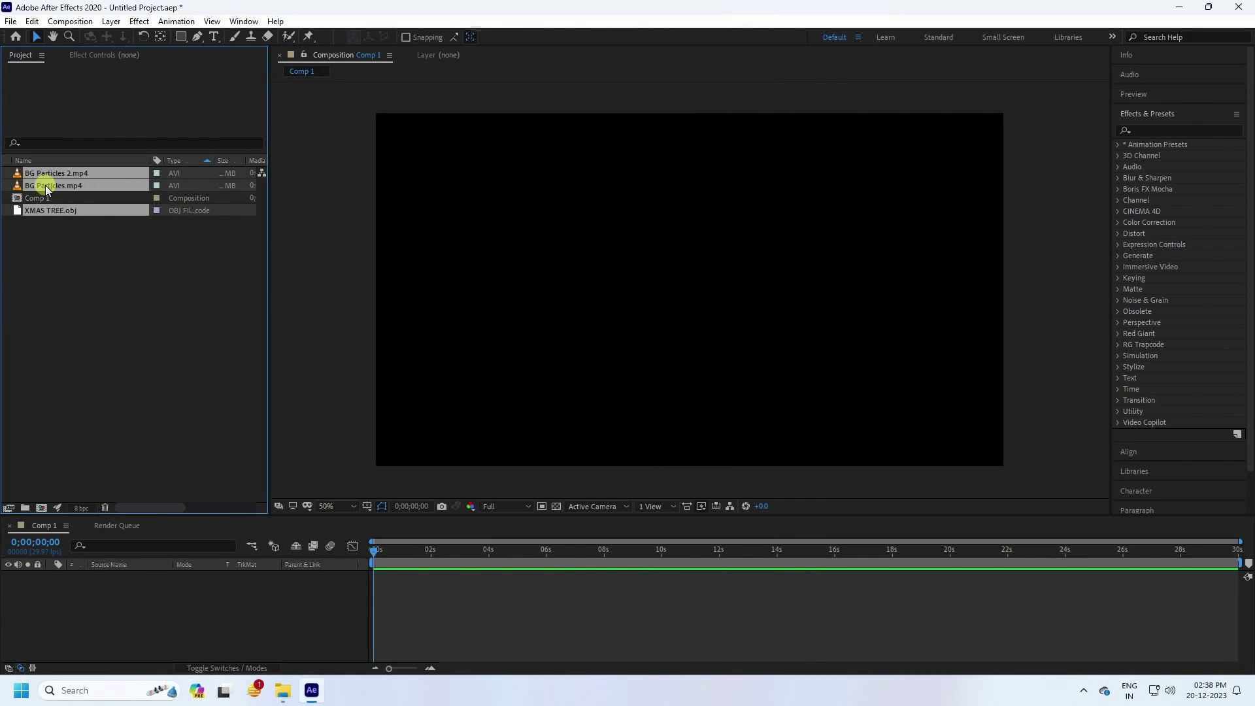
pyautogui.moveTo(60, 213); pyautogui.dragTo(151, 624)
pyautogui.click(178, 628)
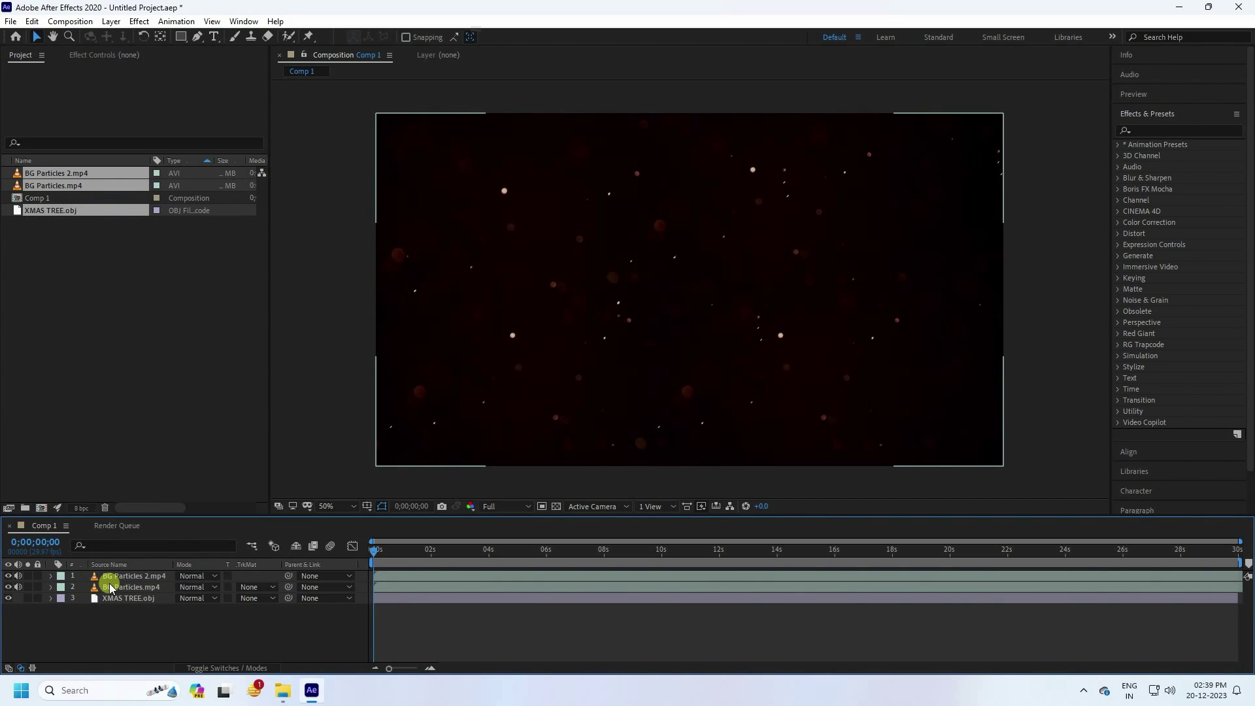
# Set the blending mode of both BG Particles layers to Add
pyautogui.click(130, 588)
pyautogui.keyDown('shift'); pyautogui.click(125, 575); pyautogui.keyUp('shift')
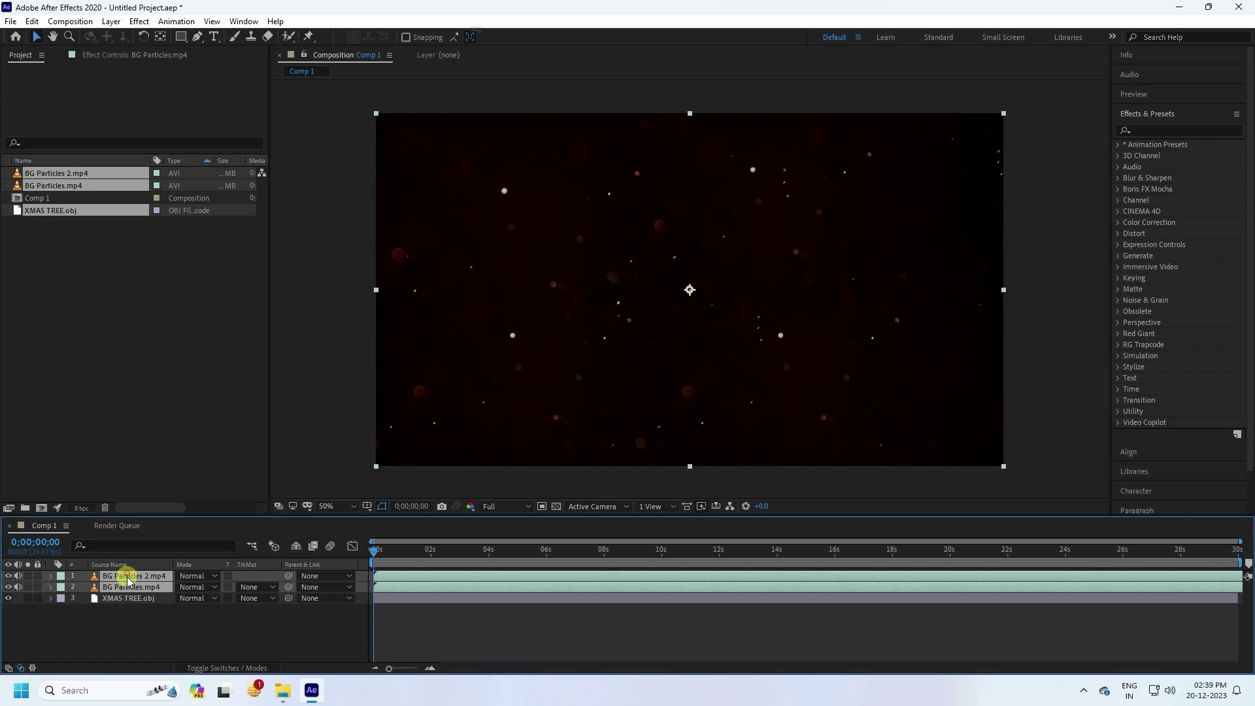
pyautogui.click(196, 575)
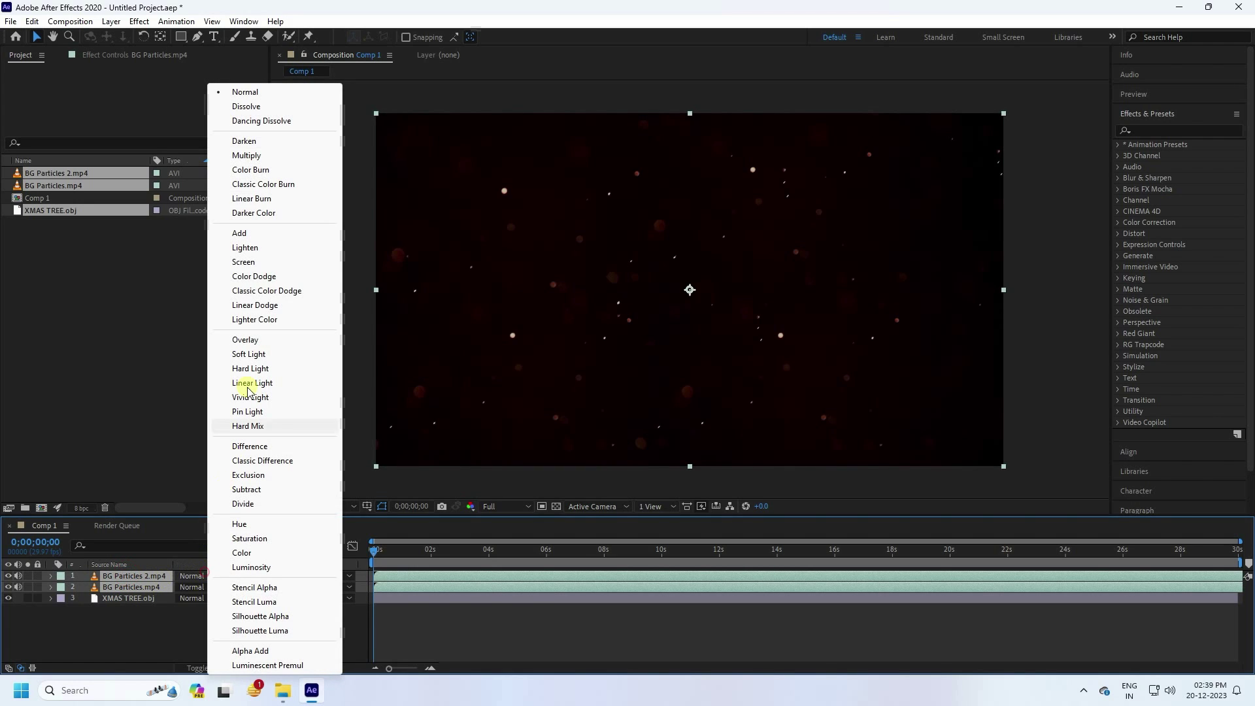
pyautogui.click(241, 234)
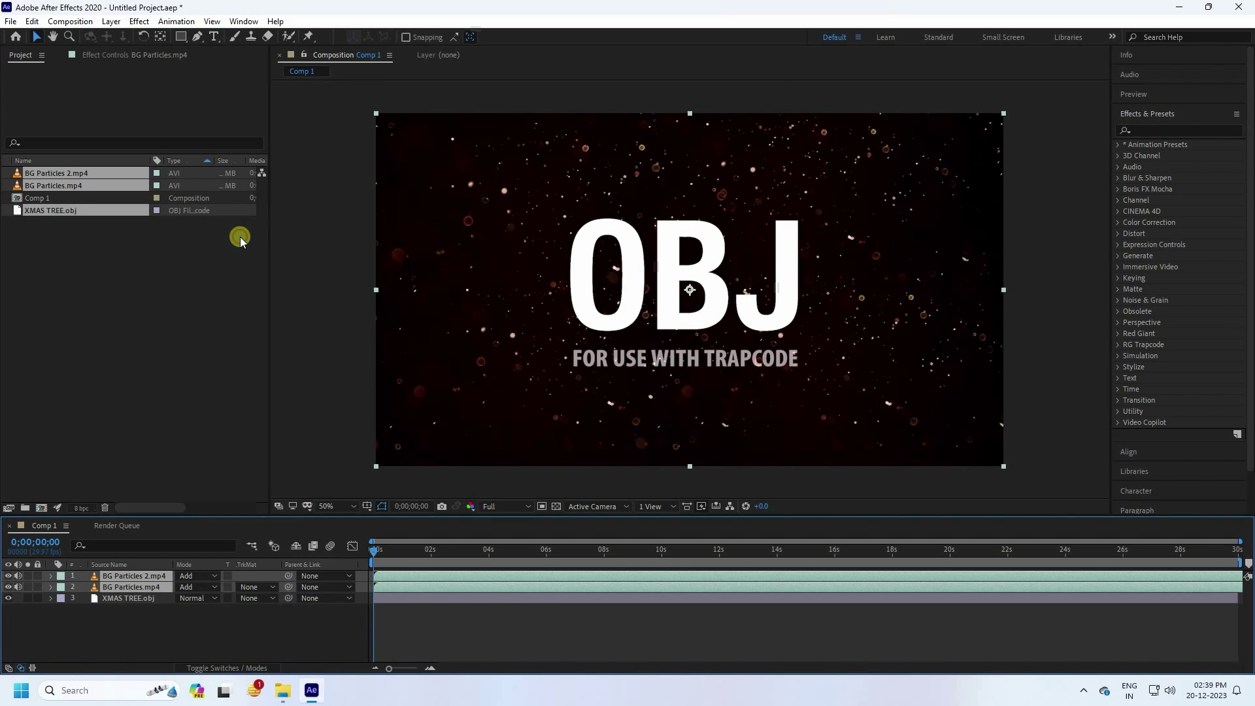
pyautogui.click(146, 610)
# Find the Tint effect and apply it to both the BG Particles and BG Particles 2 layers
pyautogui.click(116, 590)
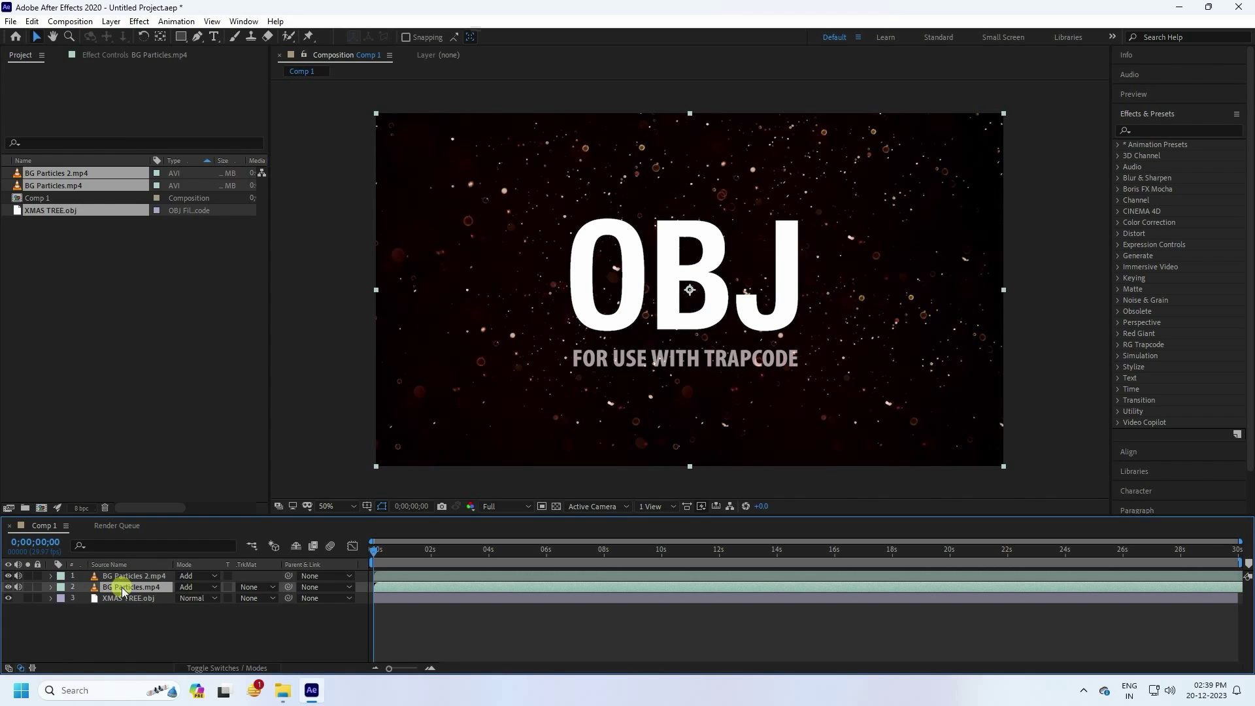
pyautogui.click(1153, 130)
pyautogui.write('tint')
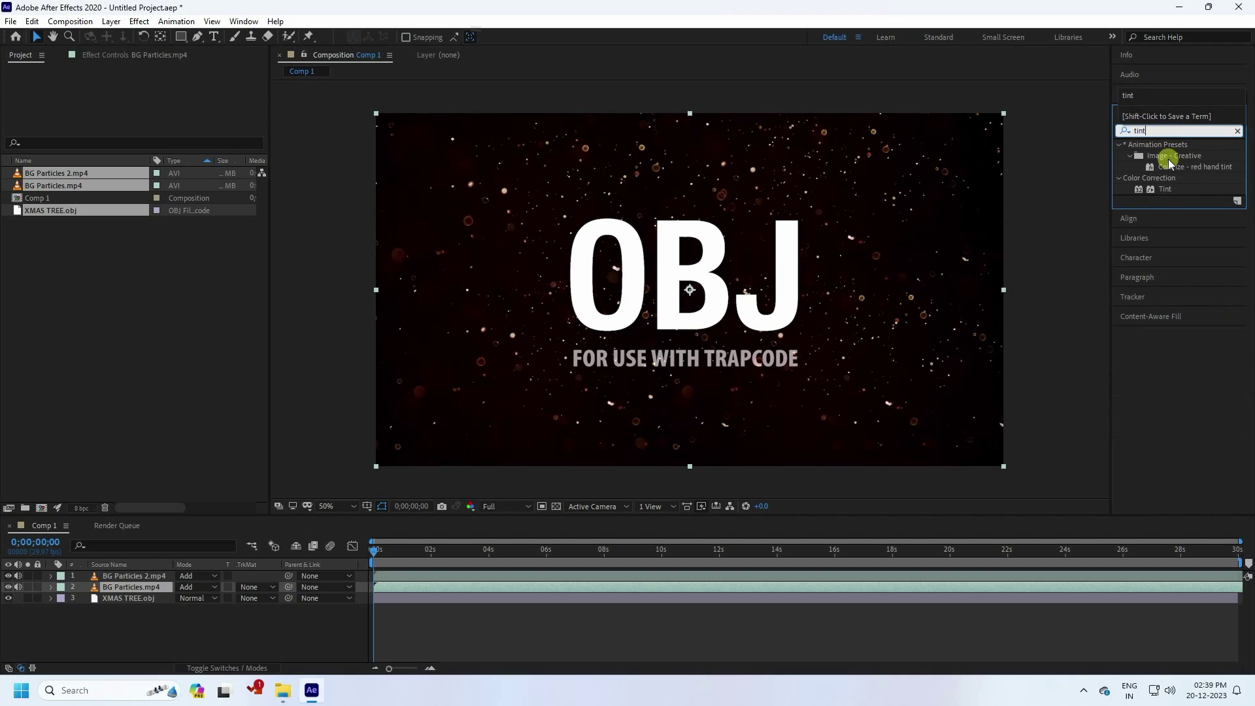
pyautogui.moveTo(1165, 189); pyautogui.dragTo(145, 591)
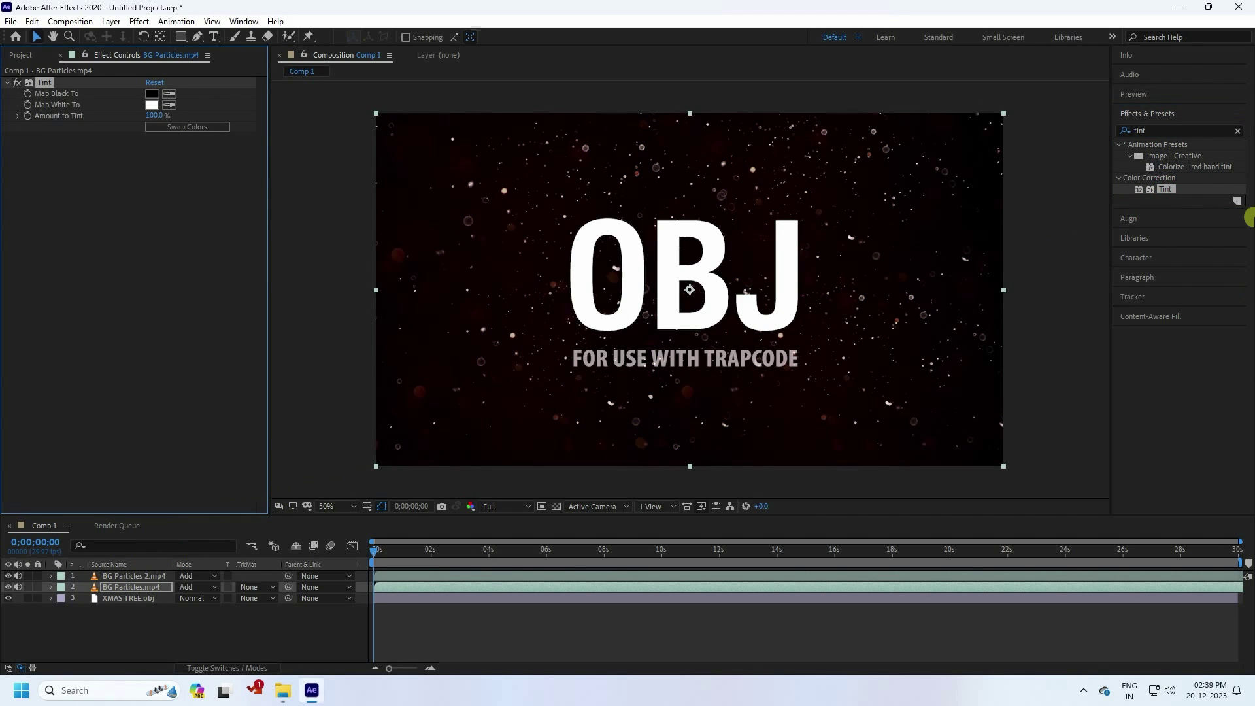
pyautogui.moveTo(1170, 194); pyautogui.dragTo(127, 580)
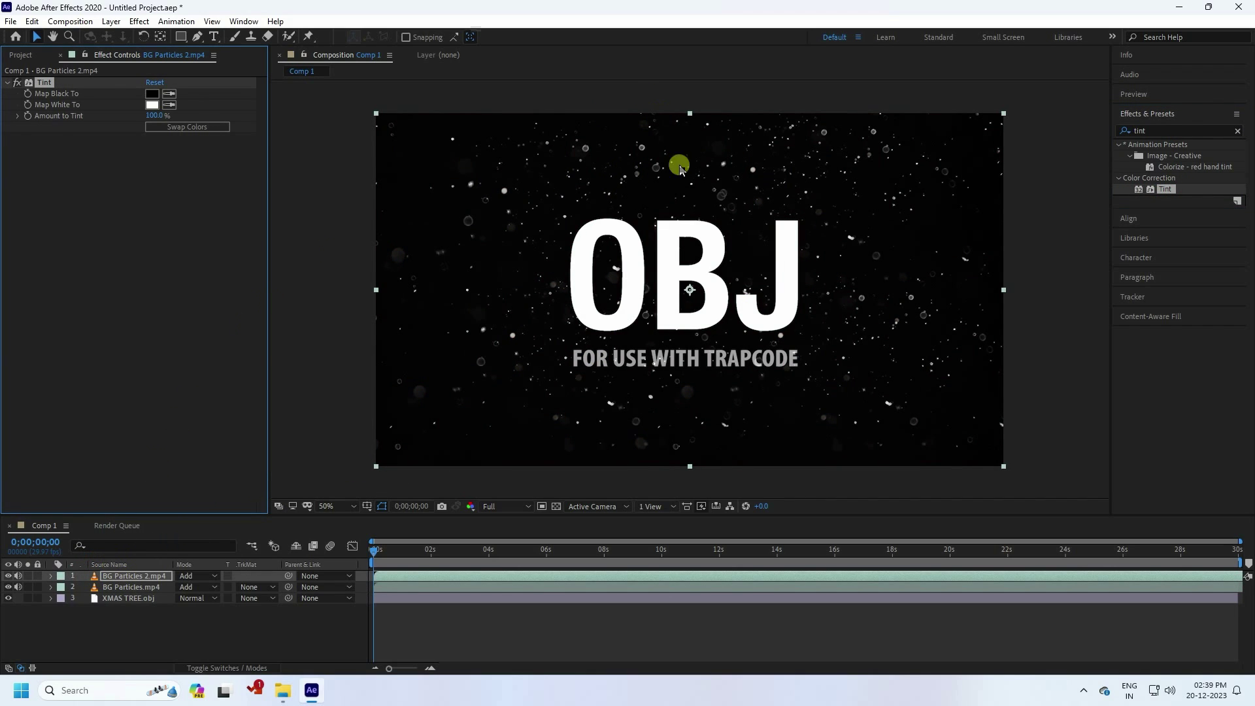
# Preview the playback of the tinted background particles for a few seconds, then stop it
pyautogui.press('/')
pyautogui.press(',')
pyautogui.click(337, 507)
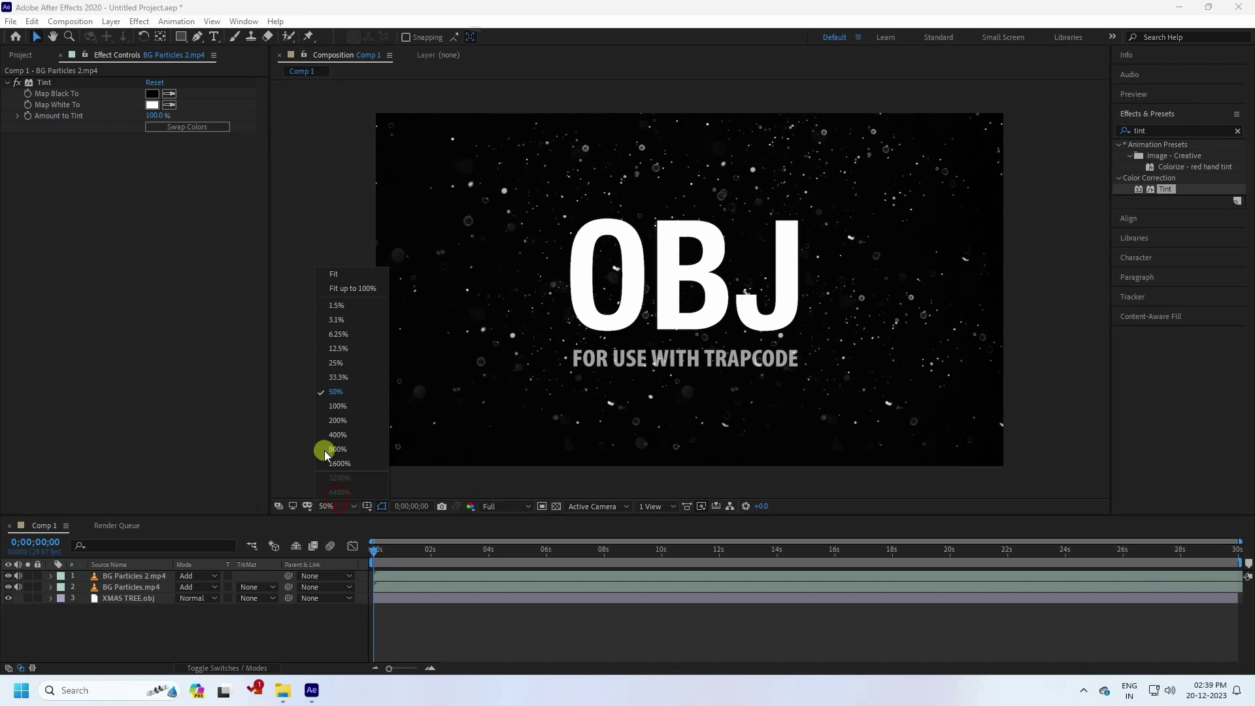
pyautogui.click(354, 282)
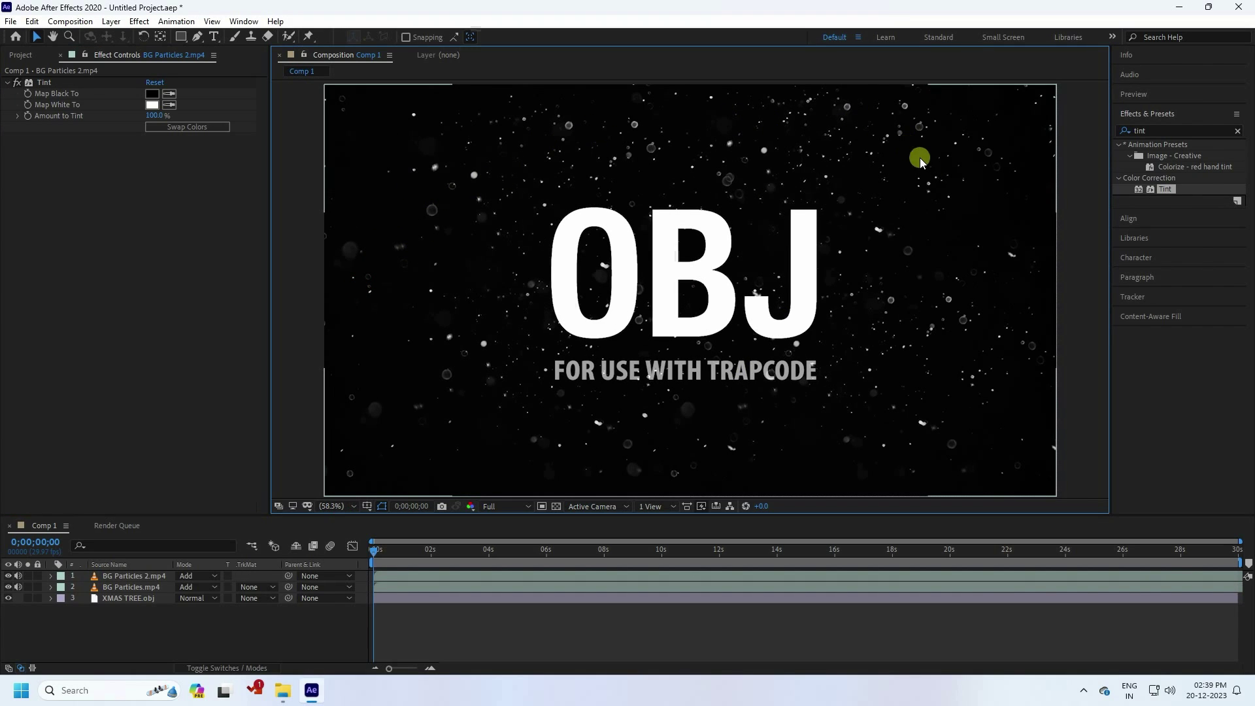
pyautogui.click(1137, 93)
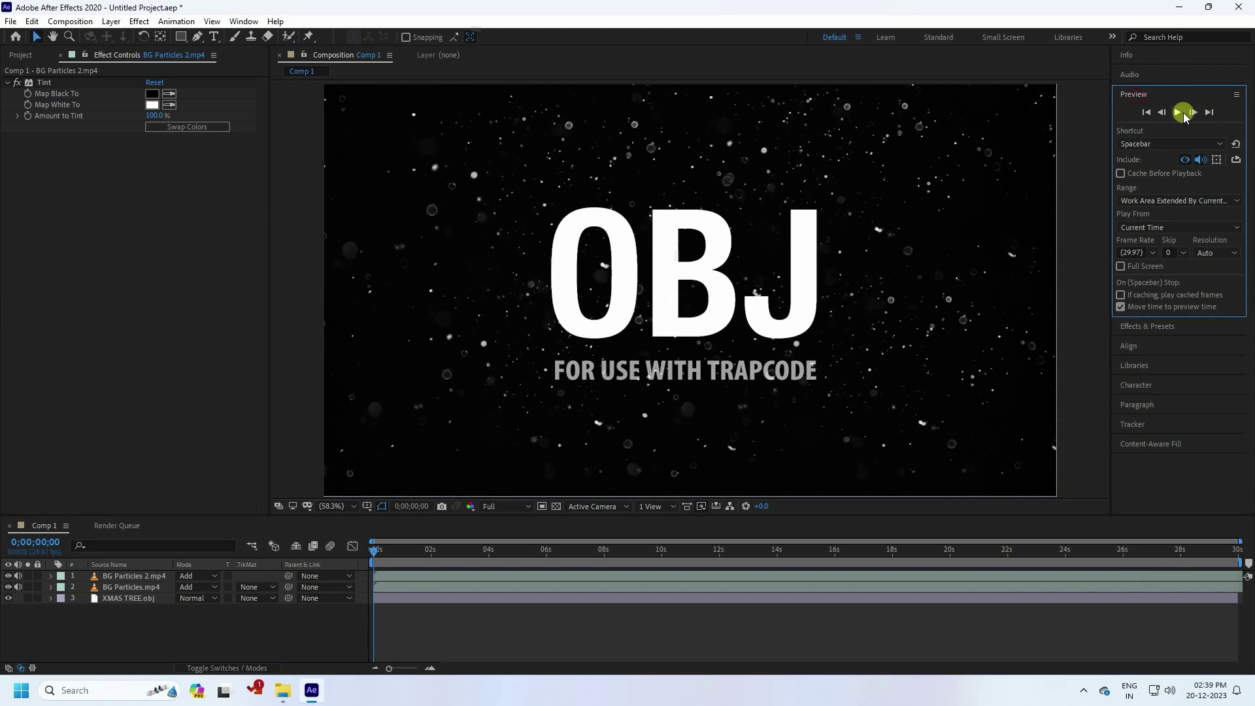
pyautogui.click(1183, 115)
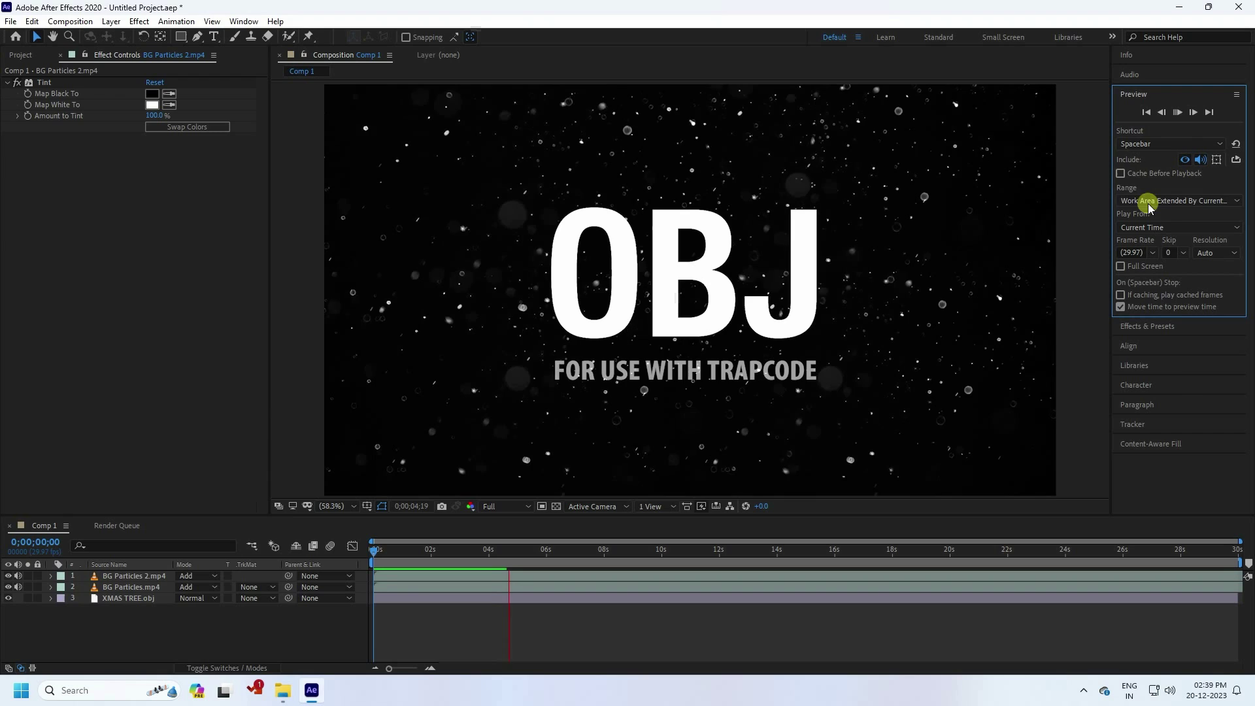
pyautogui.click(1177, 113)
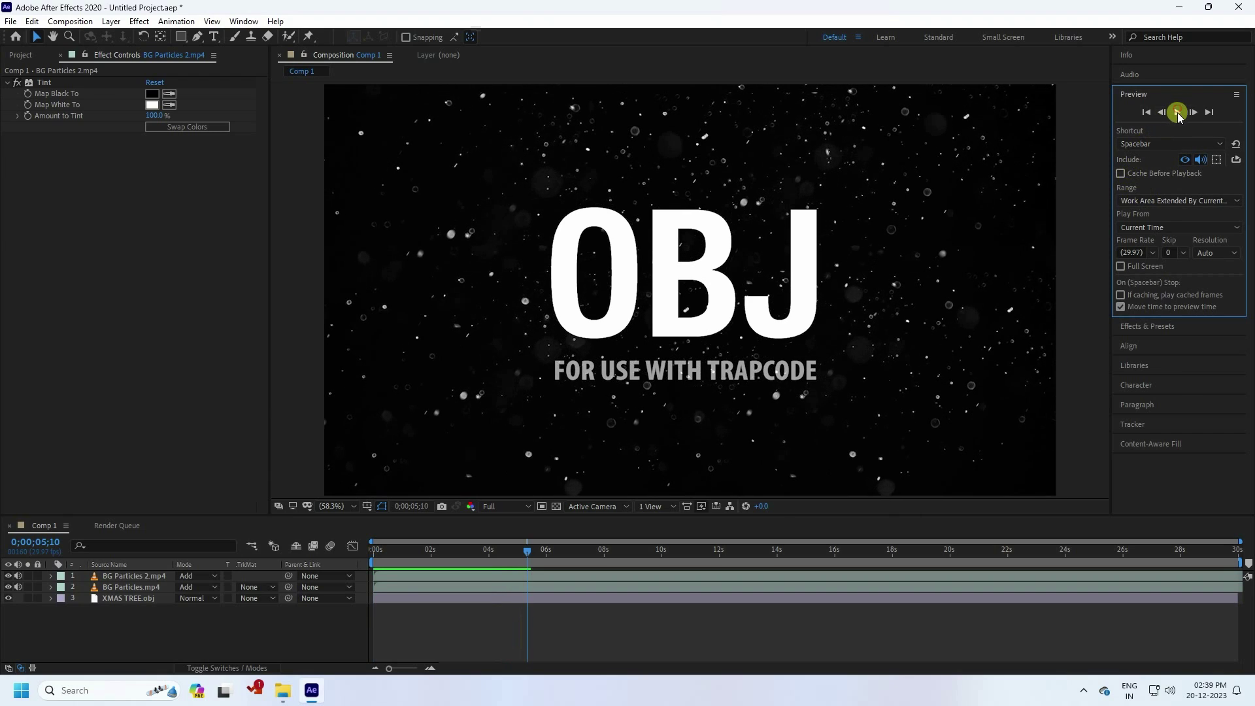
# Hide the XMAS TREE.obj layer in the composition
pyautogui.click(145, 634)
pyautogui.click(103, 600)
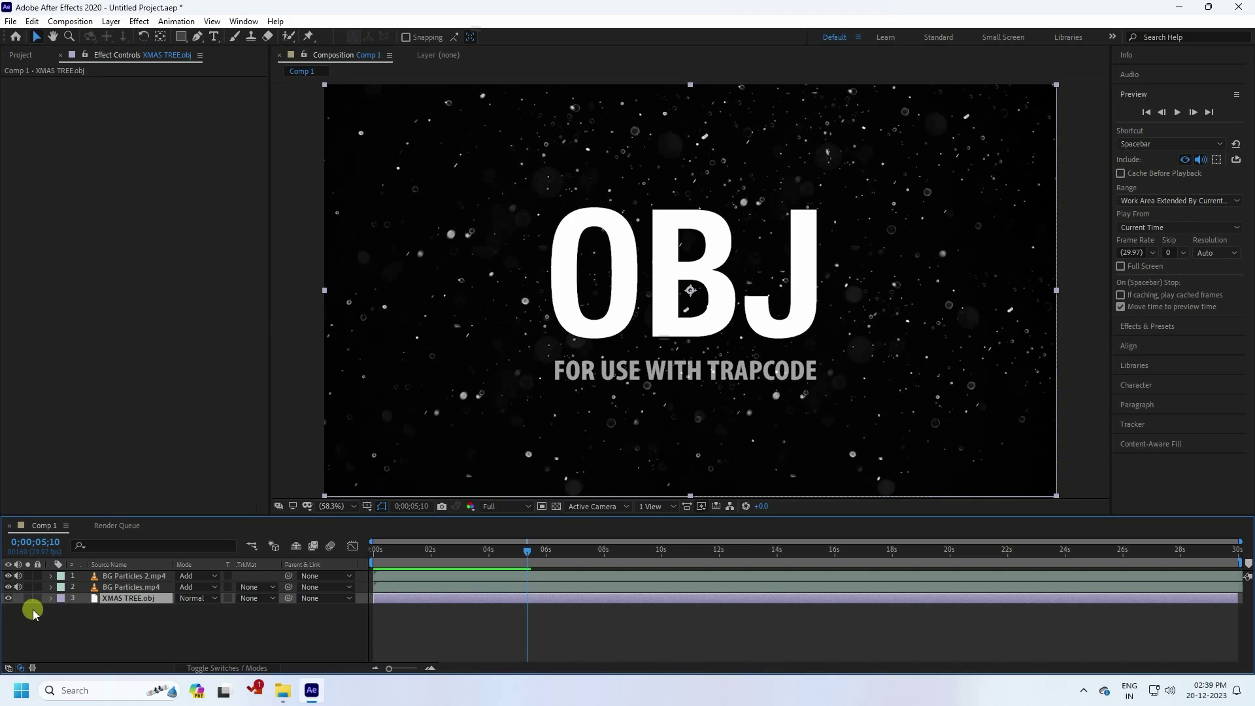
pyautogui.click(8, 598)
# Create a black 1920 × 1080 solid layer named TREE
pyautogui.rightClick(109, 641)
pyautogui.moveTo(145, 494)
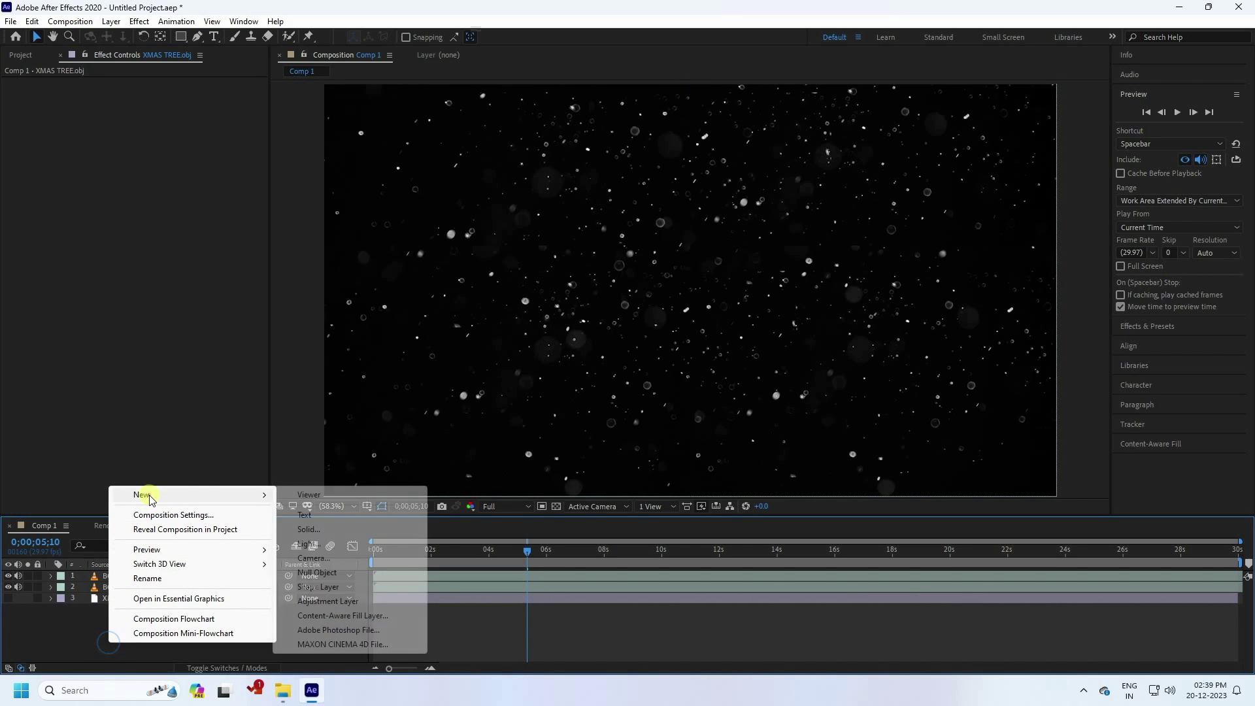
pyautogui.click(308, 529)
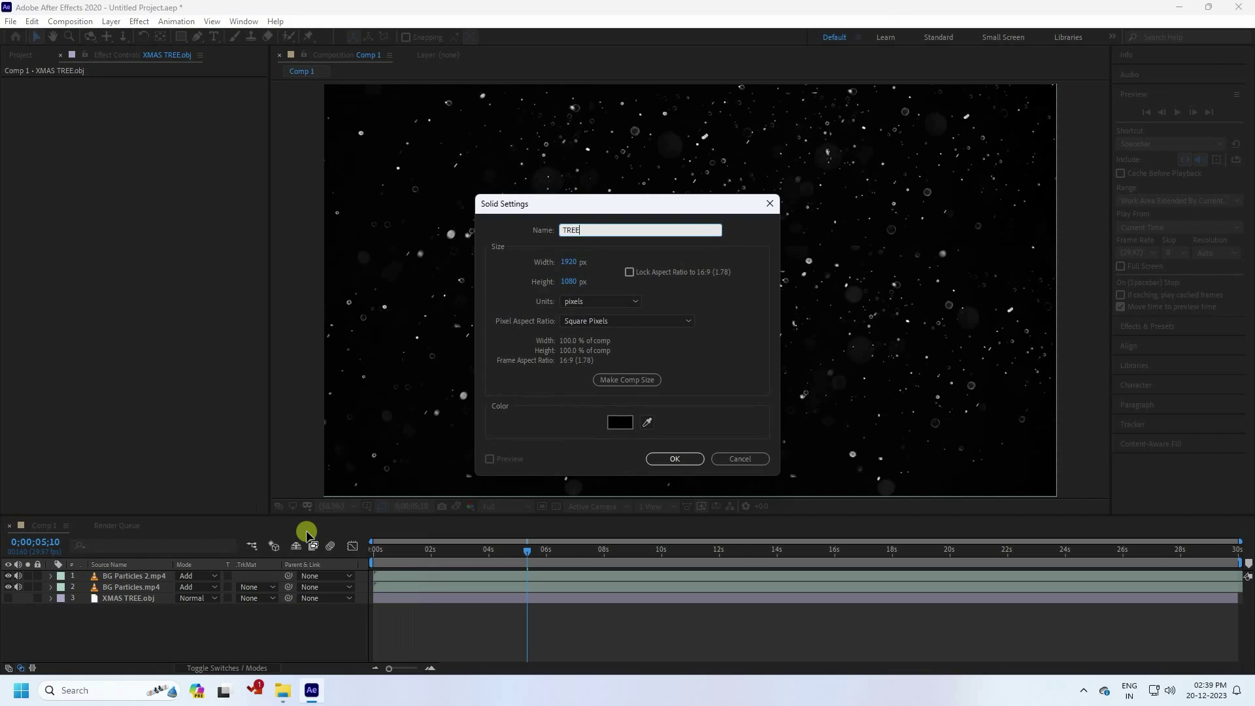
pyautogui.click(666, 458)
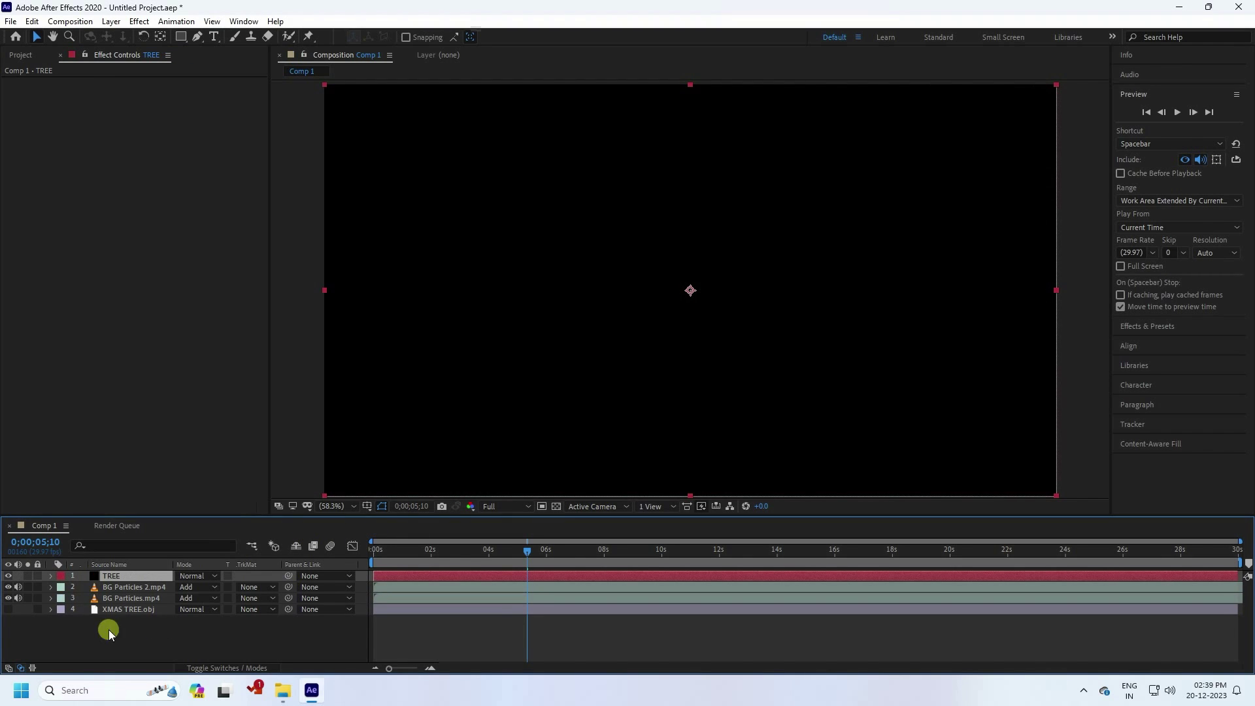
# Apply the RG Trapcode Form effect to the TREE solid
pyautogui.click(139, 21)
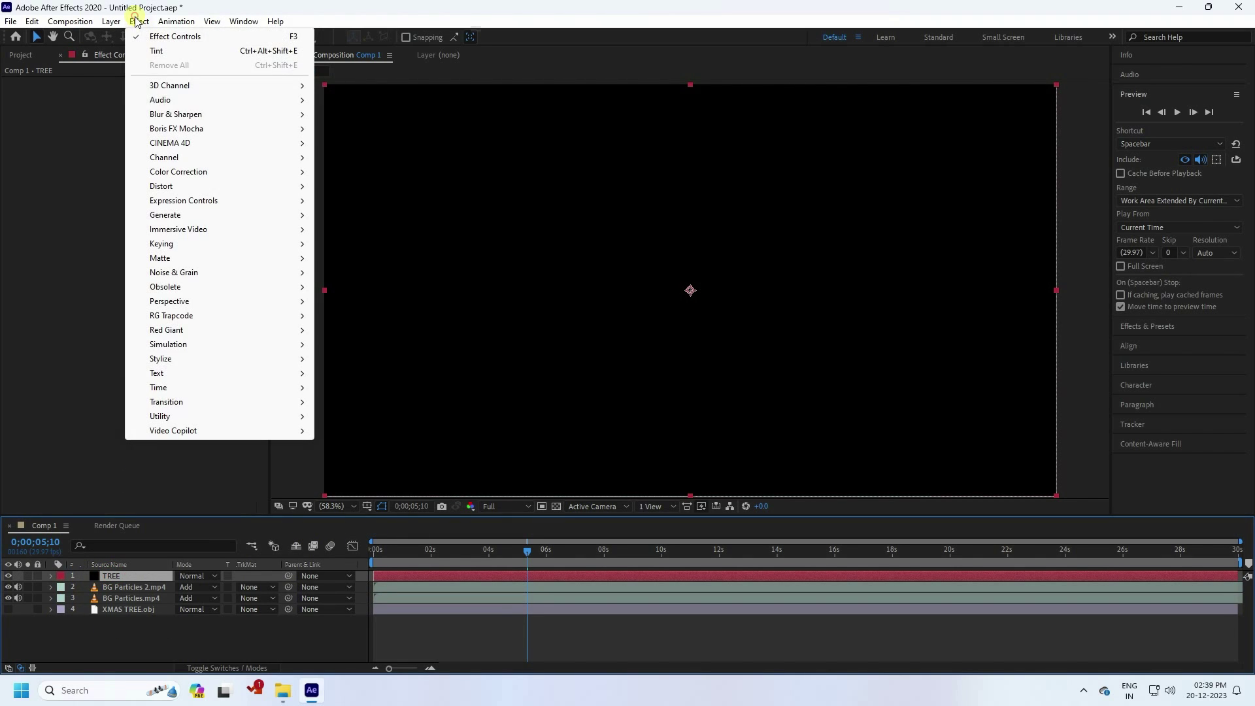
pyautogui.moveTo(194, 319)
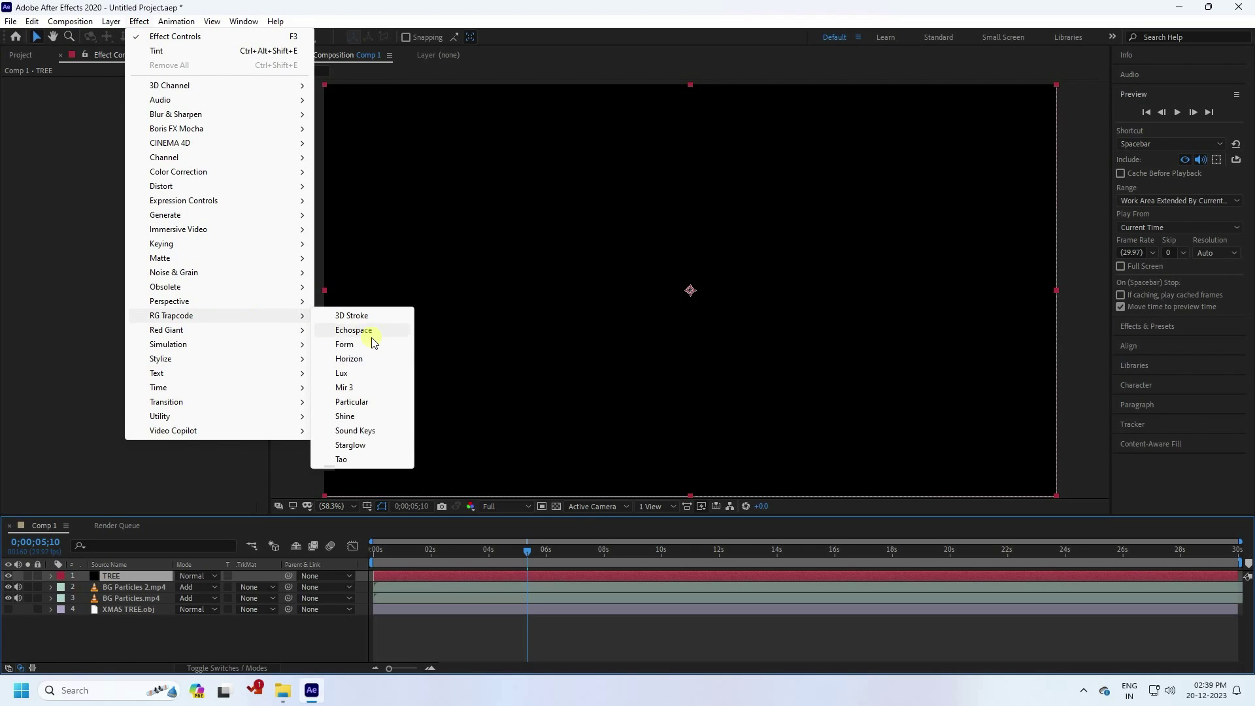
pyautogui.click(343, 346)
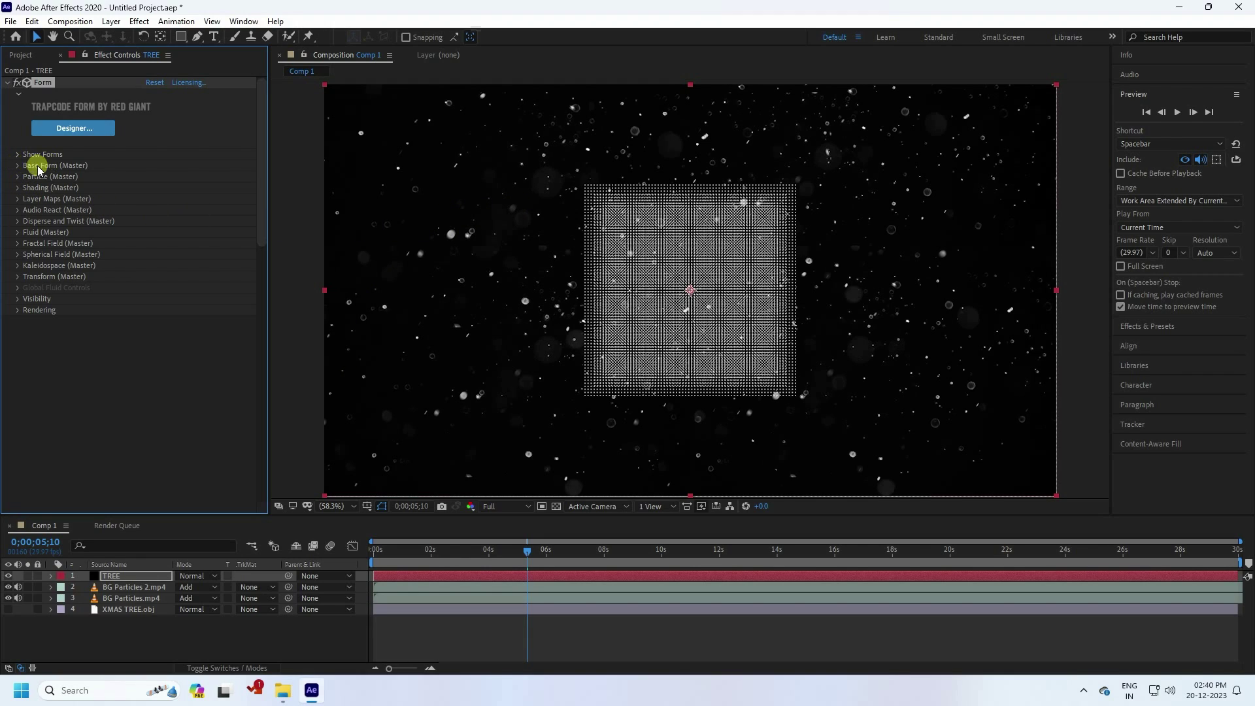
# Set the Form effect's base form to OBJ Model, using XMAS TREE.obj as the 3D model with a Size XYZ of 1000
pyautogui.click(17, 166)
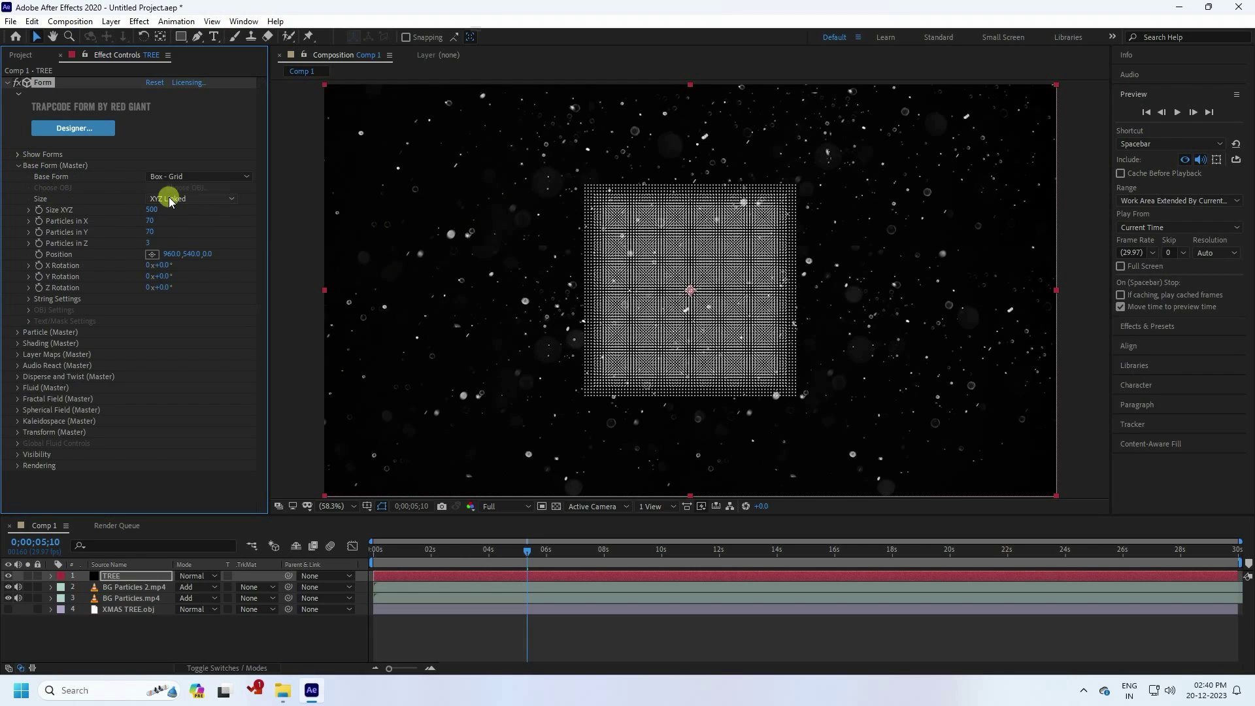
pyautogui.click(156, 176)
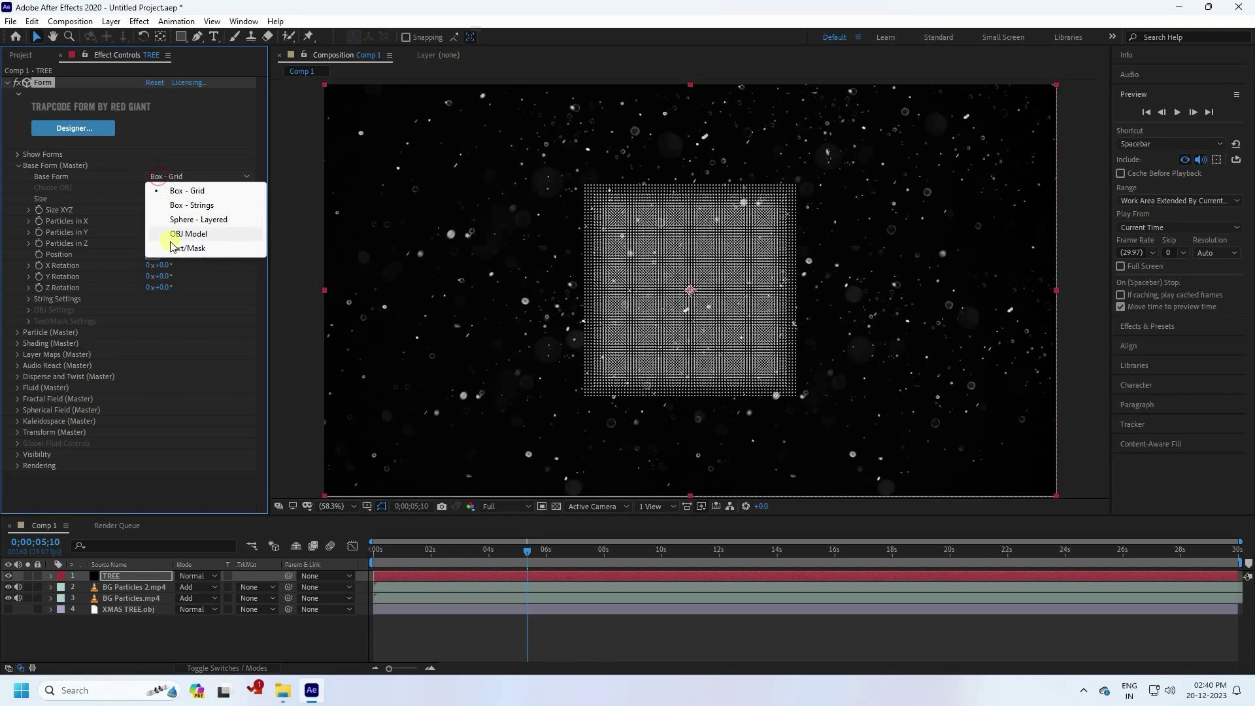
pyautogui.click(203, 235)
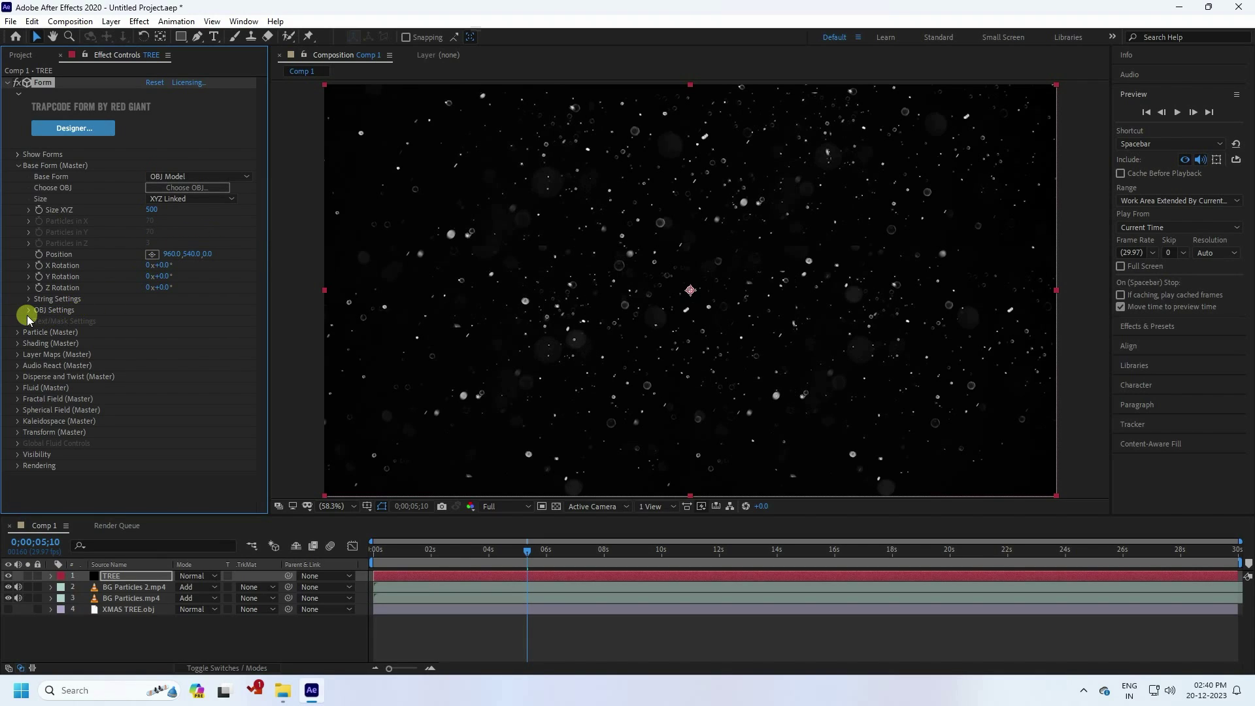
pyautogui.click(29, 311)
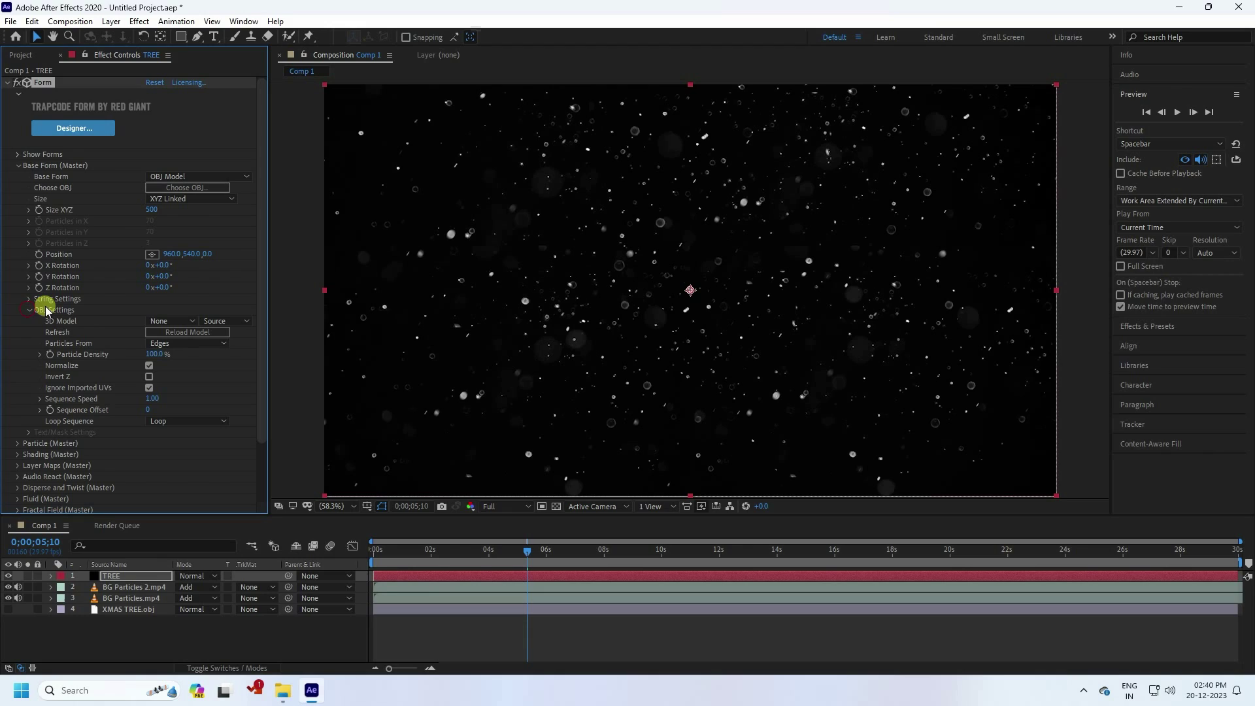
pyautogui.click(165, 320)
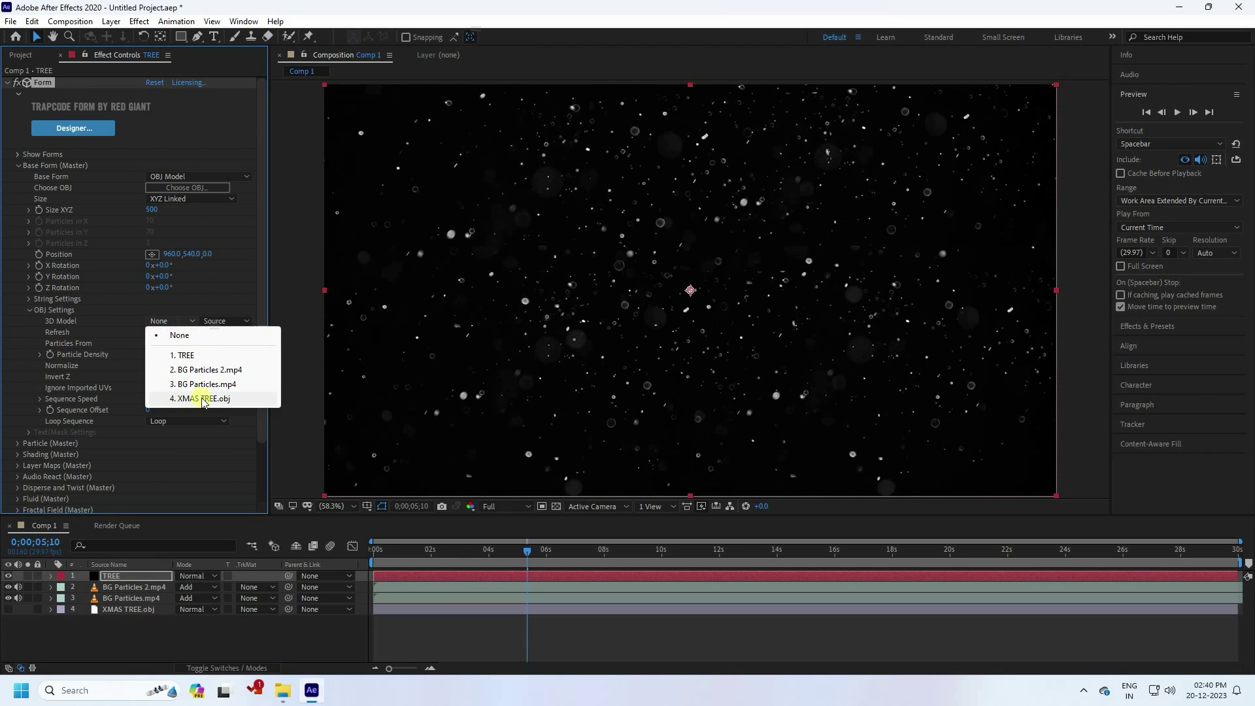
pyautogui.click(229, 398)
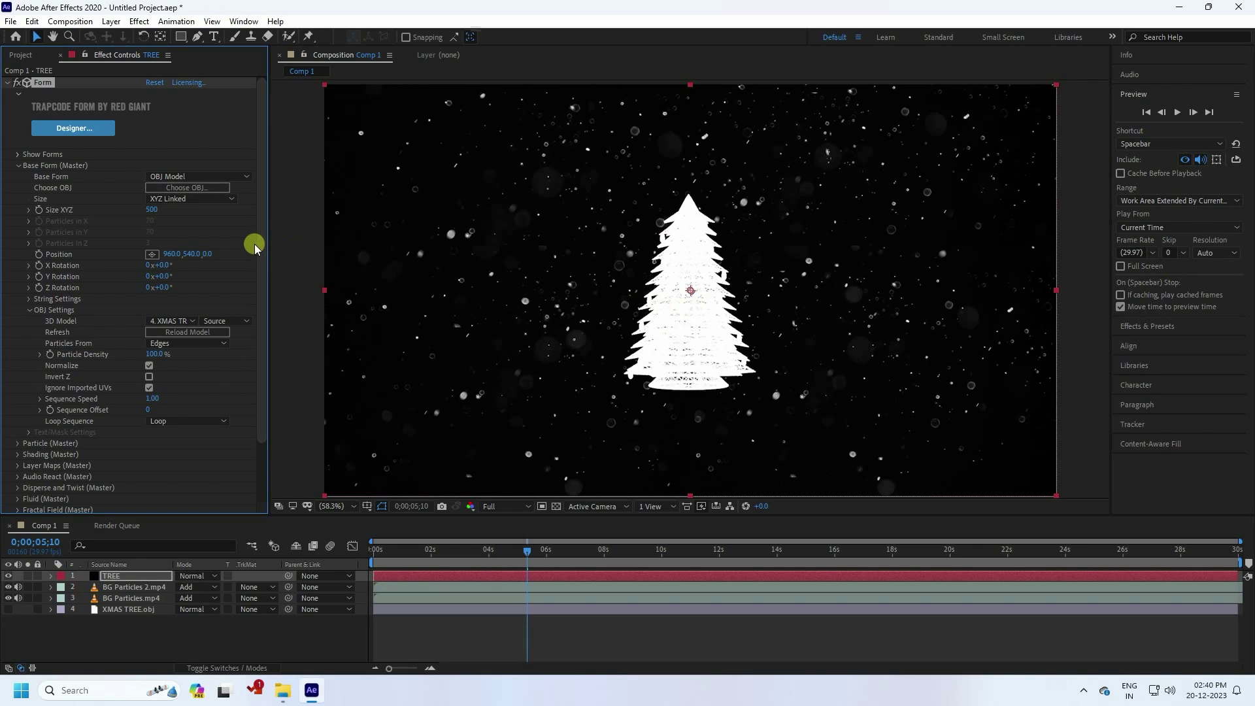
pyautogui.click(153, 210)
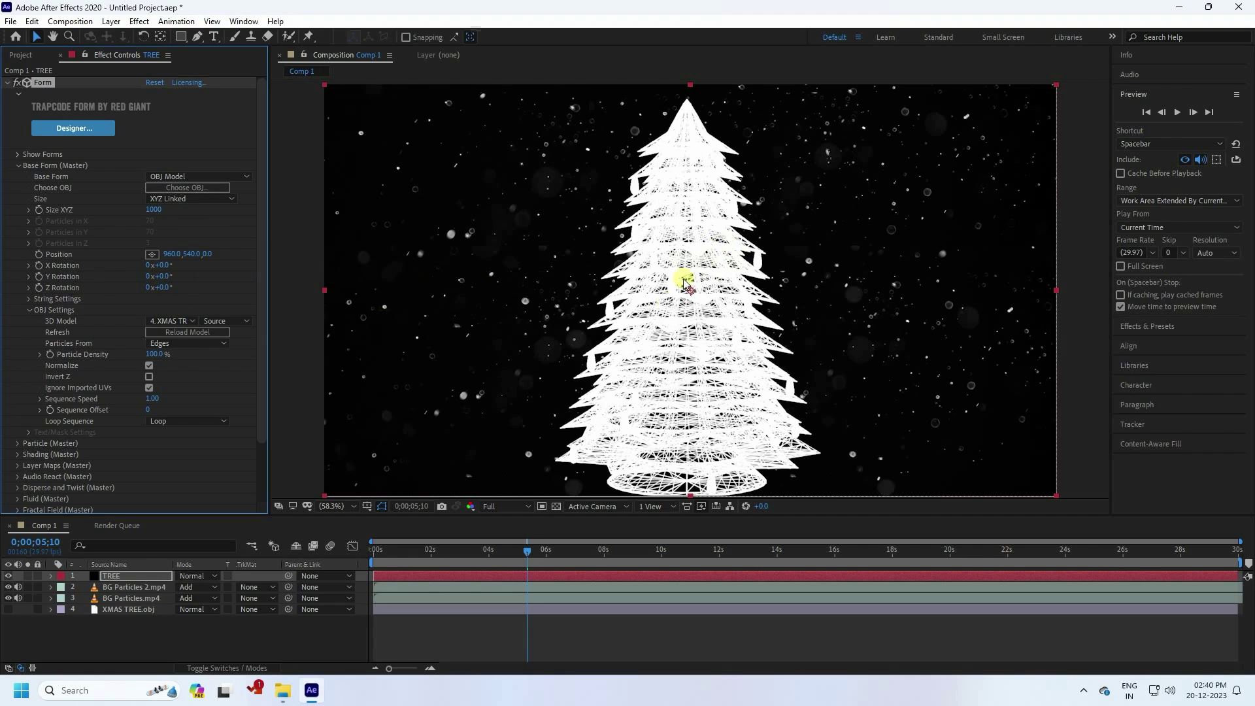
# Set the master particle Size of the Form effect to 0 on the TREE layer
pyautogui.click(19, 166)
pyautogui.click(18, 177)
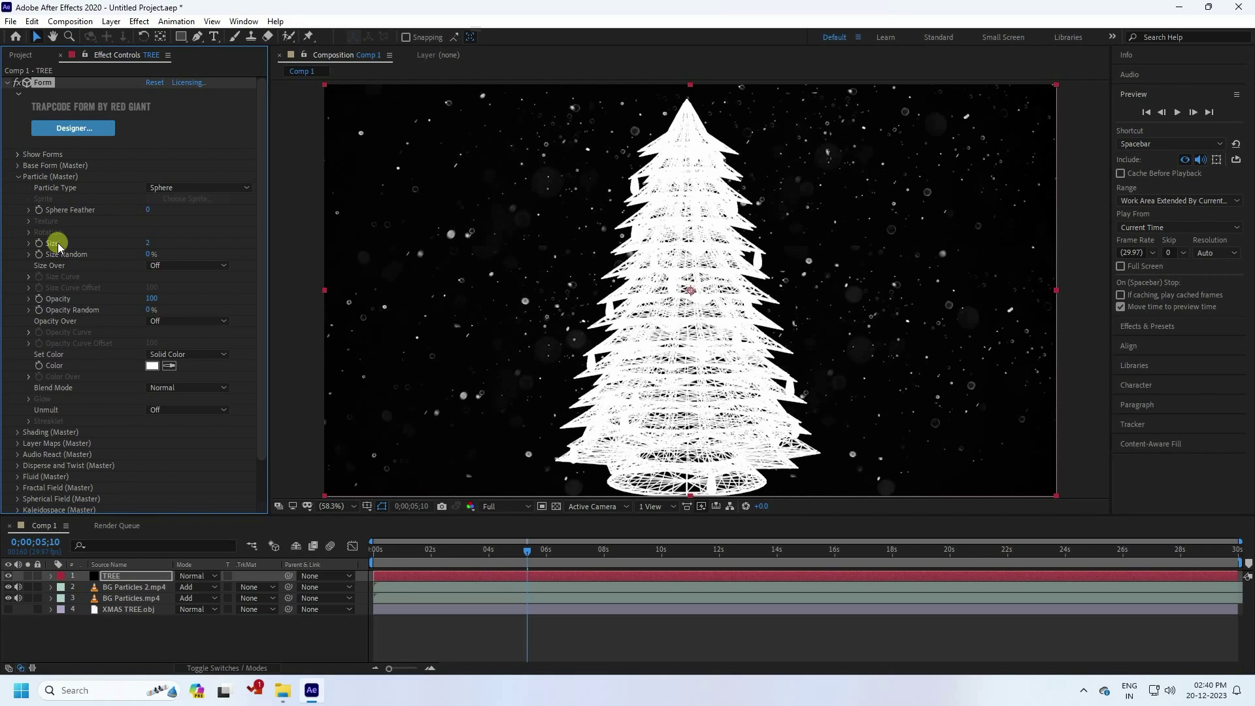
pyautogui.click(150, 243)
pyautogui.write('0')
pyautogui.press('Return')
# Set the Form particles' Set Color to Radial and apply the white-cyan-blue gradient preset to Color Over
pyautogui.click(186, 355)
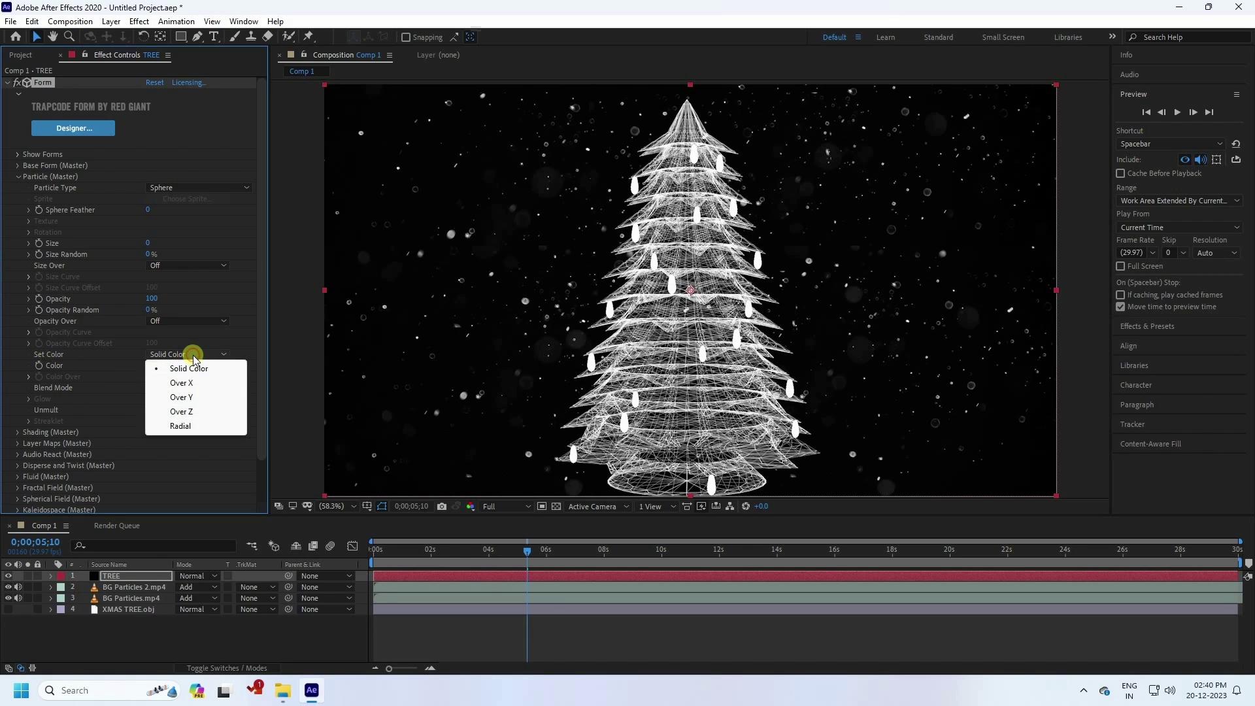
pyautogui.click(187, 427)
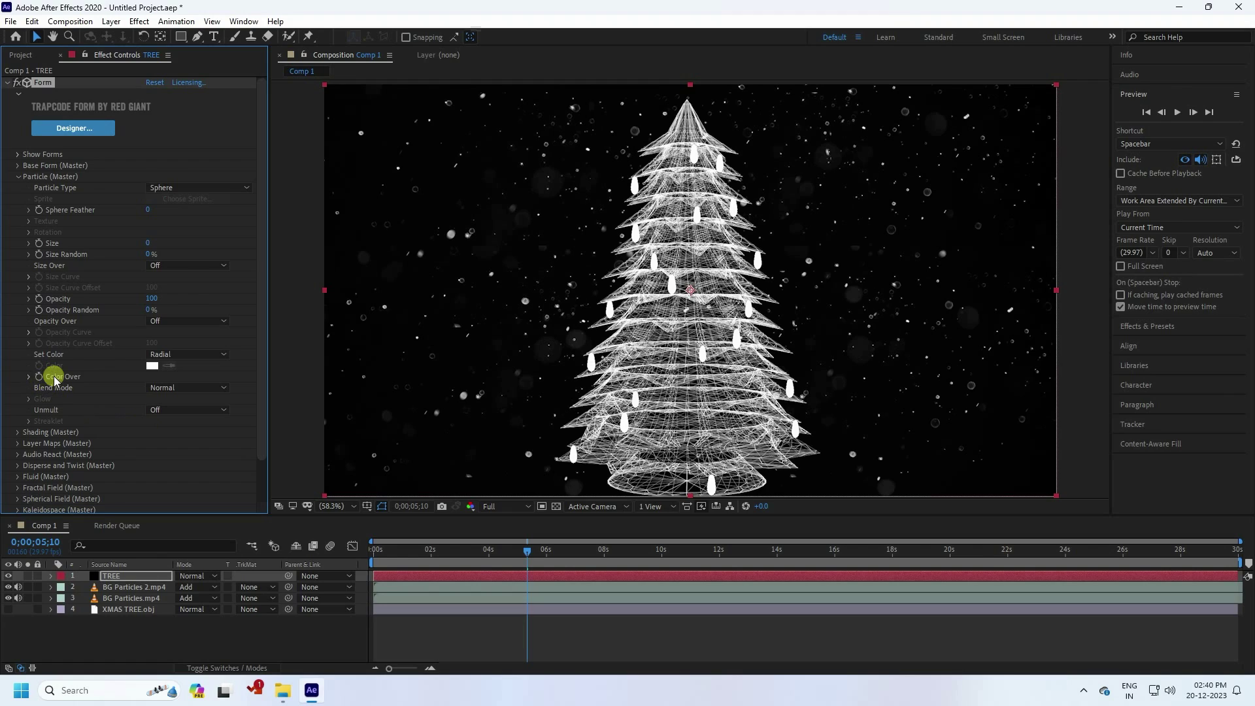
pyautogui.click(29, 377)
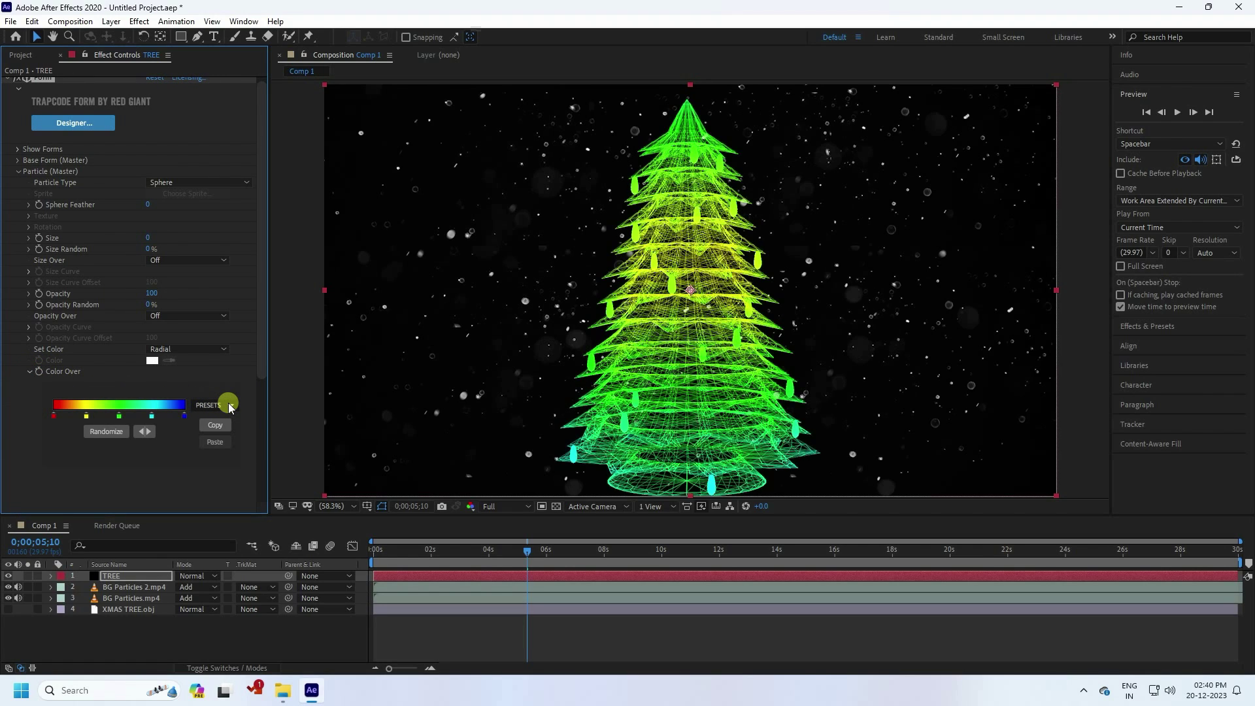
pyautogui.click(229, 403)
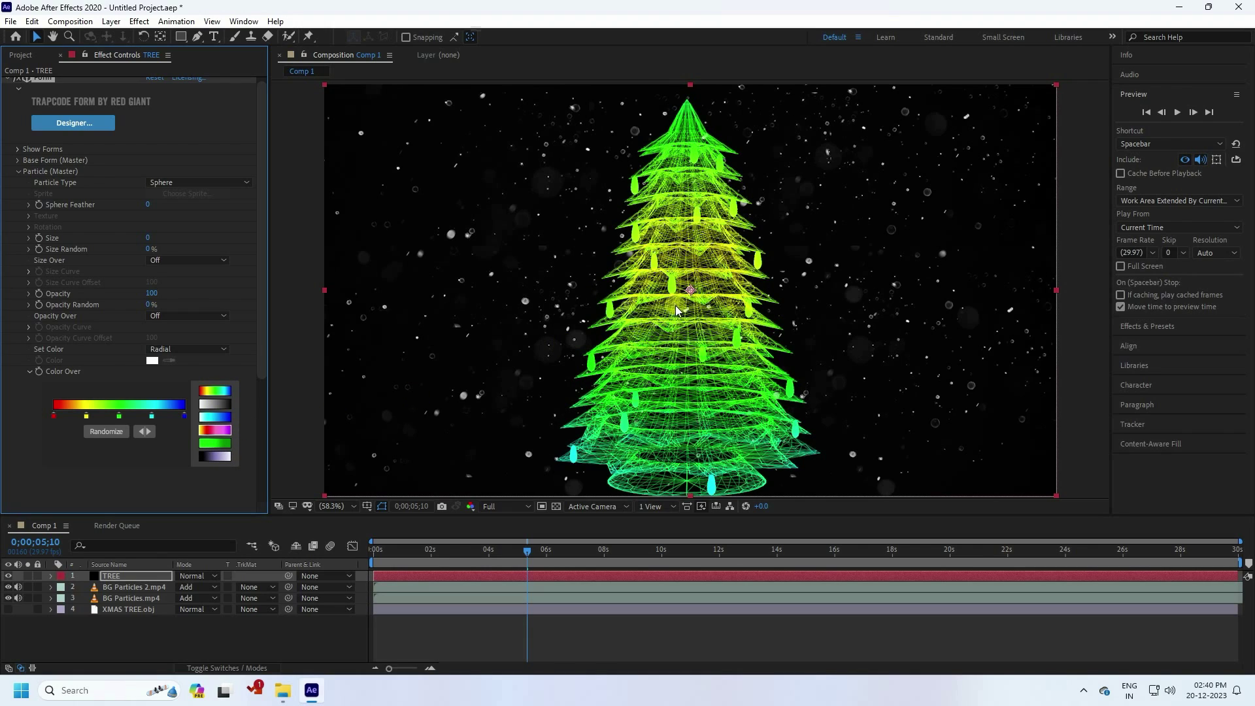
pyautogui.click(215, 419)
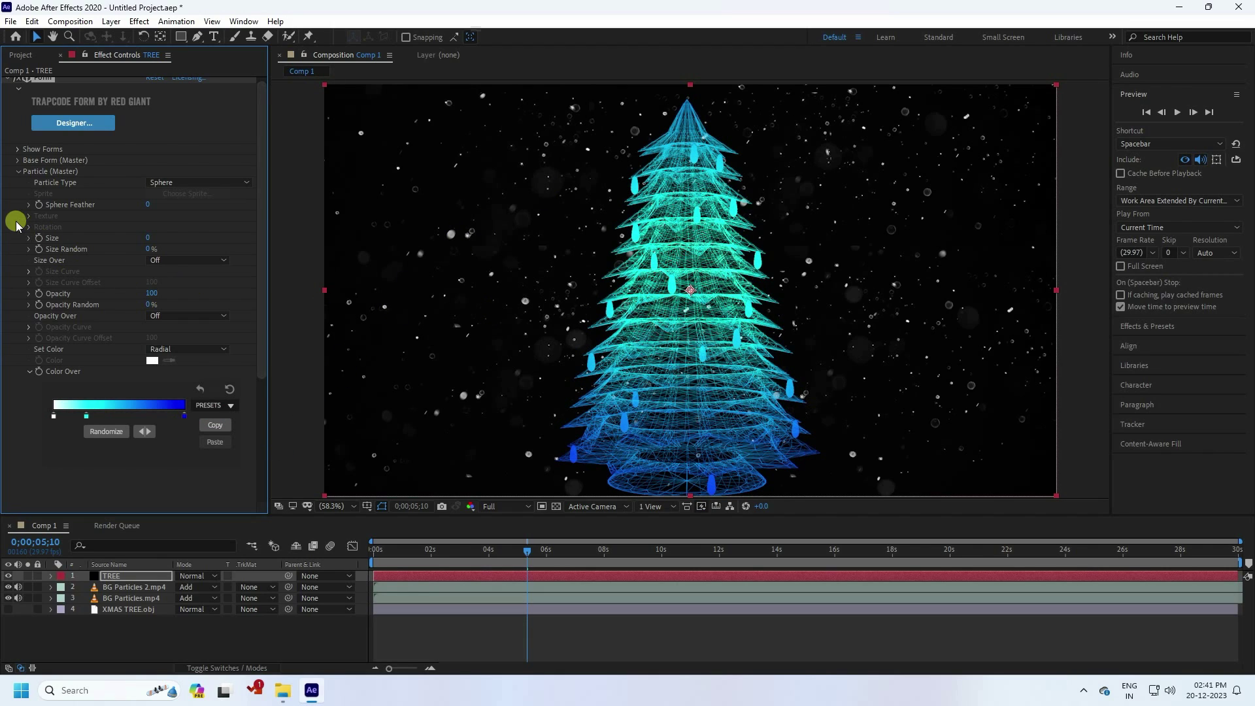
pyautogui.click(17, 172)
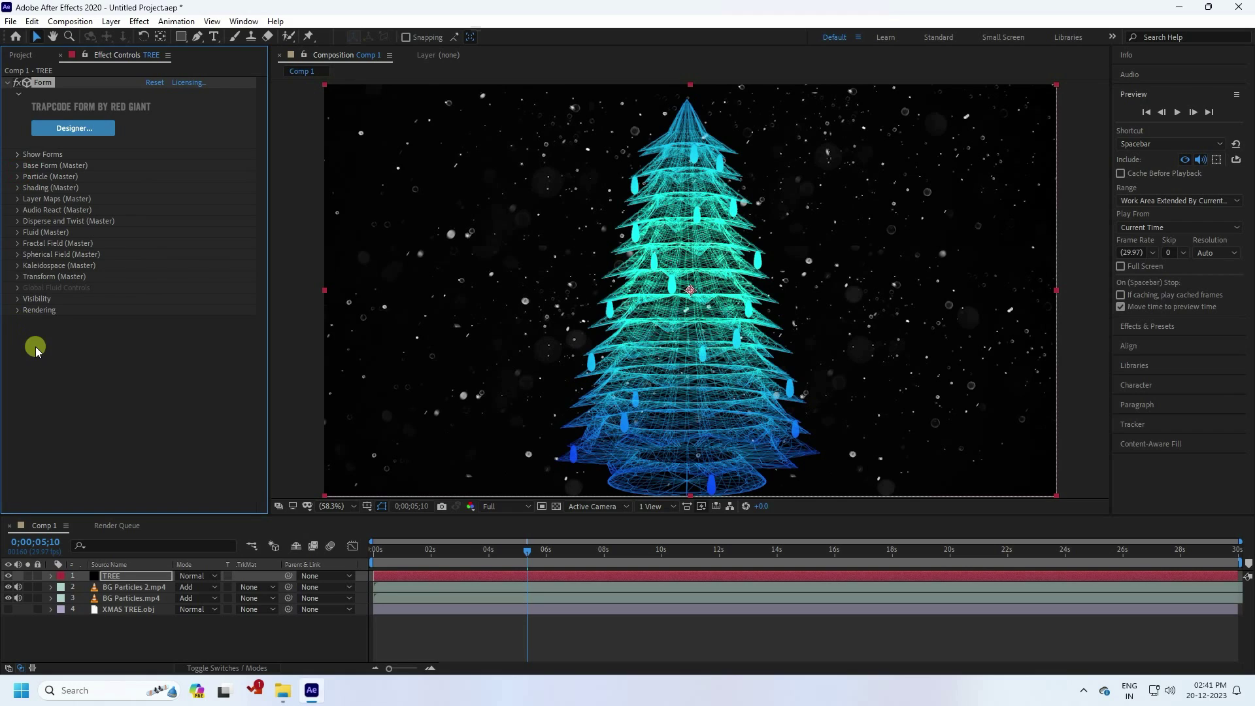
# Find the Stylize Glow effect and apply it to the TREE layer below Form
pyautogui.press('/')
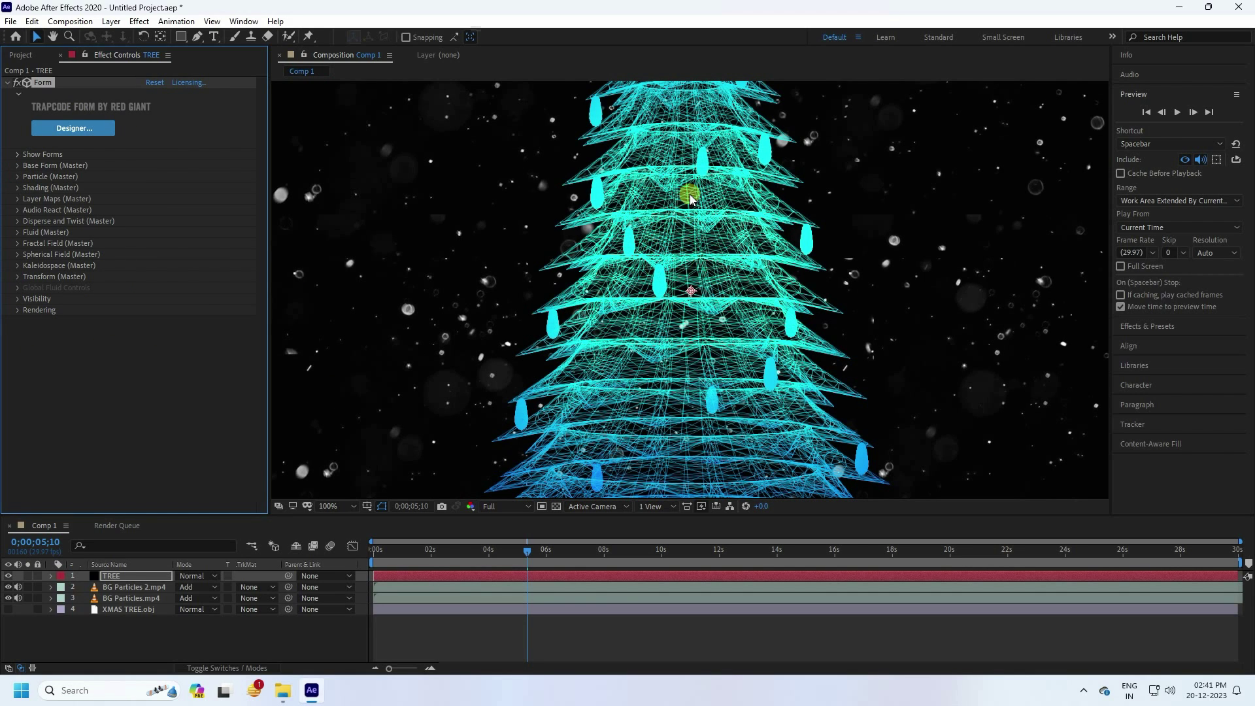
pyautogui.middleClick(678, 299)
pyautogui.moveTo(678, 299); pyautogui.dragTo(679, 106)
pyautogui.moveTo(656, 251); pyautogui.dragTo(666, 476)
pyautogui.click(347, 516)
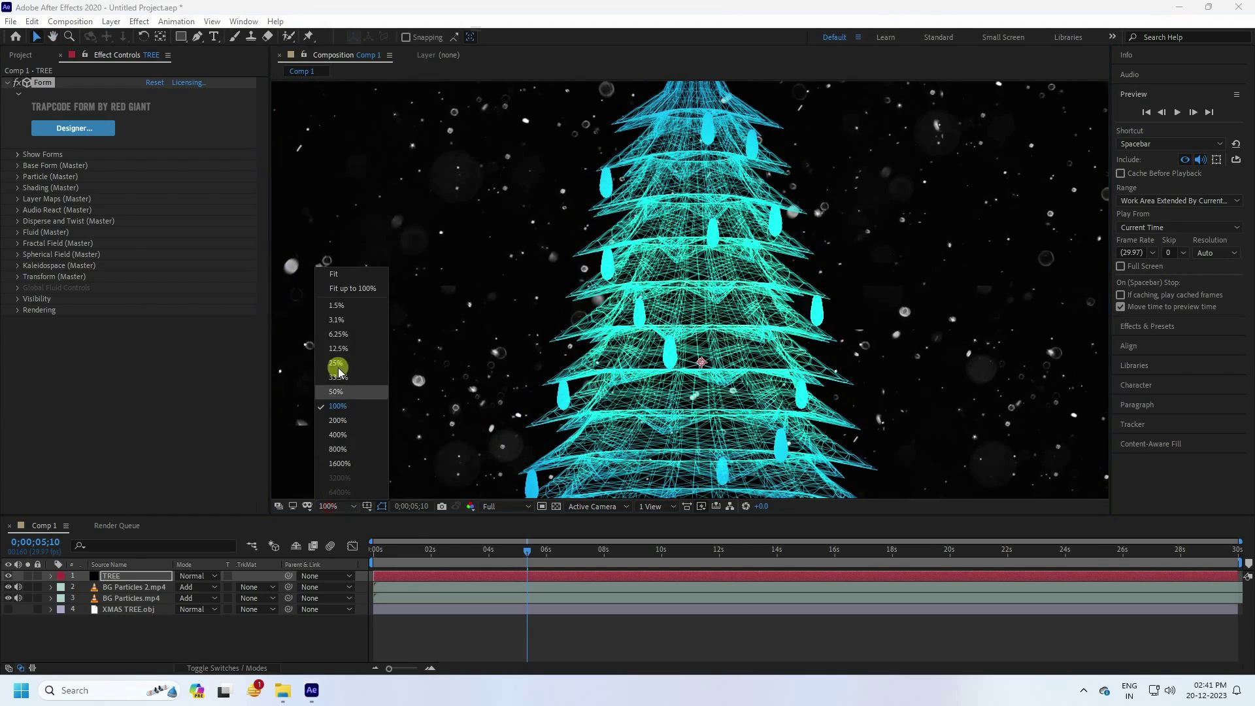
pyautogui.click(350, 293)
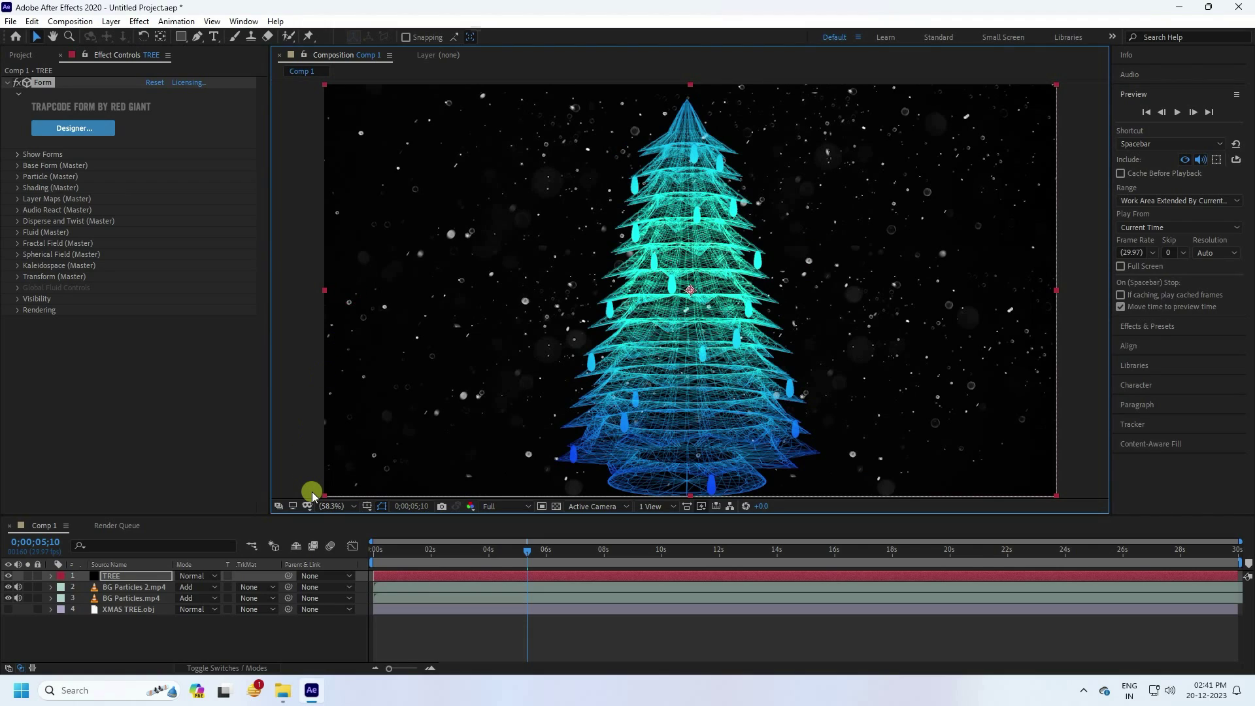
pyautogui.click(1138, 326)
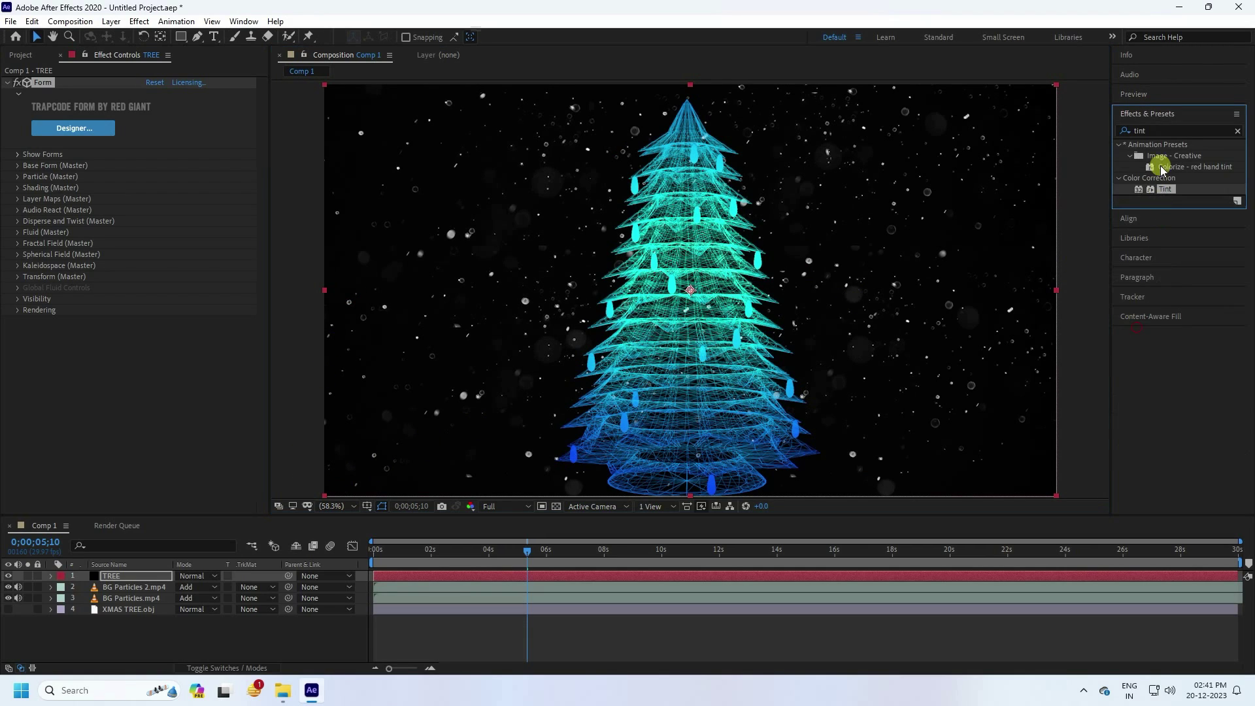
pyautogui.click(1146, 129)
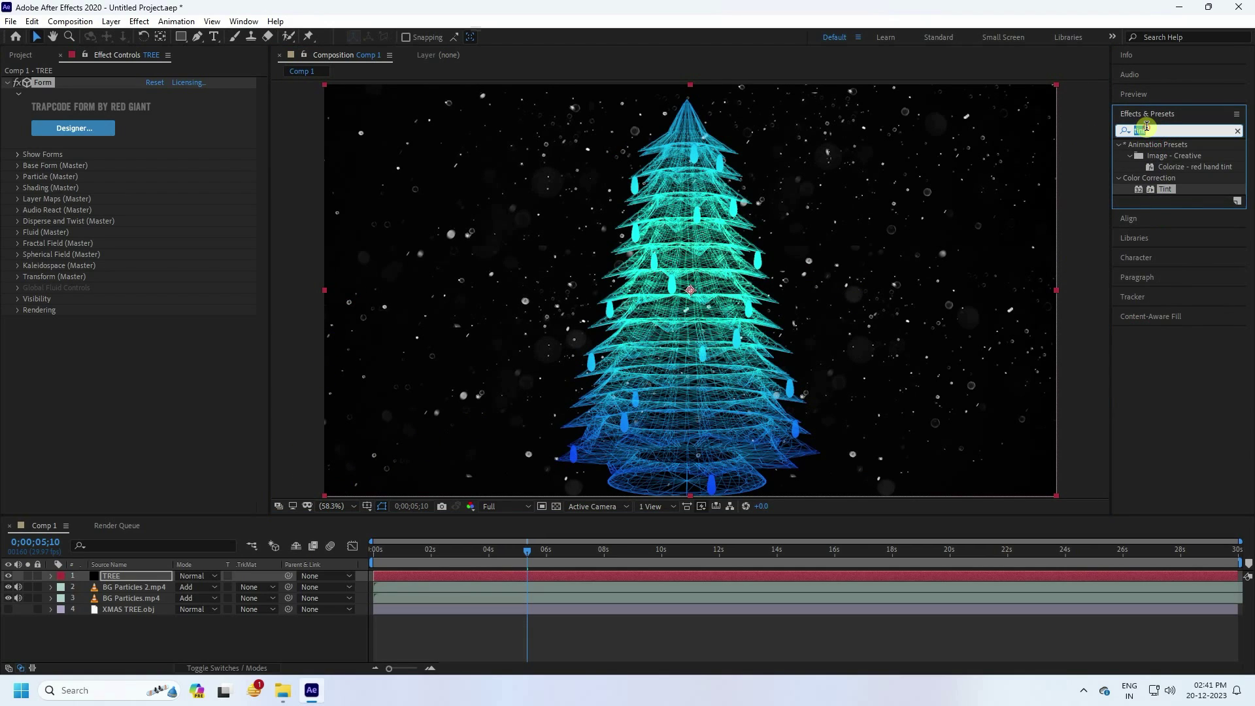
pyautogui.write('glo')
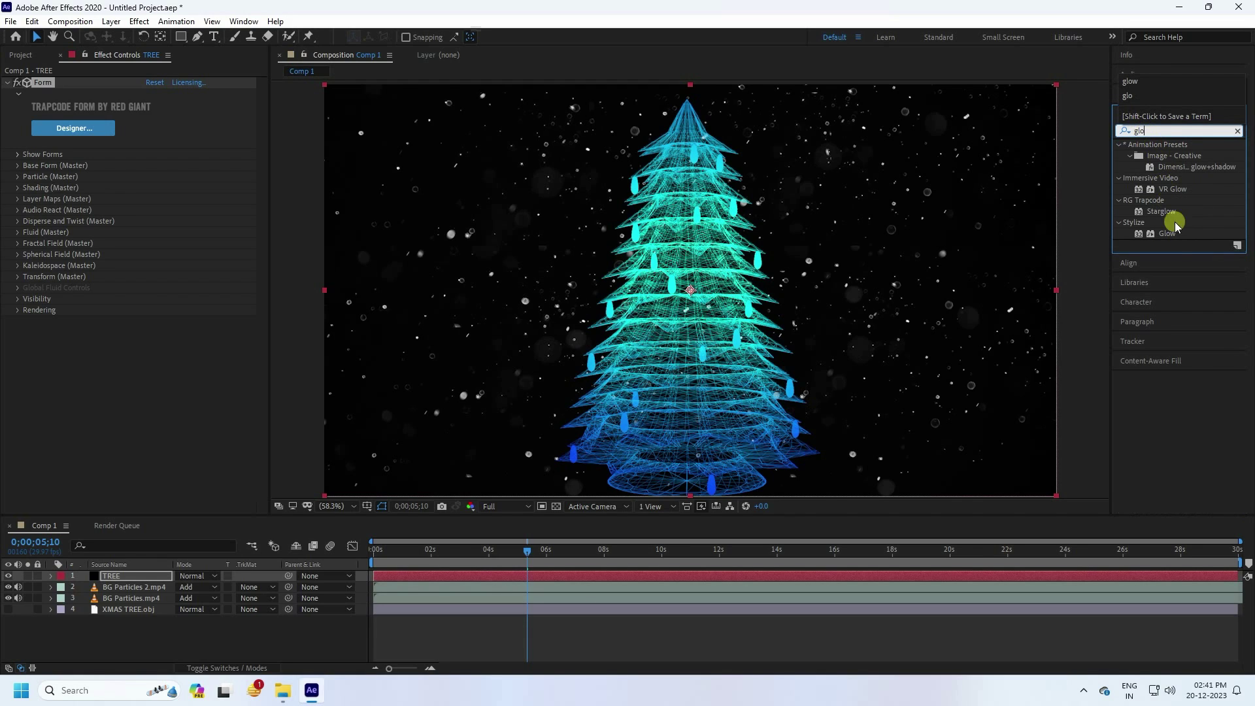
pyautogui.moveTo(1162, 233); pyautogui.dragTo(73, 388)
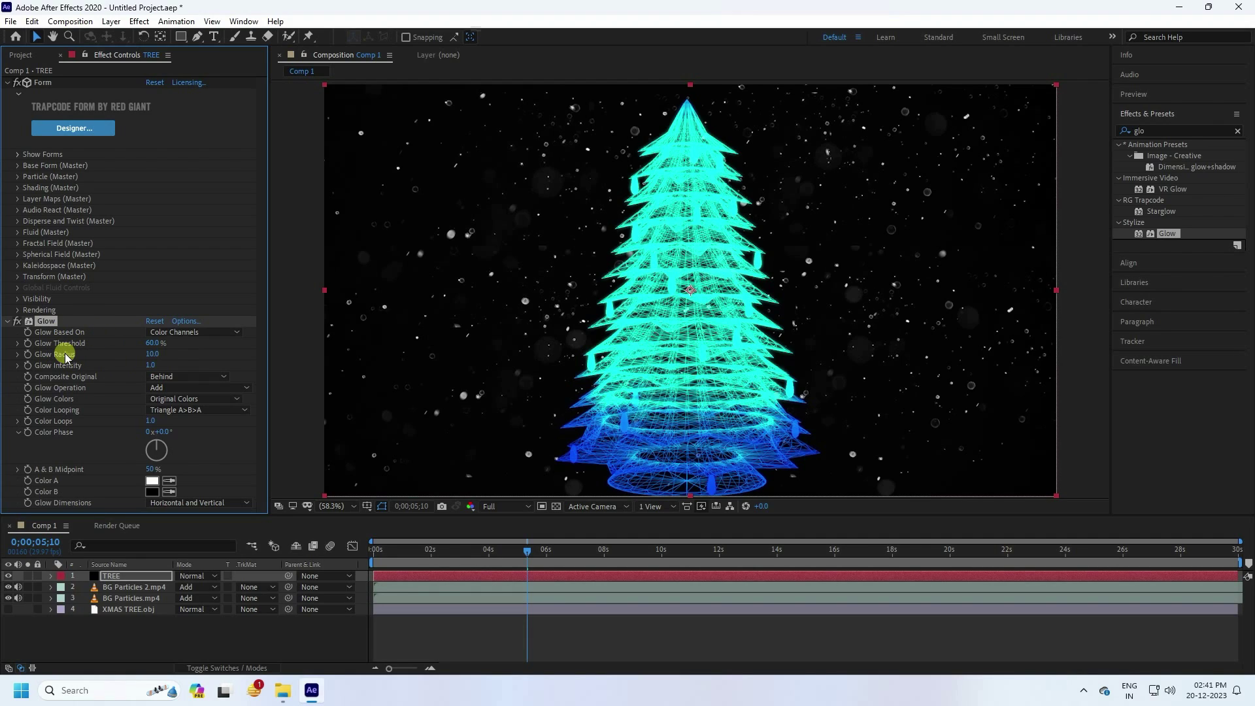
# Set the Glow Threshold on the TREE layer to 100%
pyautogui.click(157, 343)
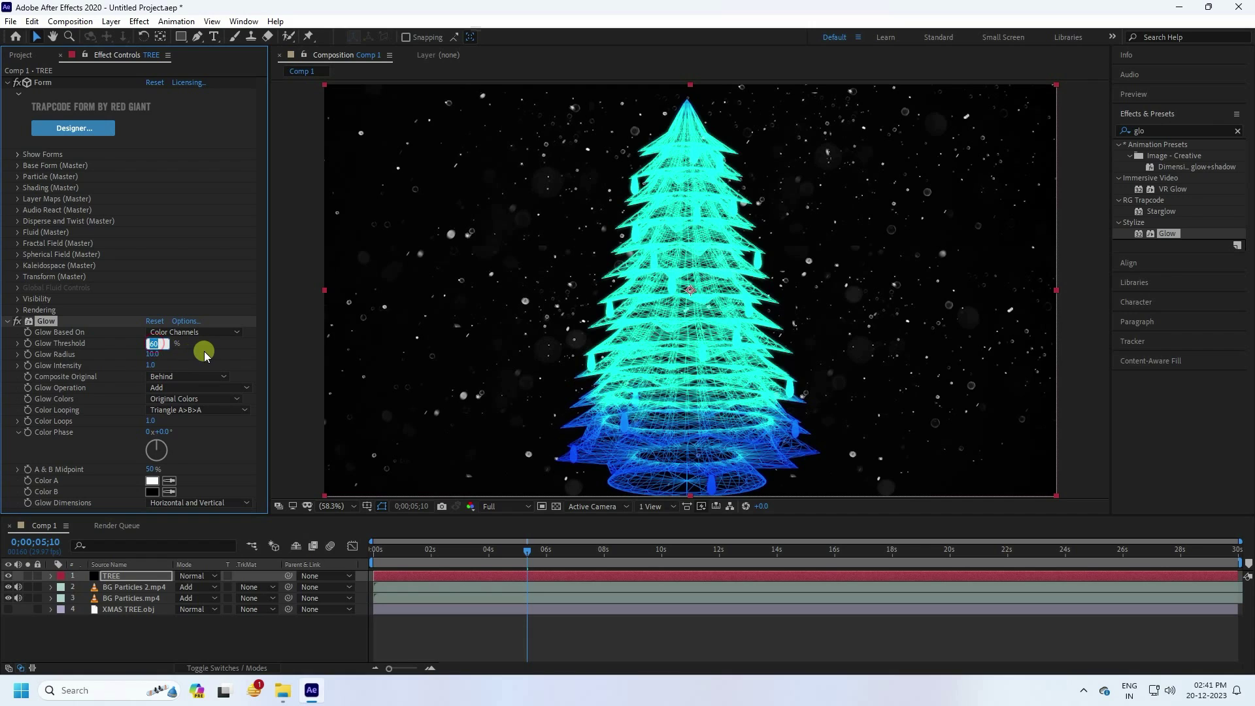
pyautogui.write('100')
pyautogui.press('Return')
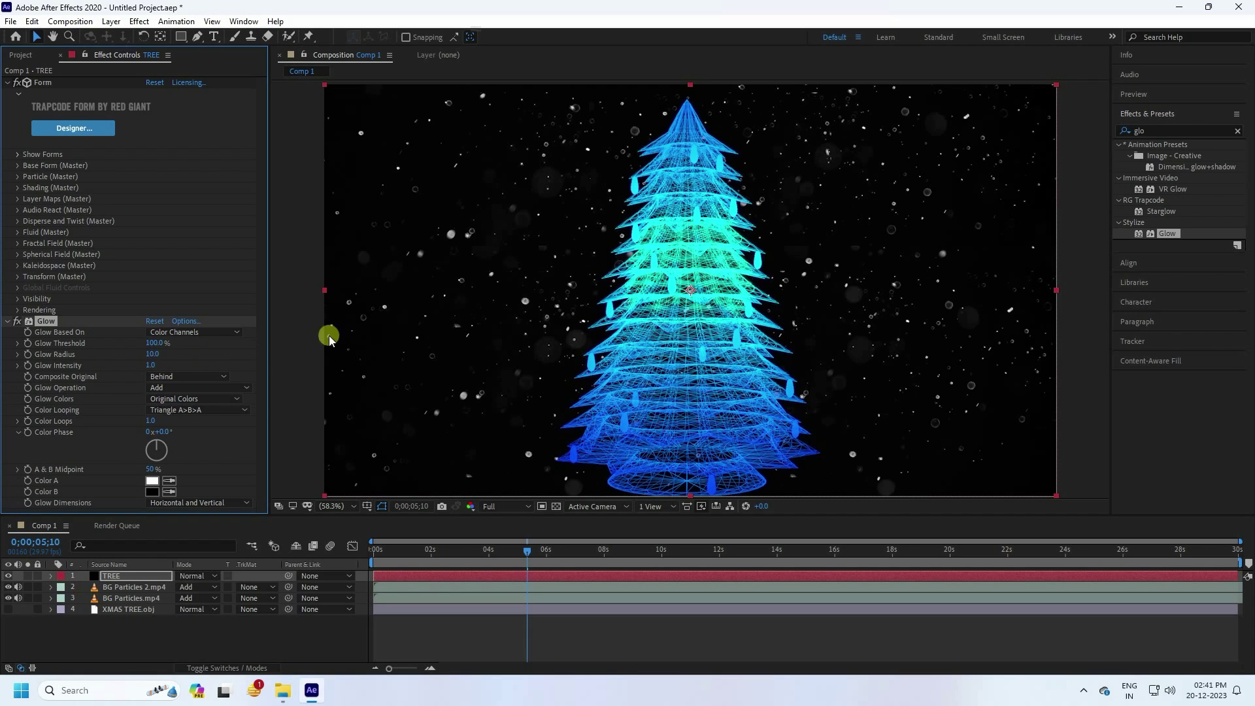
pyautogui.press('/')
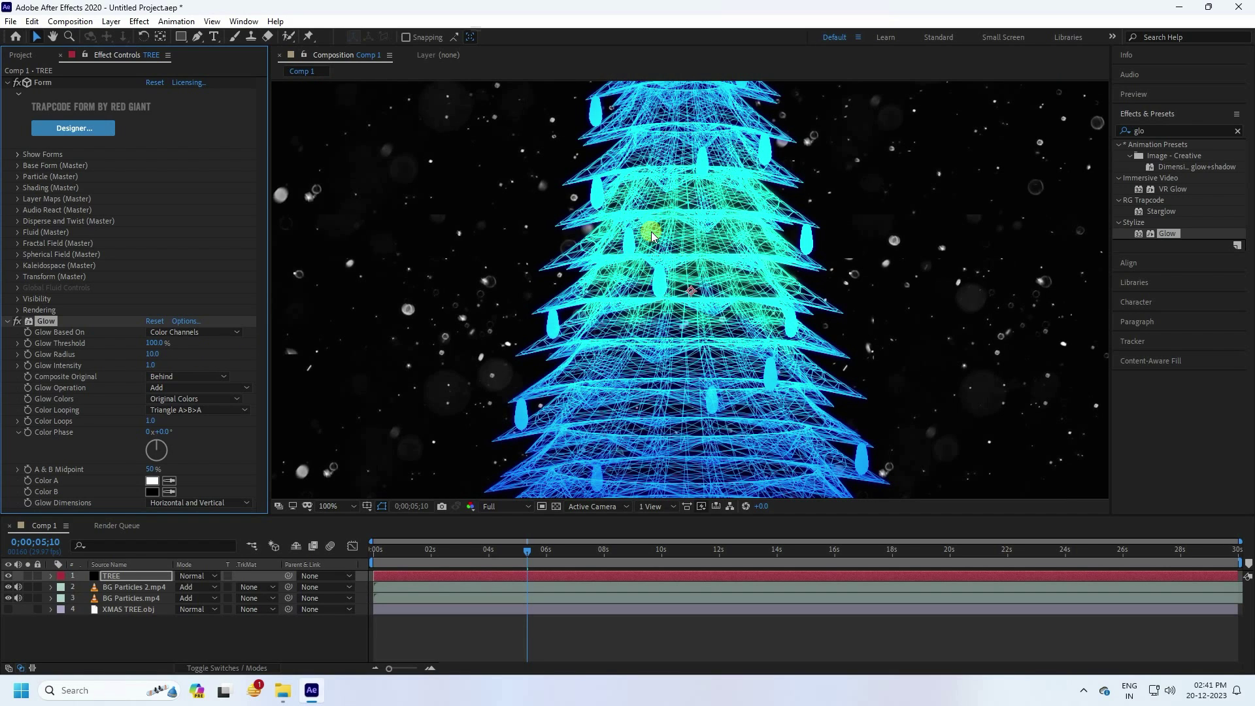
pyautogui.click(7, 323)
# Apply the RG Trapcode Shine effect to the TREE layer
pyautogui.click(1152, 132)
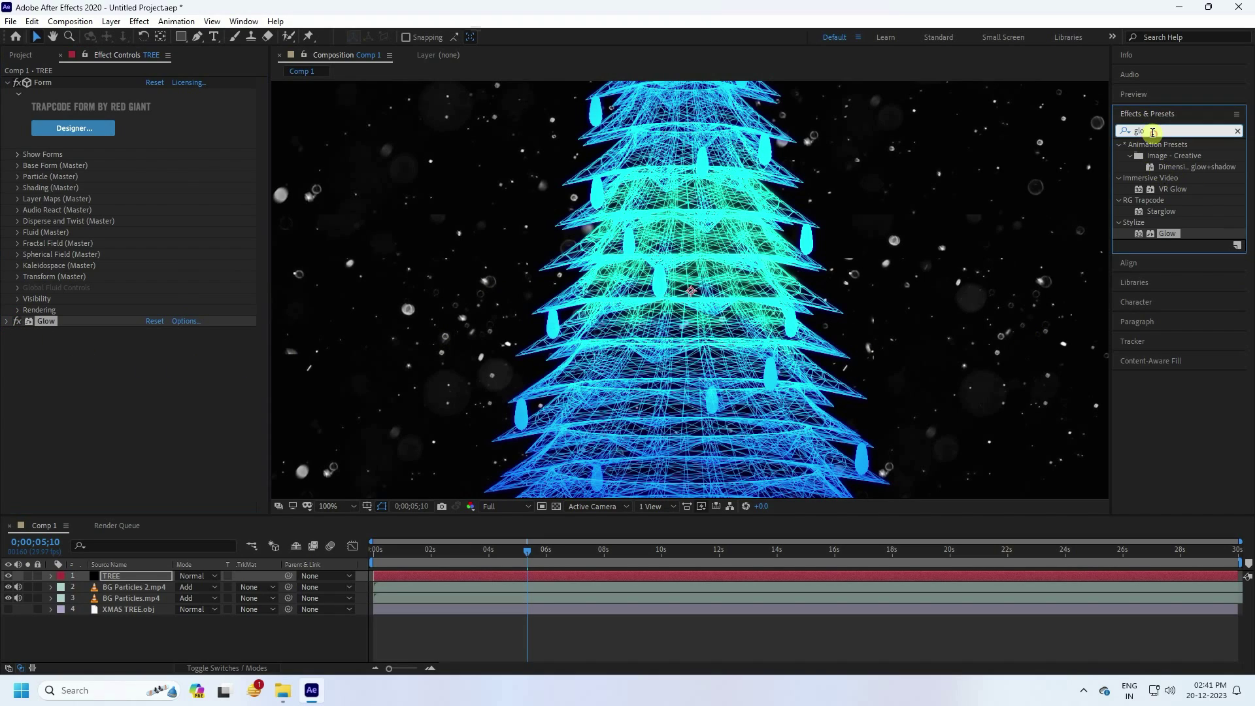
pyautogui.press('BackSpace')
pyautogui.press('BackSpace')
pyautogui.press('BackSpace')
pyautogui.write('shi')
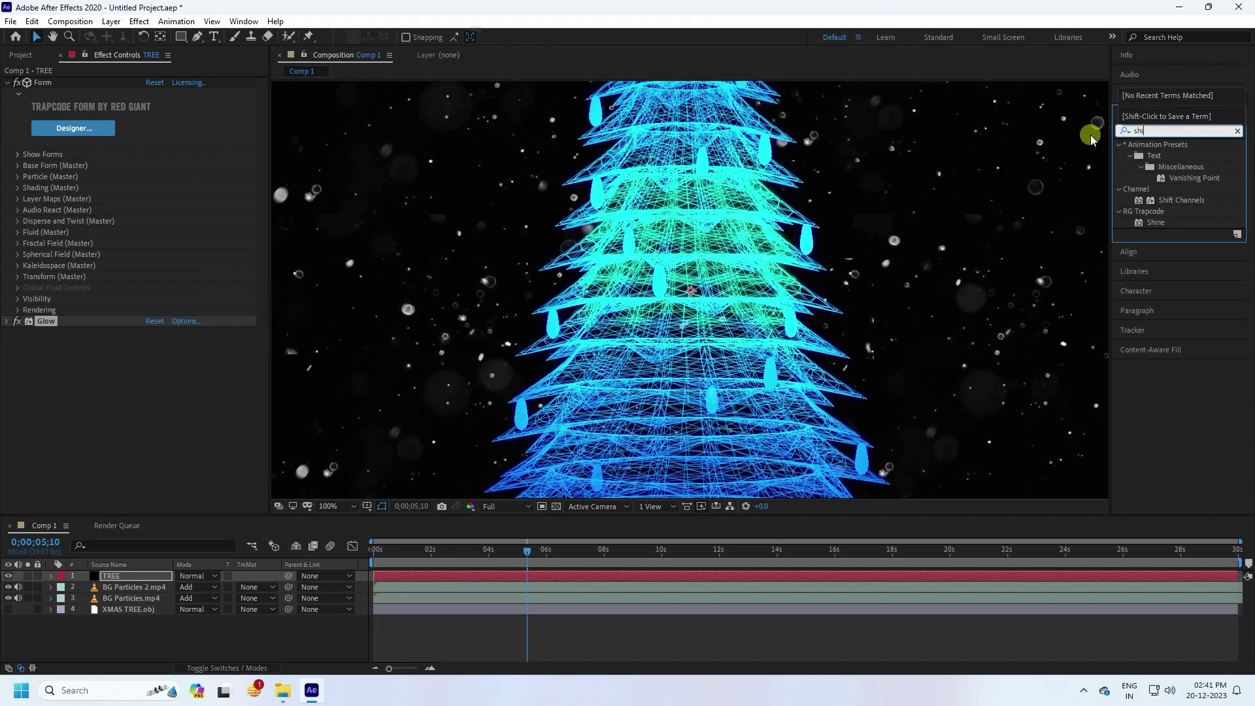
pyautogui.click(1149, 222)
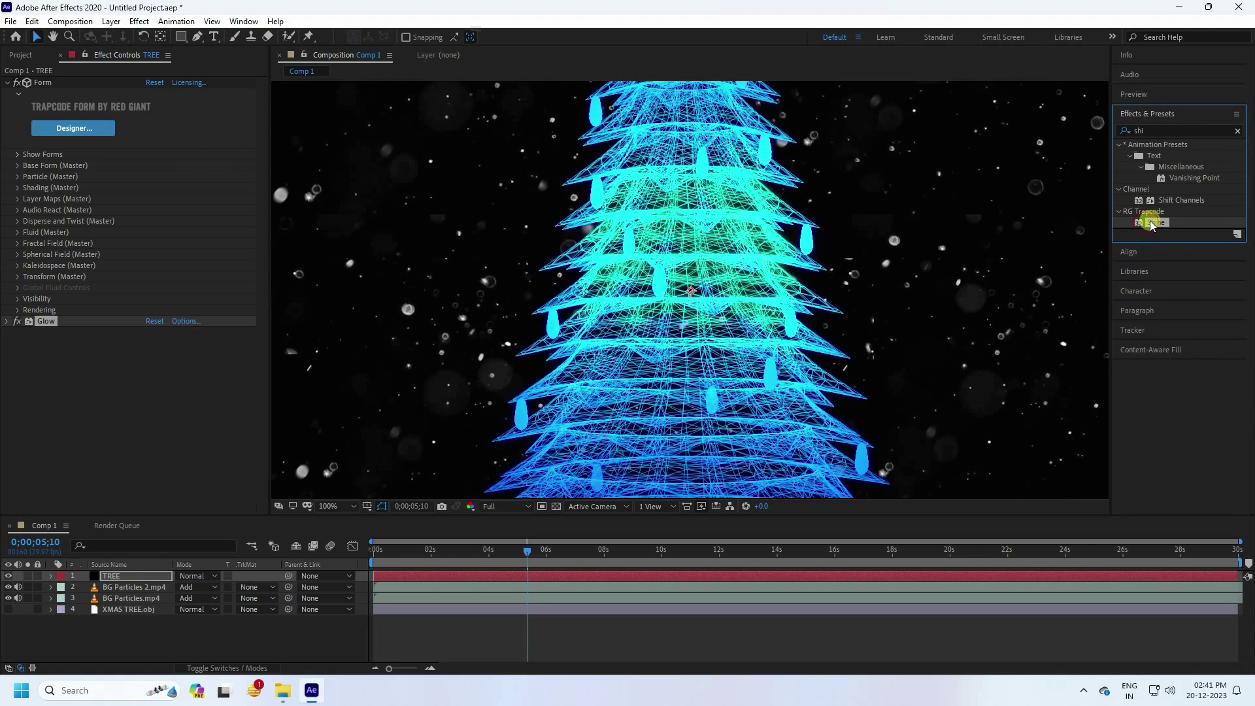
pyautogui.click(140, 21)
pyautogui.click(125, 444)
pyautogui.click(109, 565)
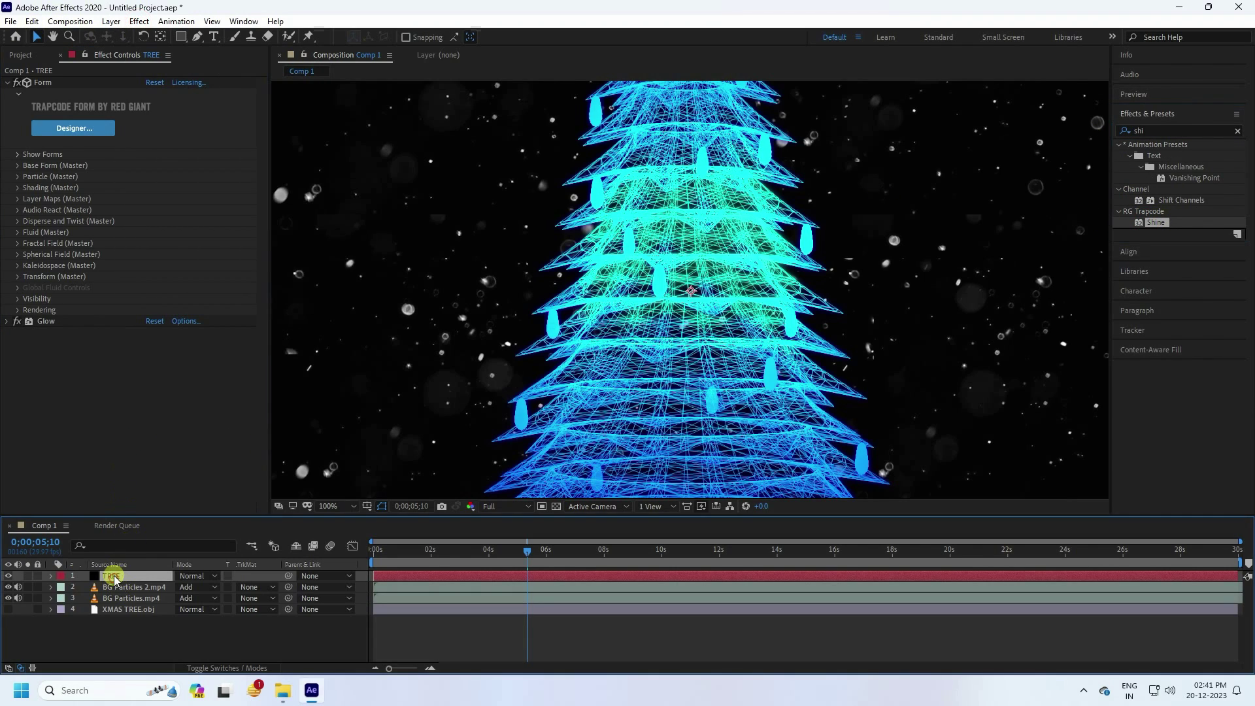
pyautogui.click(139, 21)
pyautogui.moveTo(246, 317)
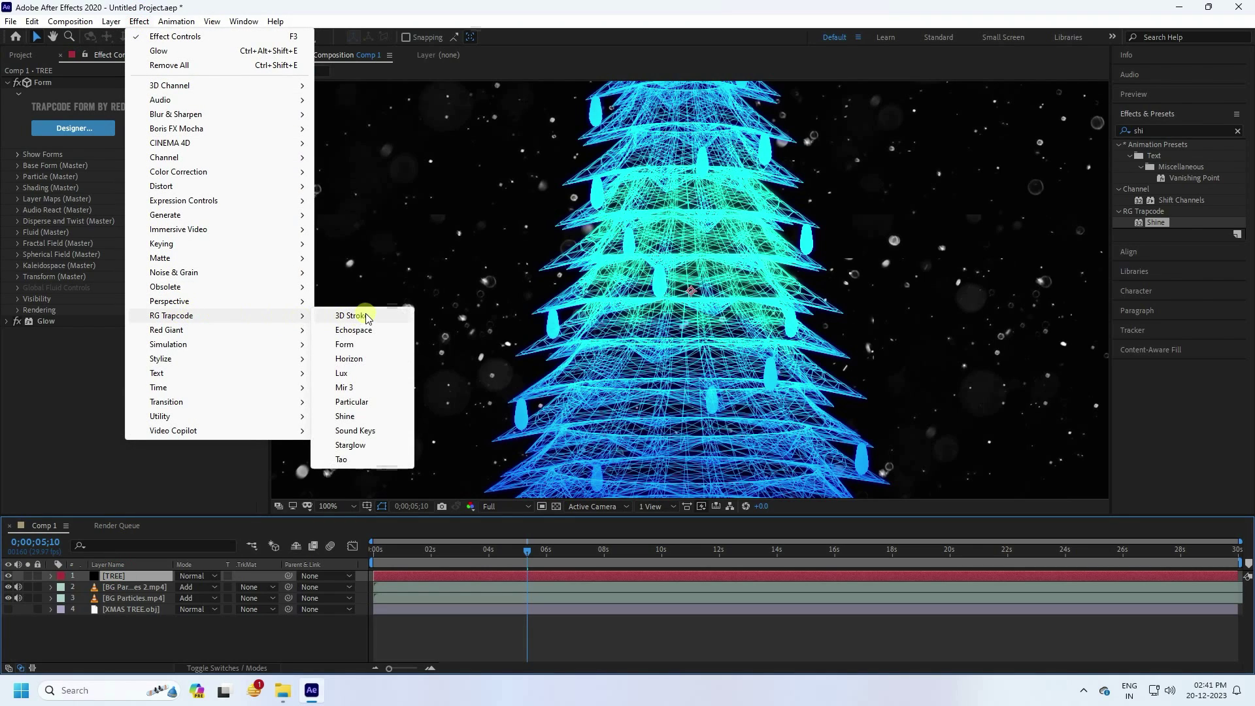
pyautogui.click(356, 420)
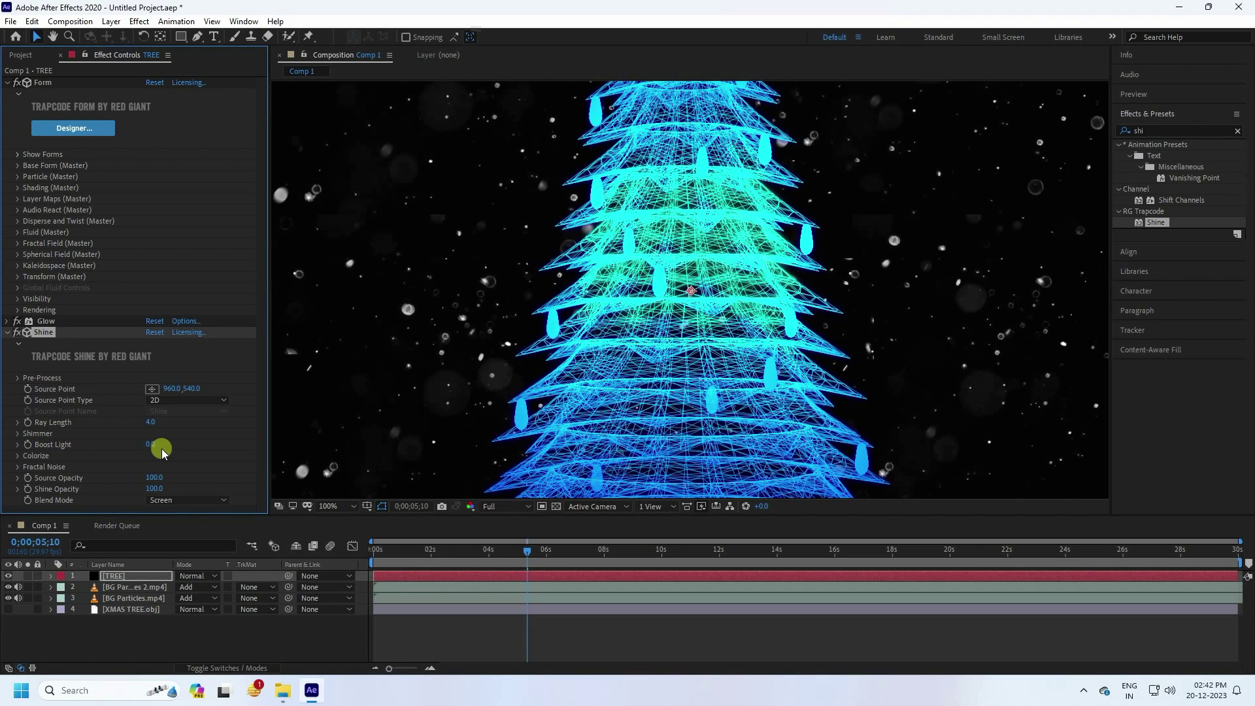
# Set the Shine effect's Boost Light to 2 and check the light rays around the tree
pyautogui.moveTo(149, 445); pyautogui.dragTo(148, 444)
pyautogui.write('2')
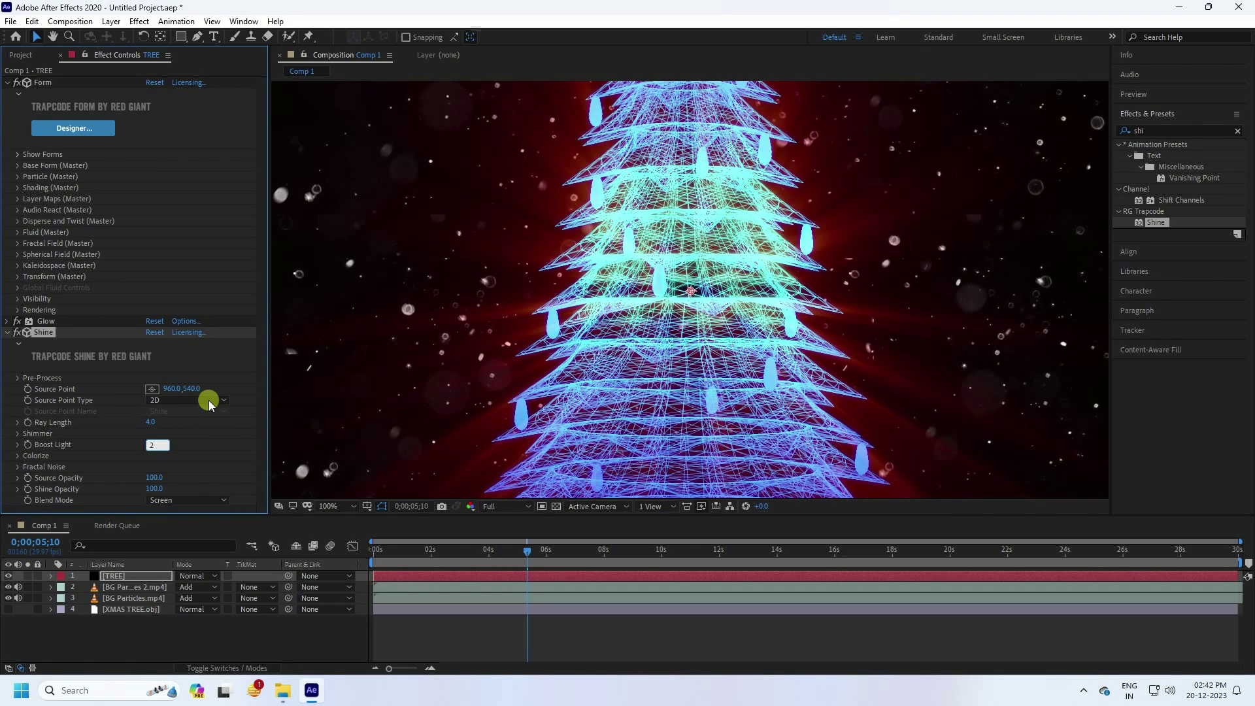
pyautogui.press('Return')
pyautogui.press(',')
pyautogui.press(',')
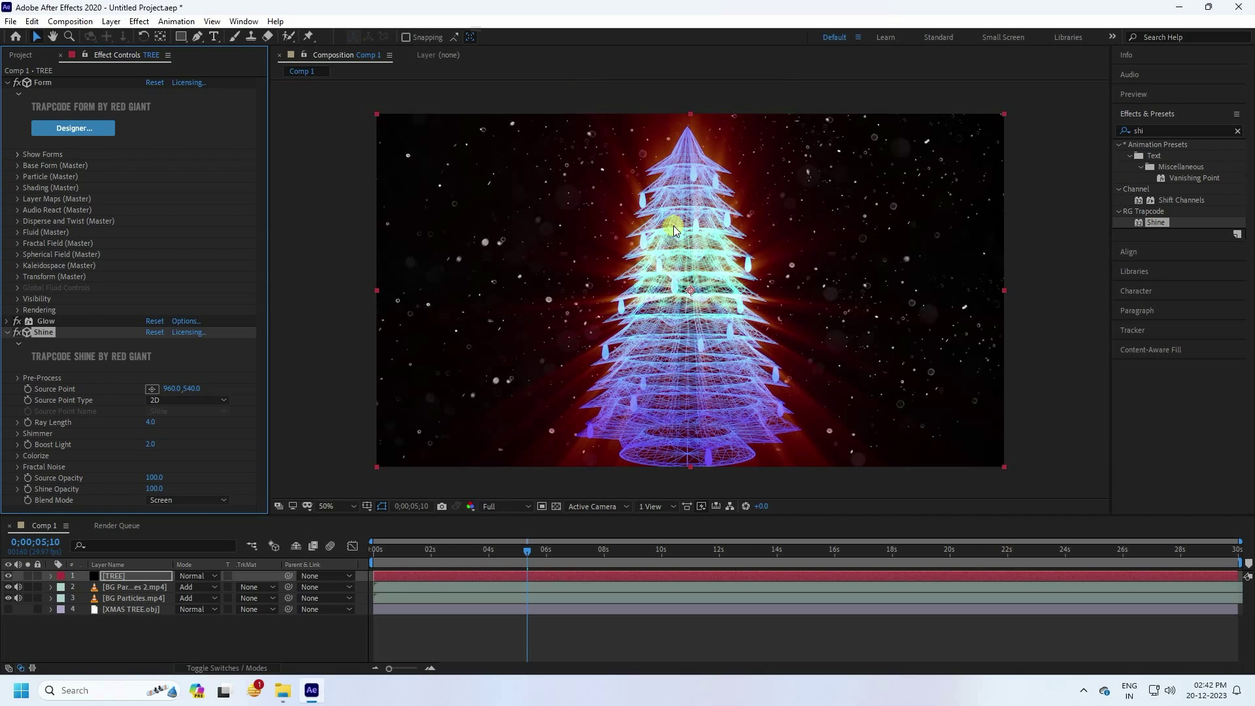
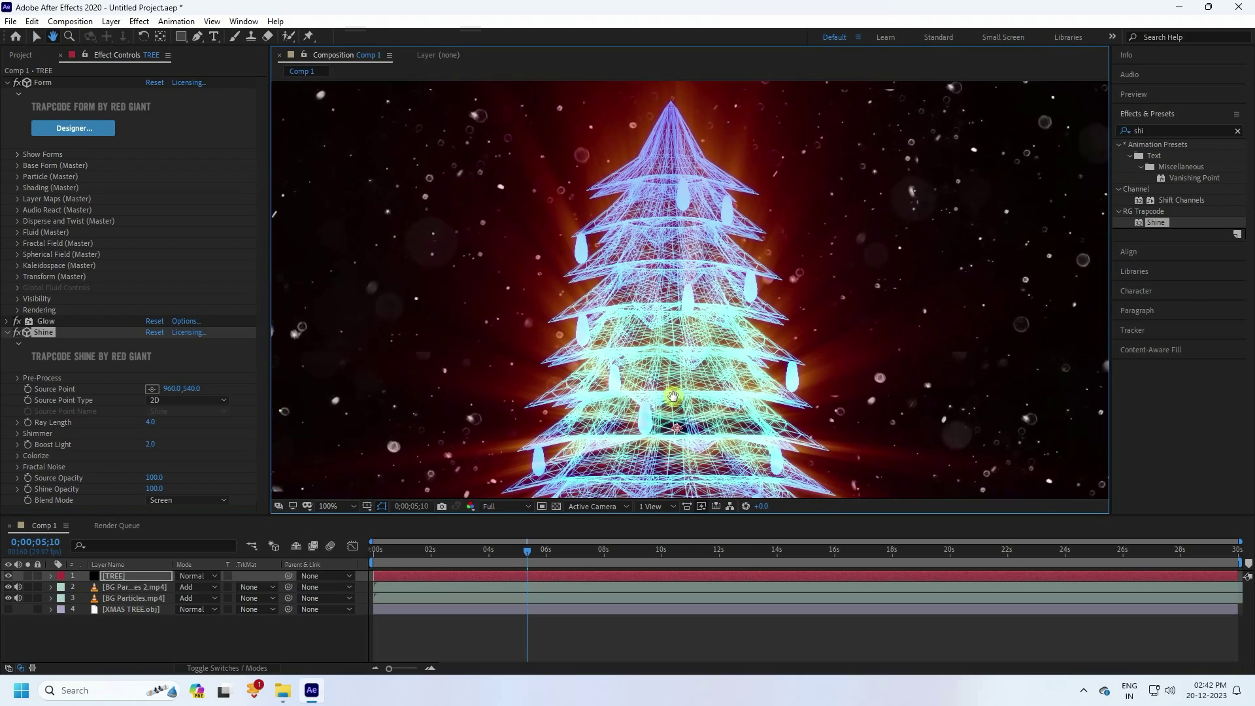
pyautogui.click(7, 332)
pyautogui.click(7, 332)
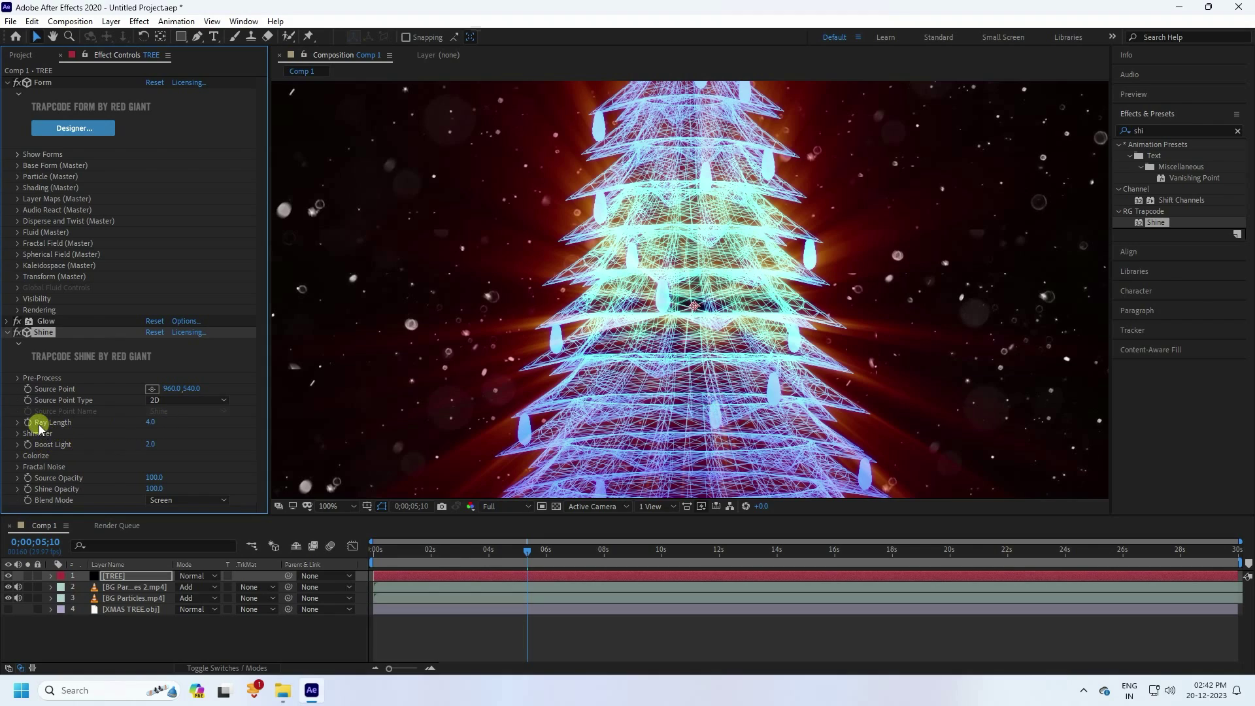
# Try a Boost Light of 1 for the Shine effect, and restore it to 2
pyautogui.click(152, 444)
pyautogui.write('1')
pyautogui.press('Return')
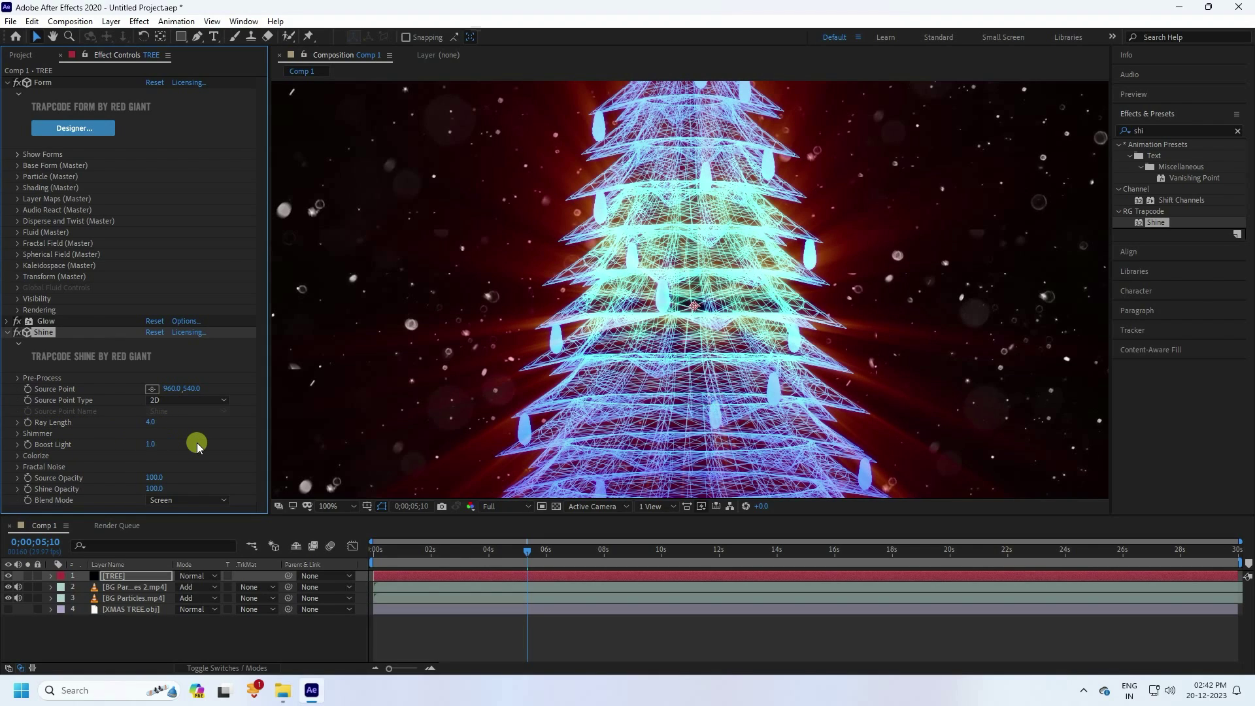
pyautogui.scroll(-2, 632, 292)
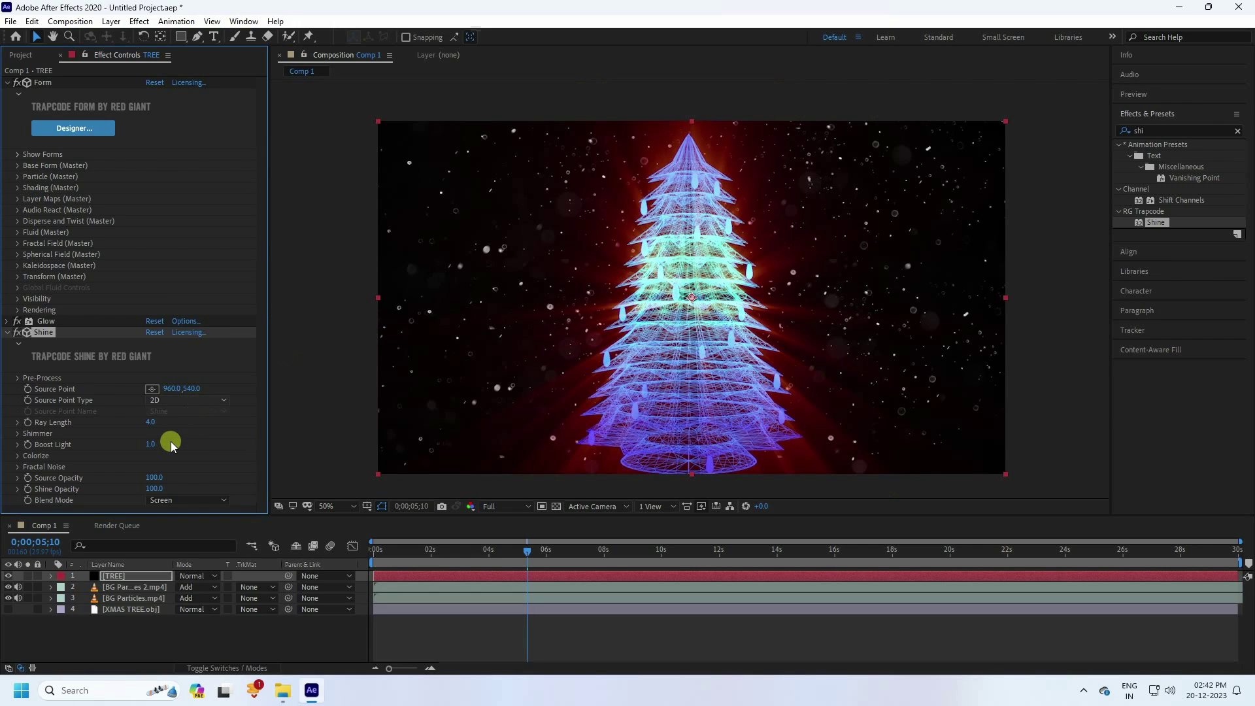
pyautogui.click(151, 445)
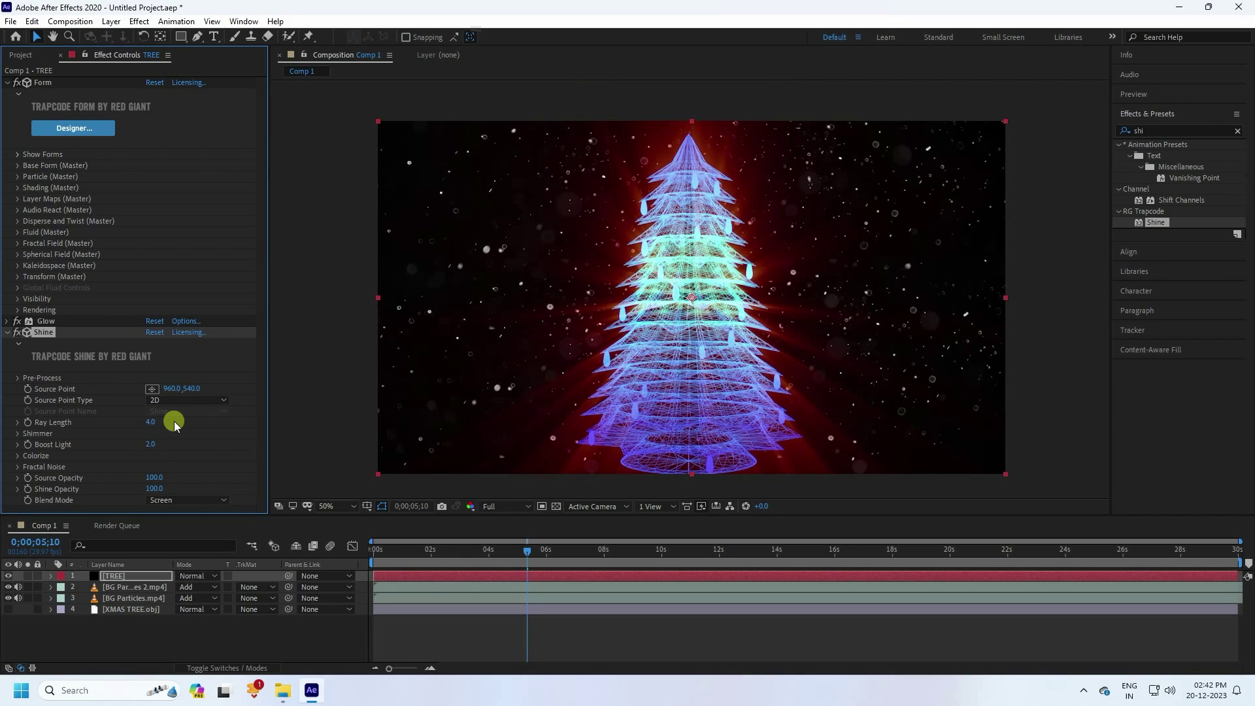
pyautogui.click(7, 332)
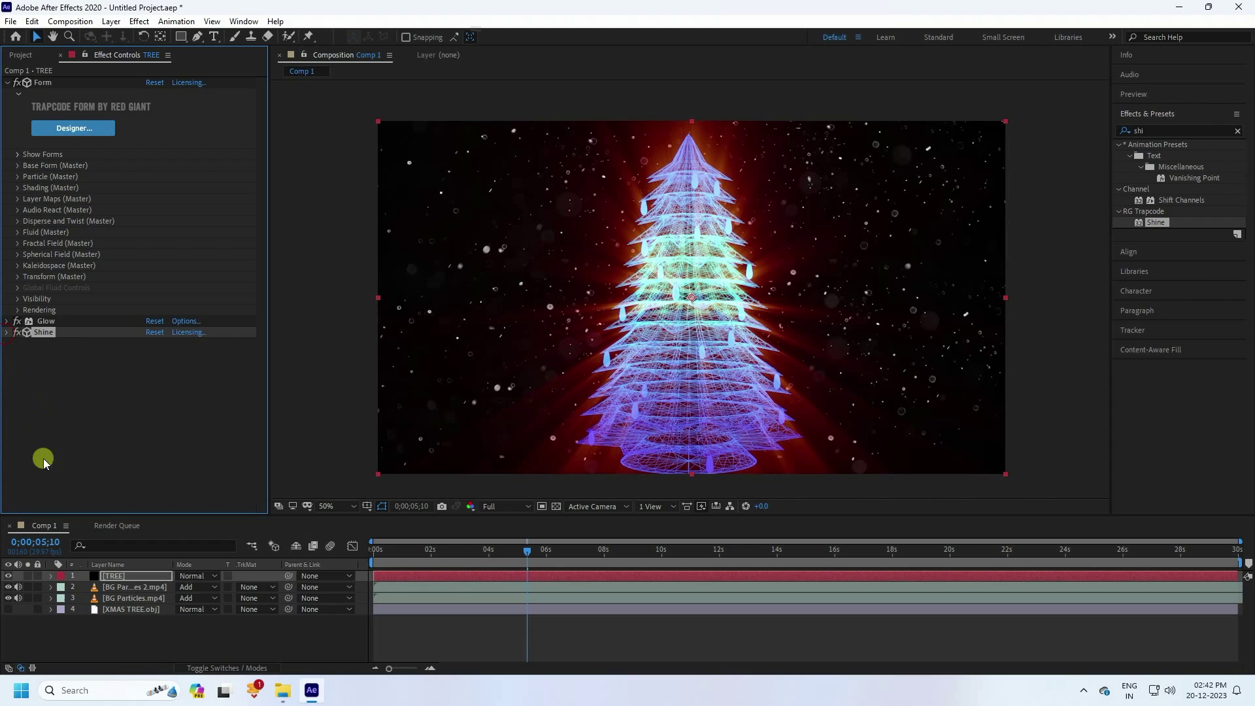
# Create a new adjustment layer above the TREE layer in Comp 1
pyautogui.click(136, 631)
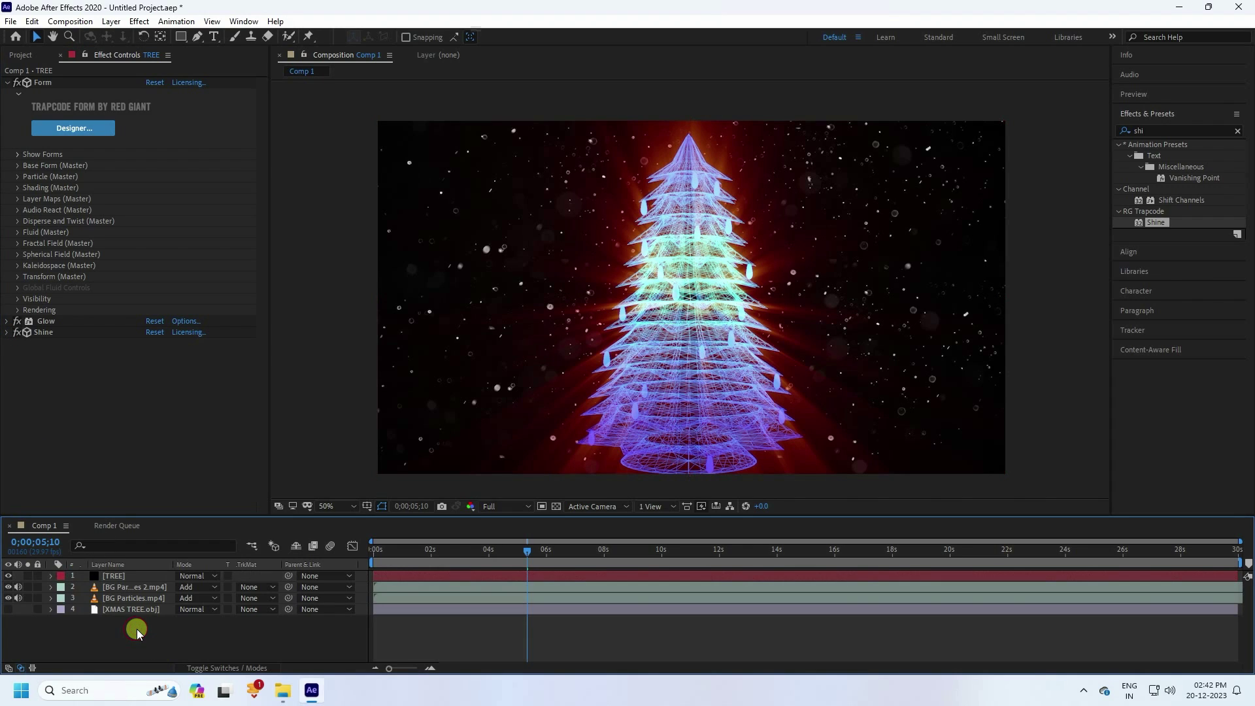
pyautogui.rightClick(143, 632)
pyautogui.moveTo(171, 481)
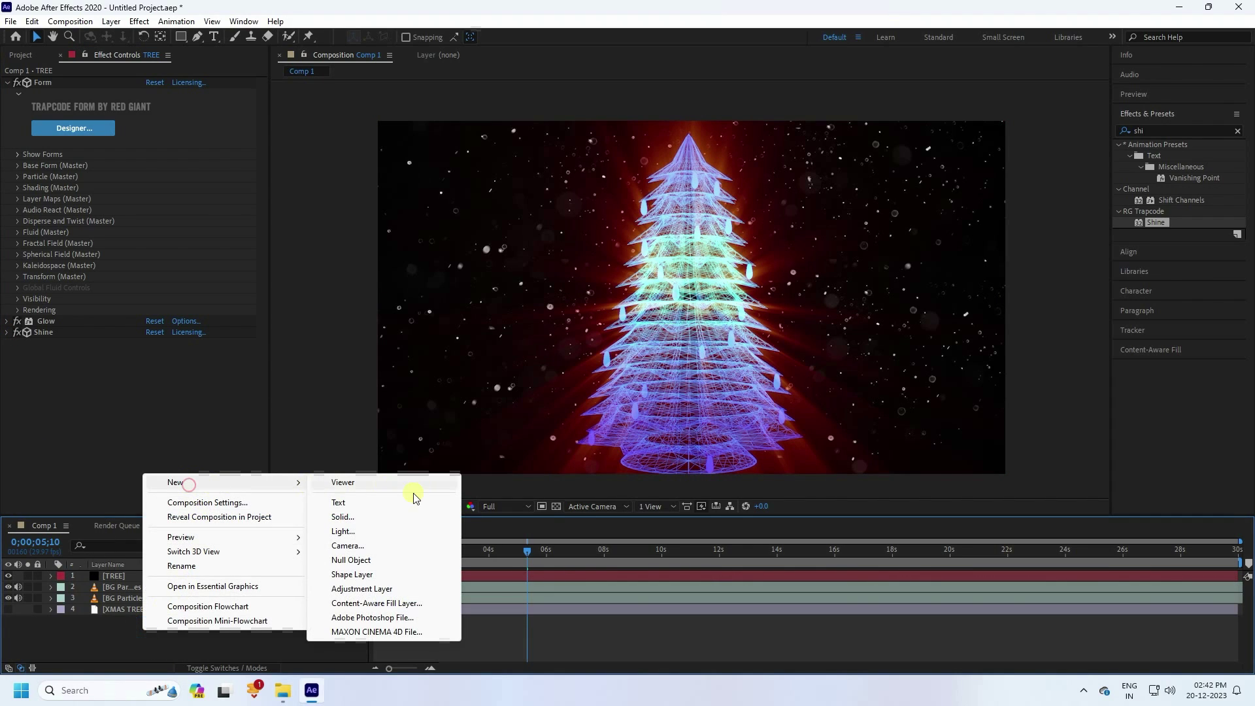
pyautogui.click(352, 590)
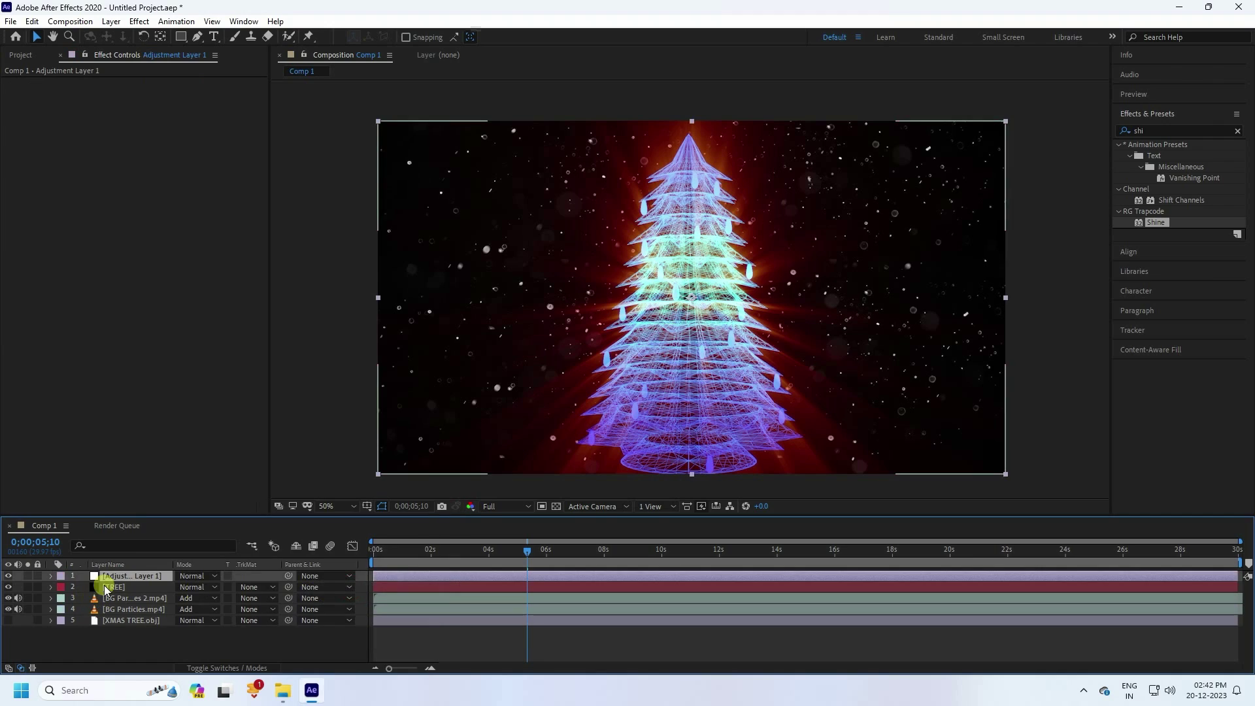
# Find the Stylize Glow effect and apply it to Adjustment Layer 1
pyautogui.click(1165, 131)
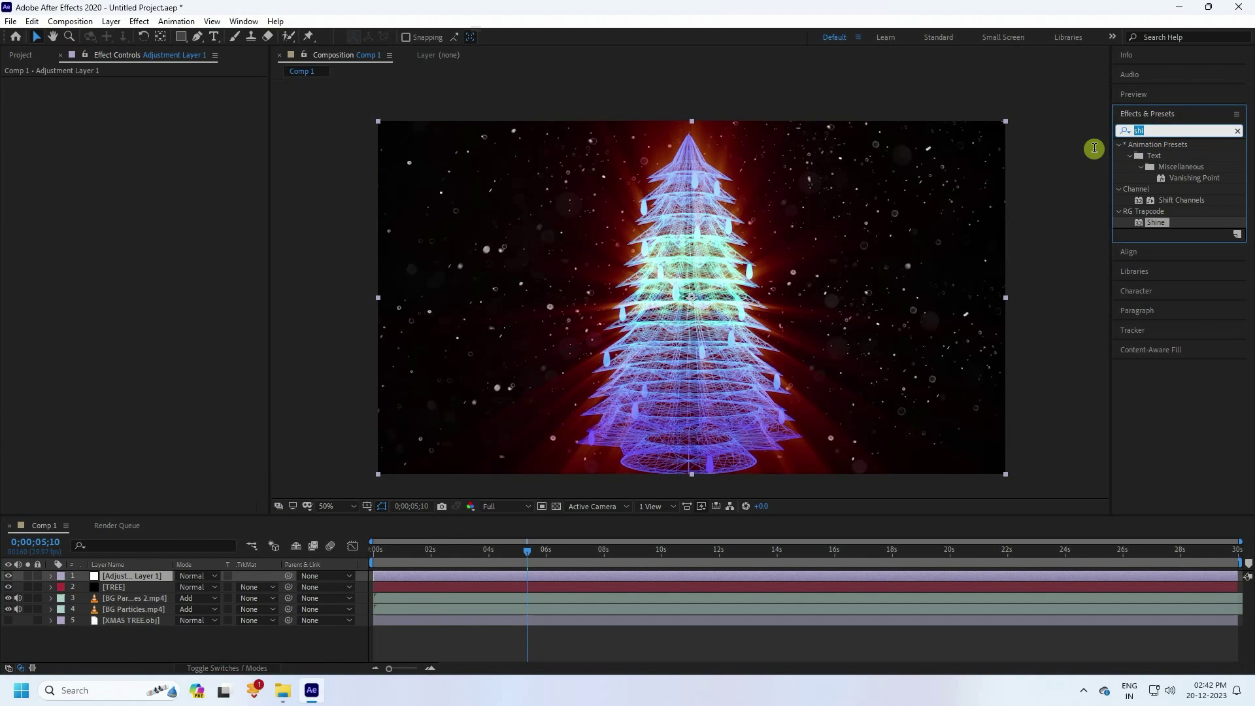
pyautogui.write('glo')
pyautogui.moveTo(1165, 233); pyautogui.dragTo(128, 576)
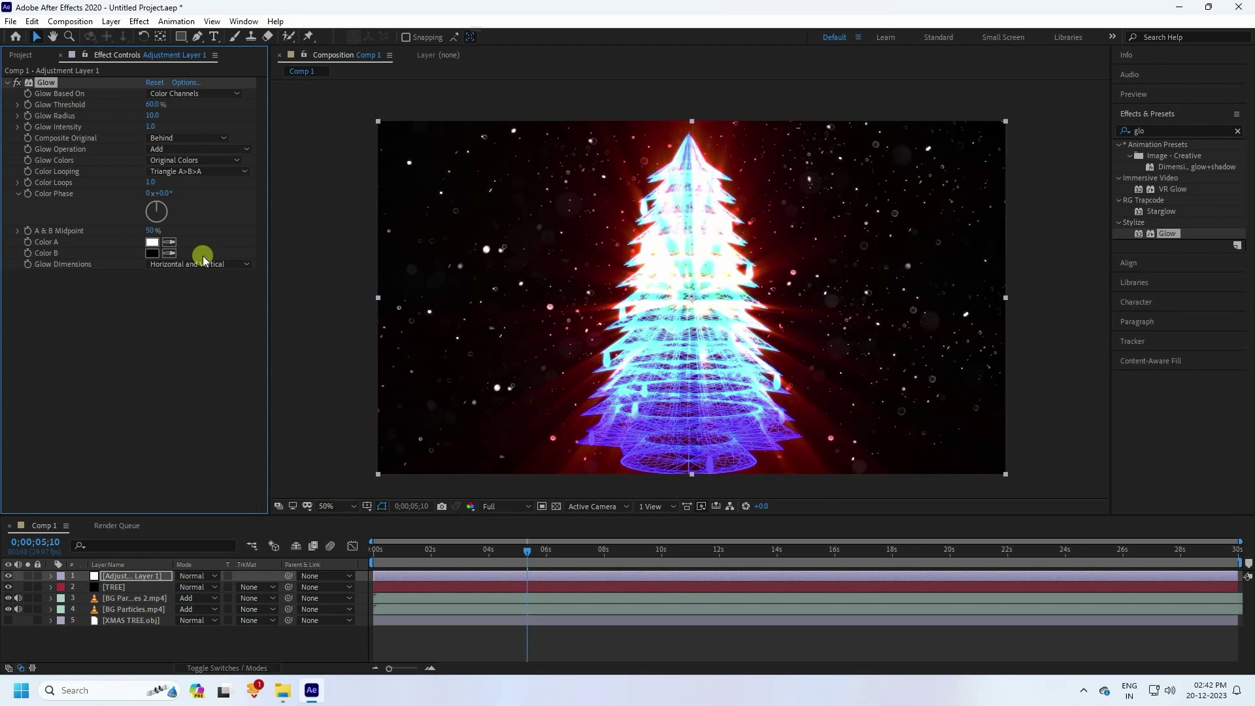
# Set the Glow effect's Glow Threshold to 70% and Glow Radius to 1, and check the tree up close
pyautogui.click(150, 105)
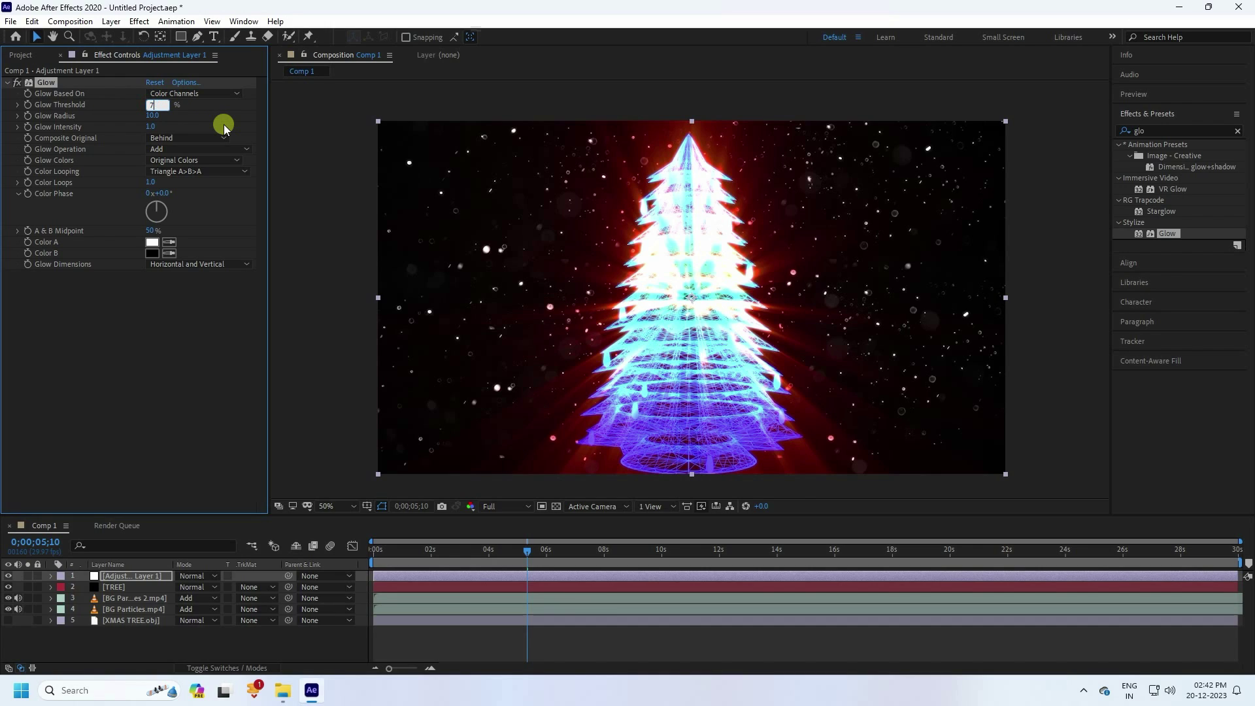
pyautogui.press('Return')
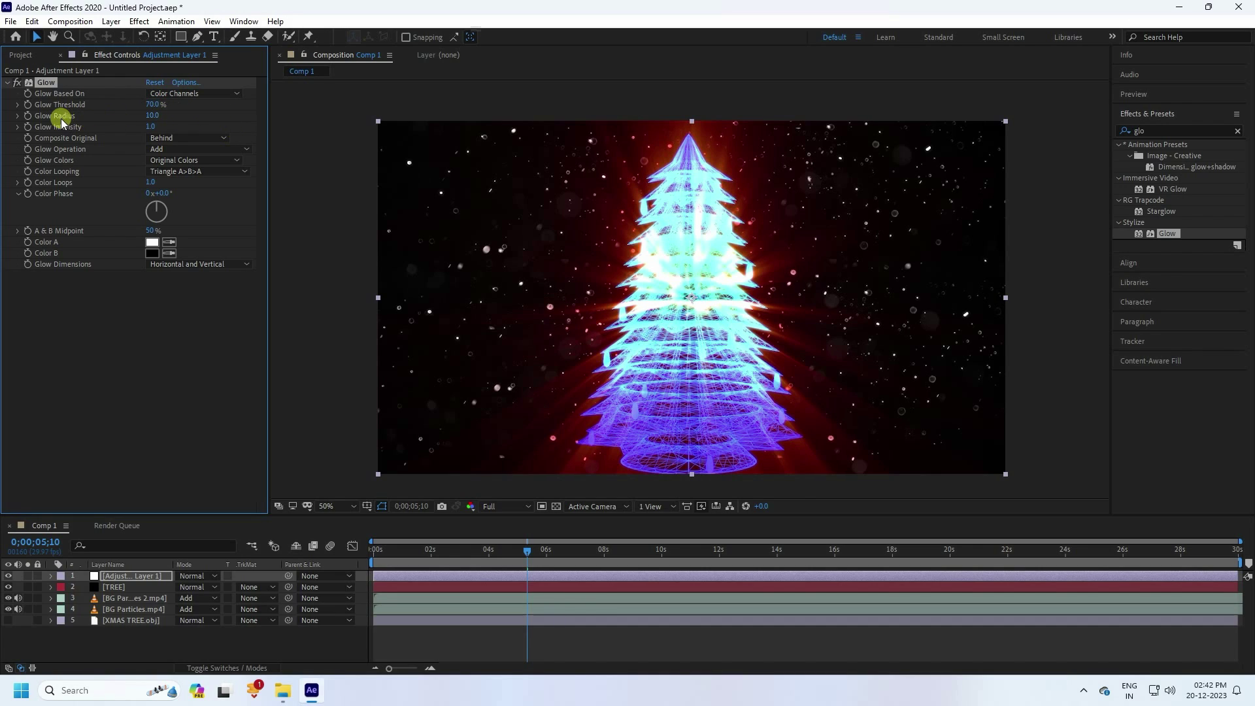
pyautogui.click(151, 116)
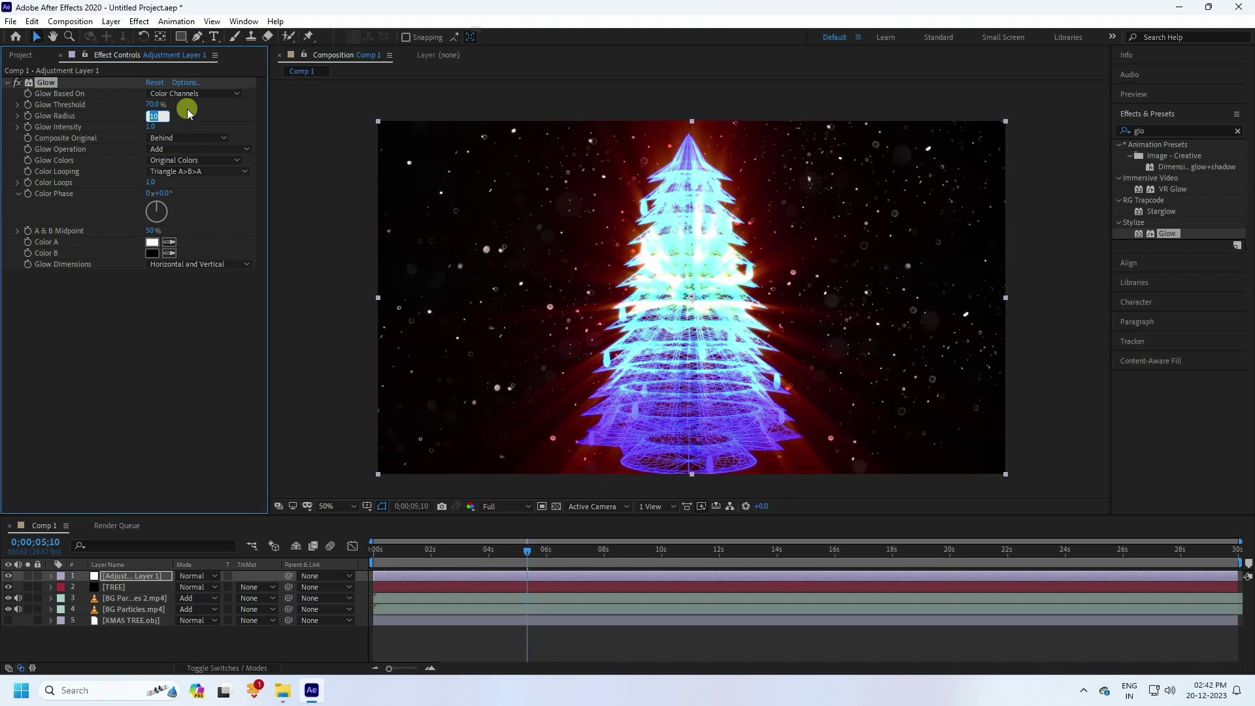
pyautogui.write('1')
pyautogui.press('Return')
pyautogui.press('.')
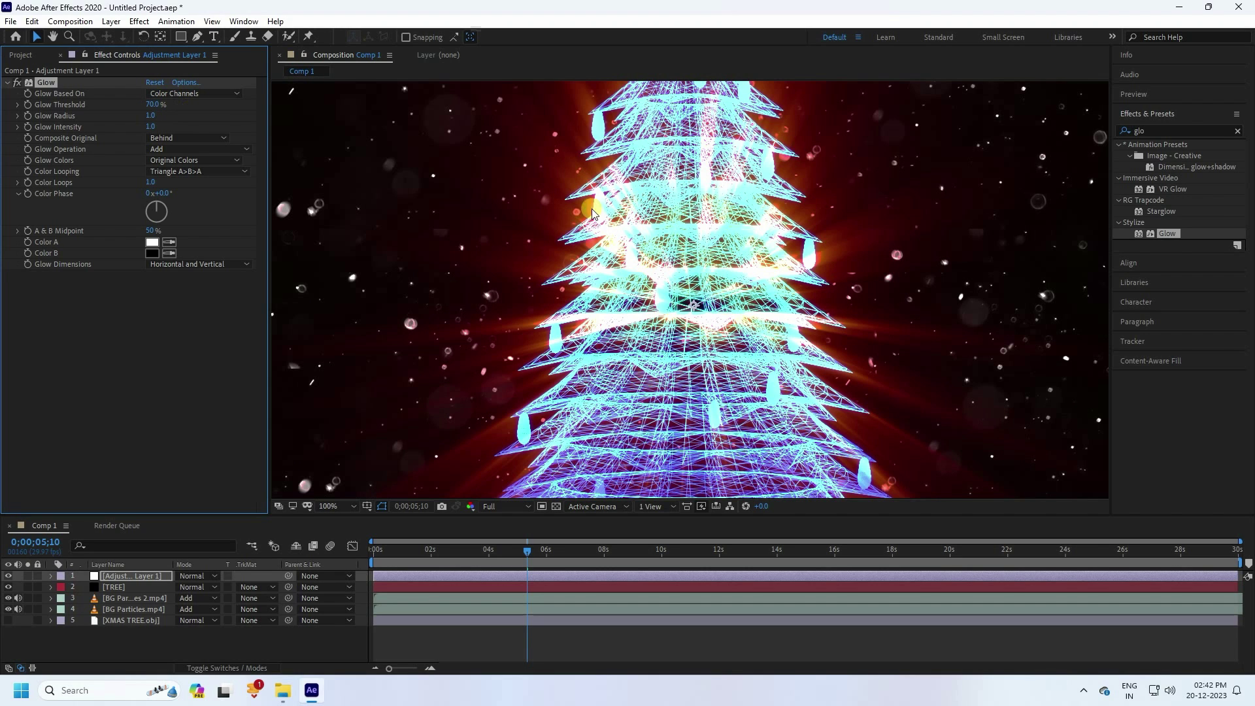
pyautogui.moveTo(592, 213); pyautogui.dragTo(658, 342)
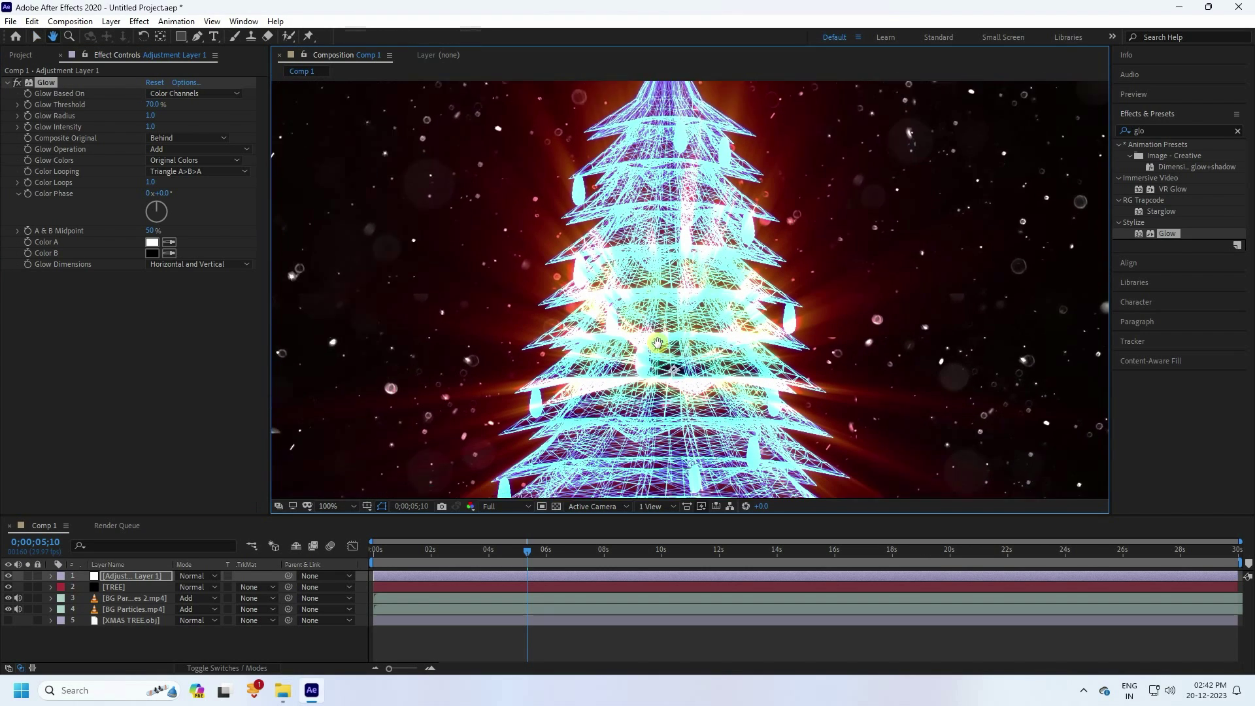
pyautogui.moveTo(662, 405); pyautogui.dragTo(665, 458)
# Find the Curves effect and apply it to the adjustment layer below Glow
pyautogui.click(1151, 131)
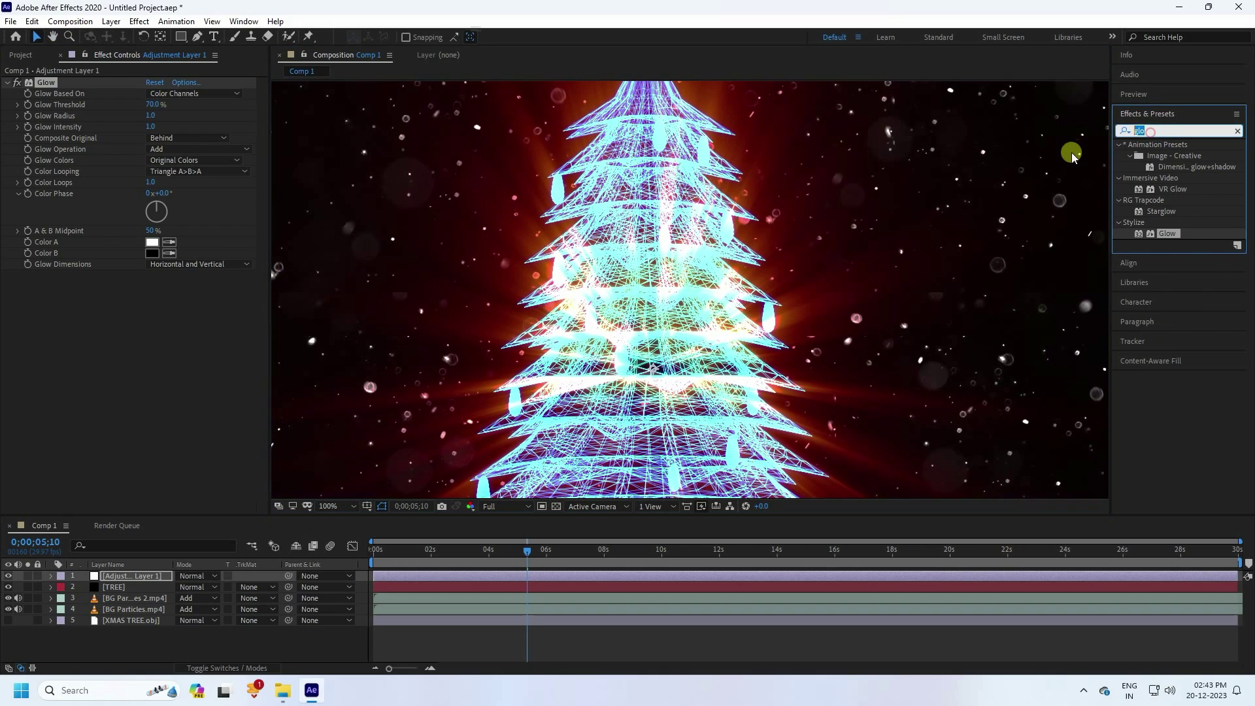
pyautogui.write('cur')
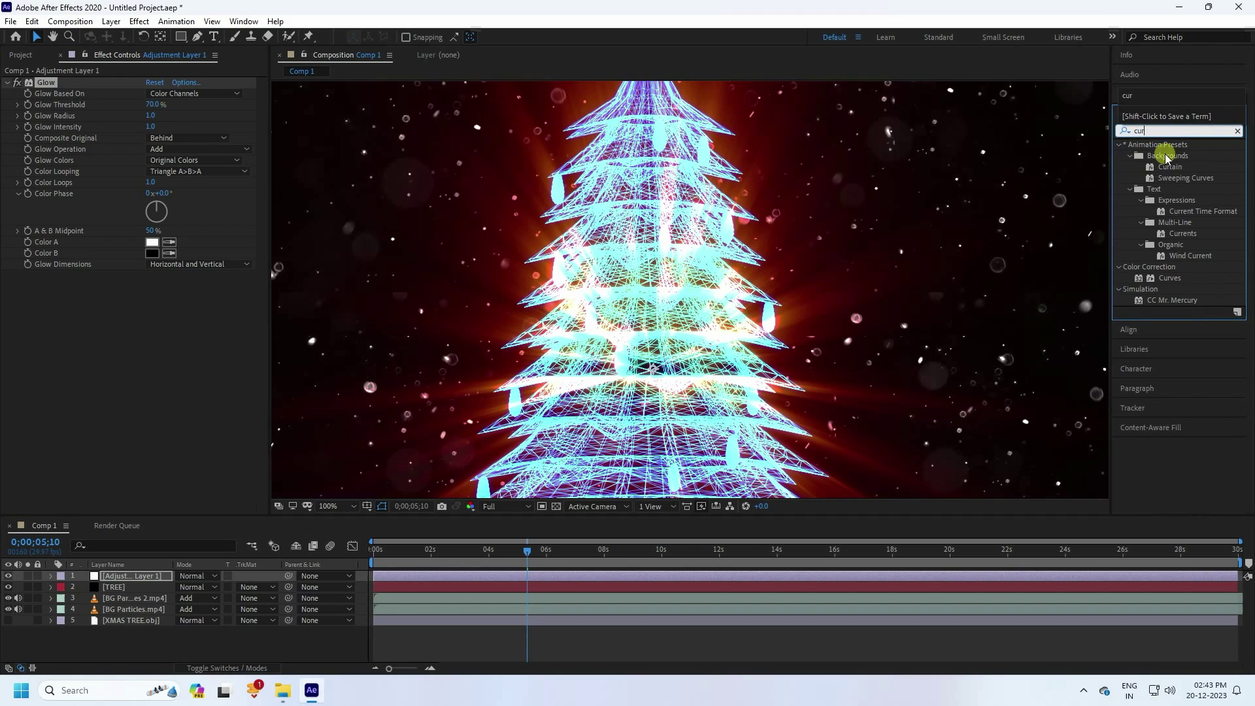
pyautogui.moveTo(1177, 278); pyautogui.dragTo(129, 351)
# Shape the RGB curve into a gentle S with a shadow point and a slightly raised highlight point, and fit the composition view up to 100%
pyautogui.moveTo(60, 417); pyautogui.dragTo(78, 418)
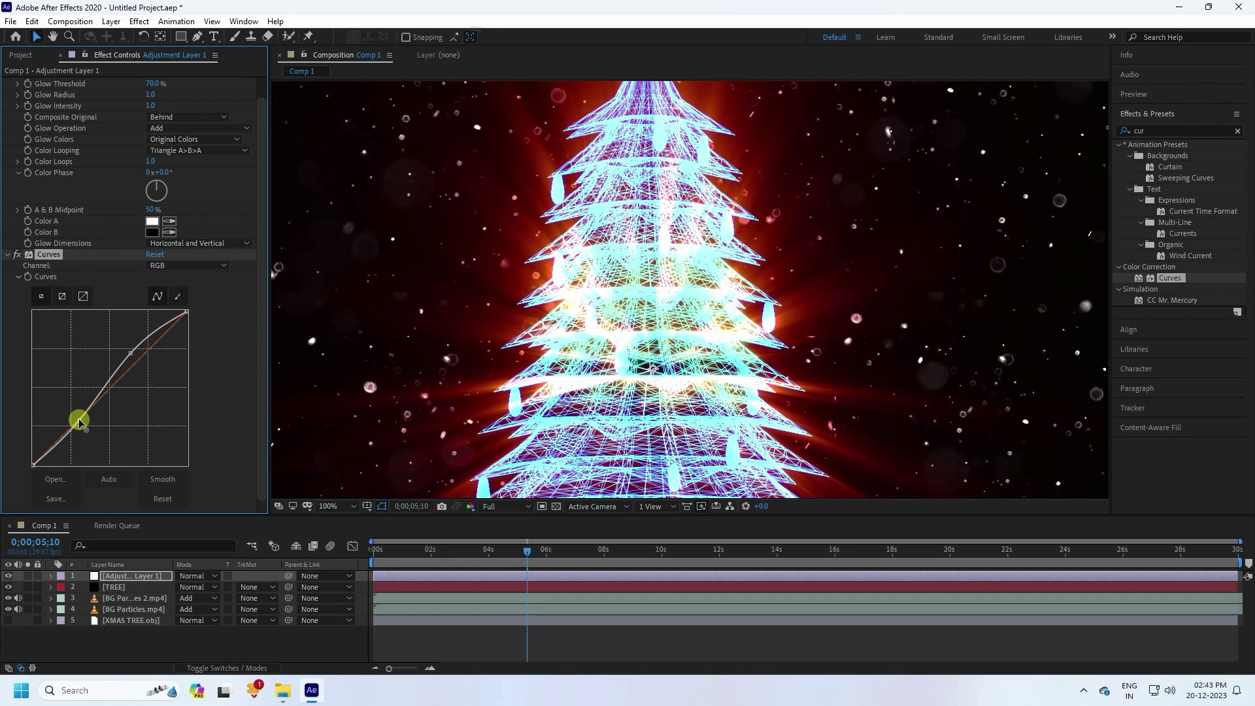
pyautogui.moveTo(128, 354); pyautogui.dragTo(133, 358)
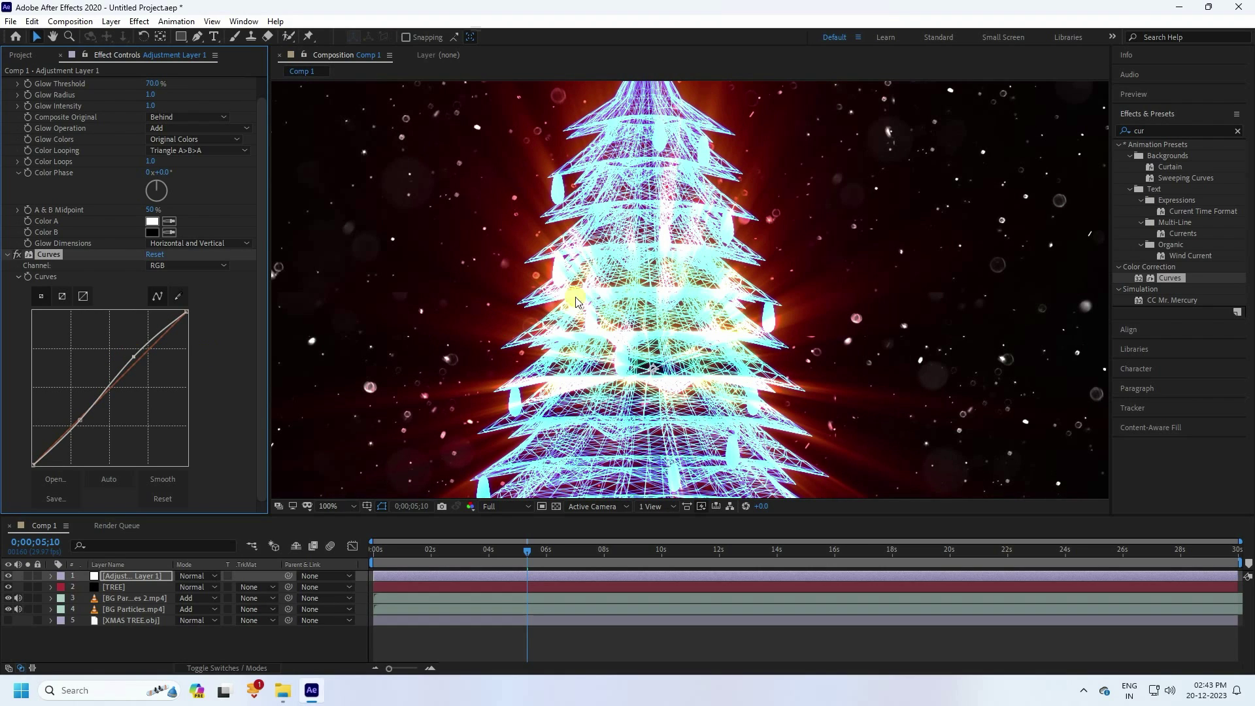
pyautogui.scroll(-2, 654, 253)
pyautogui.scroll(-1, 687, 229)
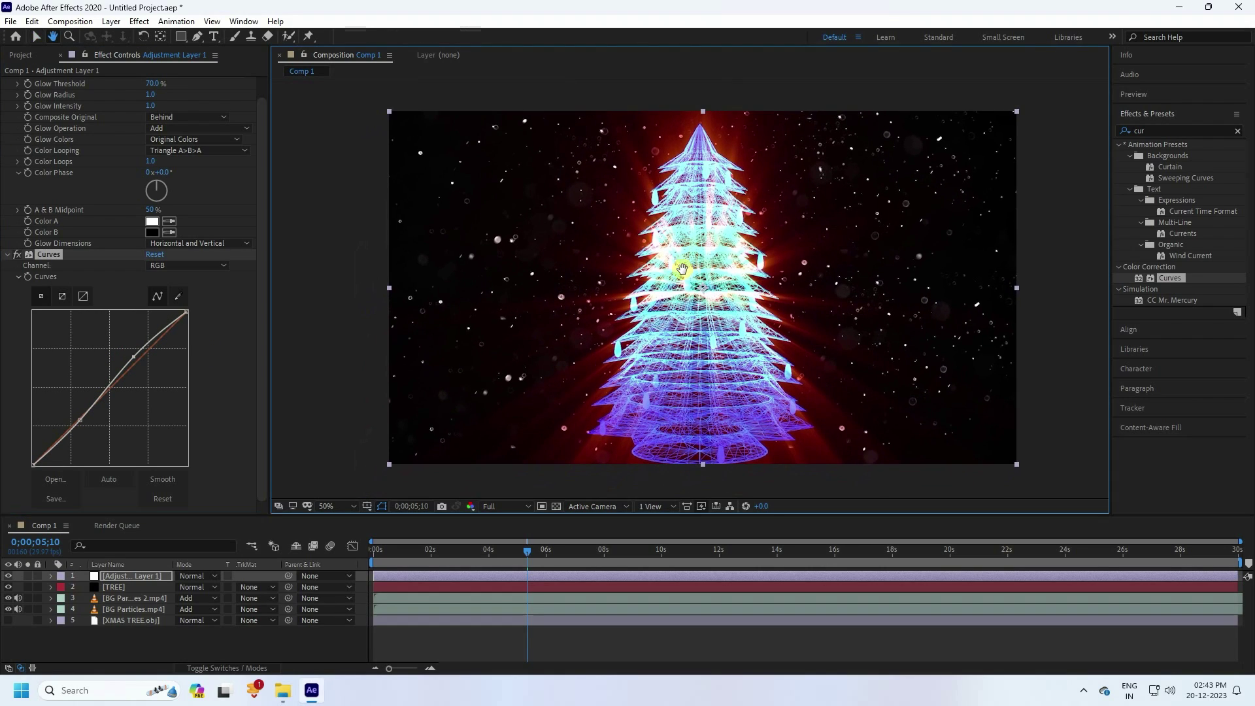
pyautogui.click(337, 507)
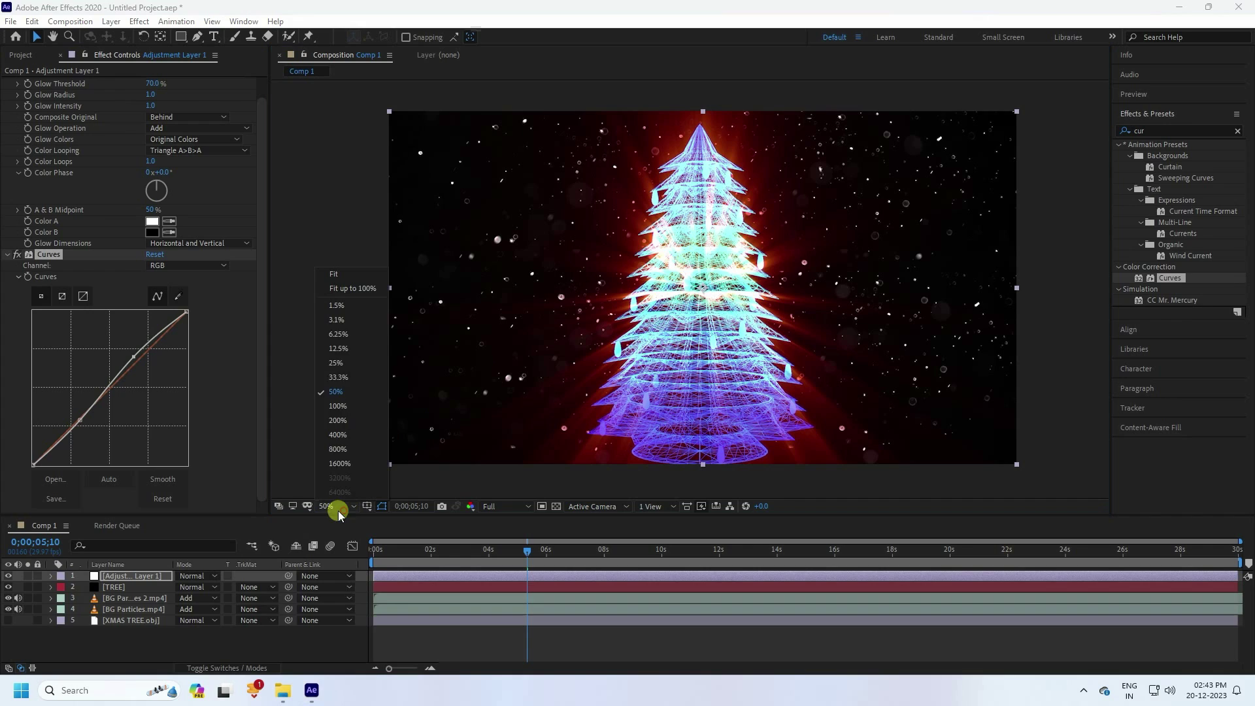
pyautogui.click(361, 292)
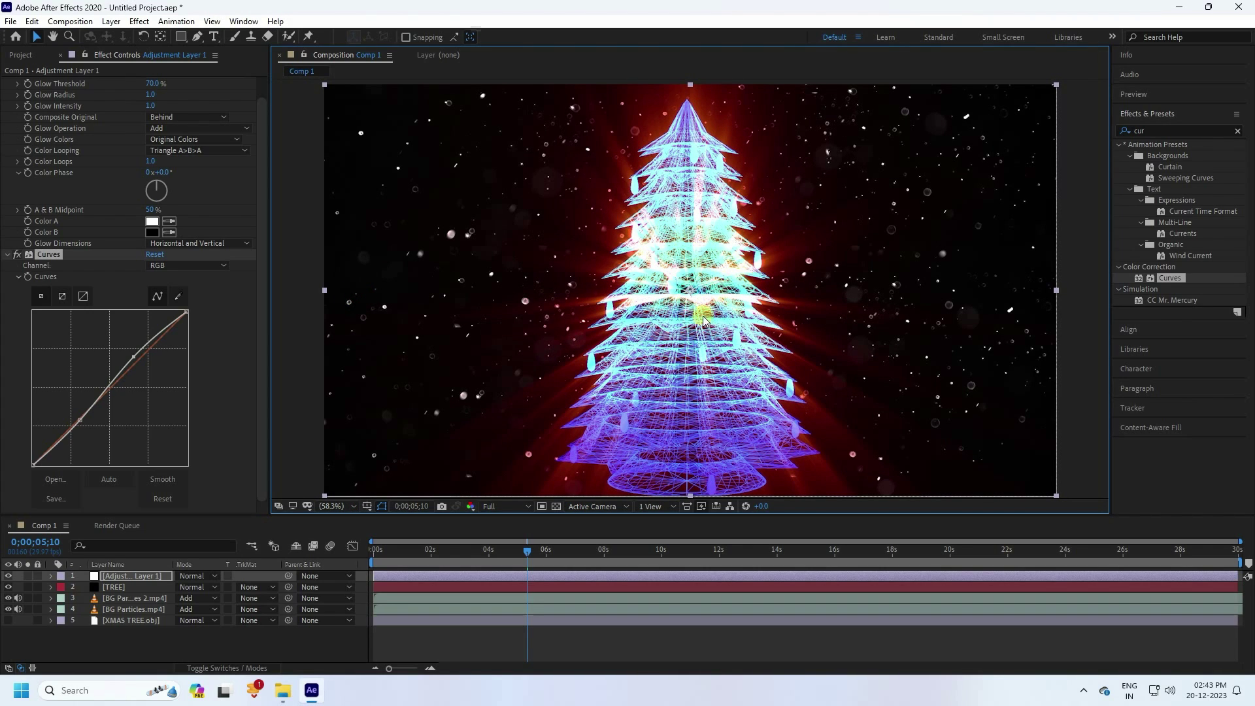
# Create a black 1920 x 1080 px solid named LIGHT above the adjustment layer
pyautogui.rightClick(155, 643)
pyautogui.moveTo(205, 498)
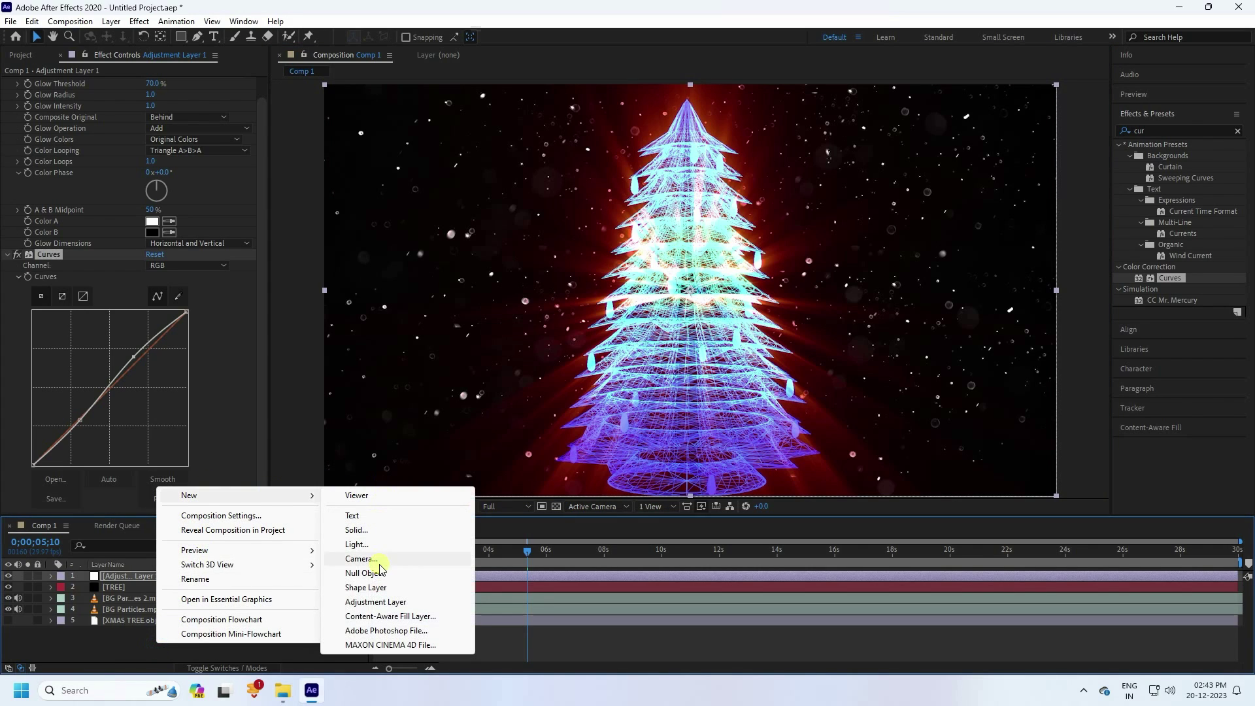
pyautogui.click(356, 531)
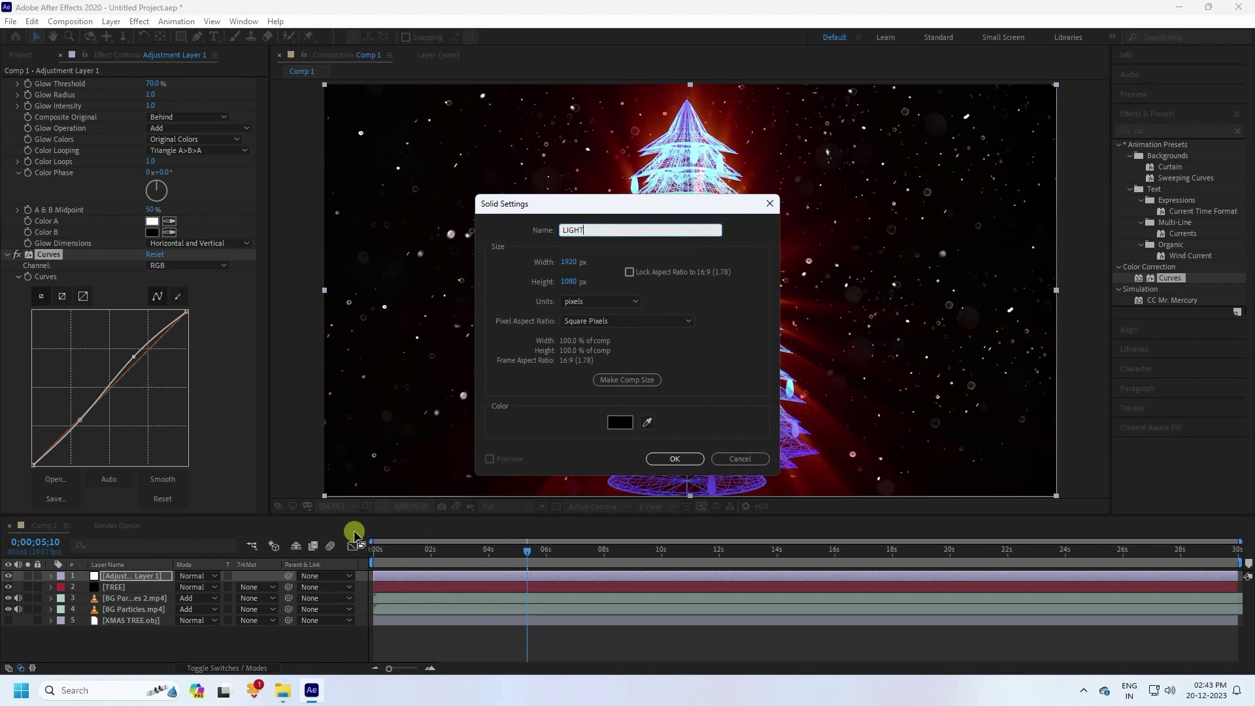
pyautogui.press('Return')
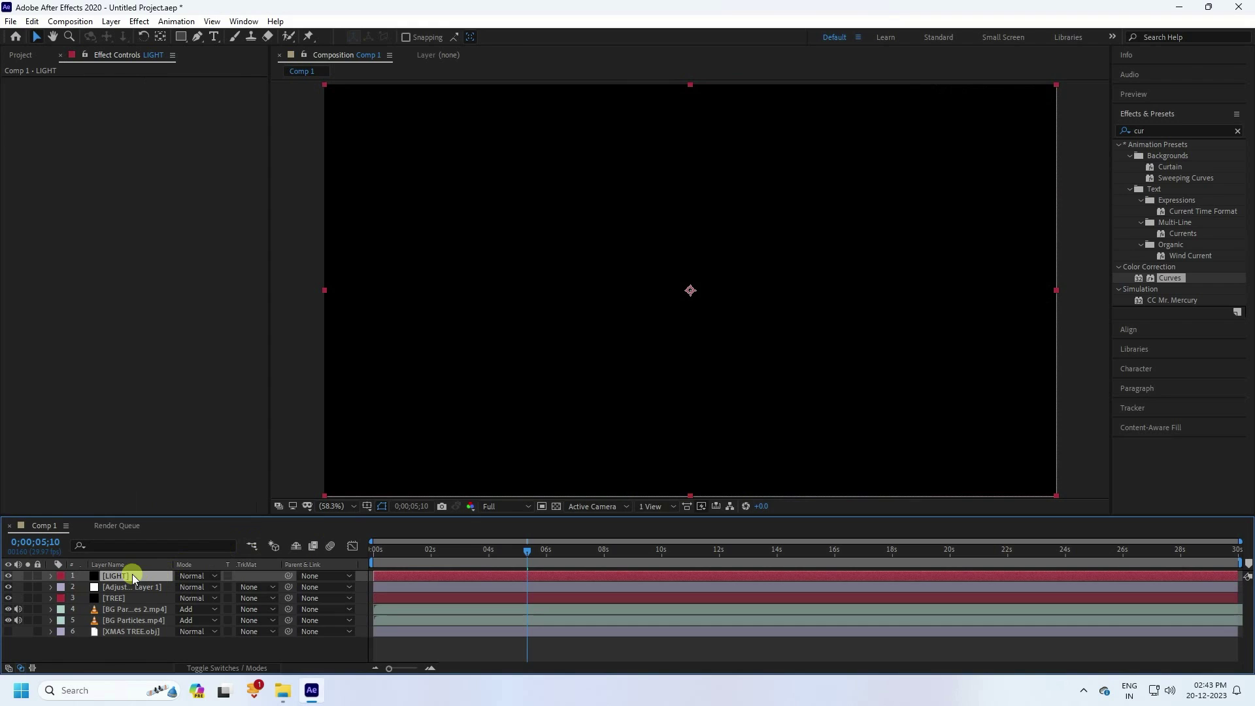
# Apply the Video Copilot Optical Flares effect to the LIGHT layer
pyautogui.click(139, 21)
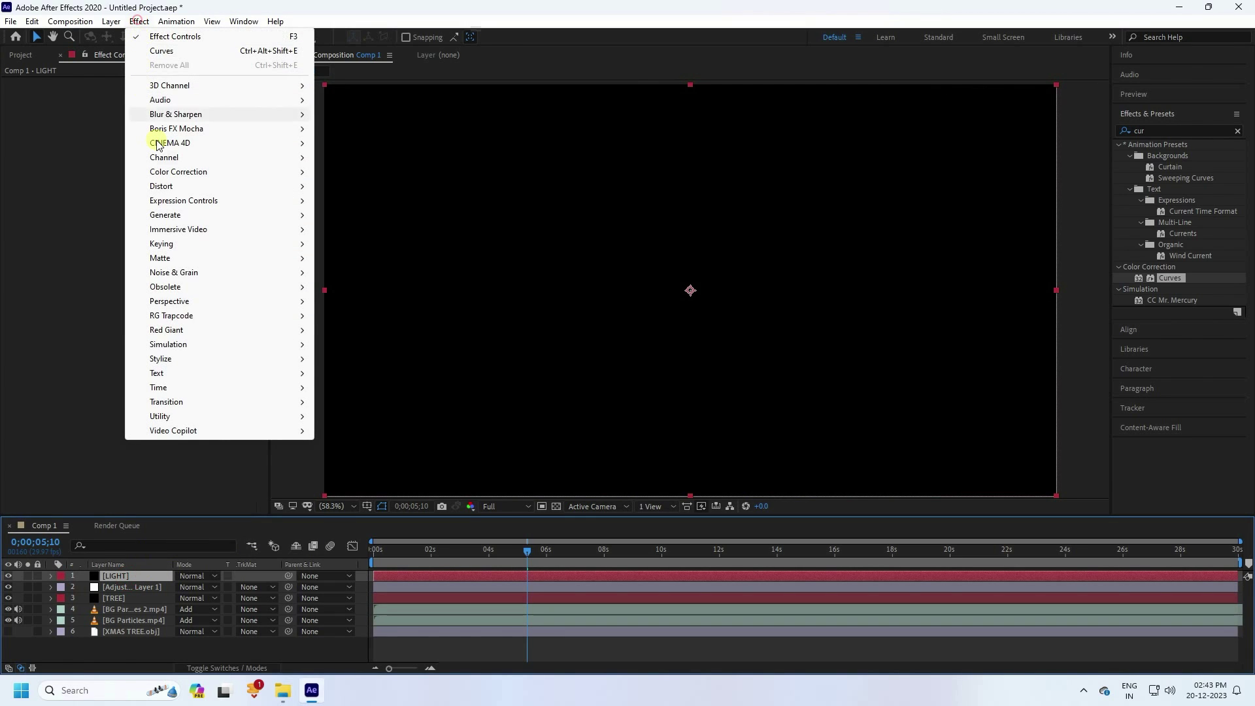
pyautogui.click(197, 432)
pyautogui.click(348, 433)
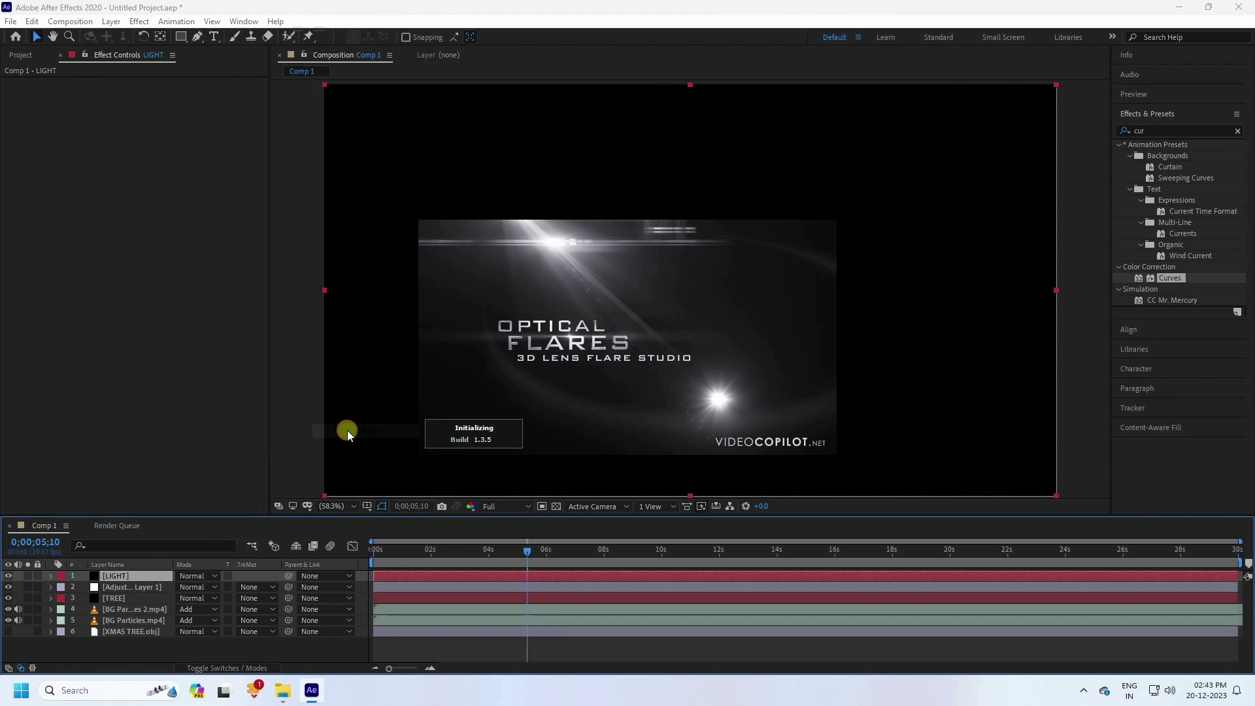
# Load the Broadway preset from the Pro_Presets 1 folder into the Optical Flares effect and accept it
pyautogui.click(57, 111)
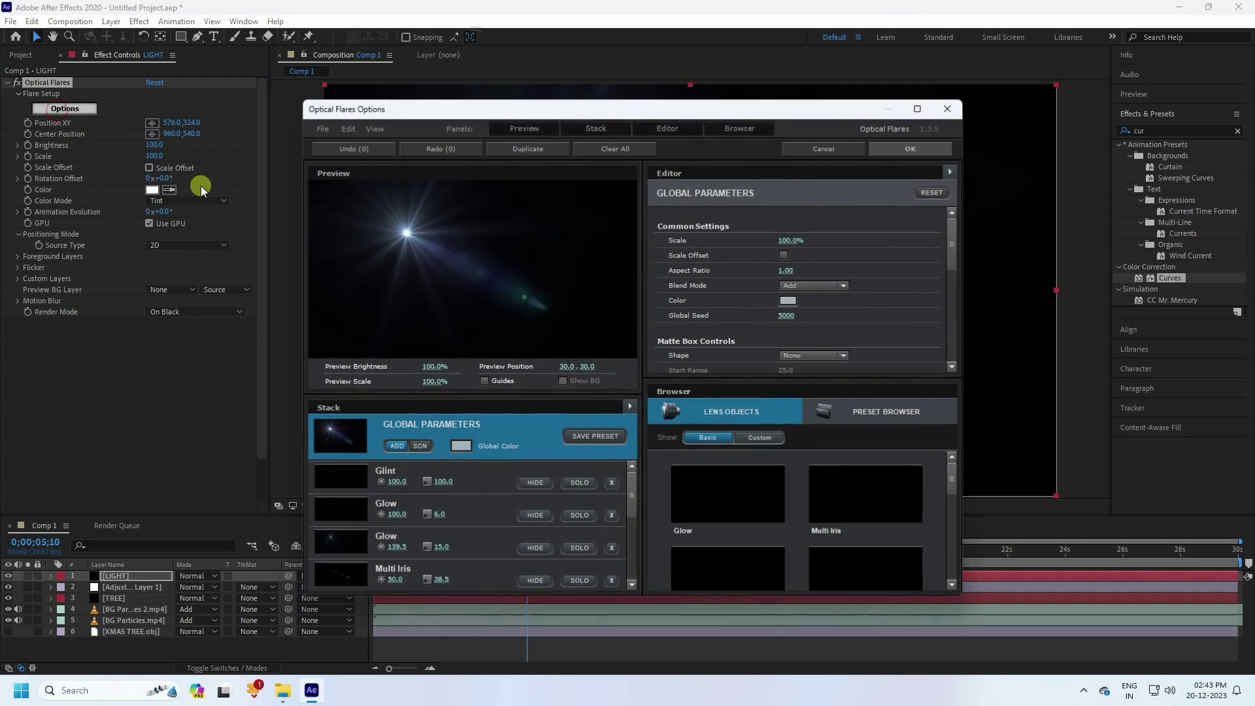
pyautogui.click(916, 110)
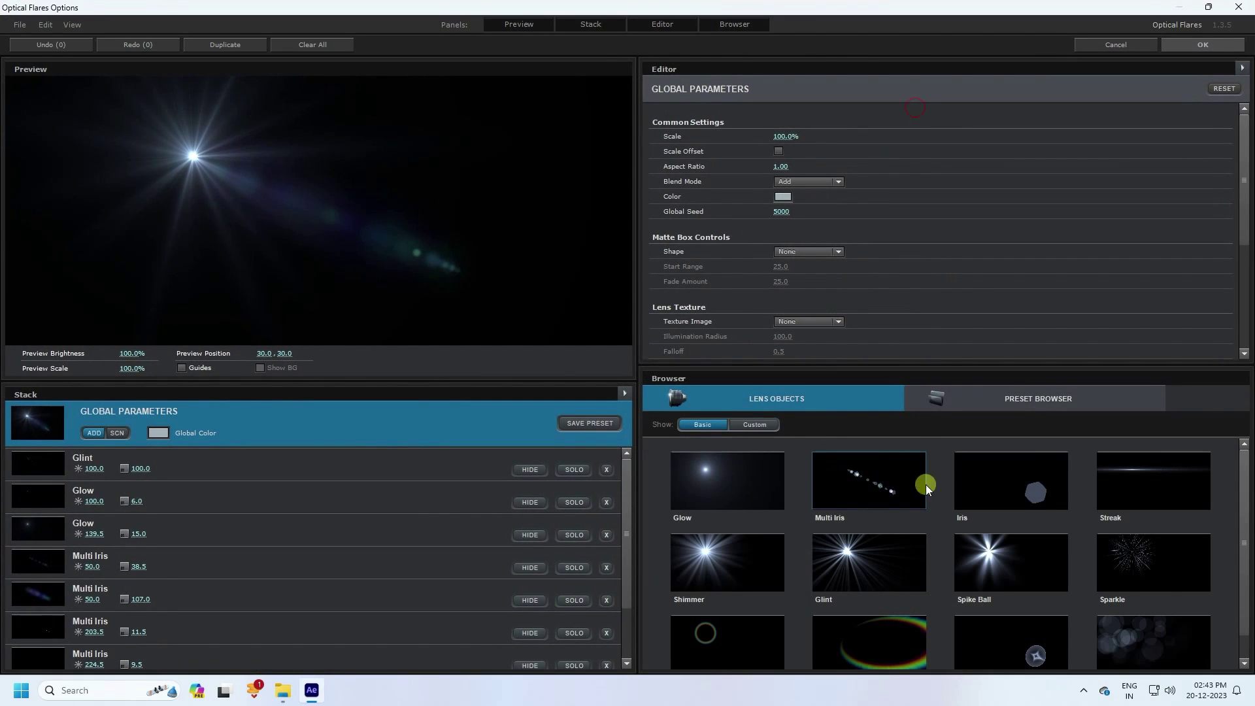
pyautogui.click(1039, 398)
pyautogui.click(988, 582)
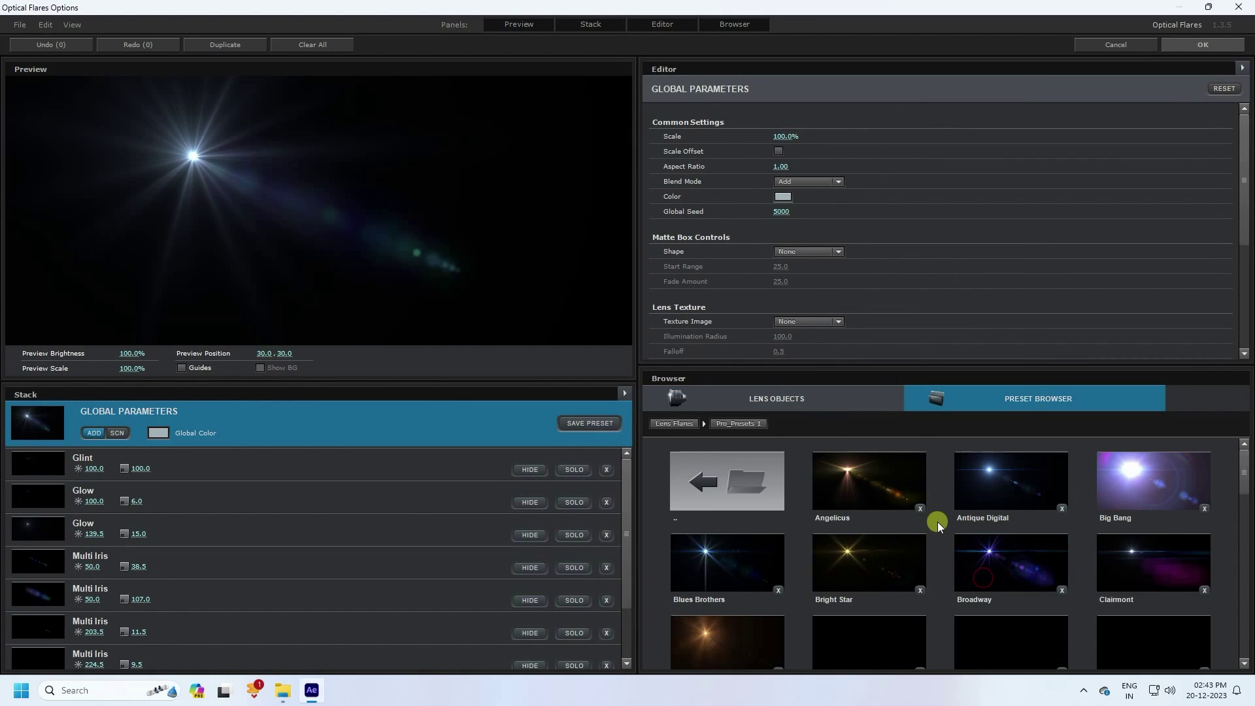
pyautogui.scroll(-2, 943, 519)
pyautogui.scroll(2, 946, 528)
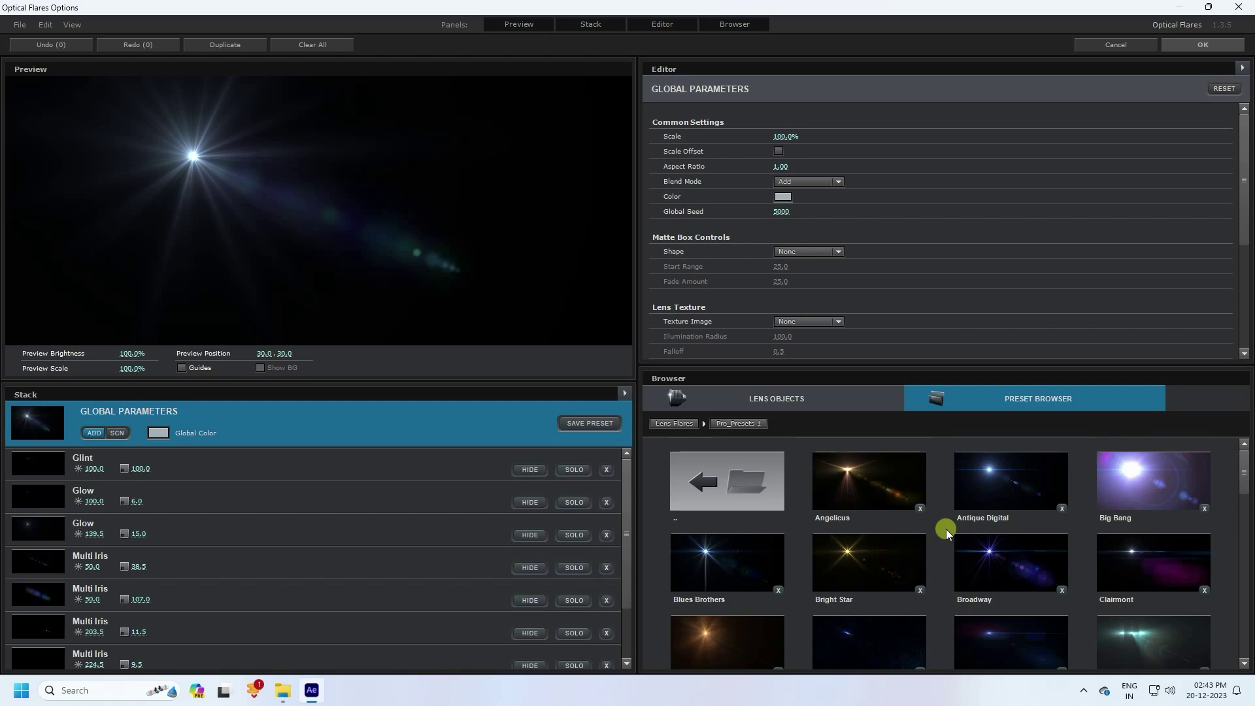
pyautogui.click(1009, 563)
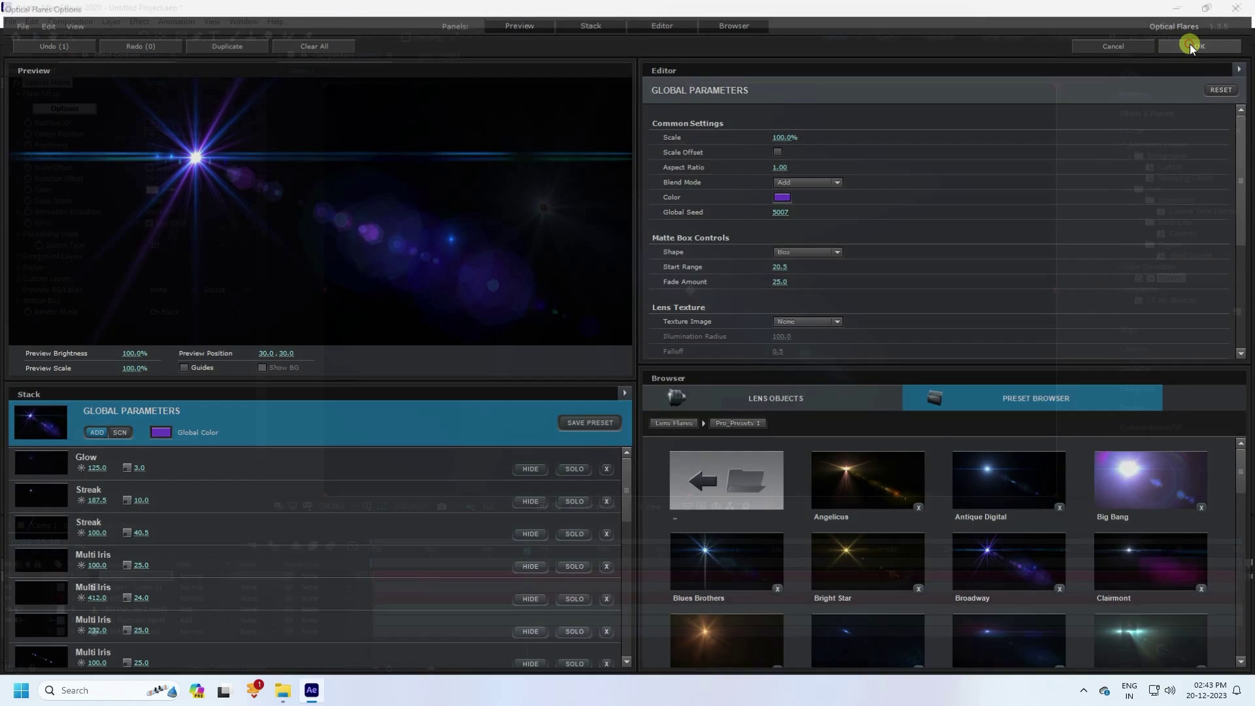
pyautogui.click(1190, 45)
# Move the flare above the centre of the frame and set its Position XY to 960, -50
pyautogui.moveTo(545, 207); pyautogui.dragTo(688, 72)
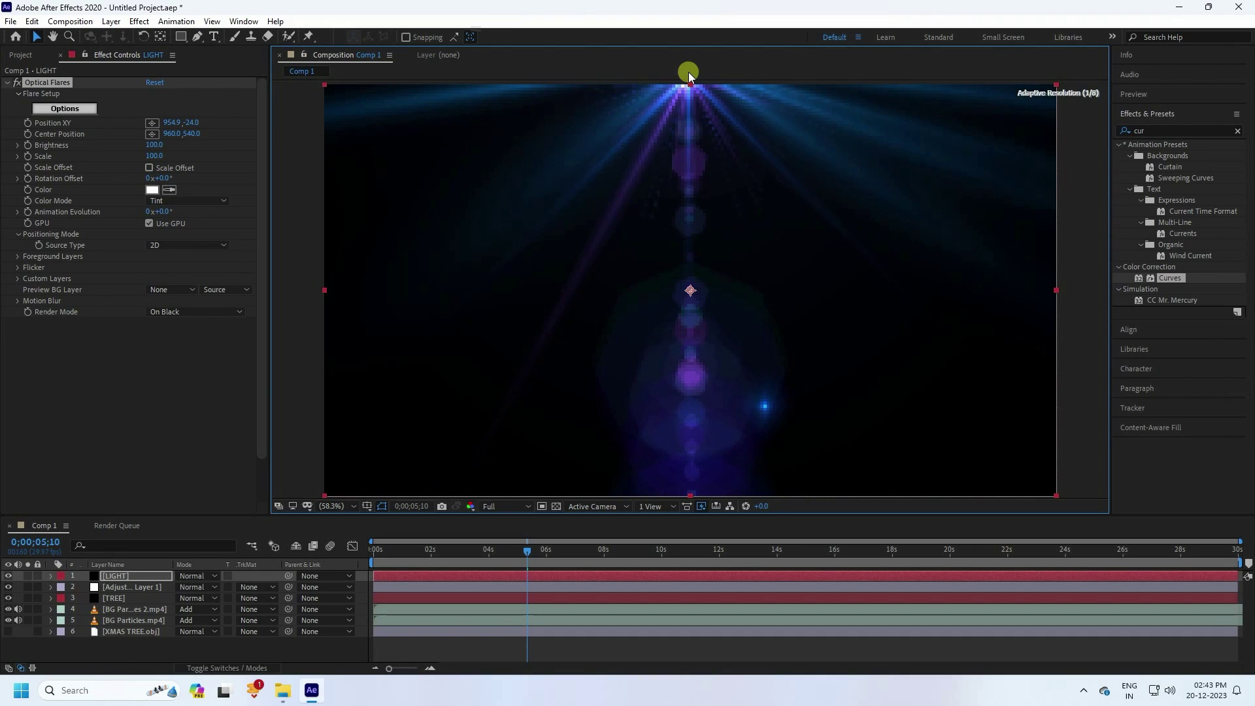
pyautogui.click(194, 123)
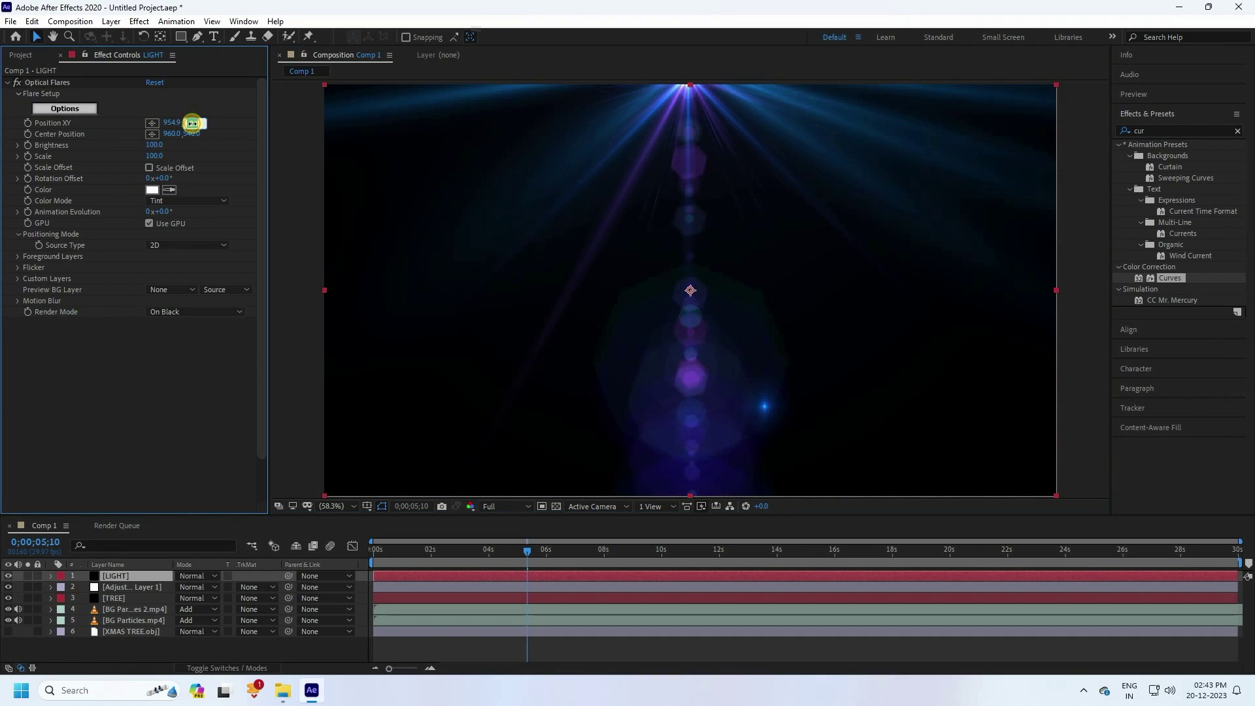
pyautogui.write('-50')
pyautogui.press('Return')
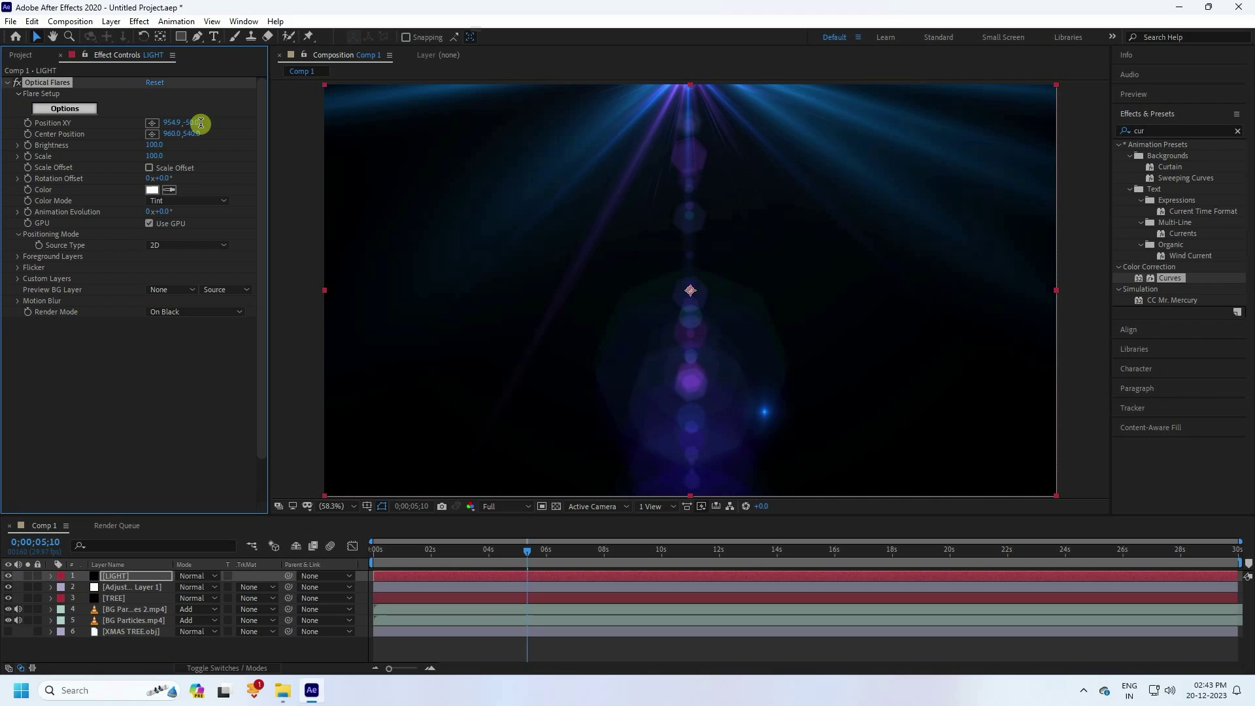
pyautogui.write('960')
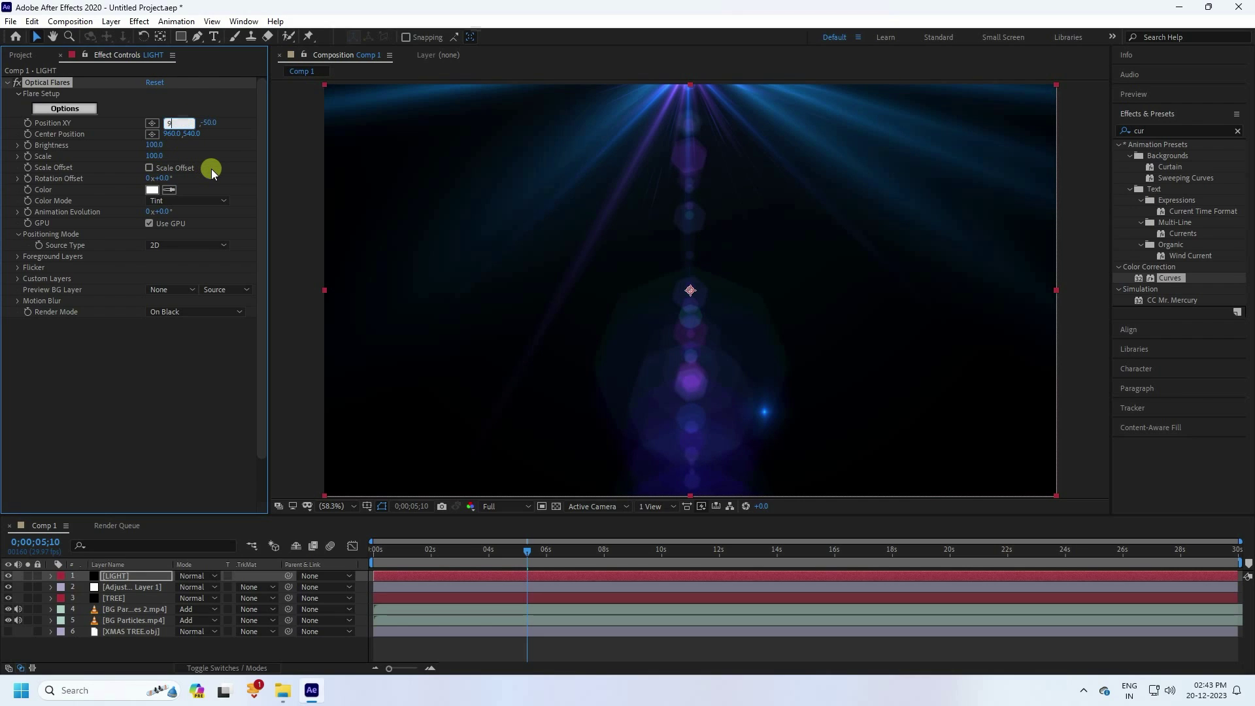
pyautogui.press('Return')
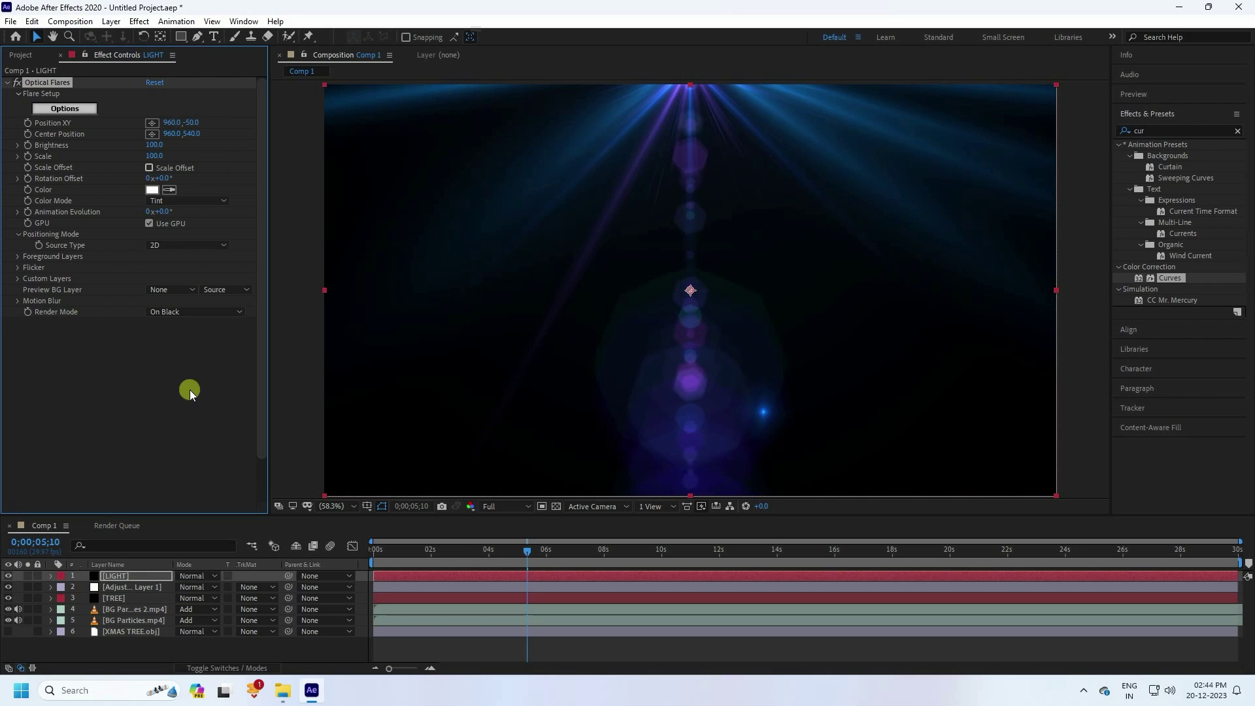
# Set the LIGHT layer's blending mode to Add and check the light over the tree
pyautogui.click(206, 576)
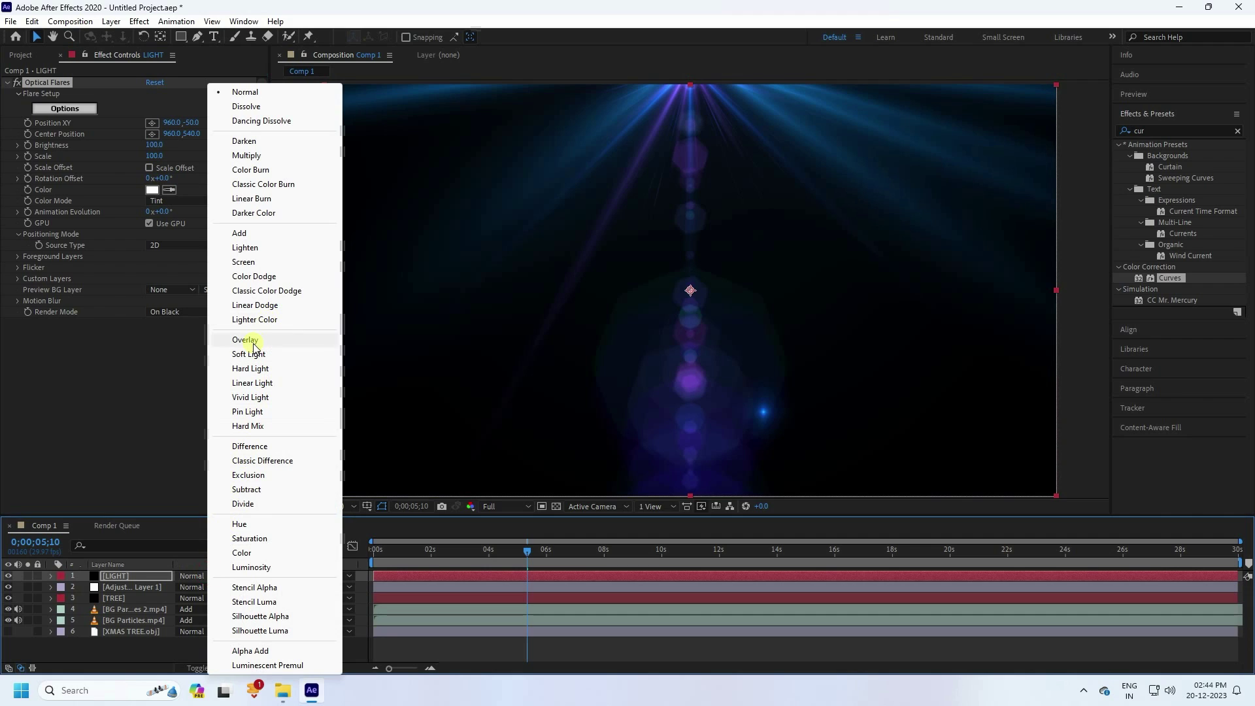
pyautogui.click(253, 233)
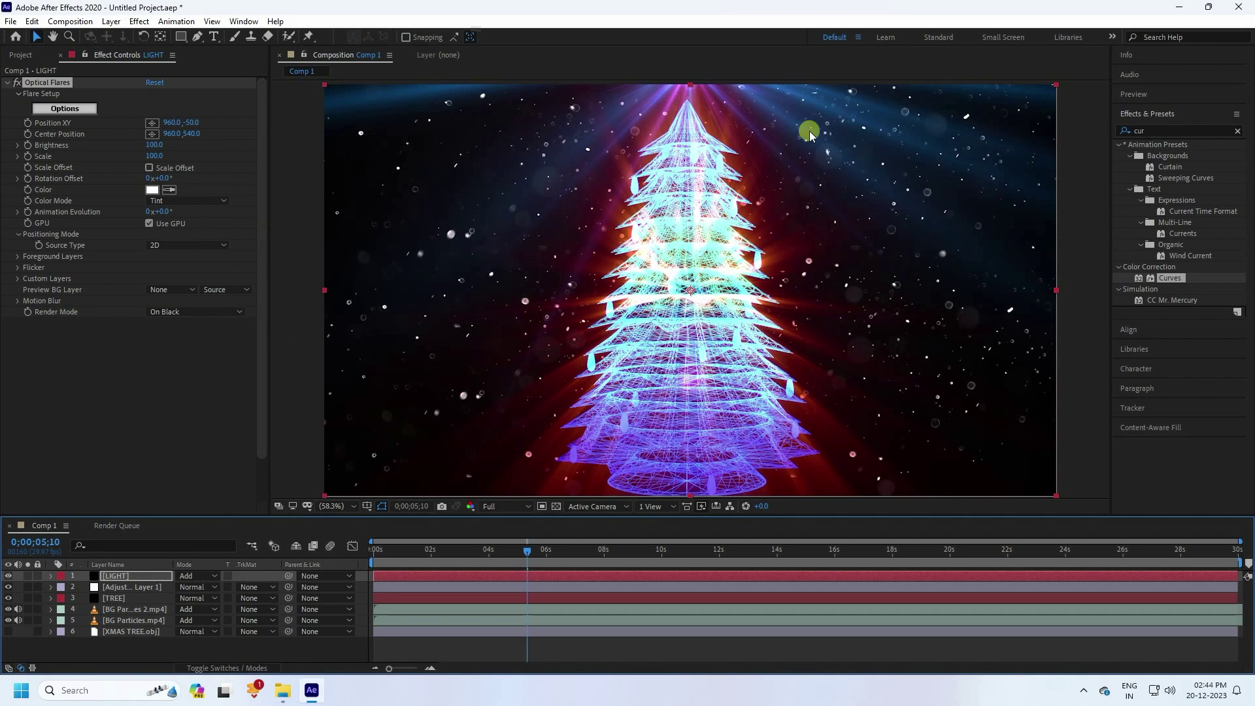
pyautogui.press(',')
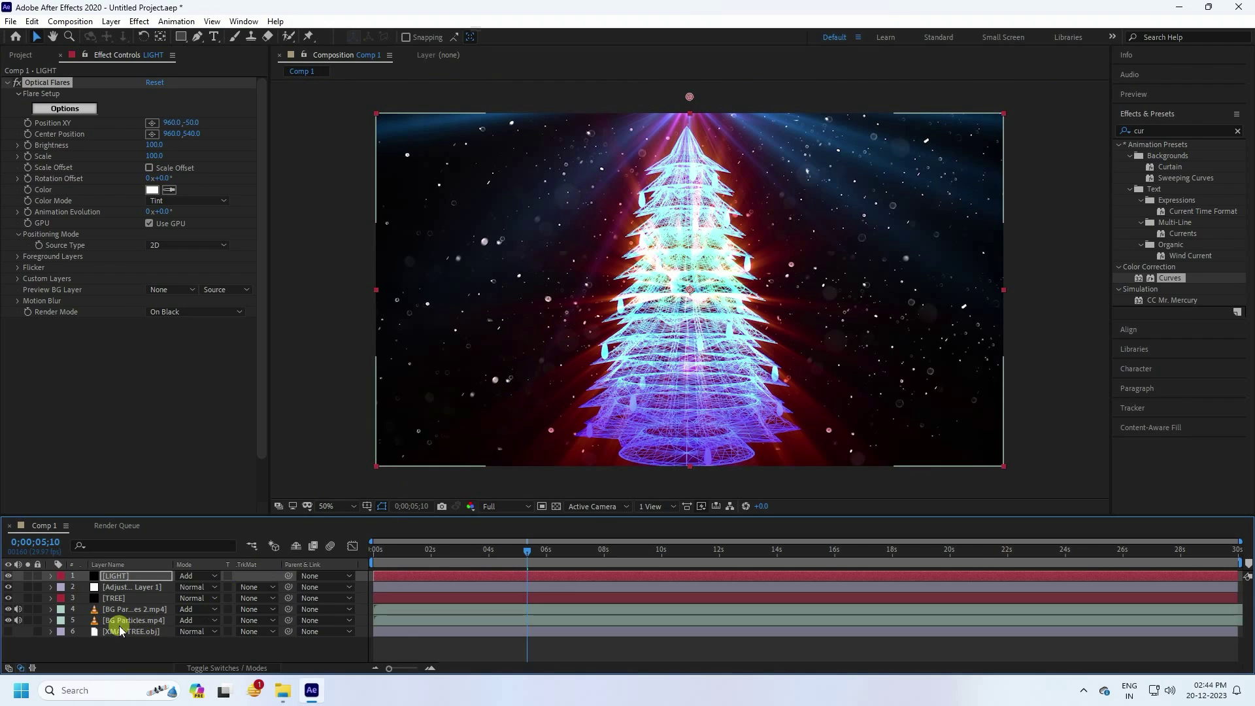
# Create a two-node camera with the 50mm preset and place it directly below the LIGHT layer
pyautogui.rightClick(147, 653)
pyautogui.click(197, 500)
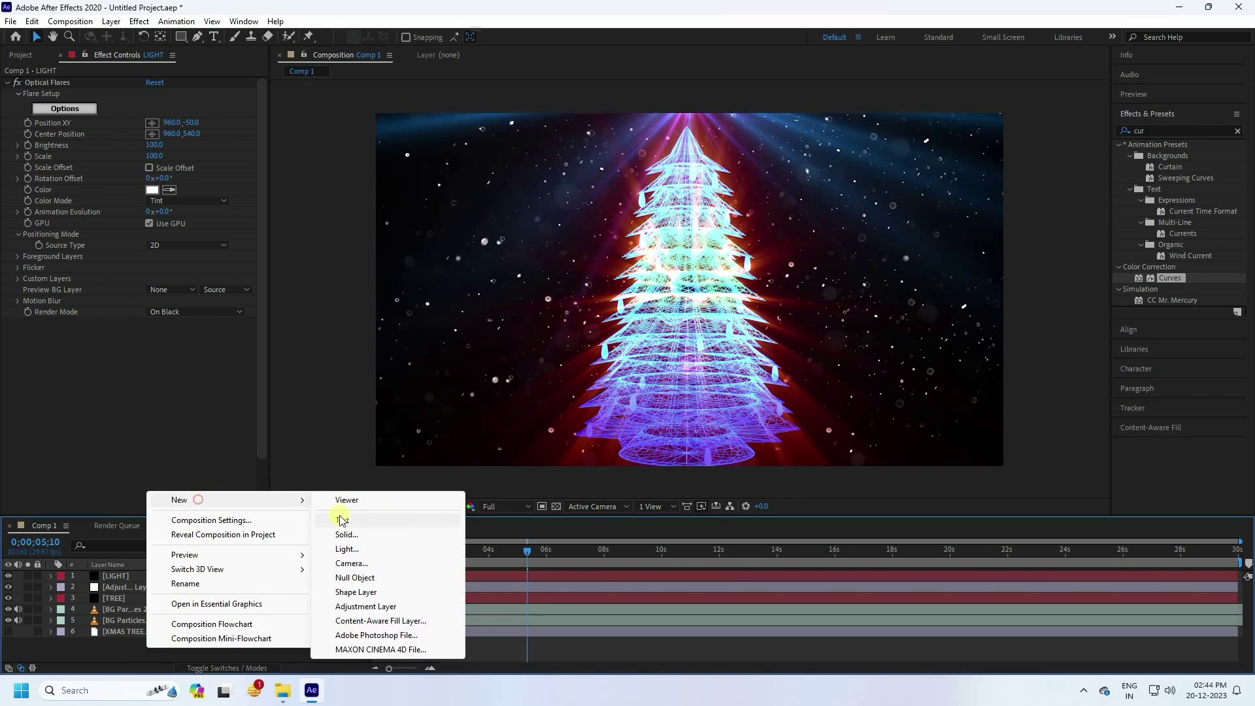
pyautogui.click(358, 569)
pyautogui.click(764, 485)
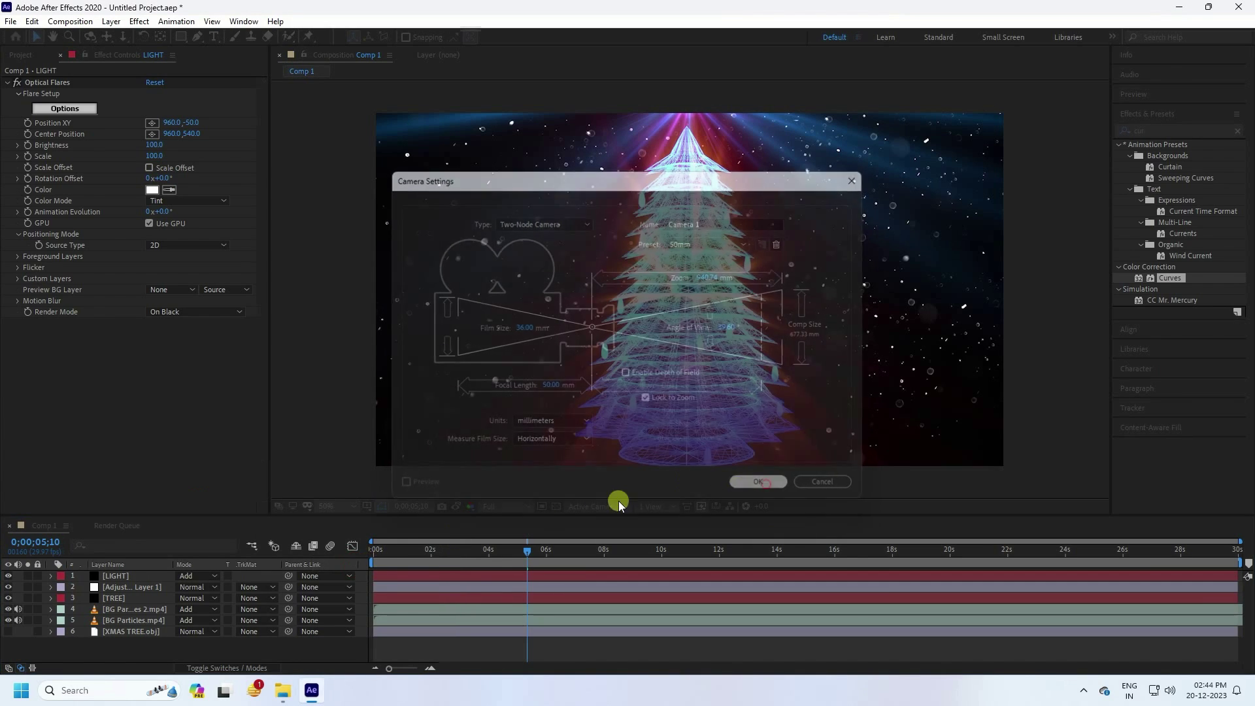
pyautogui.moveTo(119, 589); pyautogui.dragTo(128, 598)
# Create a null object directly above Camera 1 and parent the camera to it
pyautogui.rightClick(163, 655)
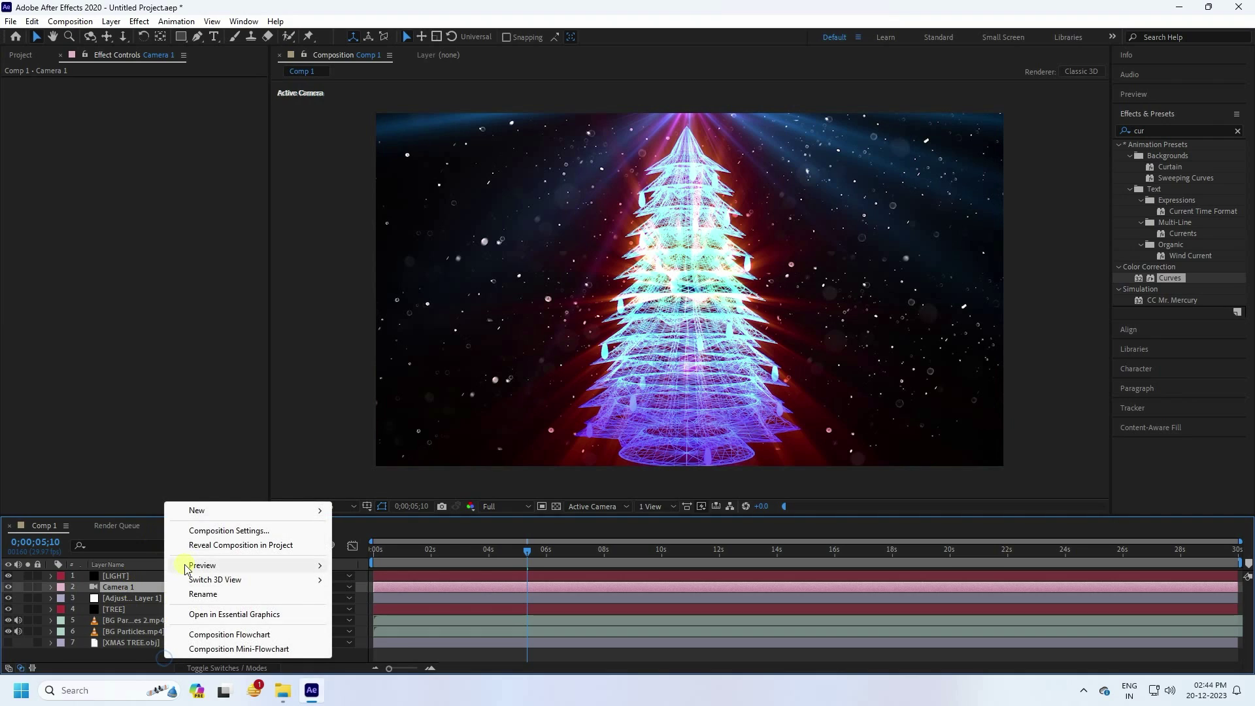
pyautogui.moveTo(205, 511)
pyautogui.click(379, 588)
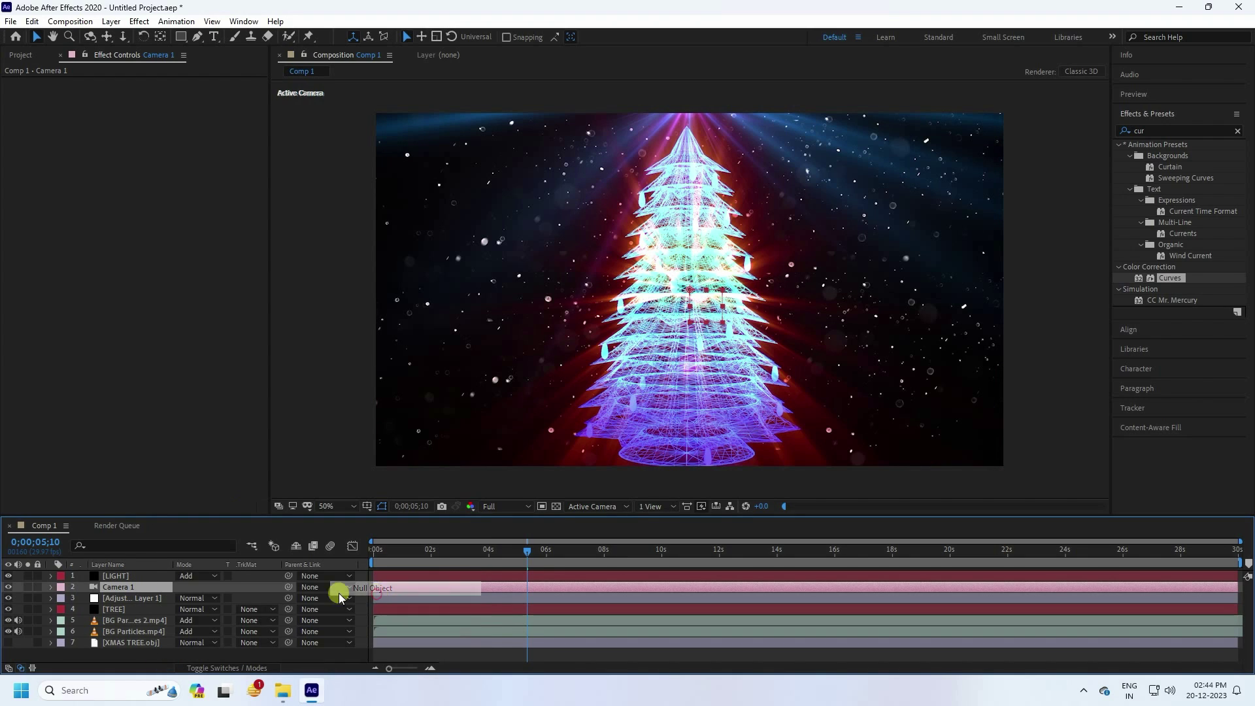
pyautogui.click(124, 598)
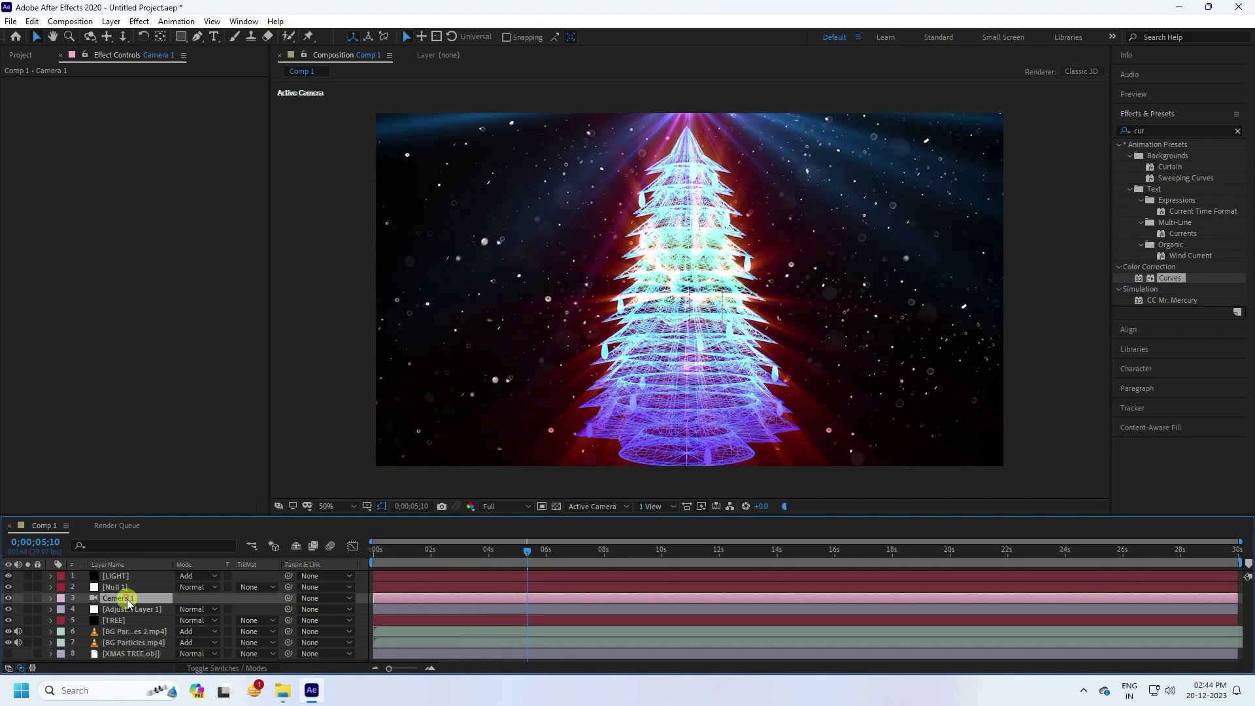
pyautogui.moveTo(292, 596); pyautogui.dragTo(117, 586)
# Turn the null object into a 3D layer
pyautogui.click(124, 590)
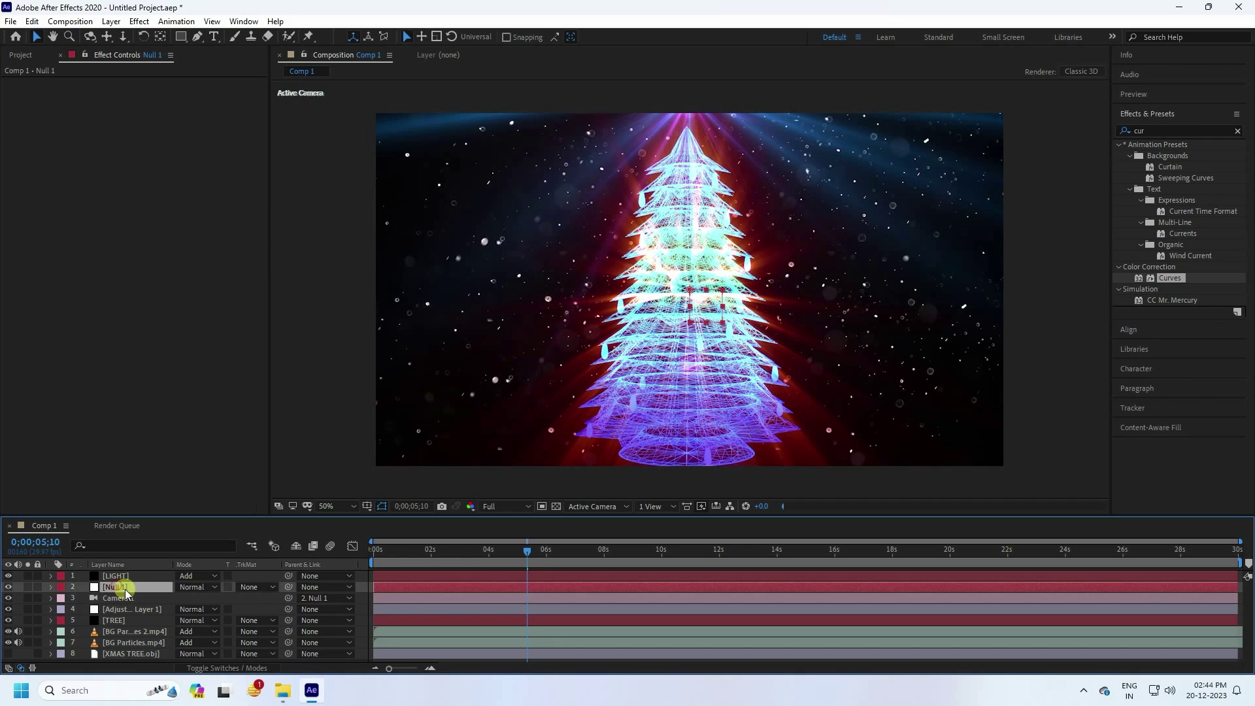
pyautogui.click(237, 668)
pyautogui.click(250, 585)
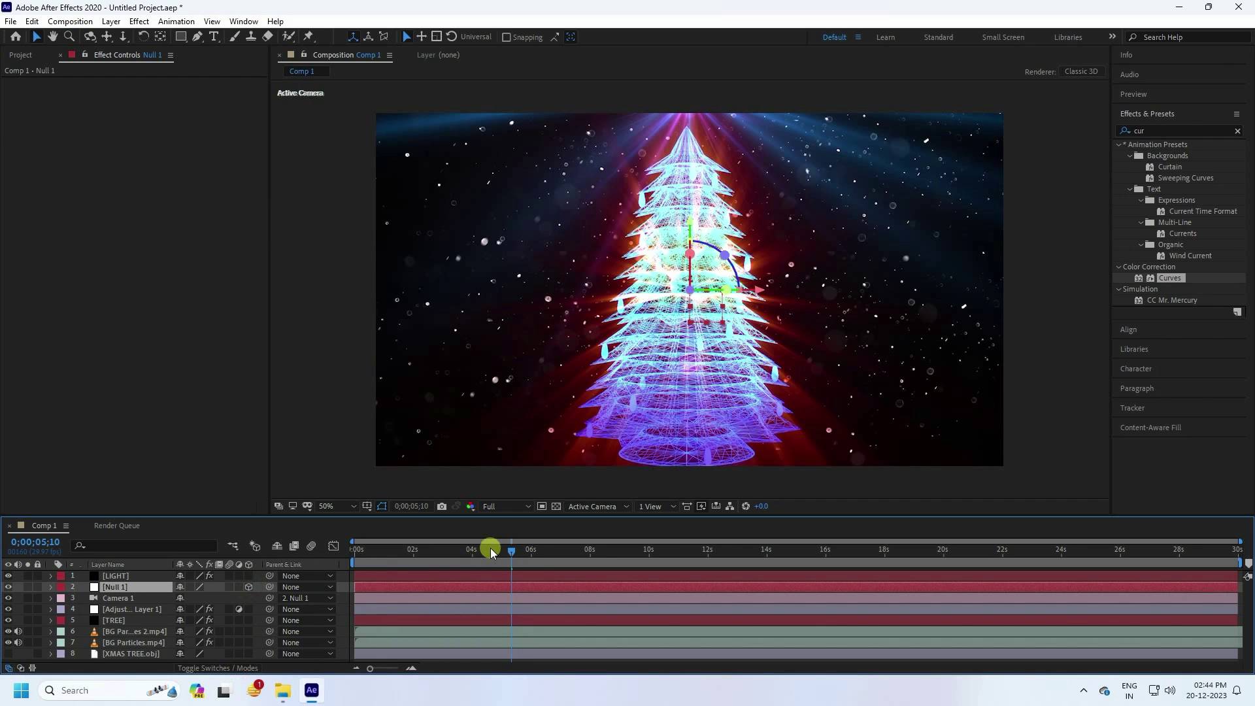
# Try out the null's Y Rotation, reset it to 0° and start keyframing it at 0;00;00;00
pyautogui.moveTo(512, 550); pyautogui.dragTo(383, 551)
pyautogui.press('Home')
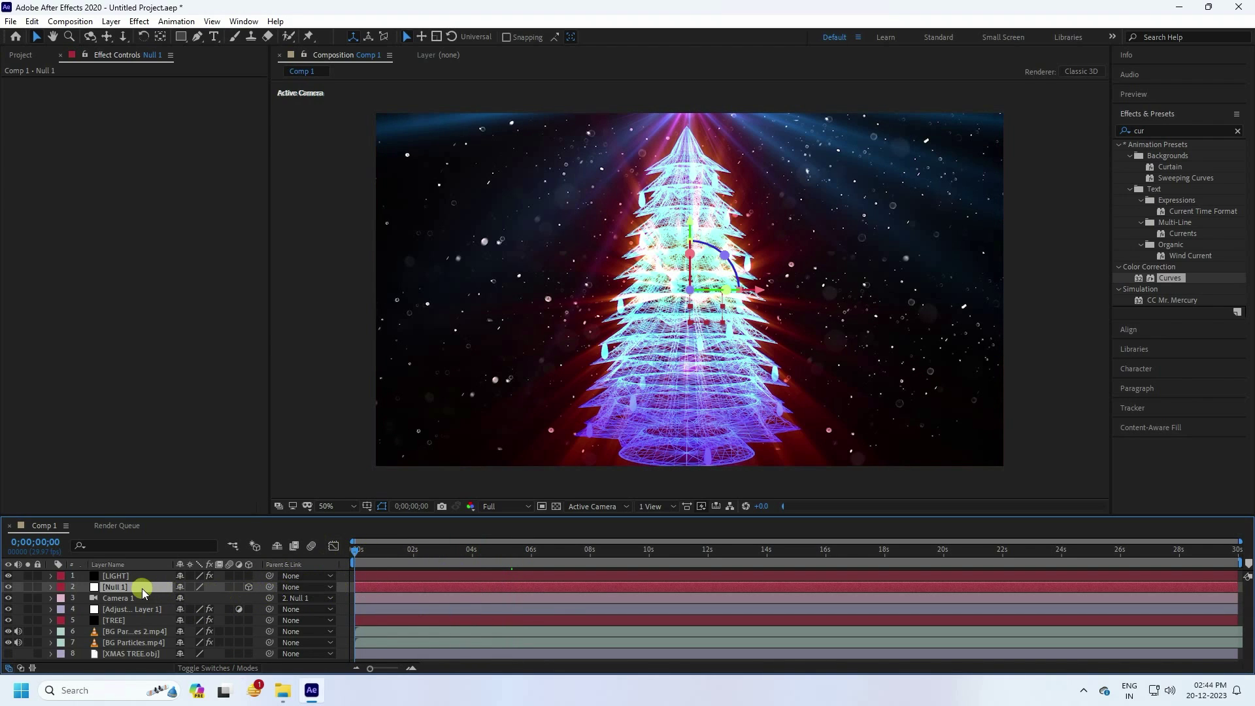
pyautogui.press('r')
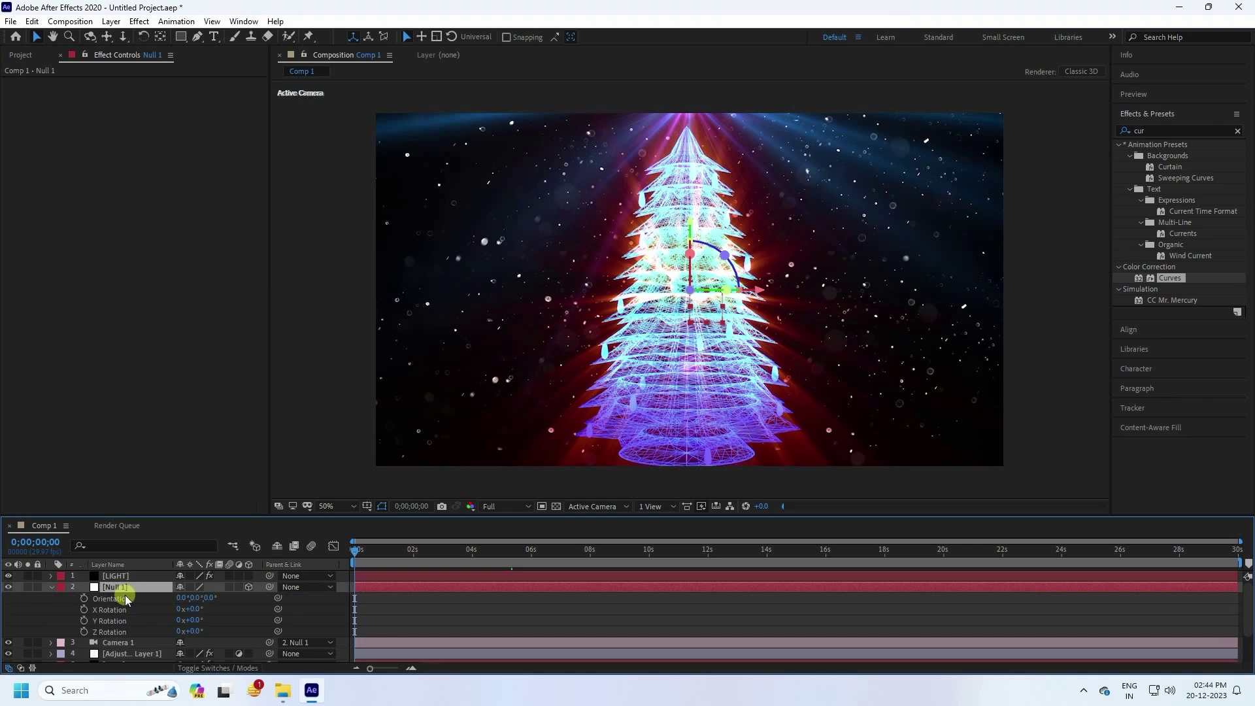
pyautogui.moveTo(199, 624); pyautogui.dragTo(255, 628)
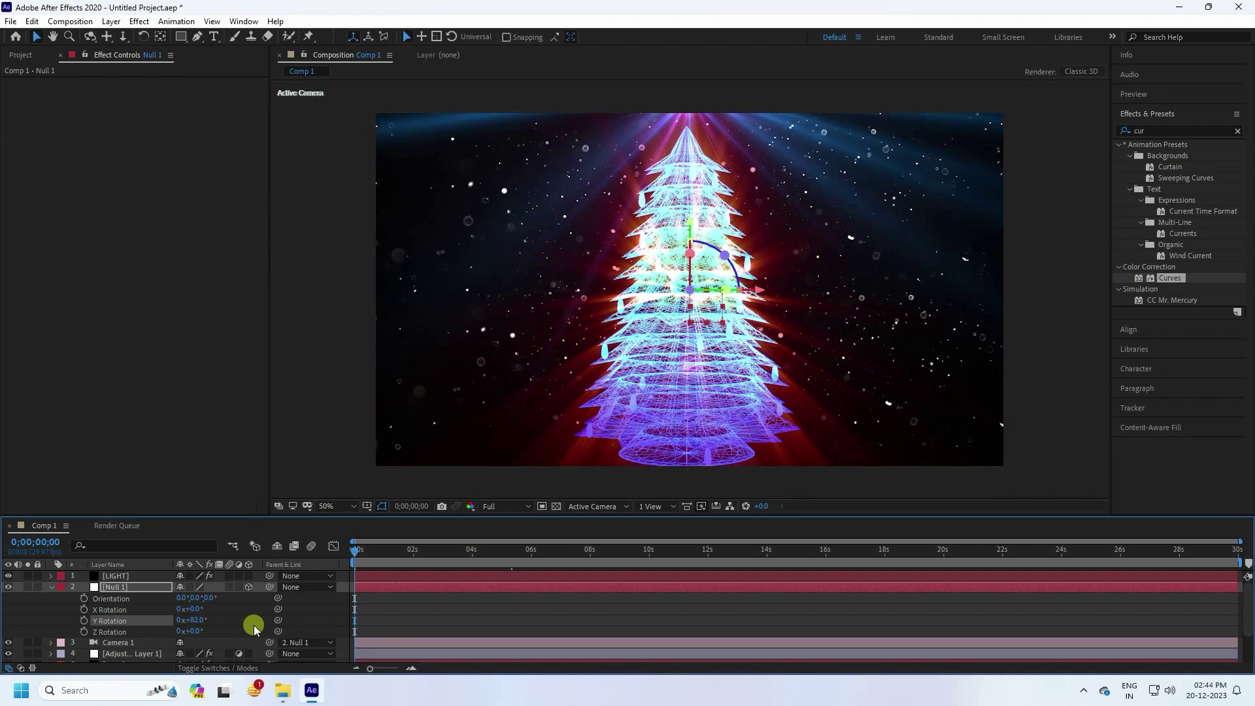
pyautogui.click(198, 620)
pyautogui.press('Return')
pyautogui.click(83, 621)
# Keyframe a new Y Rotation revolution count on the null at the last frame, 0;00;29;29
pyautogui.moveTo(356, 549); pyautogui.dragTo(1248, 641)
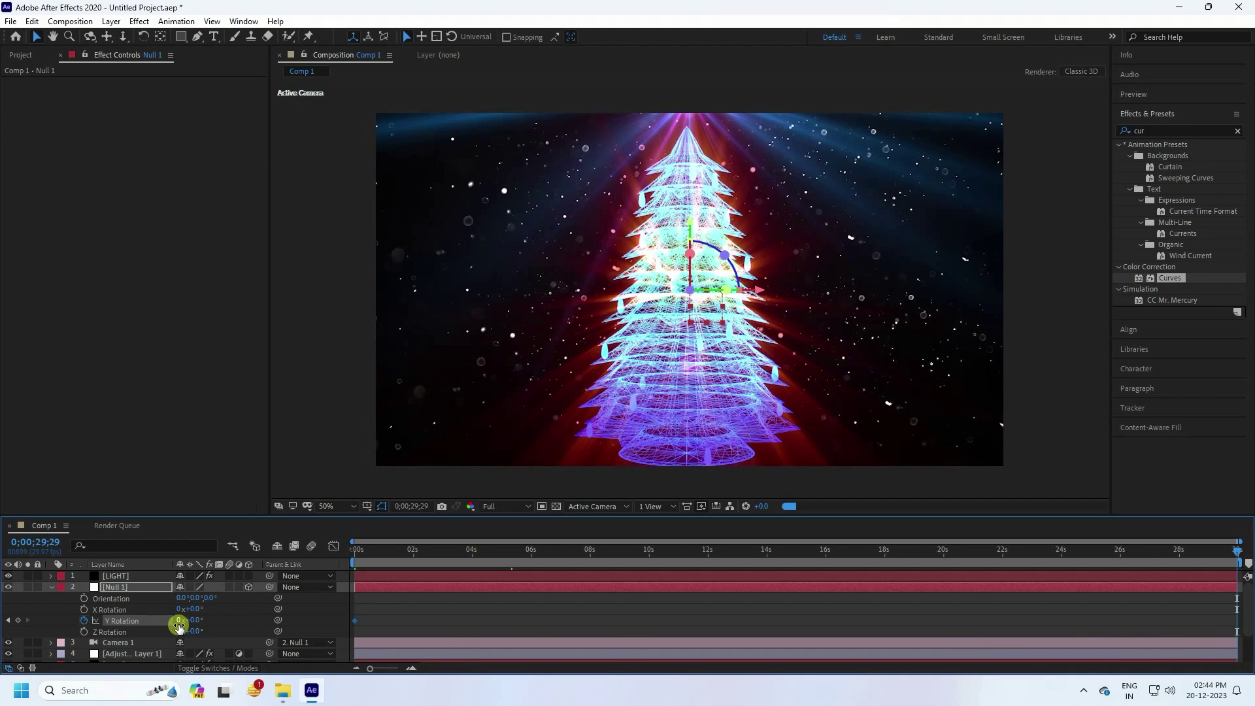
pyautogui.press('F2')
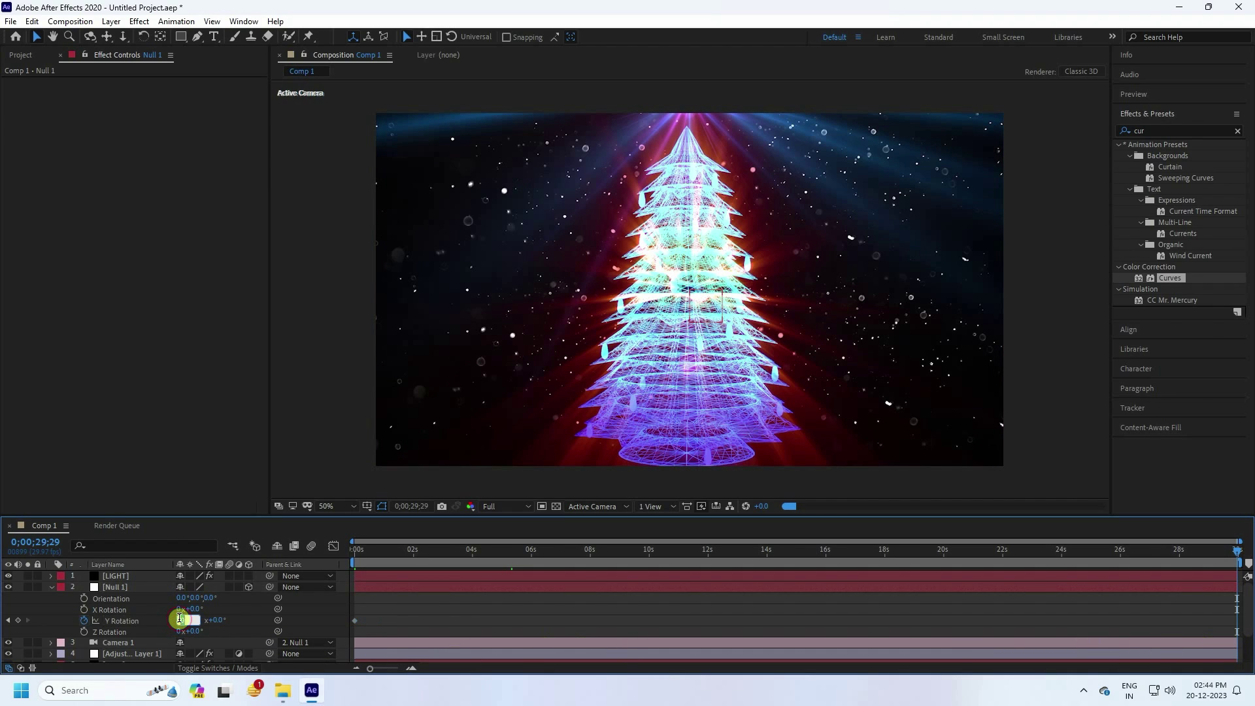
pyautogui.press('Return')
# Preview the rotating camera move from the start of the composition and return to the first frame
pyautogui.moveTo(366, 547); pyautogui.dragTo(340, 561)
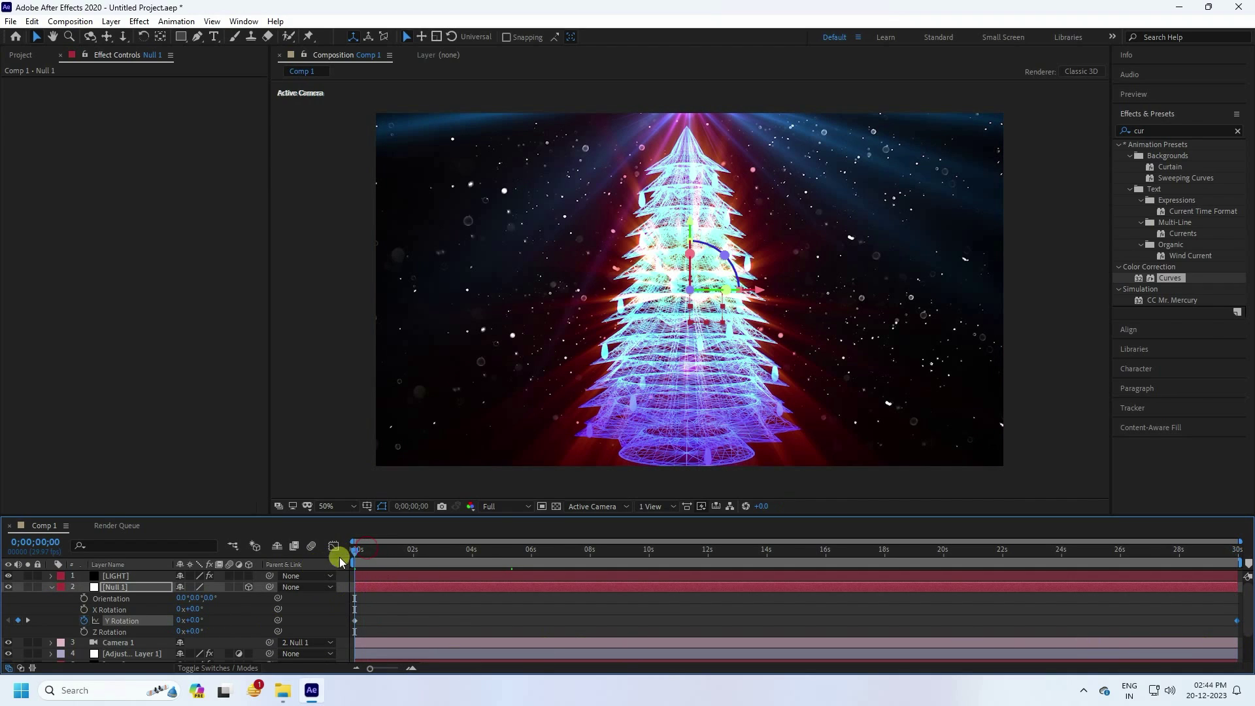
pyautogui.click(1133, 95)
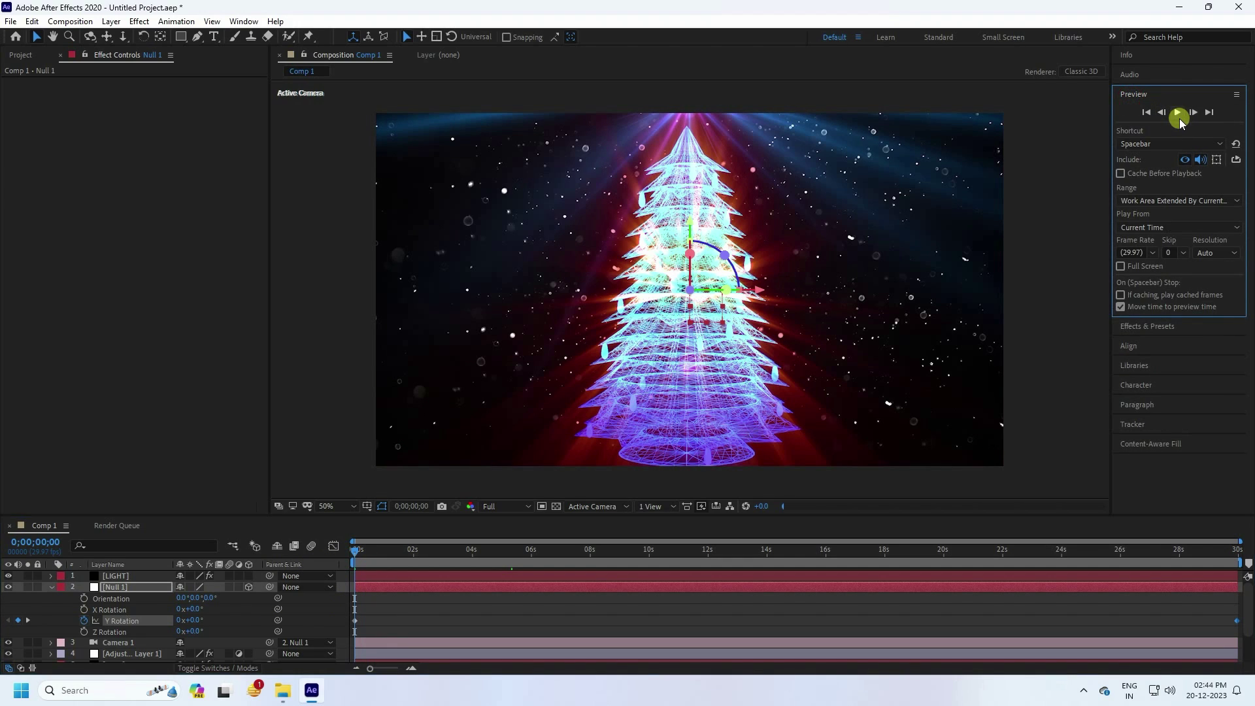
pyautogui.click(1179, 118)
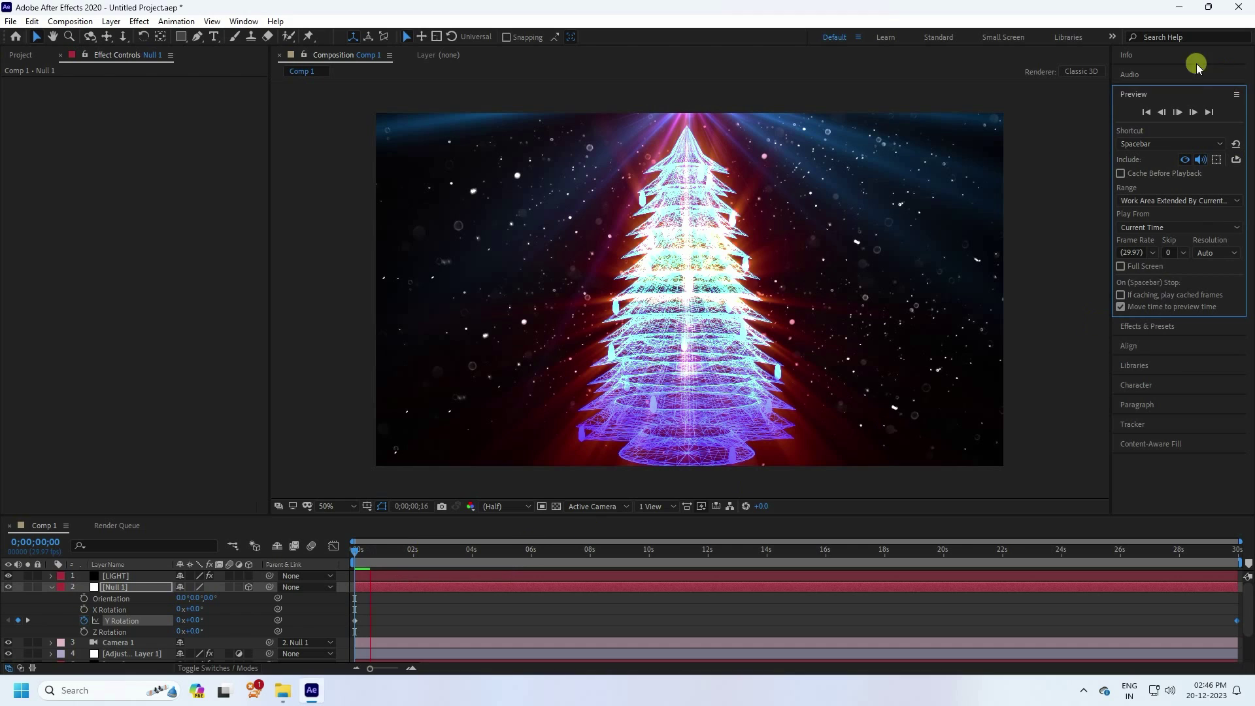
pyautogui.click(1176, 112)
pyautogui.click(1146, 112)
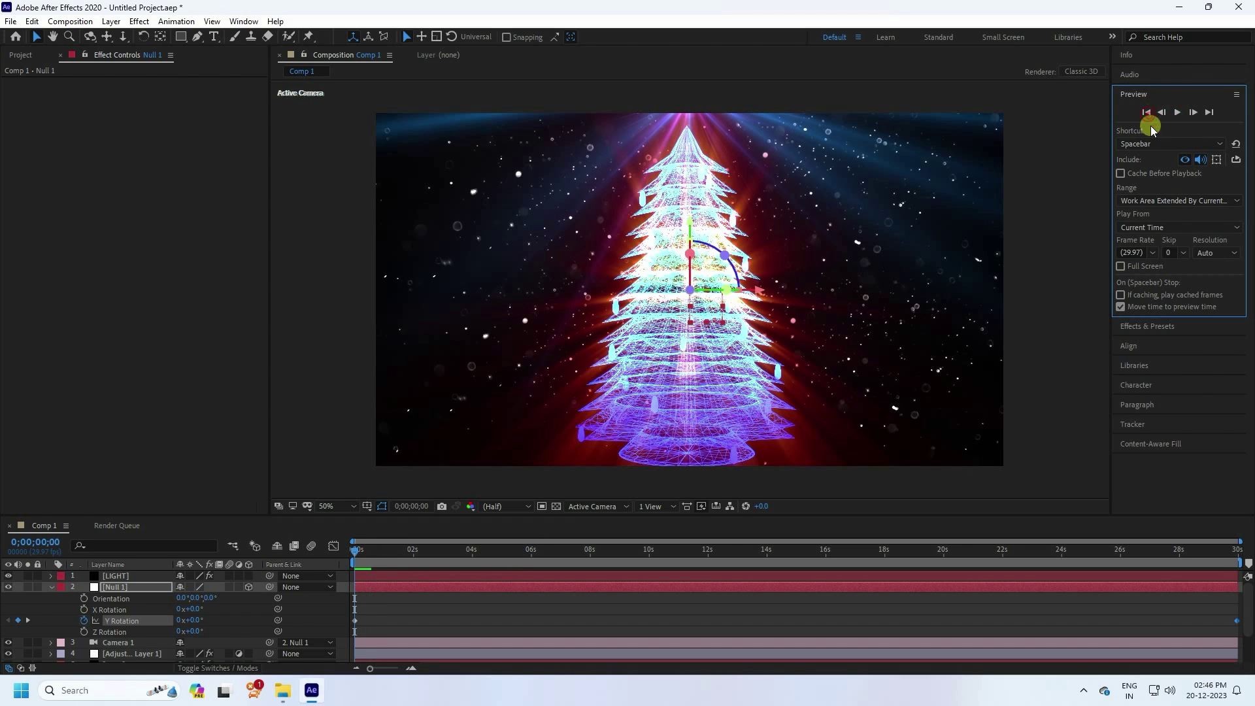
pyautogui.click(1176, 112)
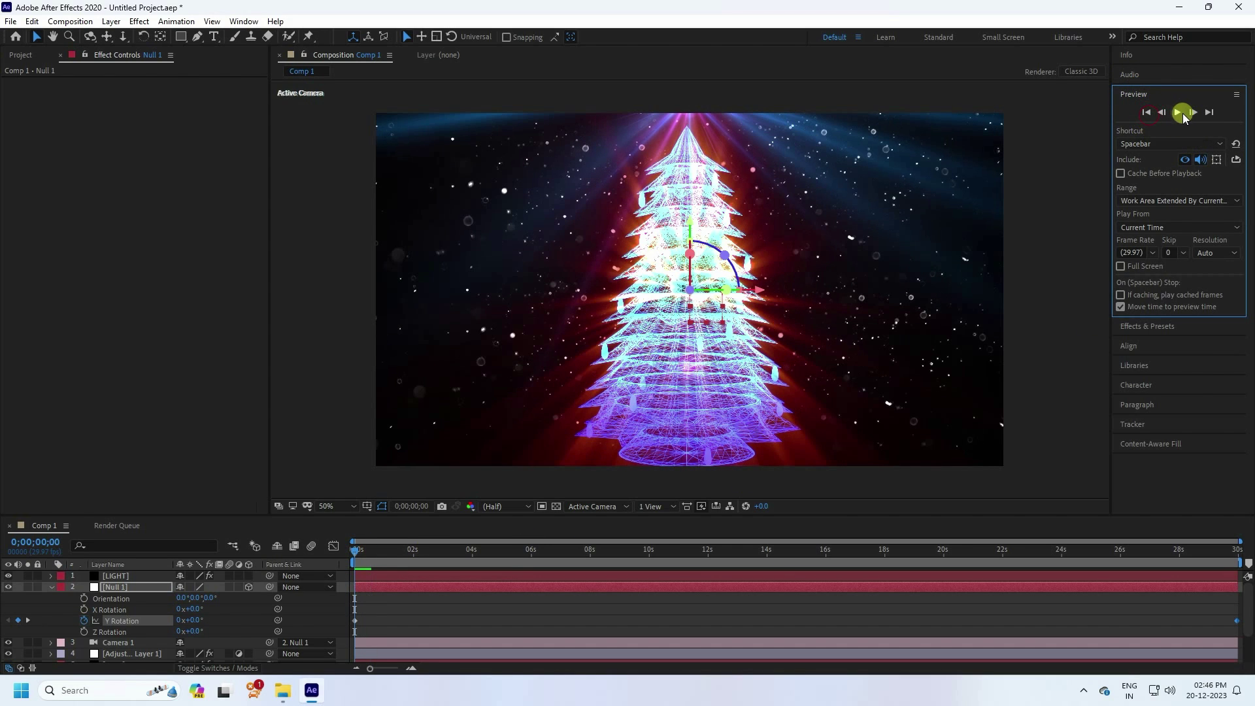
pyautogui.click(1148, 114)
# Set the composition view's magnification to Fit up to 100% and play the animation again from the first frame
pyautogui.click(327, 506)
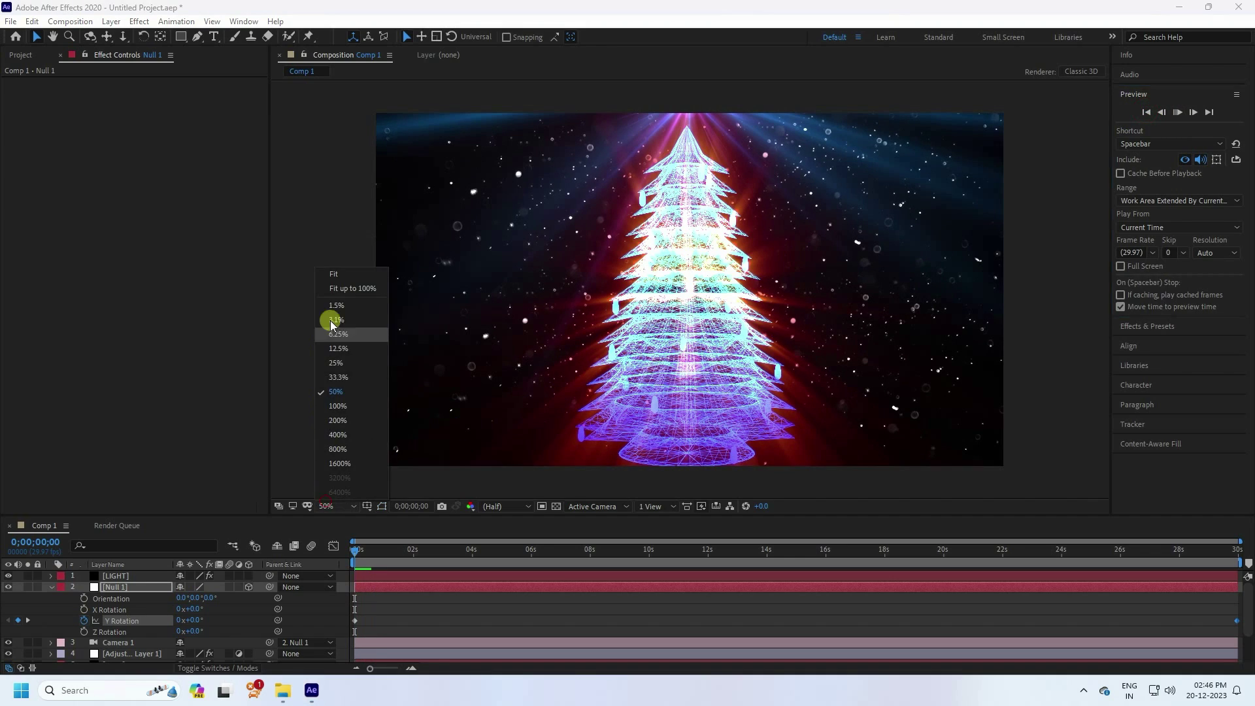
pyautogui.click(352, 289)
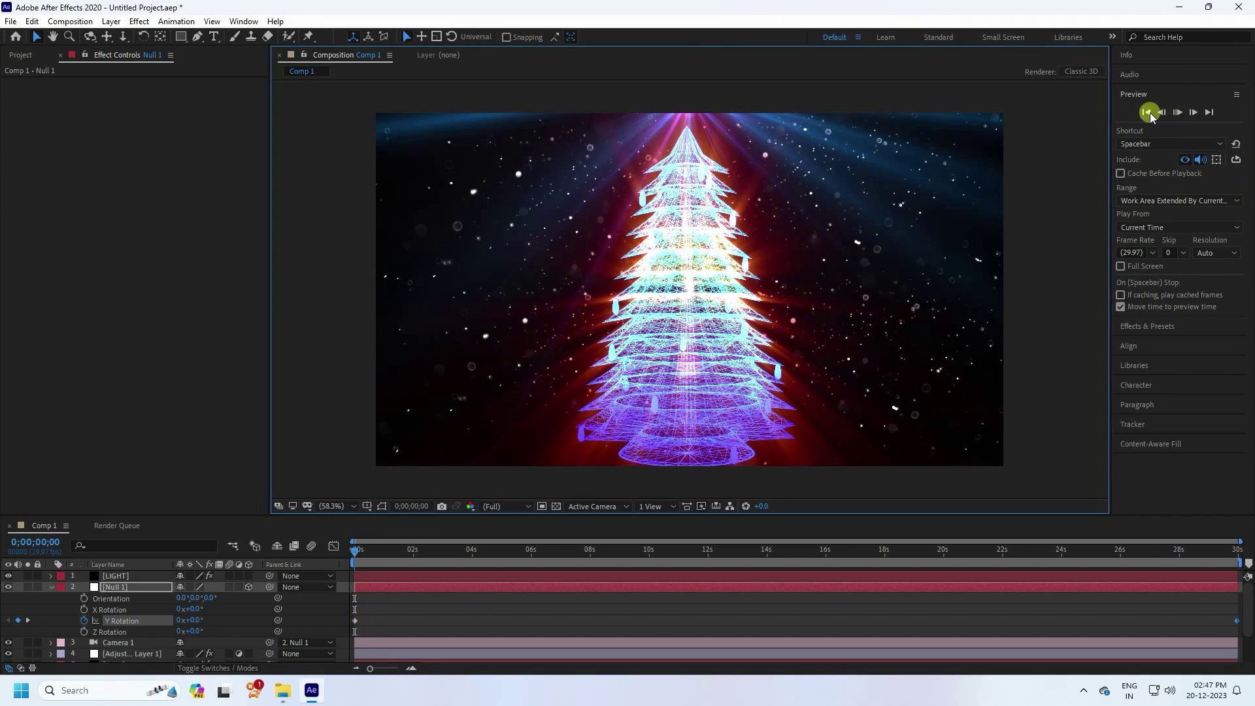
pyautogui.click(1178, 113)
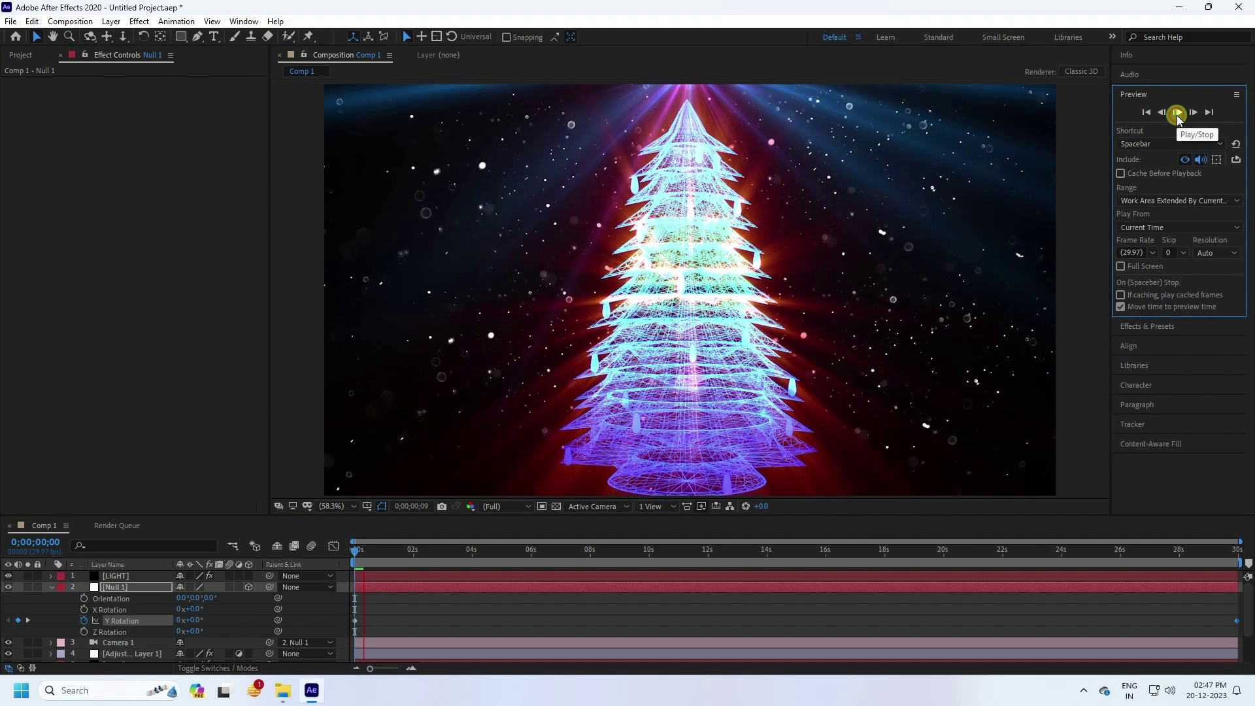
pyautogui.click(354, 546)
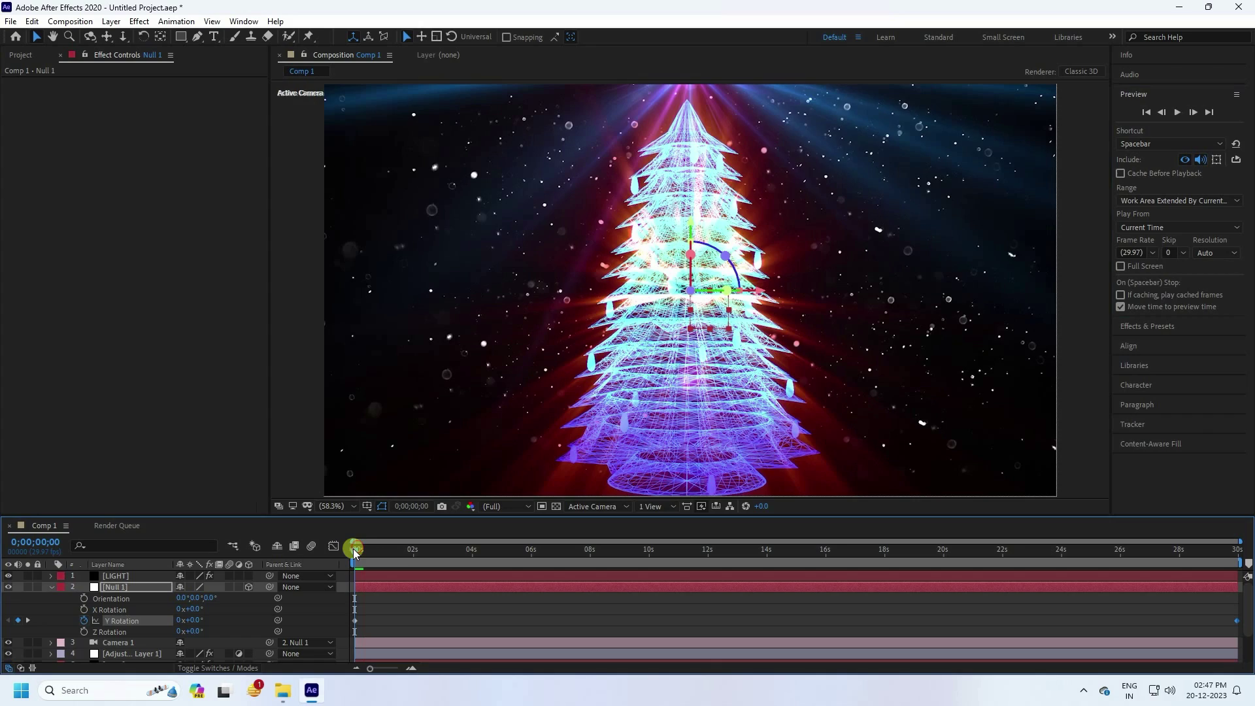
# Collapse the null layer's rotation properties and enlarge the timeline area
pyautogui.moveTo(354, 551); pyautogui.dragTo(55, 596)
pyautogui.click(50, 587)
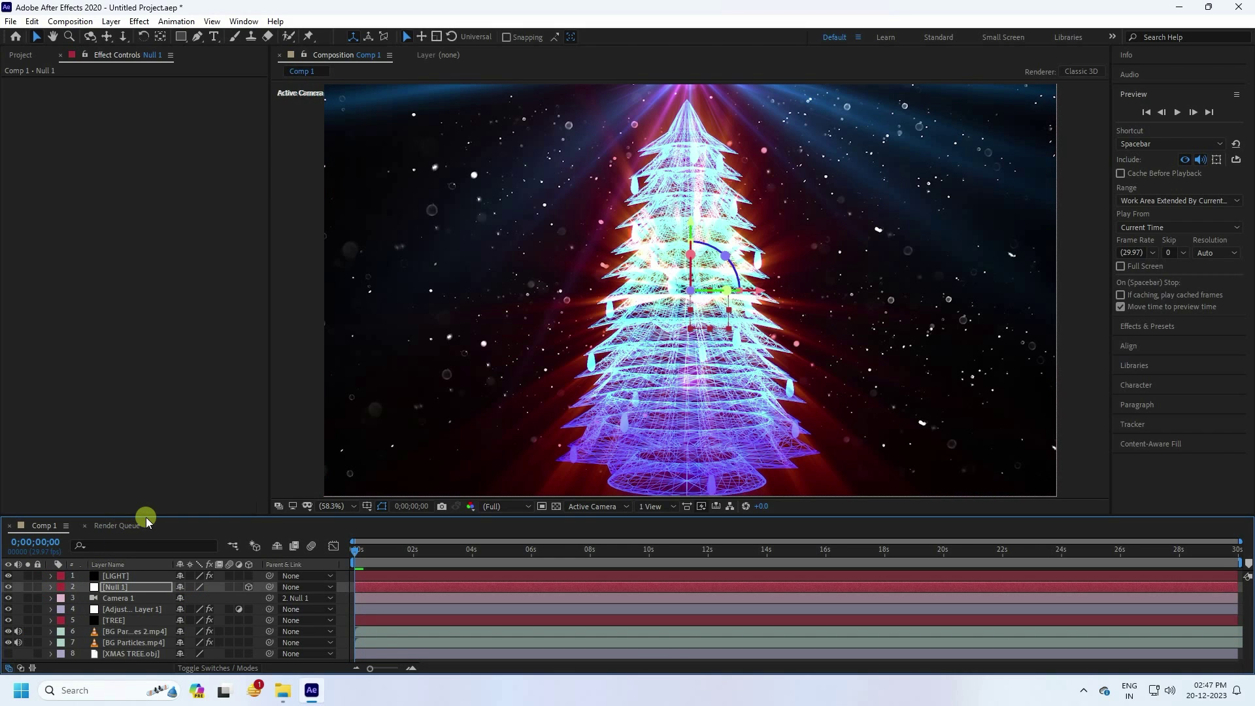
pyautogui.moveTo(143, 516); pyautogui.dragTo(147, 479)
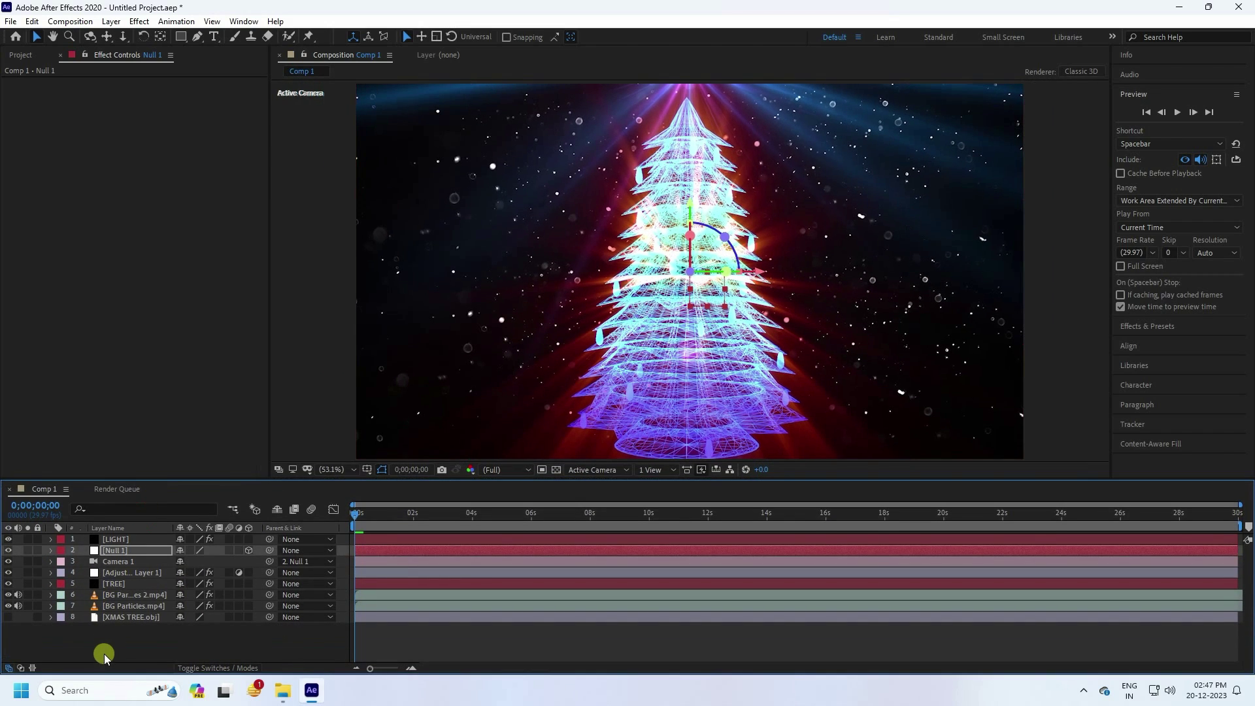
# Create a black 1920 x 1080 solid named FLOOR and place it directly below the TREE layer
pyautogui.rightClick(103, 639)
pyautogui.moveTo(132, 494)
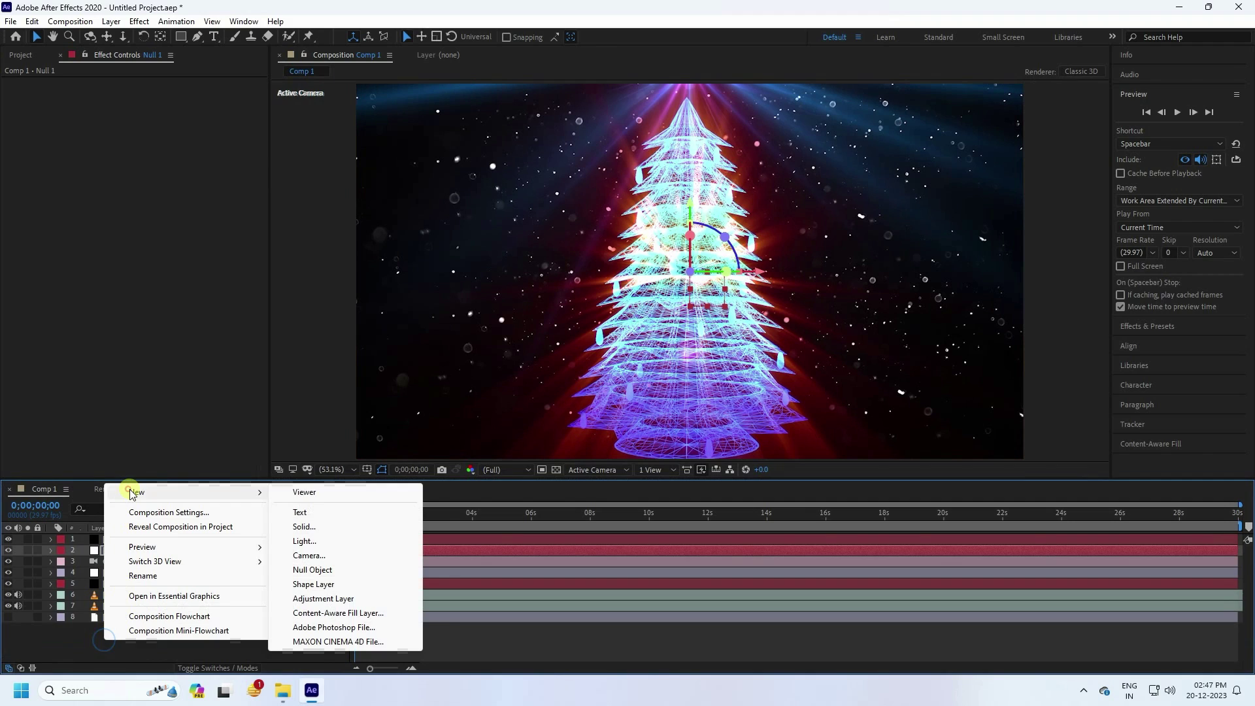
pyautogui.click(304, 528)
pyautogui.write('FL')
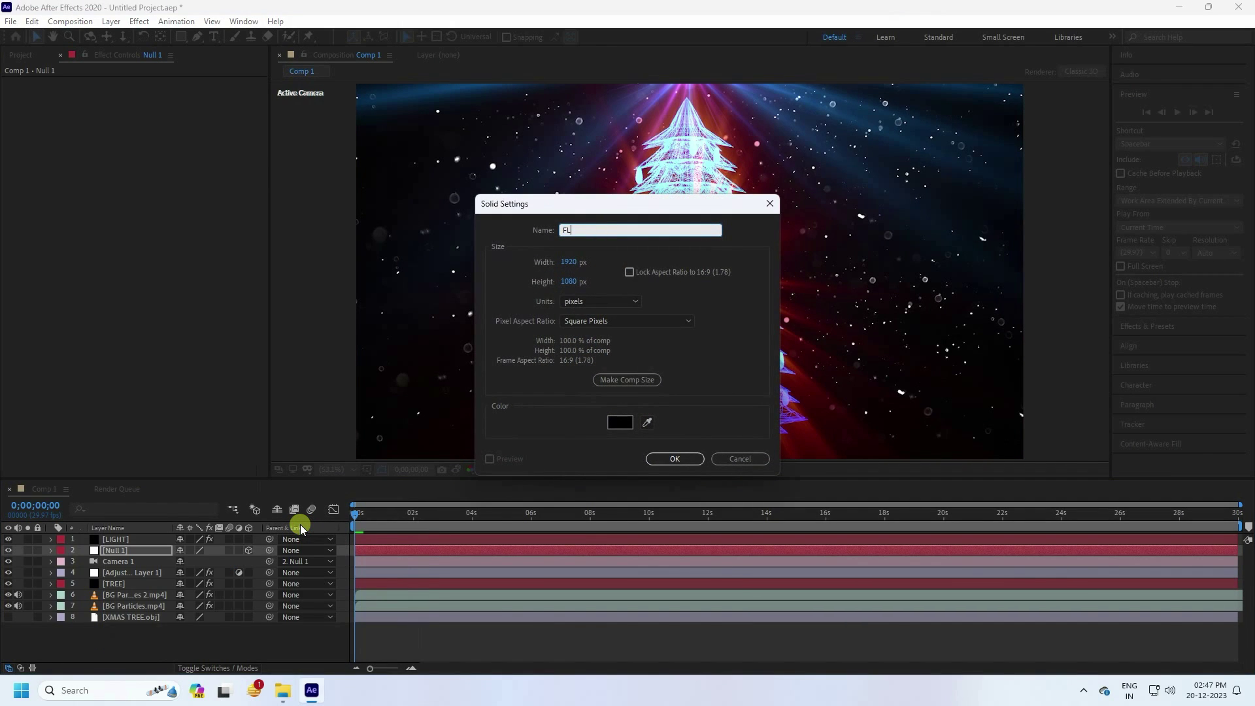
pyautogui.write('OOR')
pyautogui.press('Return')
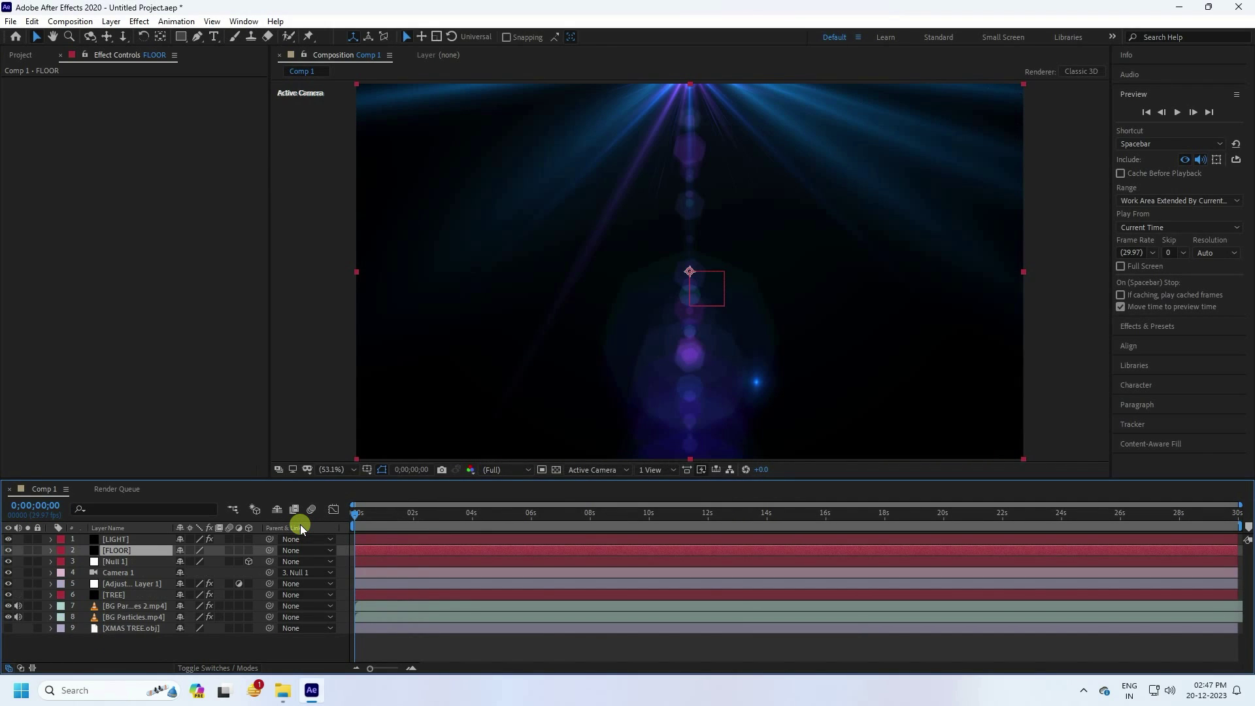
pyautogui.moveTo(126, 550); pyautogui.dragTo(120, 599)
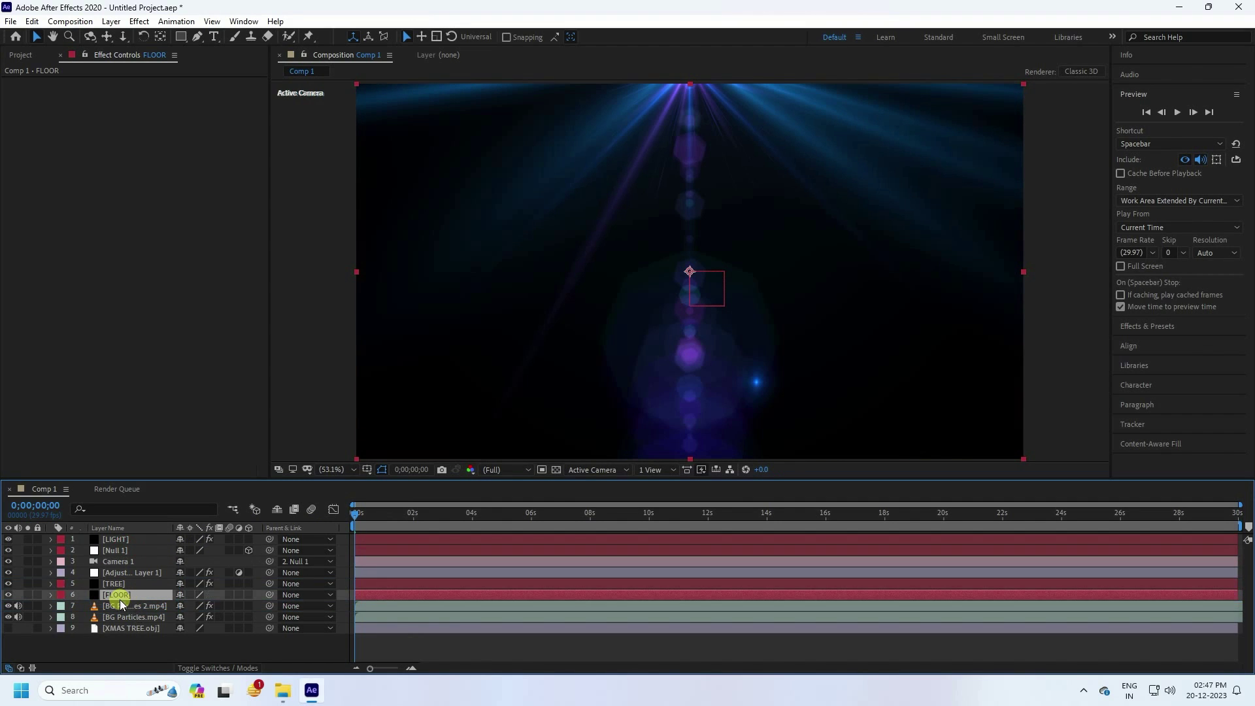
# Apply Trapcode Particular to the FLOOR layer and set its Emitter Type to OBJ Model
pyautogui.click(139, 21)
pyautogui.moveTo(175, 319)
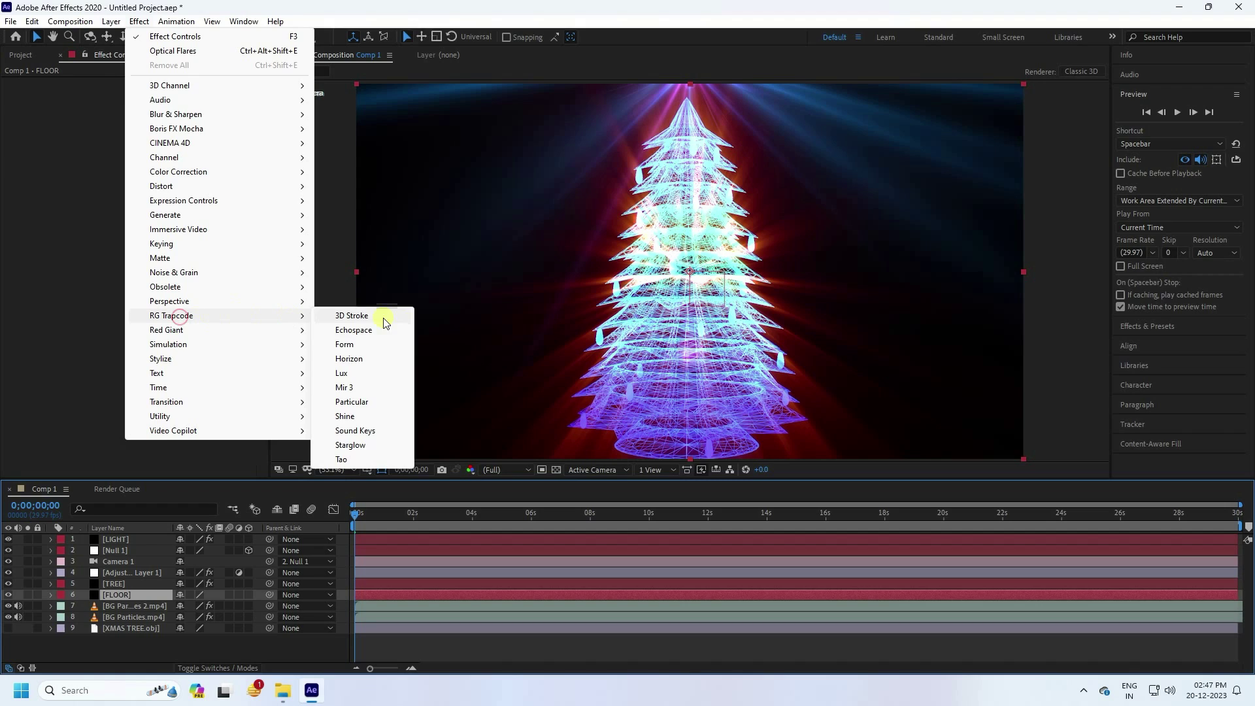
pyautogui.click(353, 403)
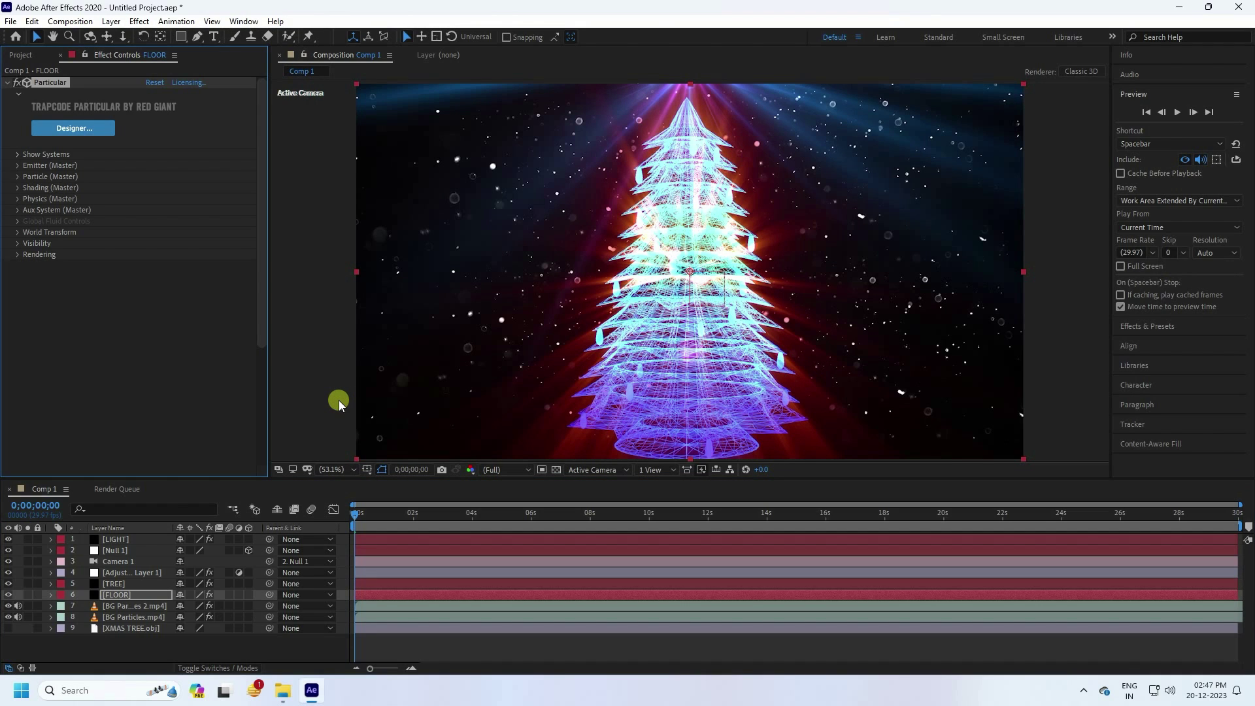
pyautogui.click(17, 166)
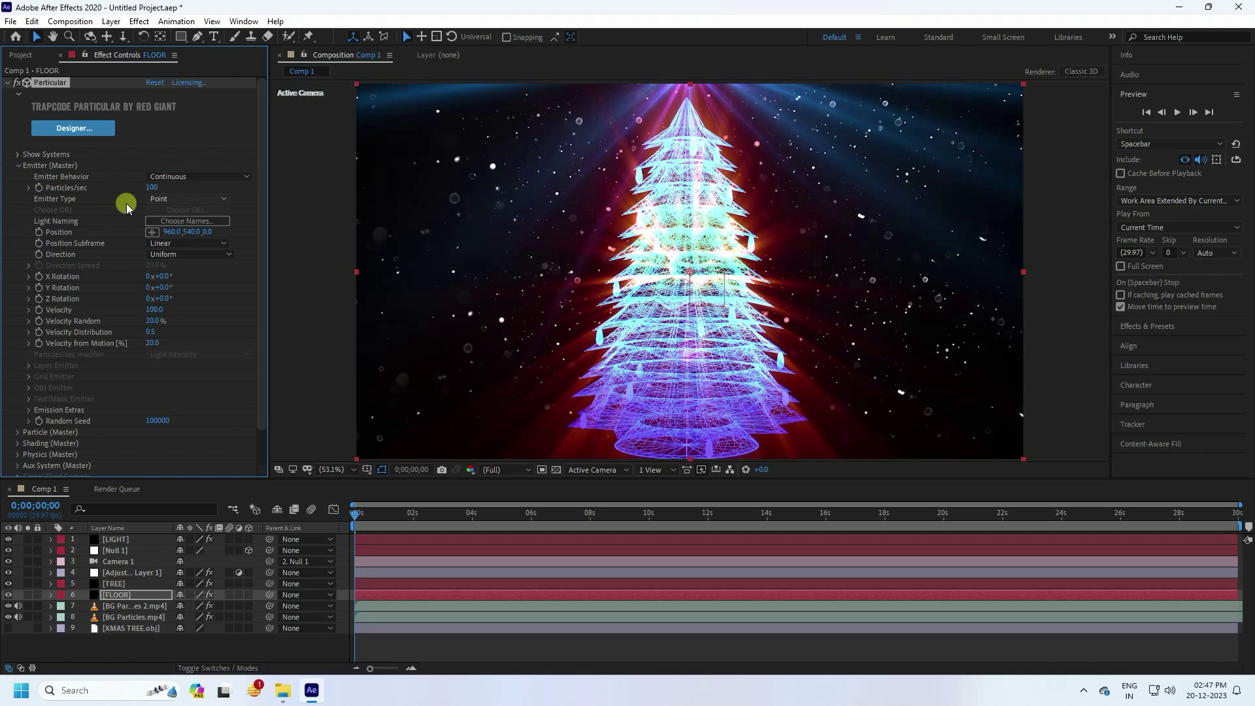
pyautogui.click(179, 199)
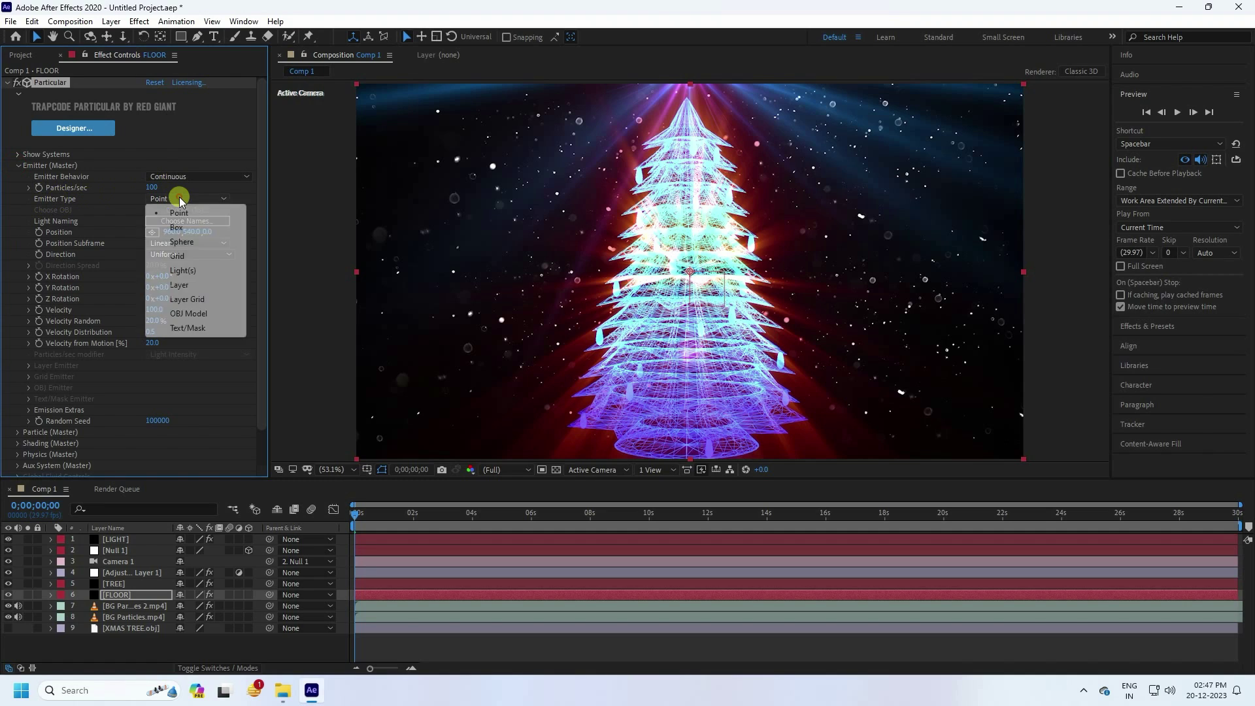
pyautogui.click(174, 315)
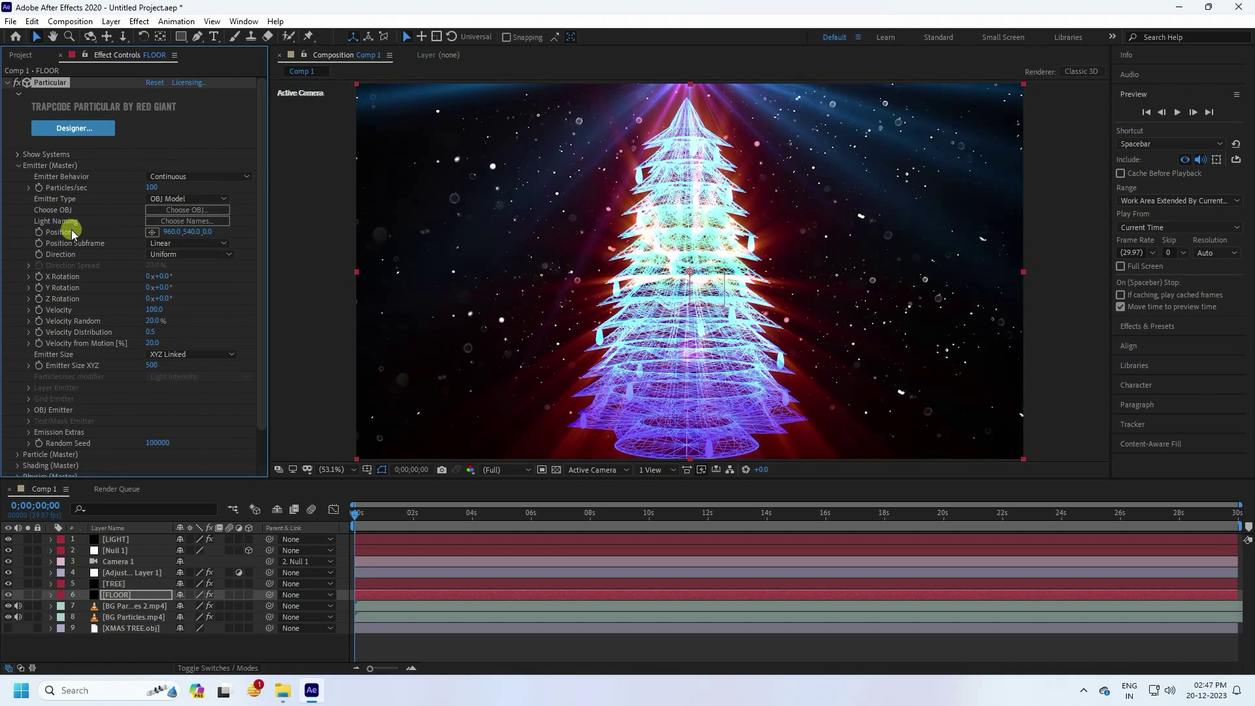
# Choose the Sine wave Plane geometry as Particular's OBJ emitter and accept it
pyautogui.click(158, 210)
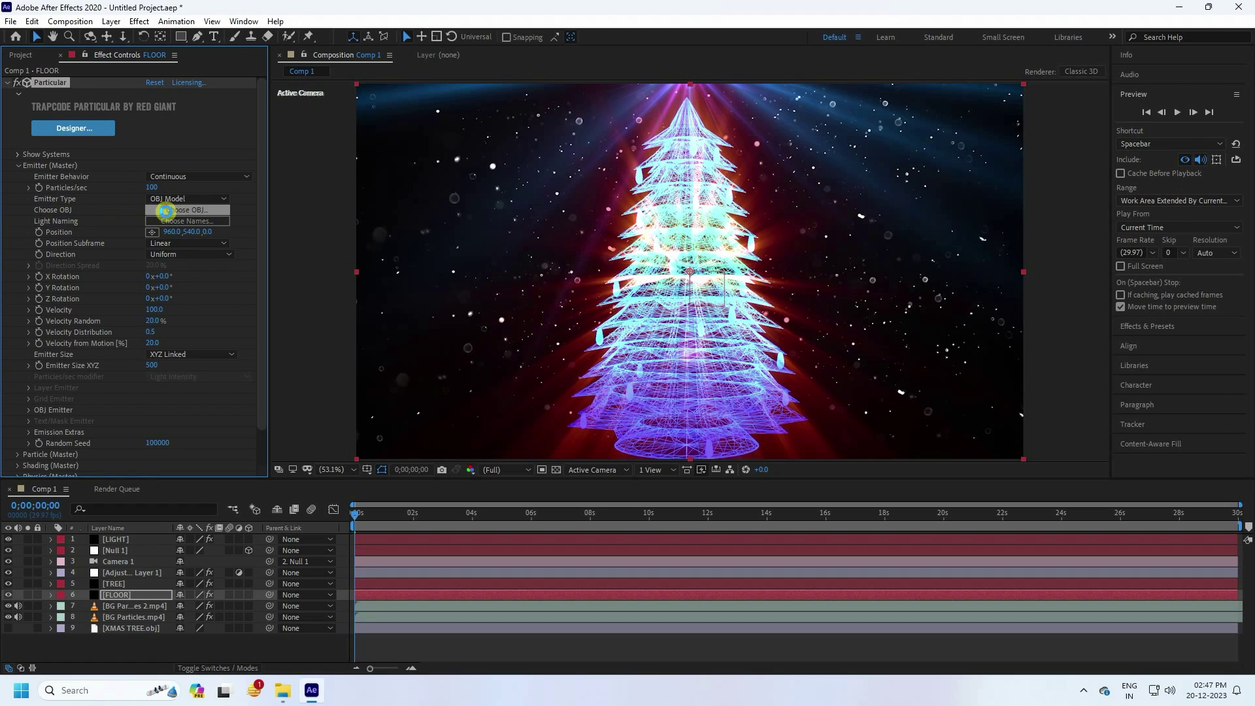
pyautogui.click(164, 210)
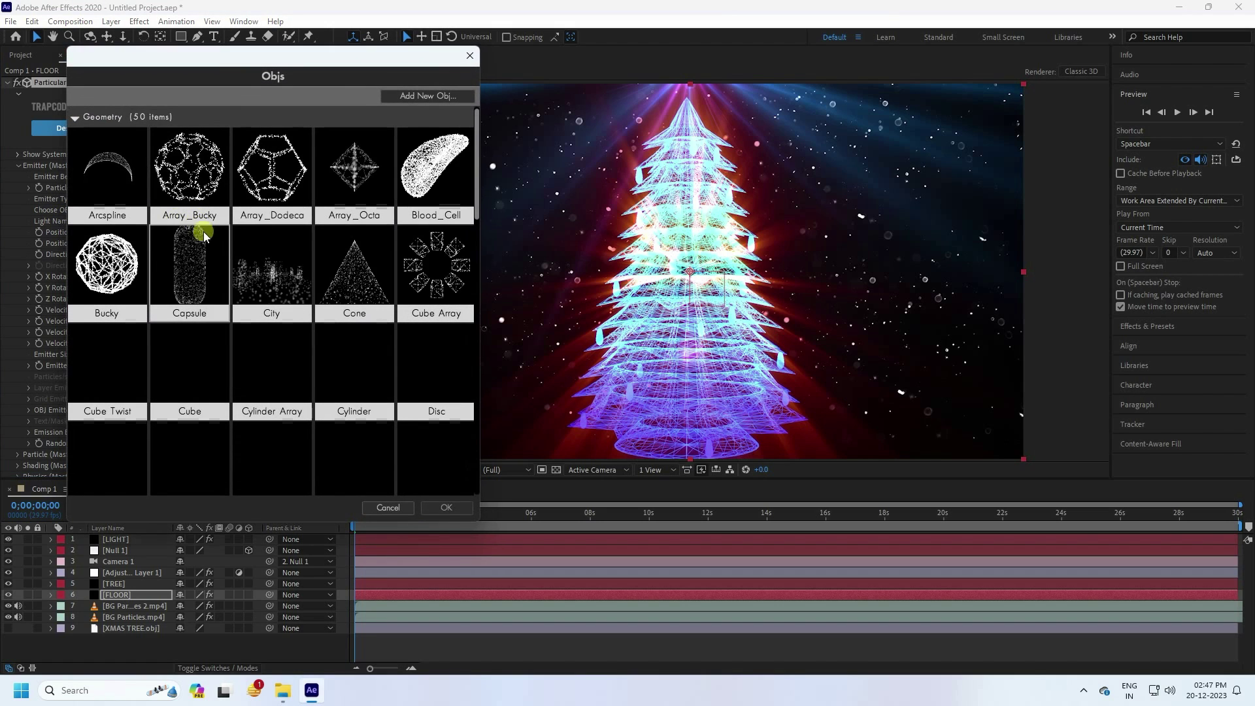
pyautogui.scroll(-10, 233, 371)
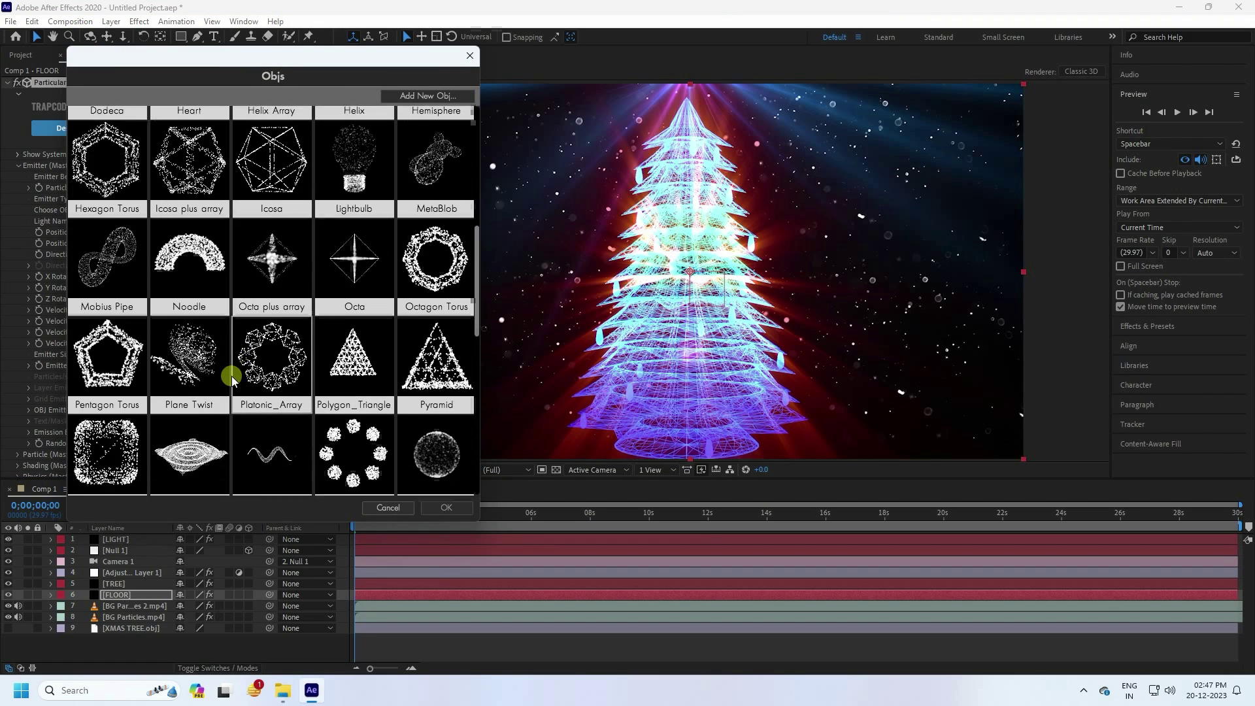
pyautogui.scroll(-3, 233, 379)
pyautogui.scroll(2, 232, 376)
pyautogui.click(187, 300)
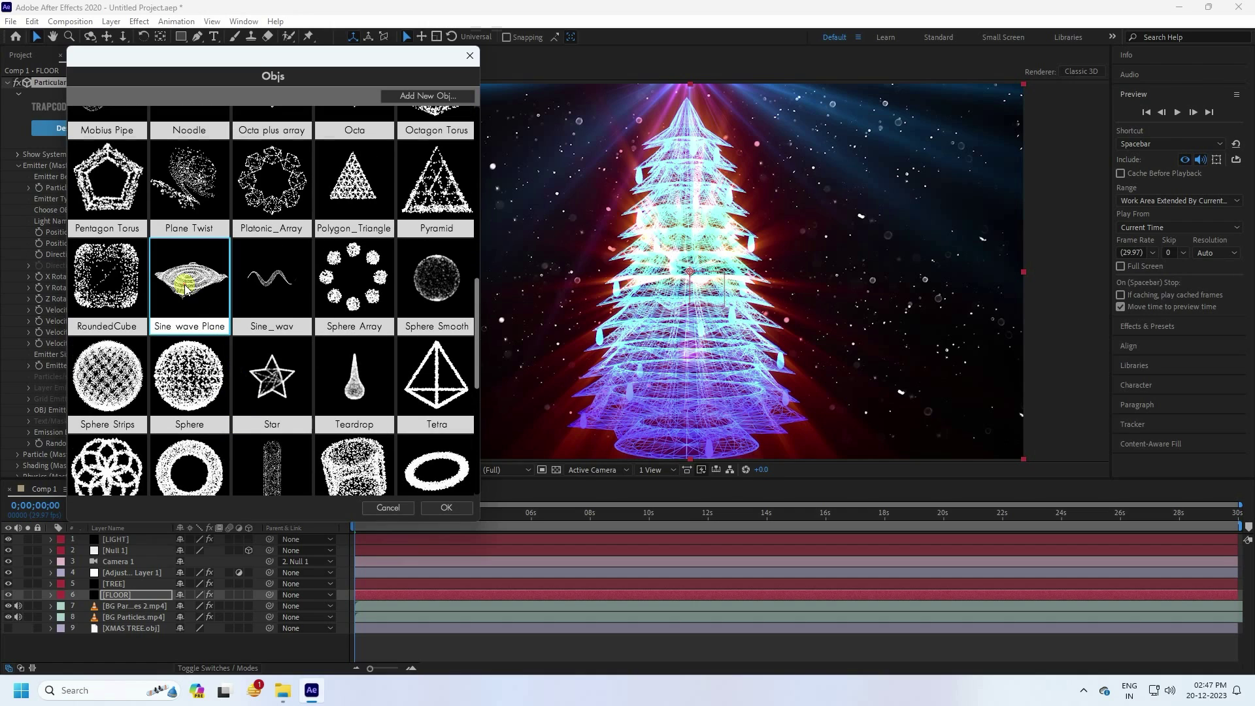
pyautogui.click(438, 503)
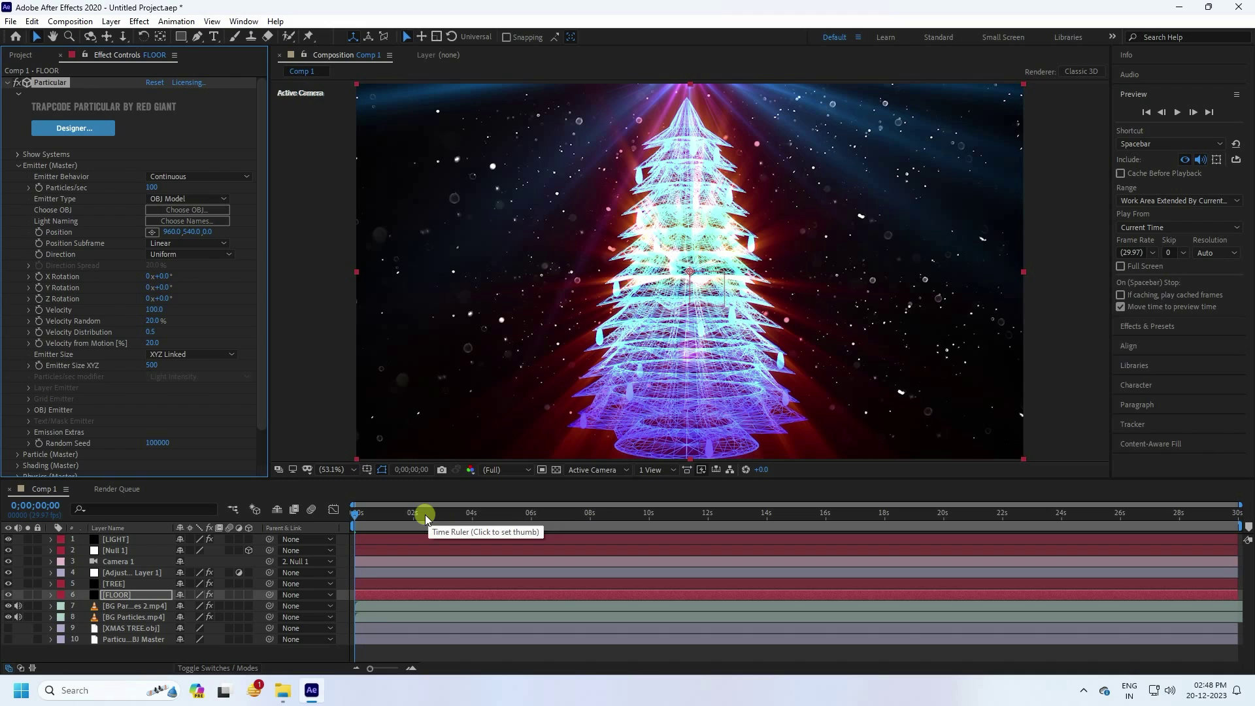
# Move the playhead to 0;00;08;08 and set the FLOOR emitter's Y position to 1000
pyautogui.click(452, 507)
pyautogui.click(597, 514)
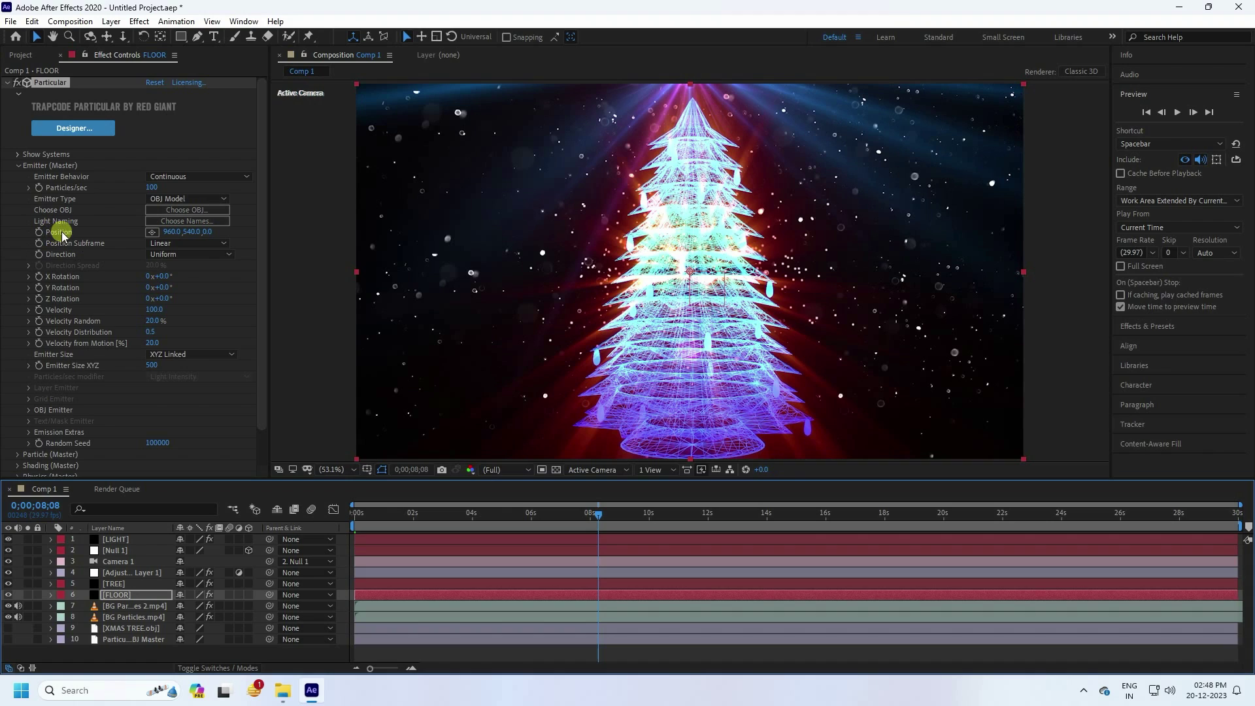
pyautogui.click(198, 234)
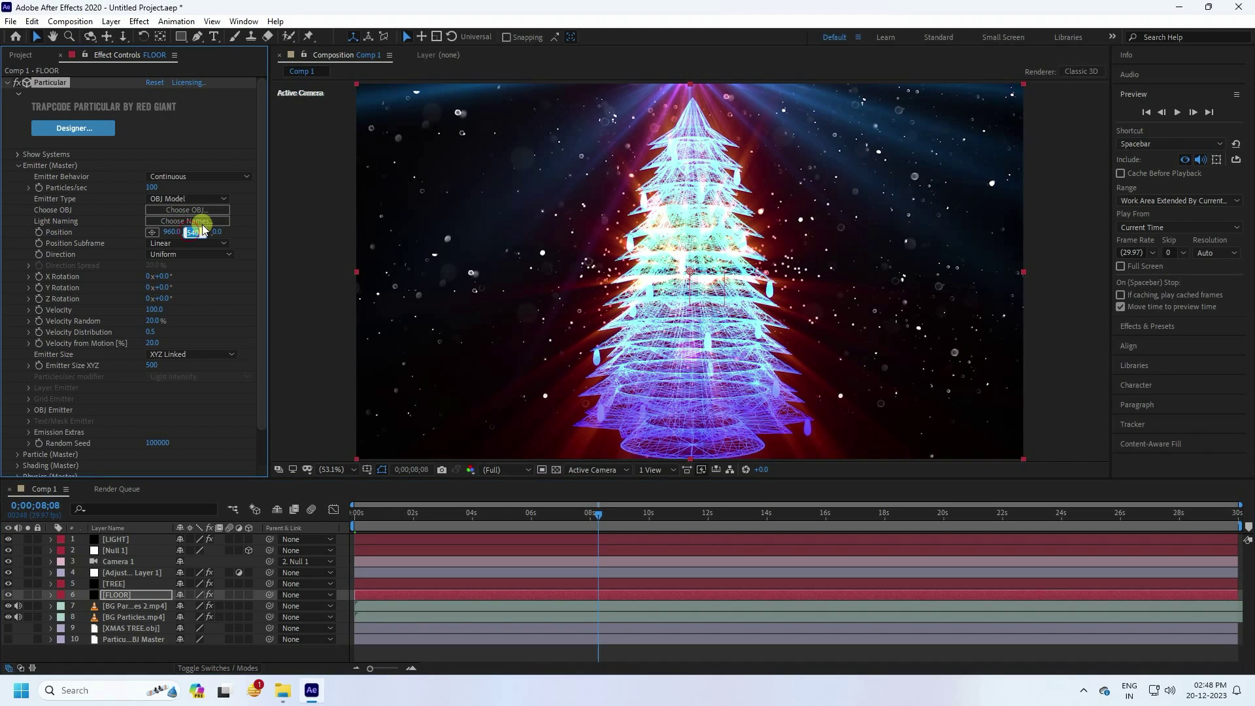
pyautogui.write('1000')
pyautogui.press('Return')
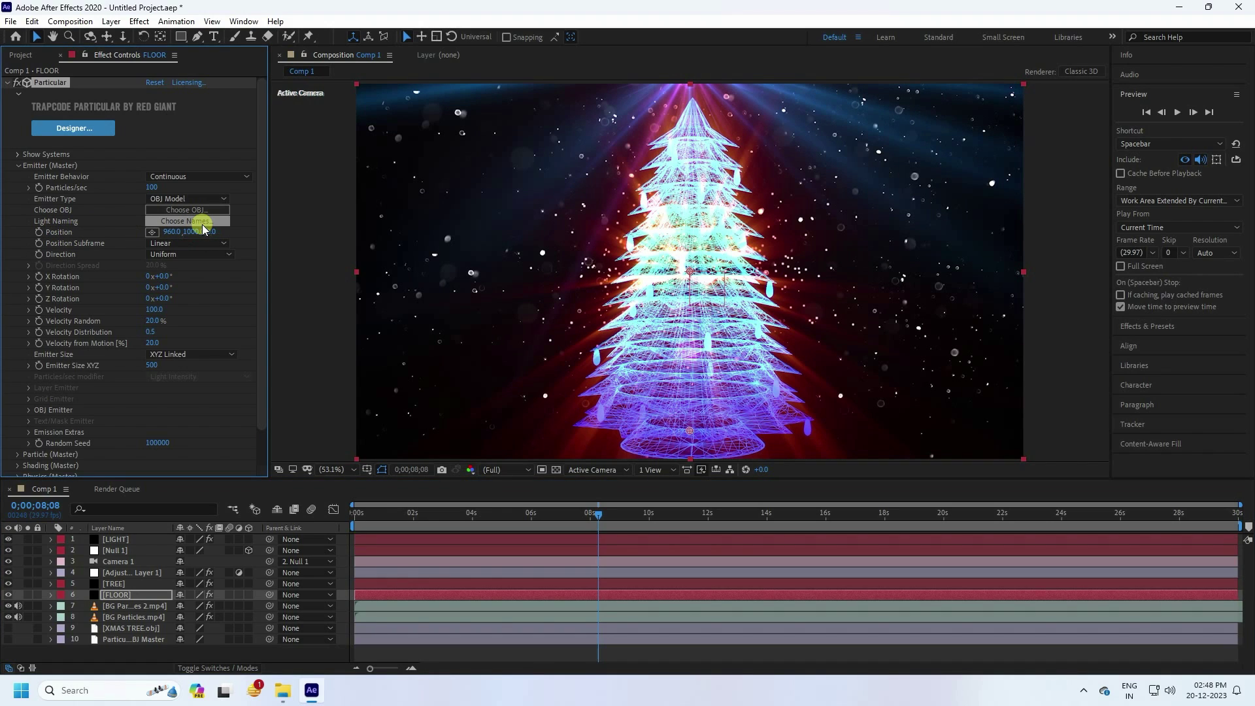
# Set the FLOOR layer's Particular emission rate to 100000 particles per second
pyautogui.click(150, 187)
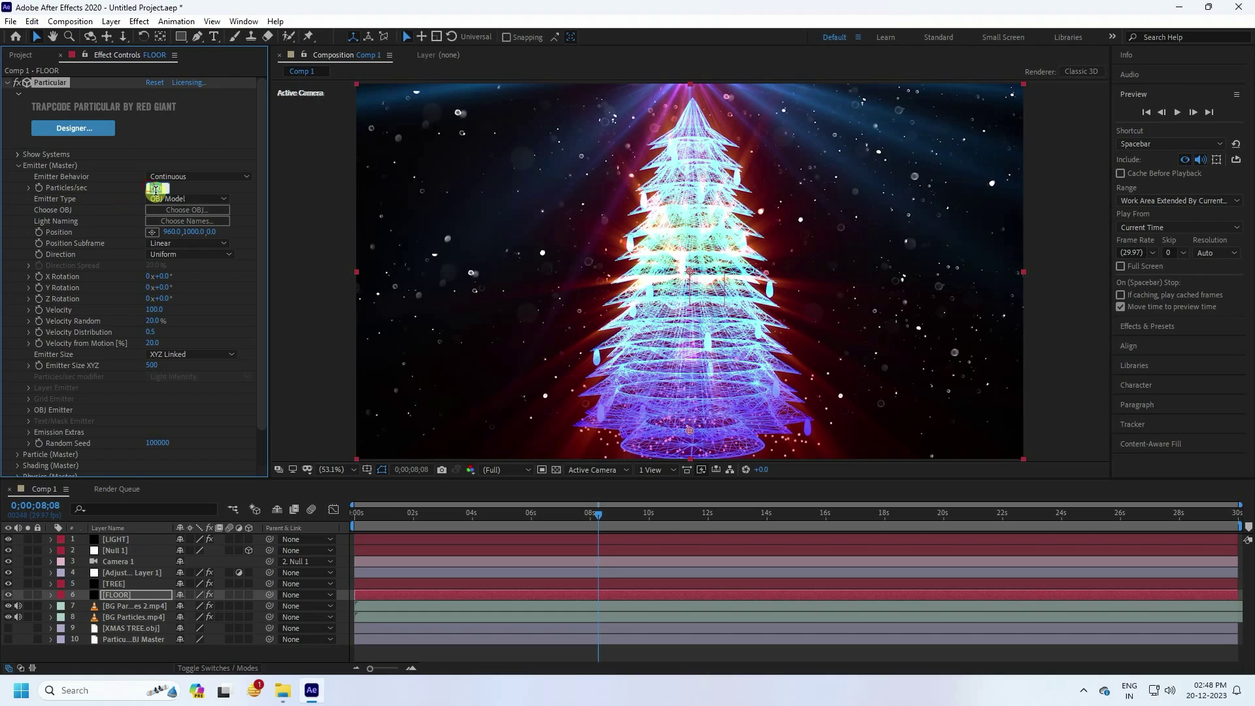
pyautogui.click(225, 197)
pyautogui.press('Right')
pyautogui.write('000')
pyautogui.press('Return')
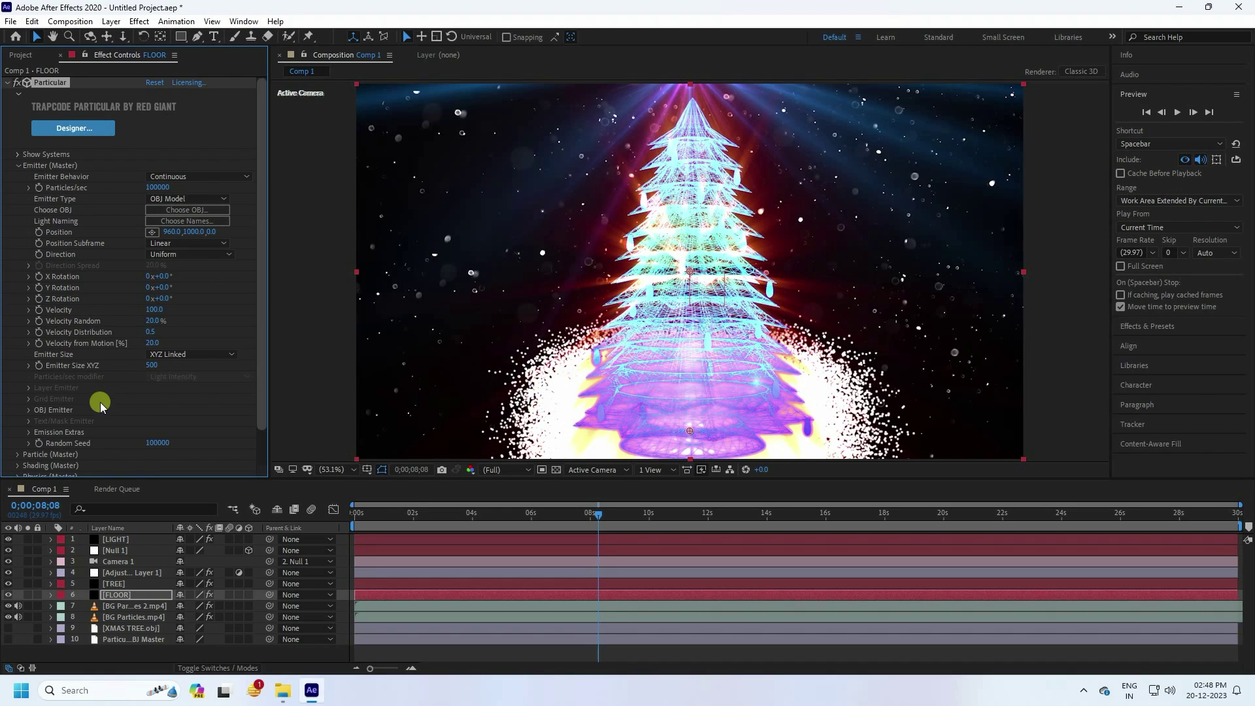
# Set the particle Size of the FLOOR layer's Particular effect to 1.5
pyautogui.click(17, 166)
pyautogui.click(18, 177)
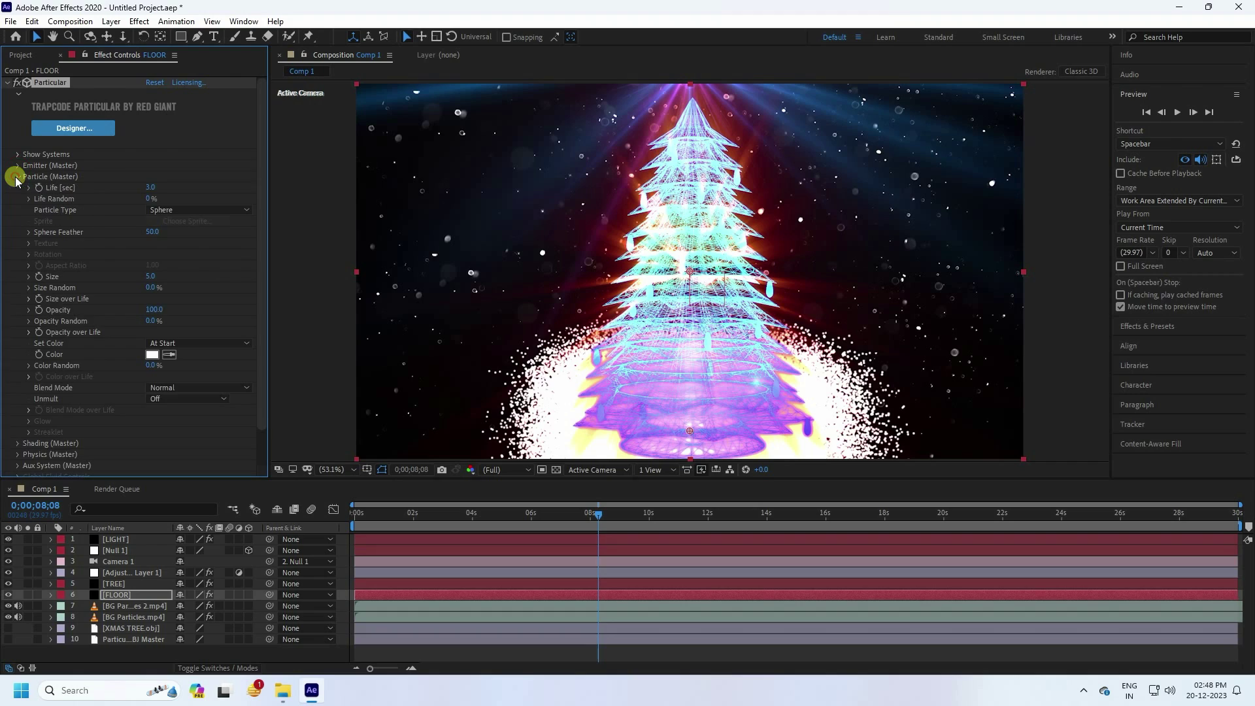
pyautogui.click(153, 278)
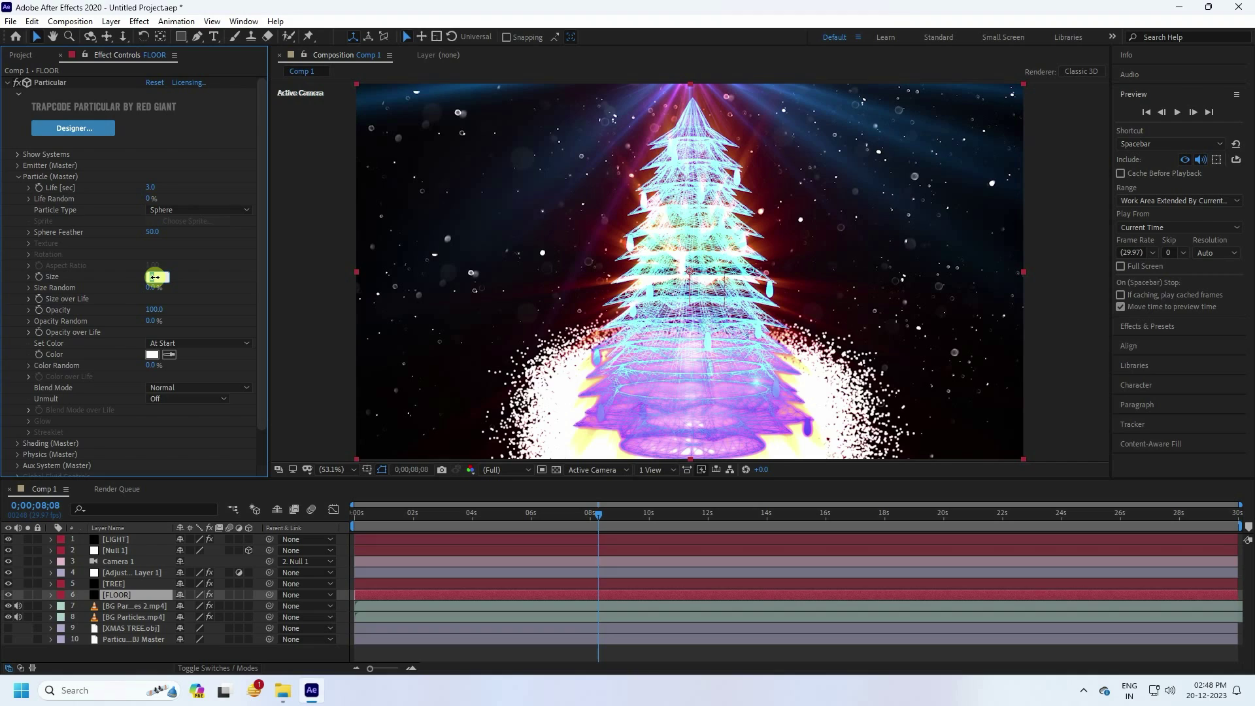
pyautogui.press('Return')
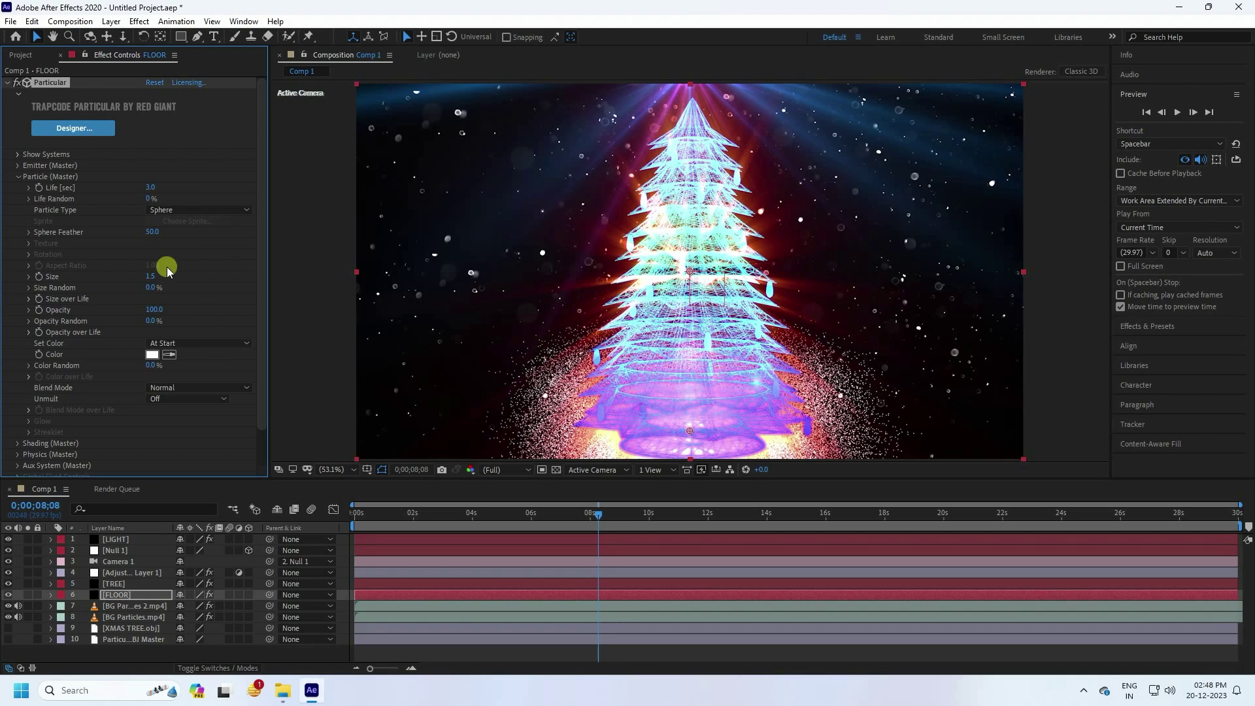
# Set the FLOOR emitter's Emitter Size XYZ to 2500 and its Velocity to 0
pyautogui.click(18, 177)
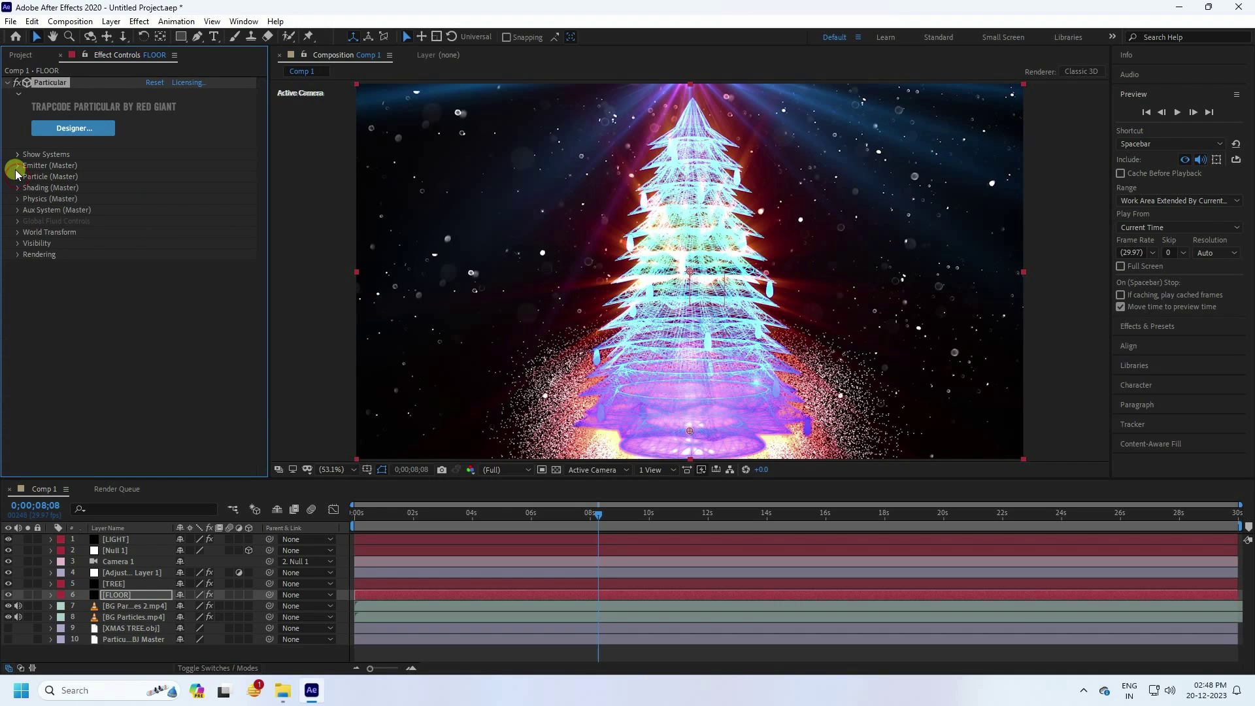
pyautogui.click(18, 165)
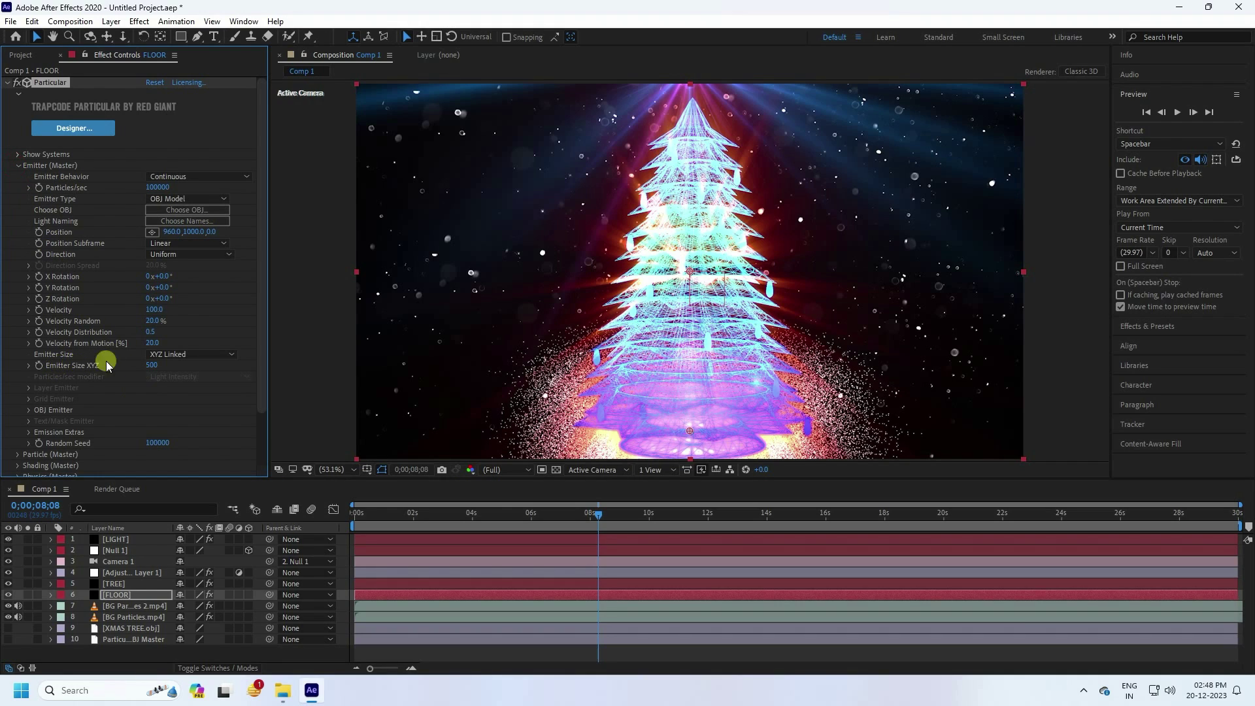
pyautogui.click(153, 366)
pyautogui.write('2500')
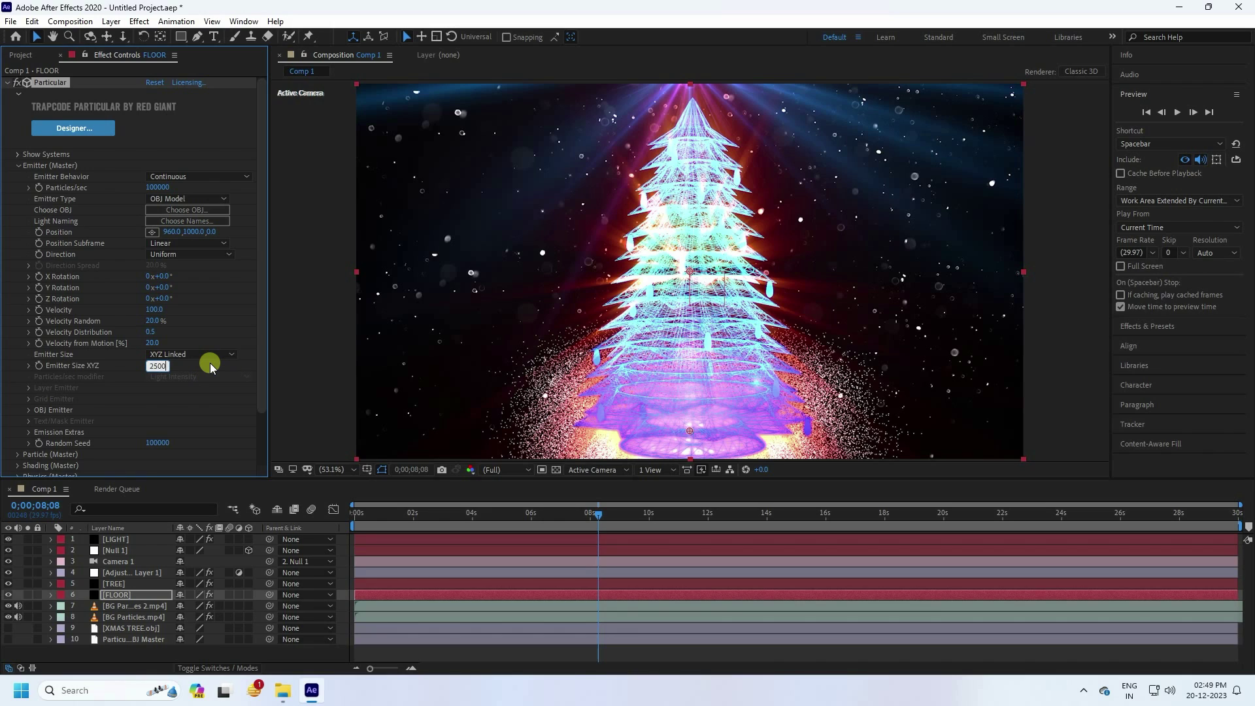
pyautogui.press('Return')
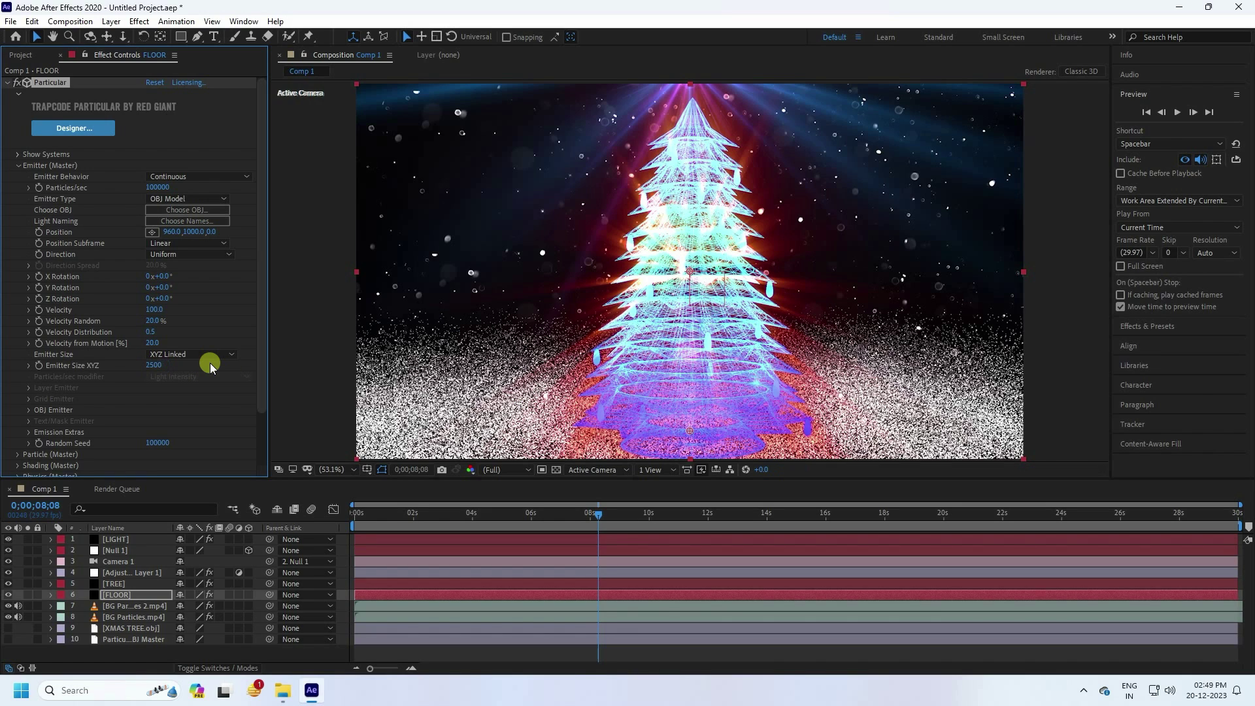
pyautogui.click(156, 311)
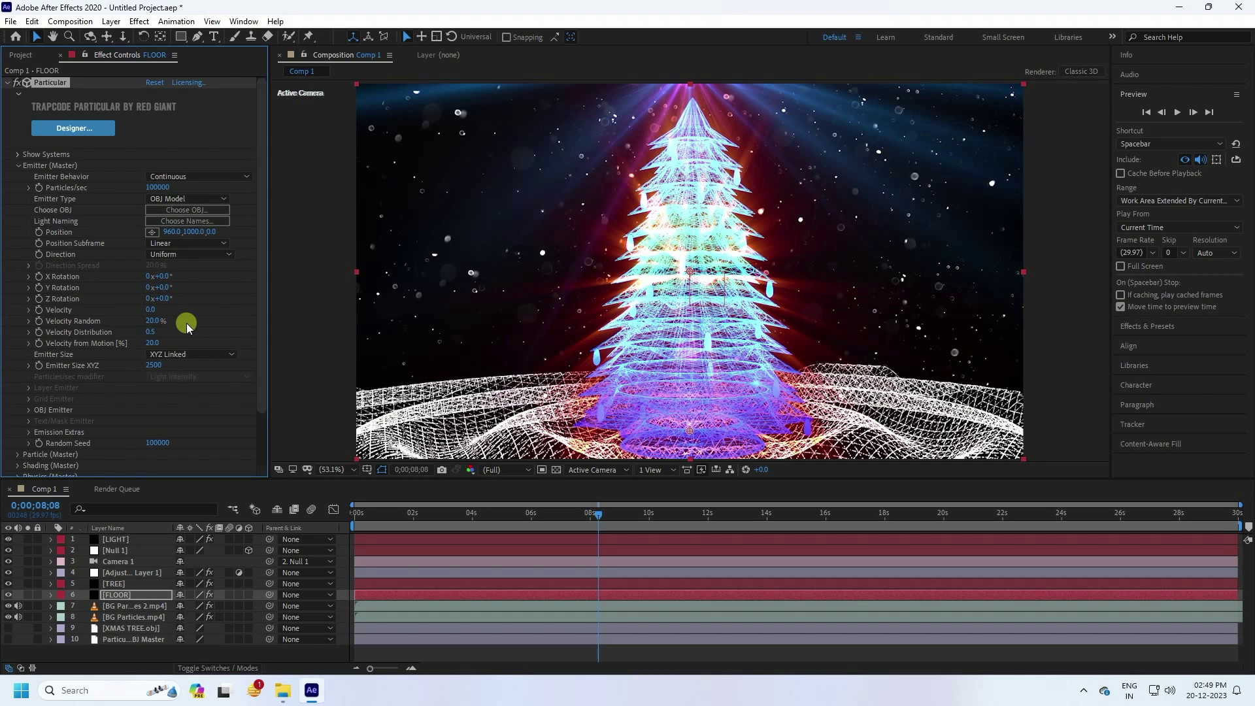
# Color the FLOOR particles with Random from Gradient, using the yellow-red-magenta-purple Color over Life preset
pyautogui.click(20, 165)
pyautogui.click(25, 176)
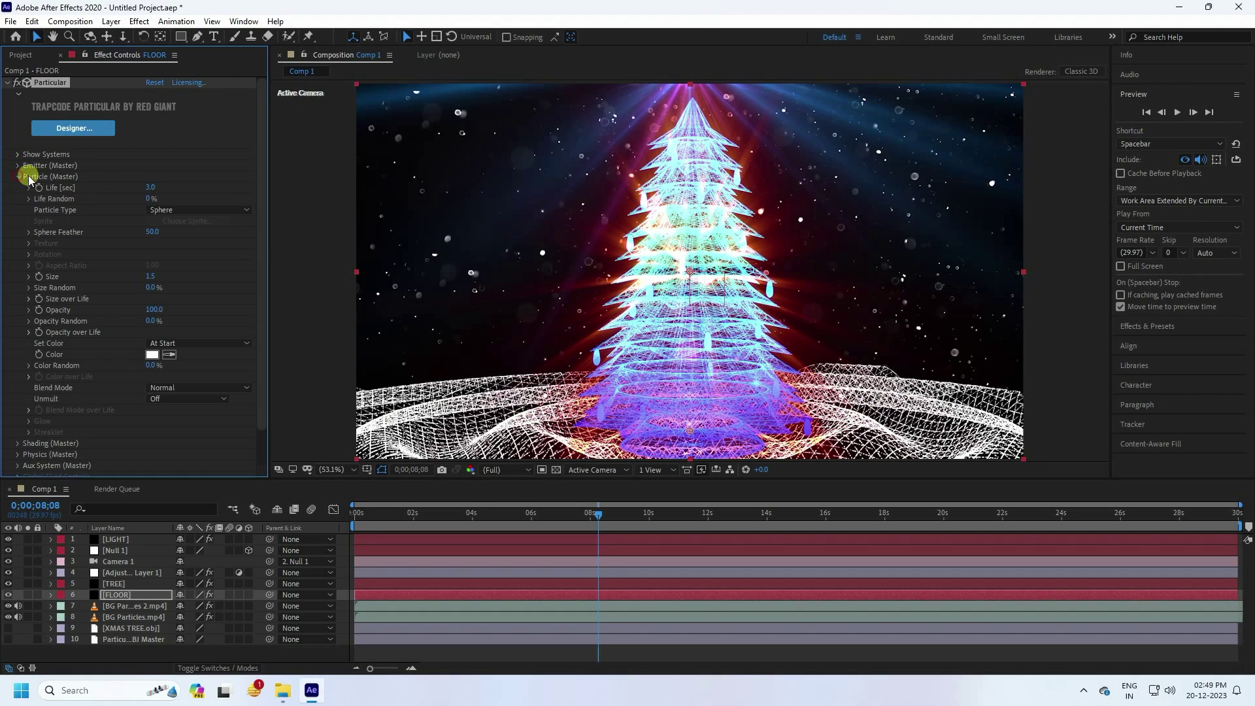
pyautogui.click(178, 341)
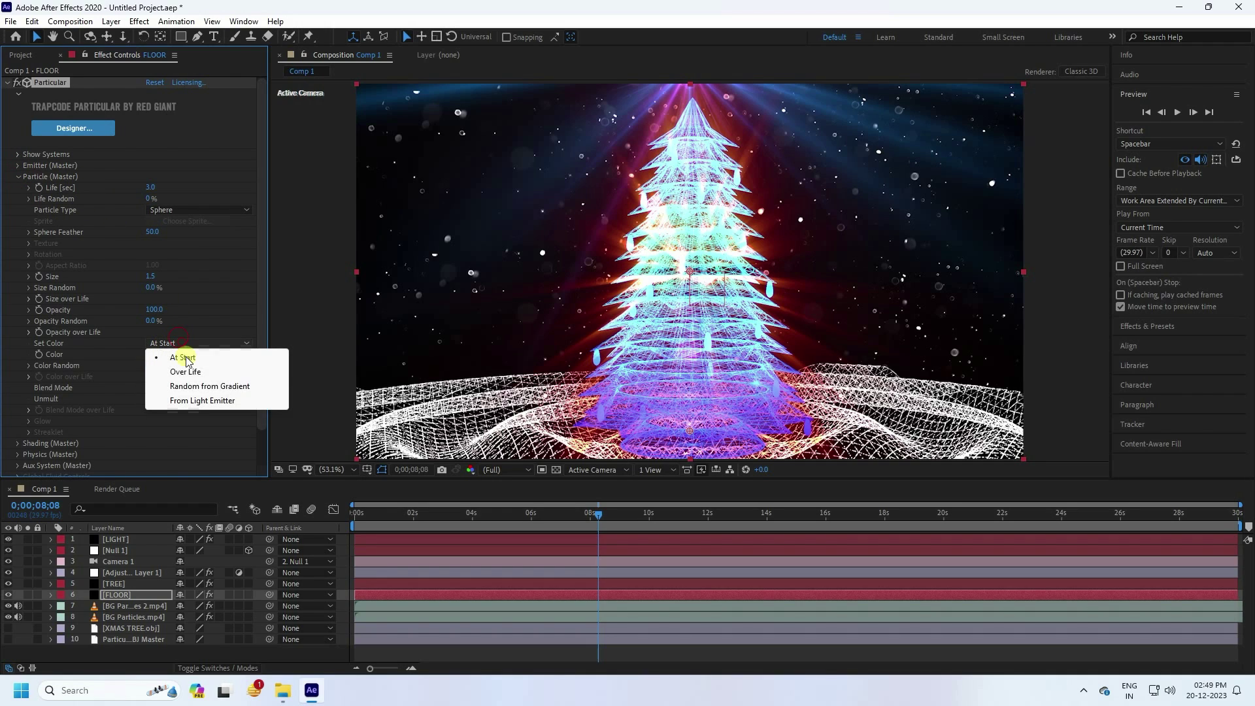
pyautogui.click(193, 386)
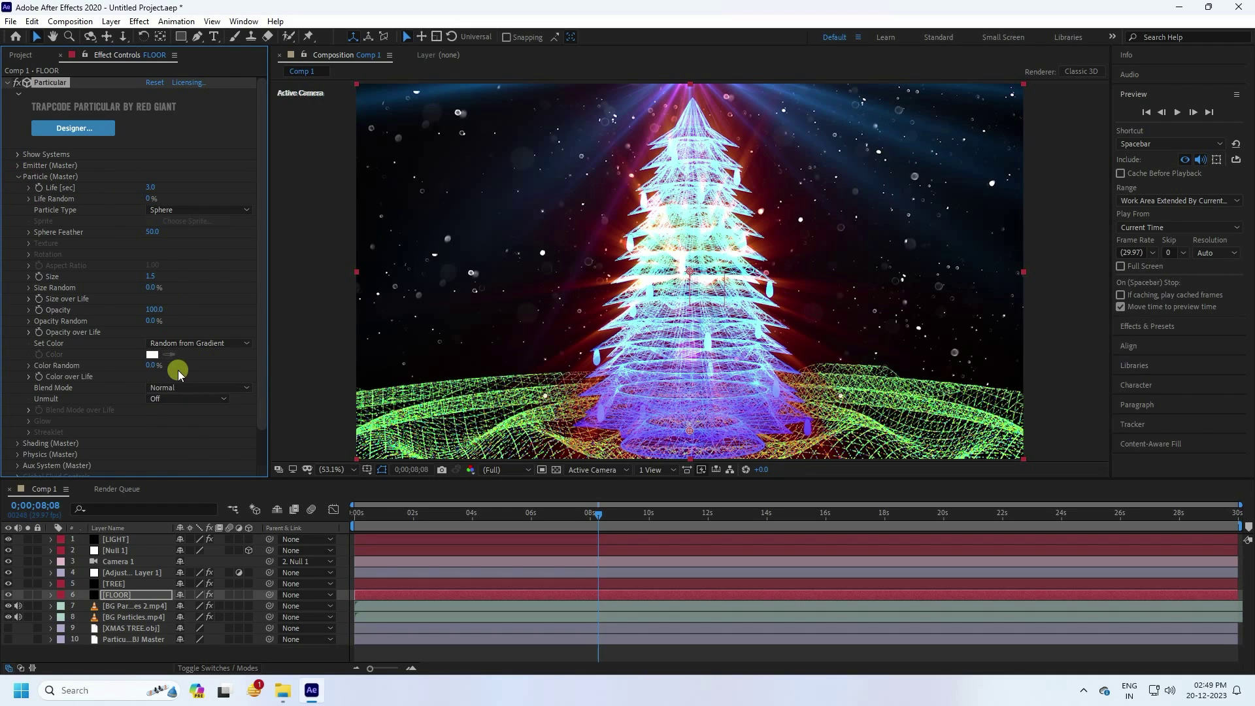
pyautogui.click(30, 377)
pyautogui.scroll(-1, 118, 392)
pyautogui.click(230, 385)
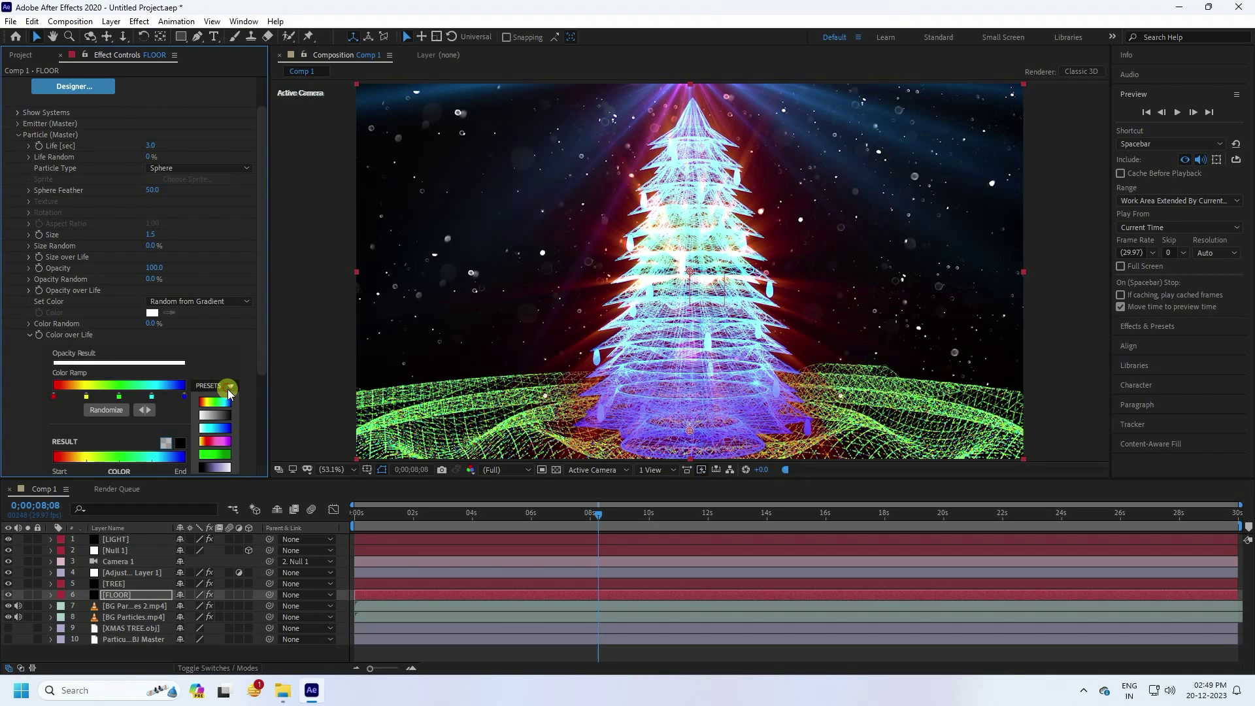
pyautogui.click(228, 442)
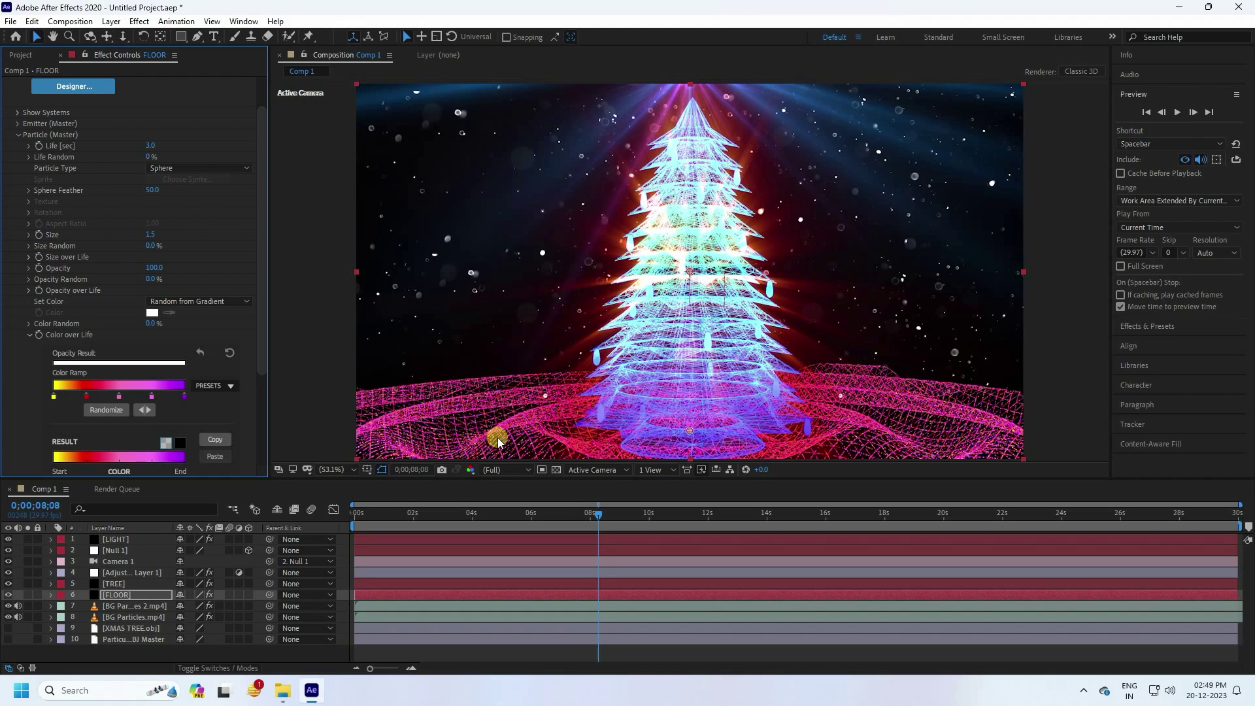
pyautogui.click(29, 335)
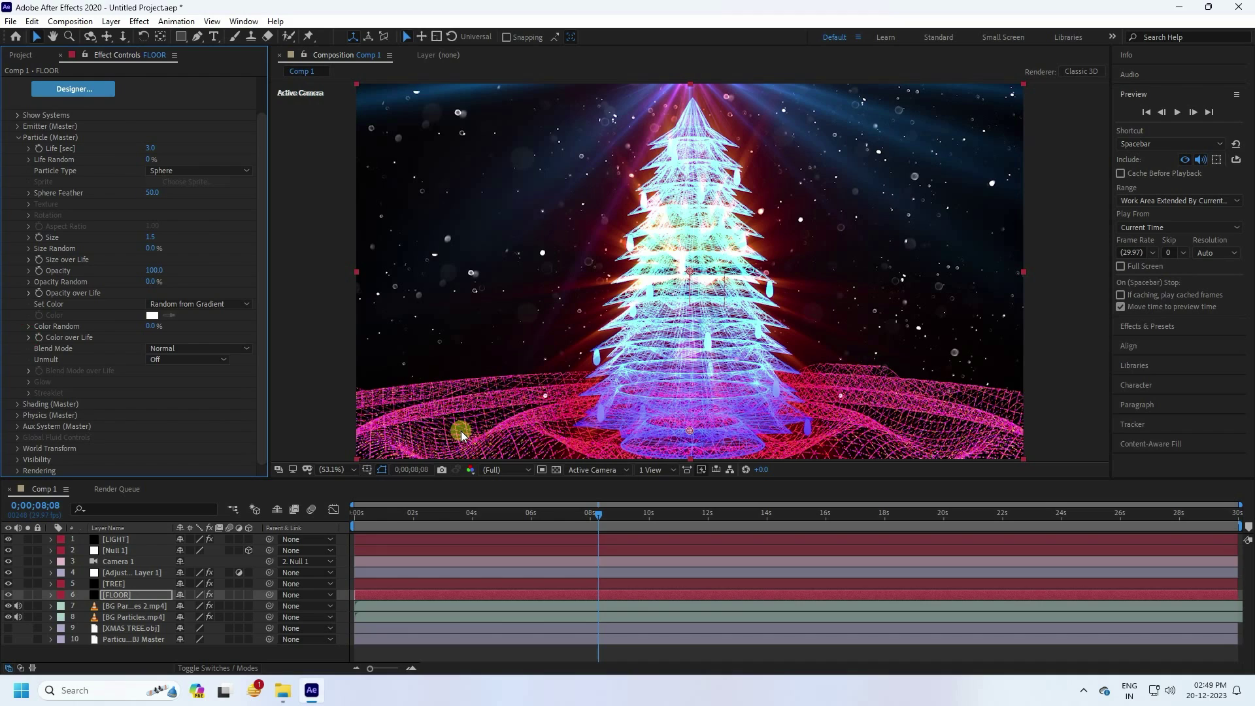
# Create a black 1920 x 1080 solid named Particles directly above the FLOOR layer
pyautogui.rightClick(148, 650)
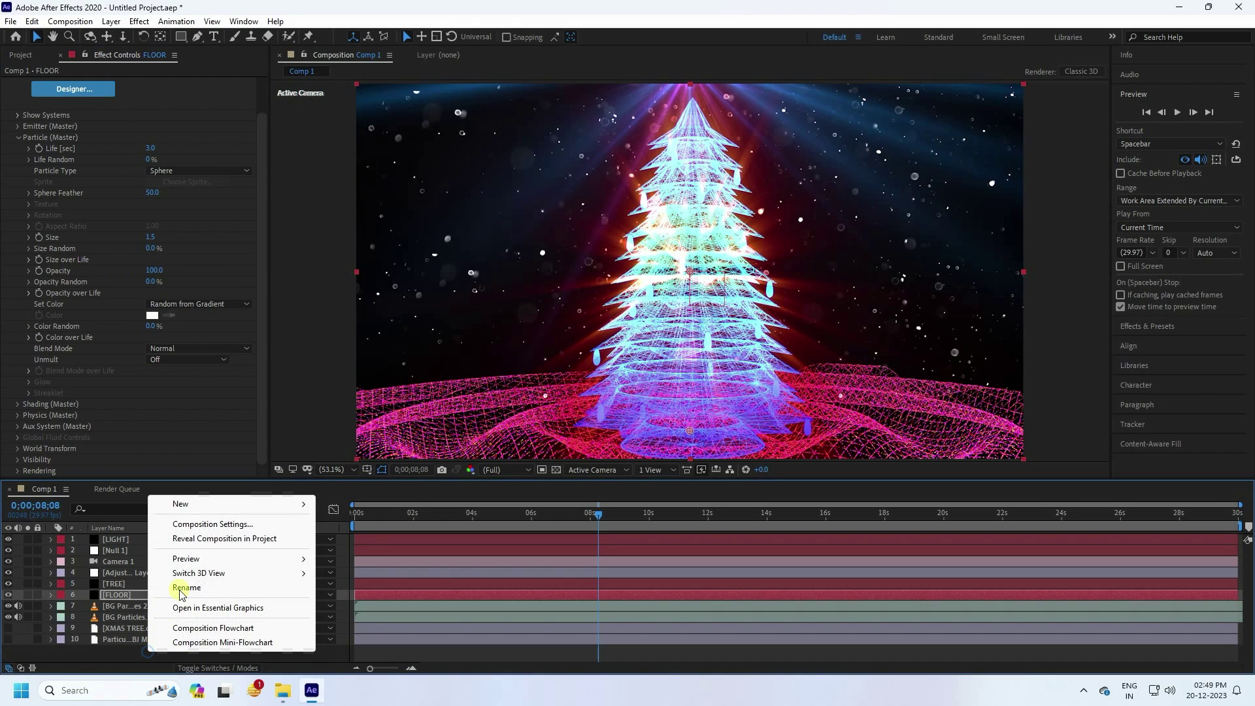
pyautogui.moveTo(177, 504)
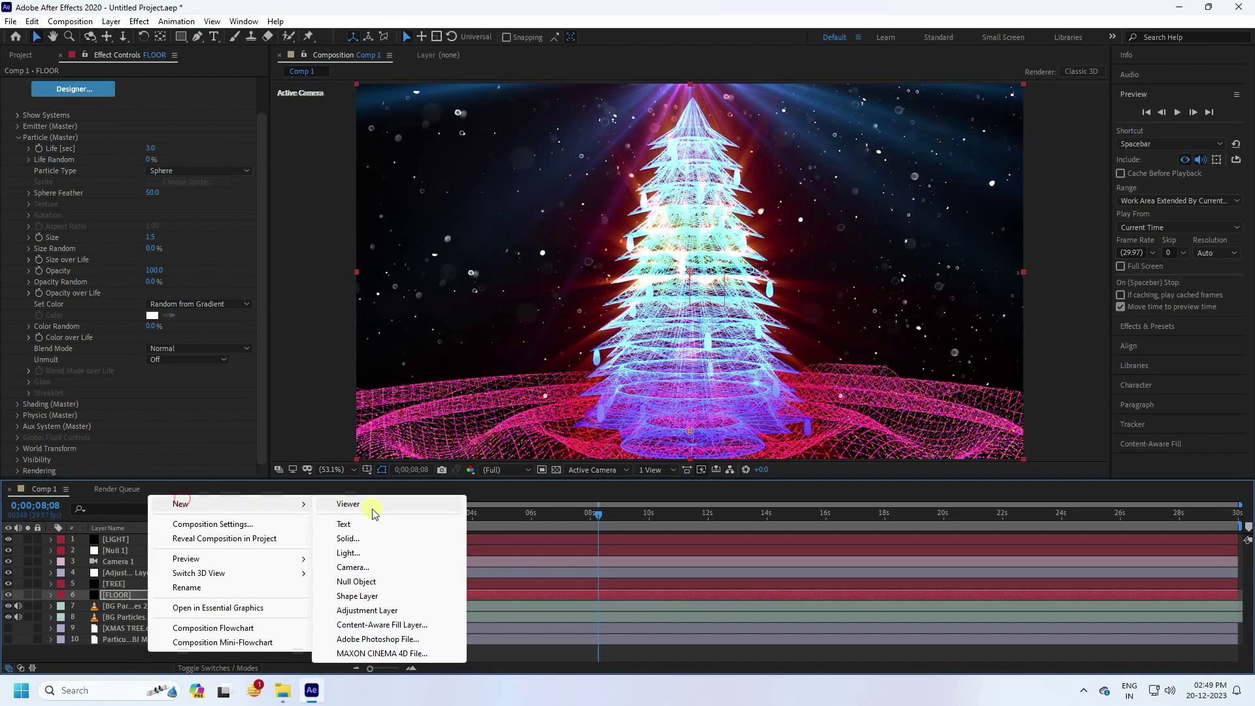
pyautogui.click(355, 541)
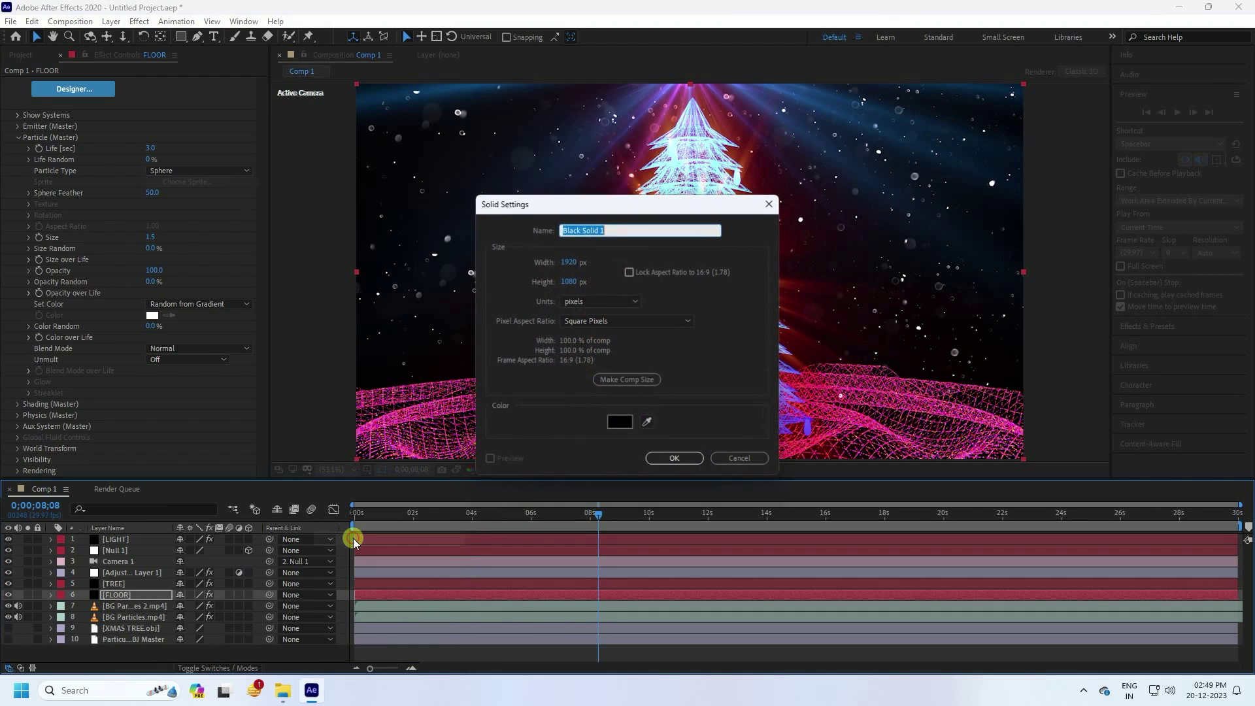
pyautogui.write('Particles')
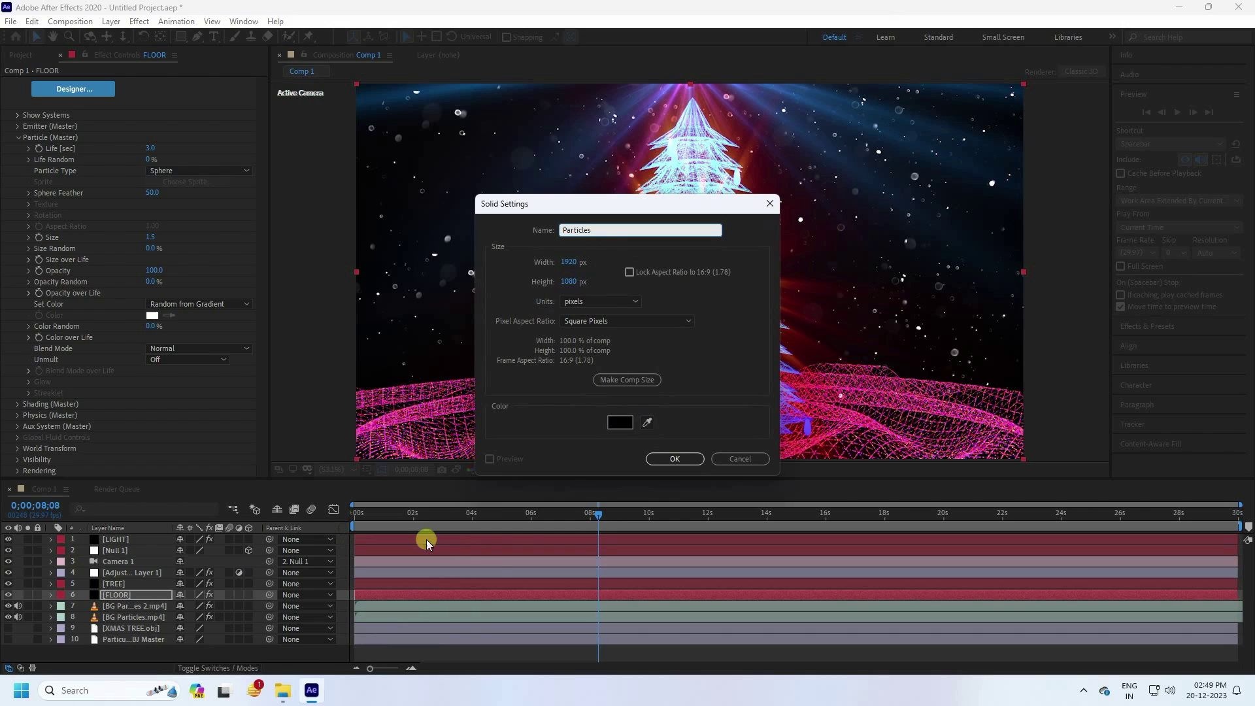
pyautogui.click(673, 458)
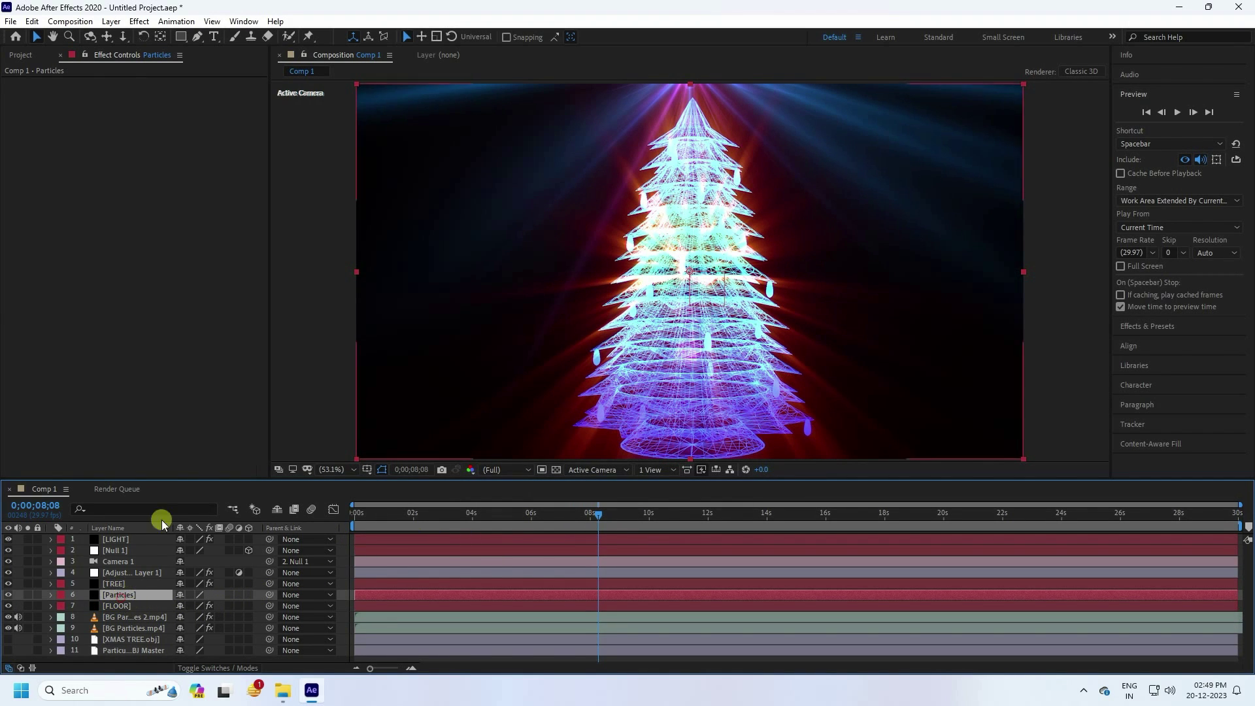
# Apply the Trapcode Particular effect to the Particles layer
pyautogui.click(140, 21)
pyautogui.moveTo(186, 317)
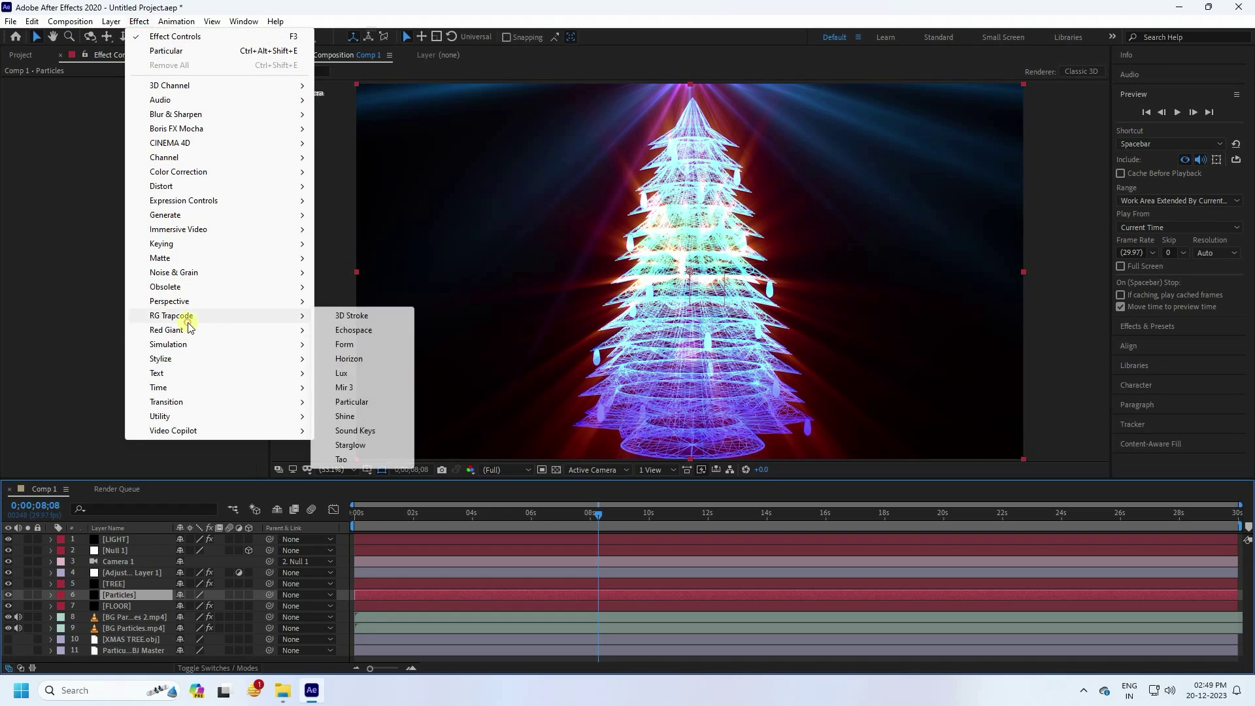
pyautogui.click(351, 403)
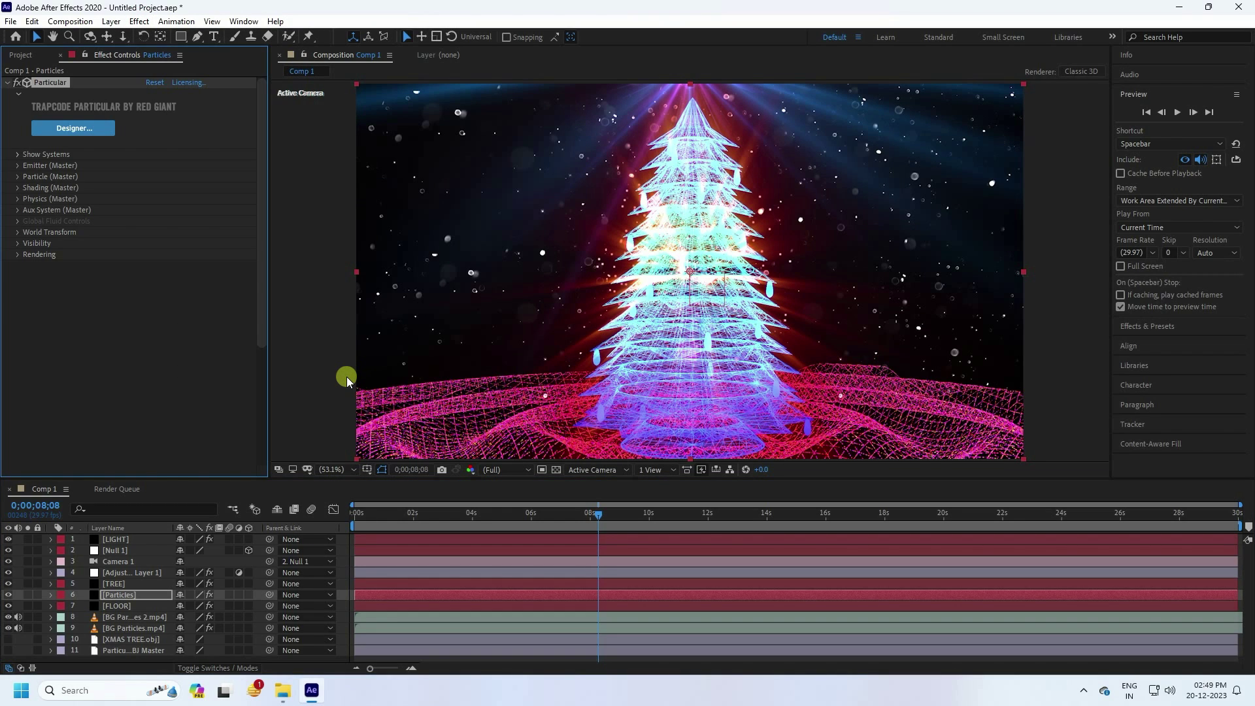
# Set the Particles layer's emitter to 3000 particles per second with the OBJ Model Emitter Type
pyautogui.click(18, 166)
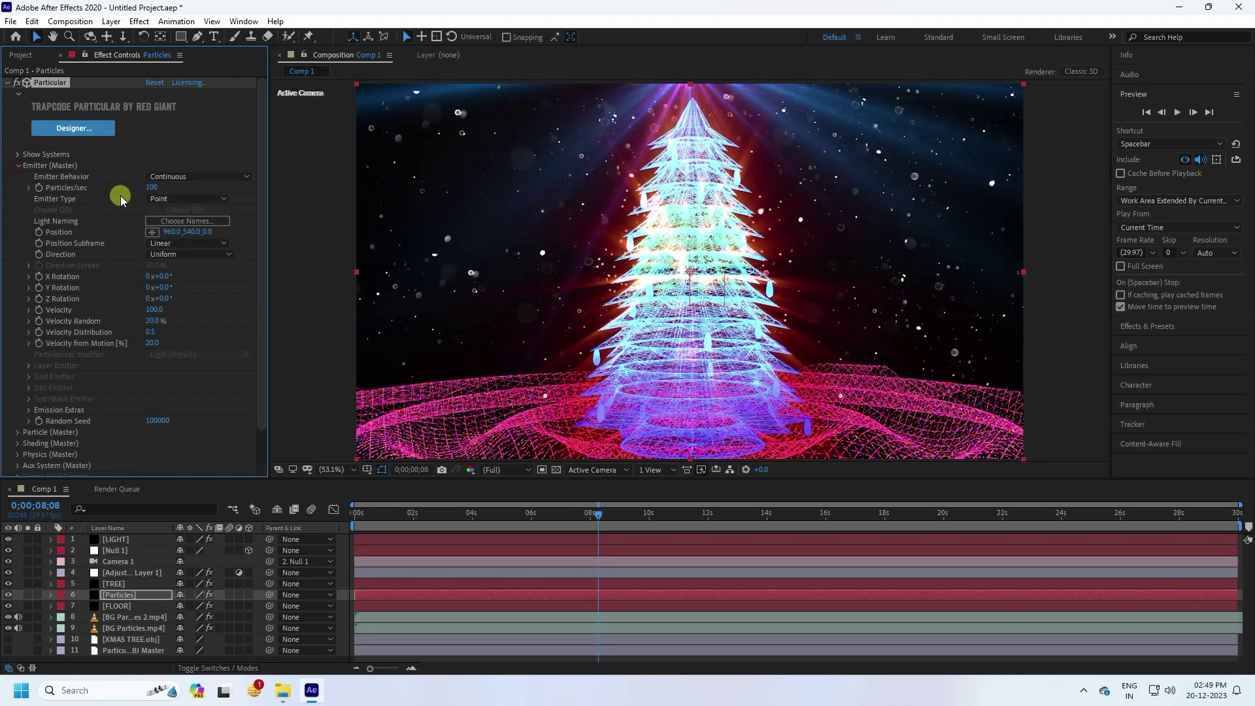
pyautogui.click(155, 189)
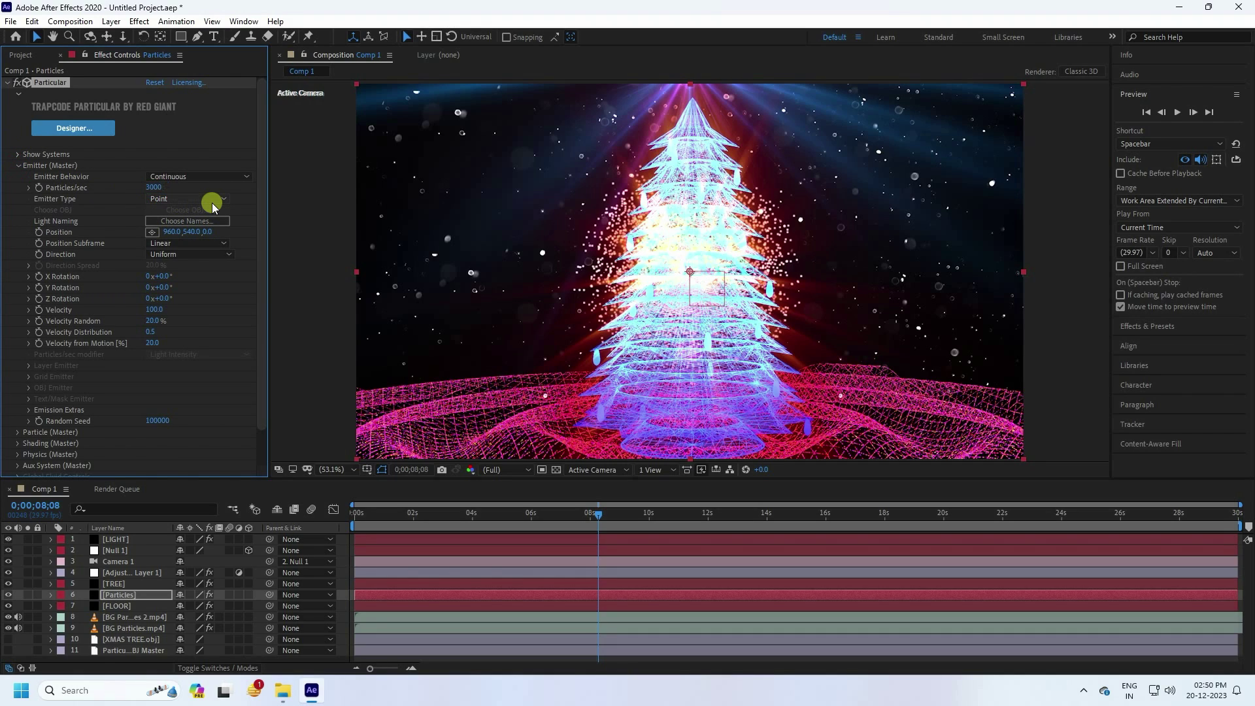
pyautogui.click(159, 198)
pyautogui.click(183, 315)
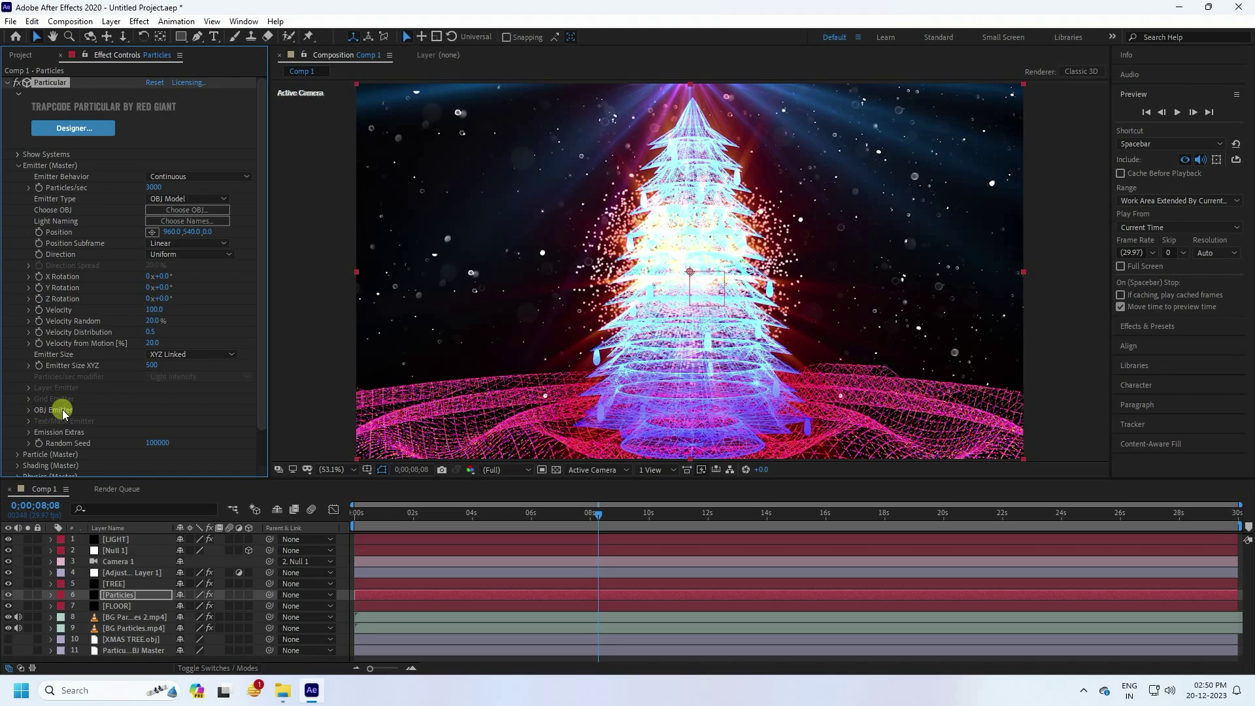
# Choose XMAS TREE.obj as the Particles emitter's 3D model and set Emitter Size XYZ to 1000
pyautogui.click(28, 409)
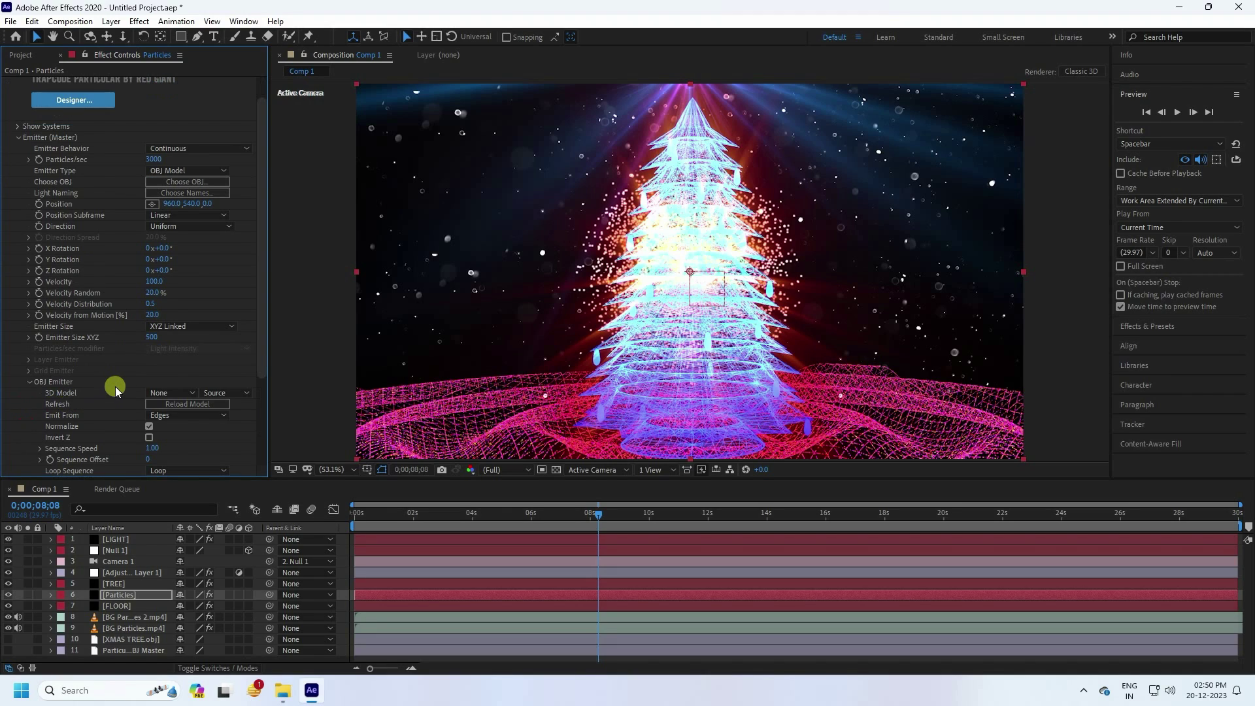
pyautogui.scroll(-3, 131, 366)
pyautogui.click(162, 334)
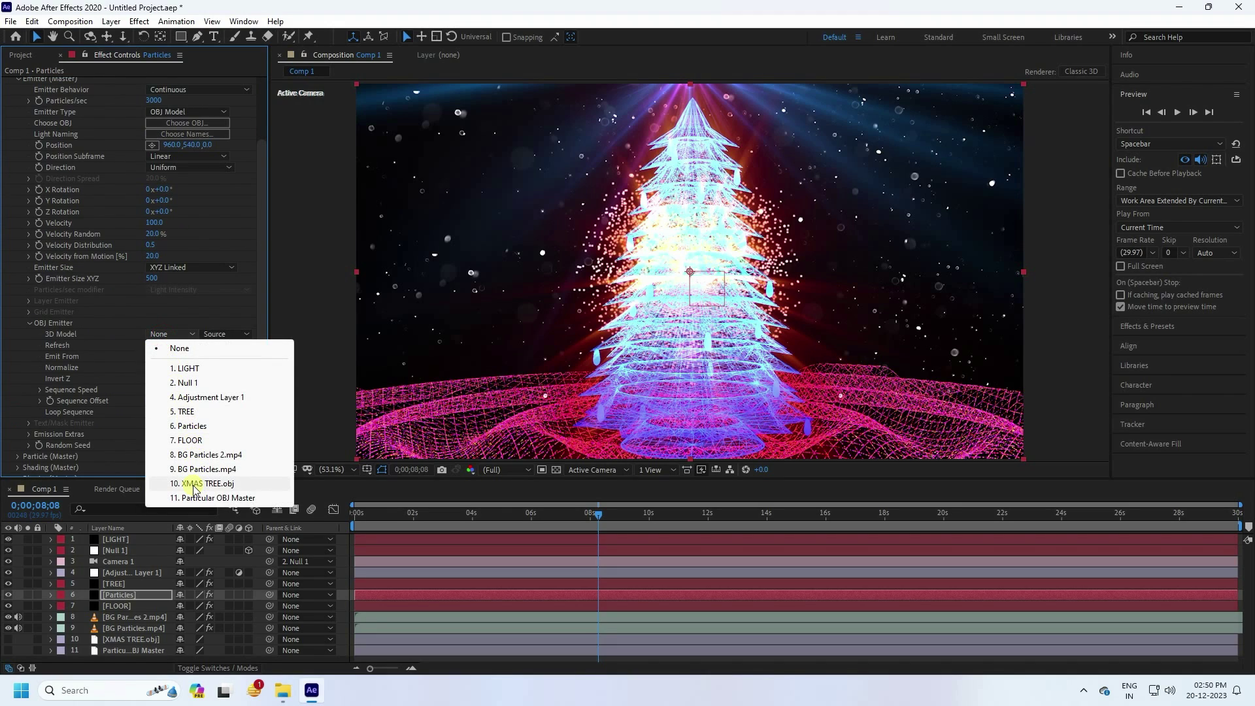
pyautogui.click(219, 484)
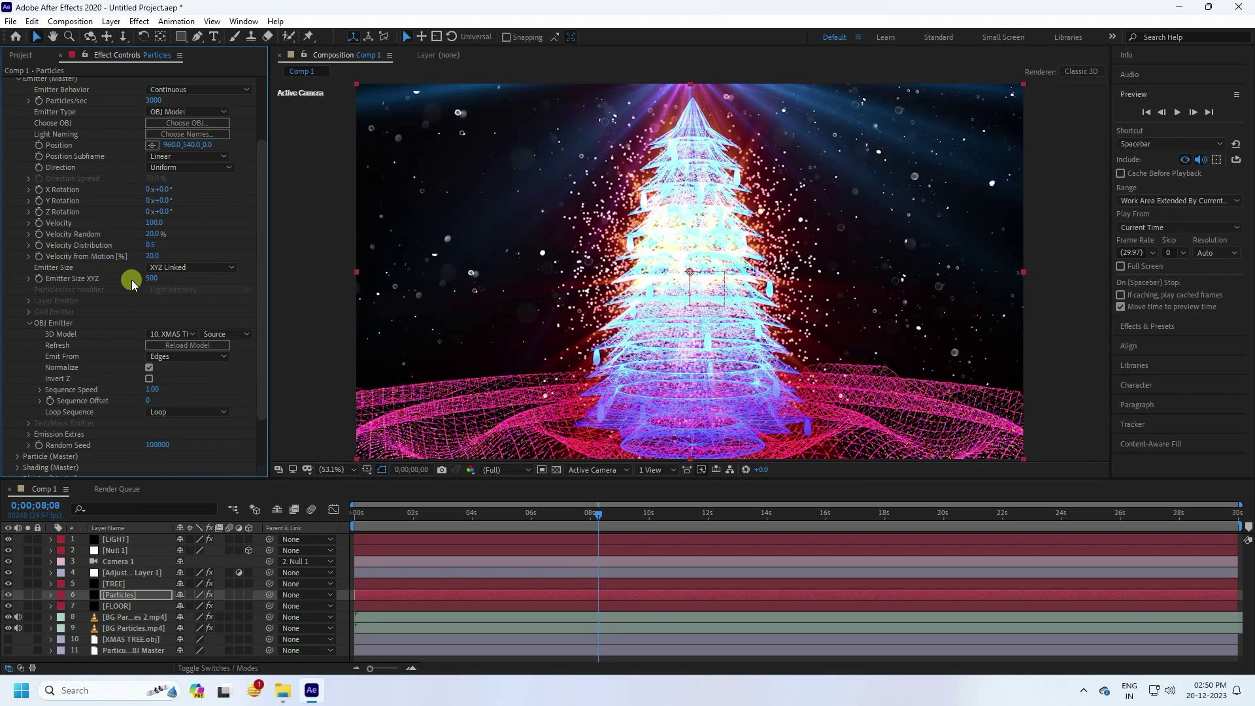
pyautogui.click(160, 278)
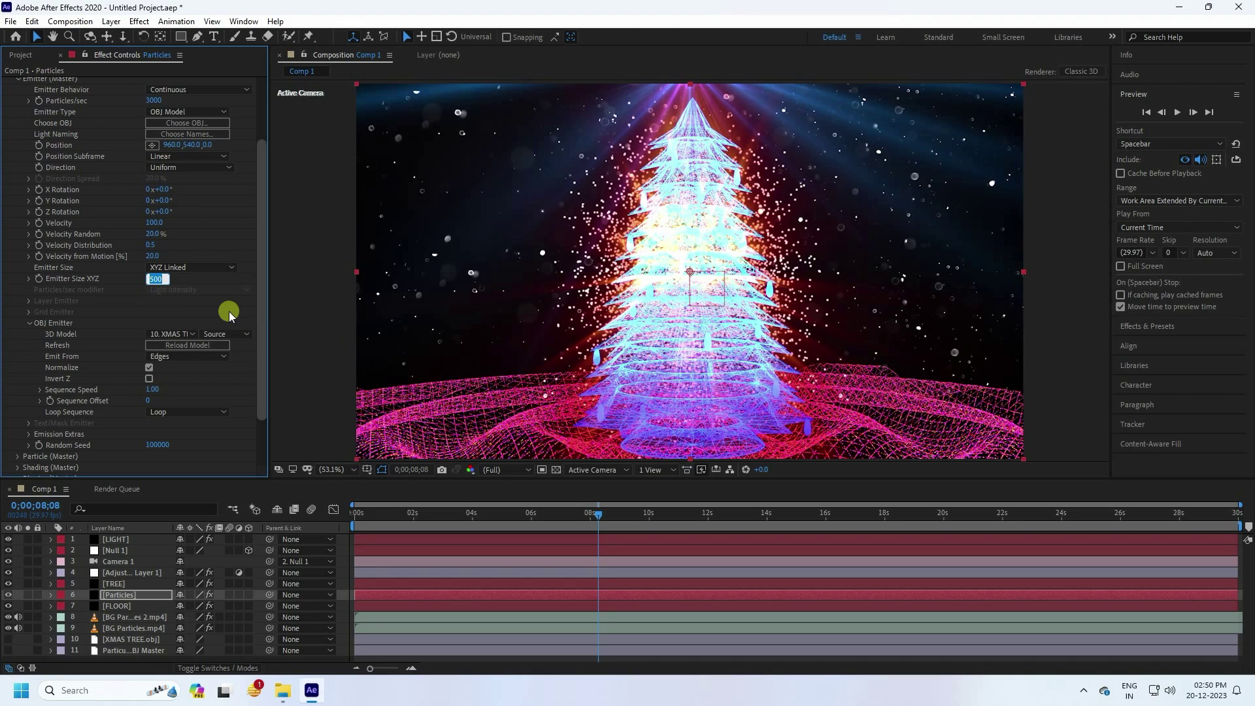
pyautogui.write('1000')
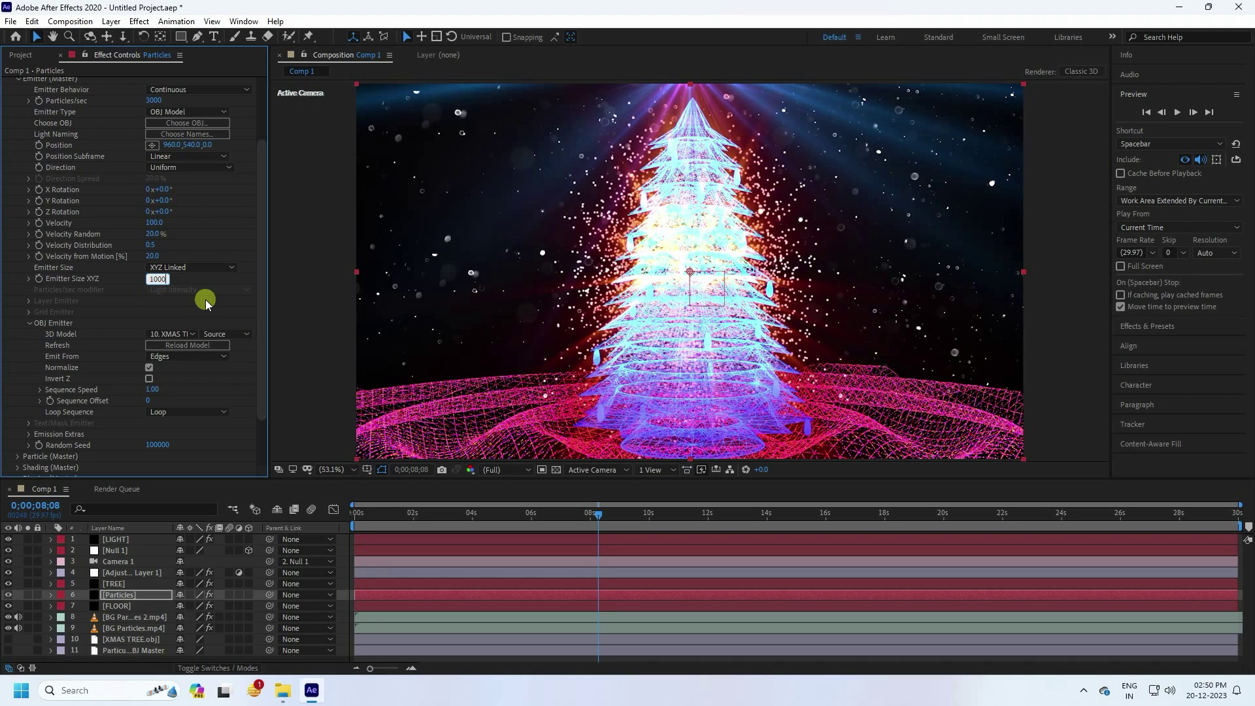
pyautogui.press('Return')
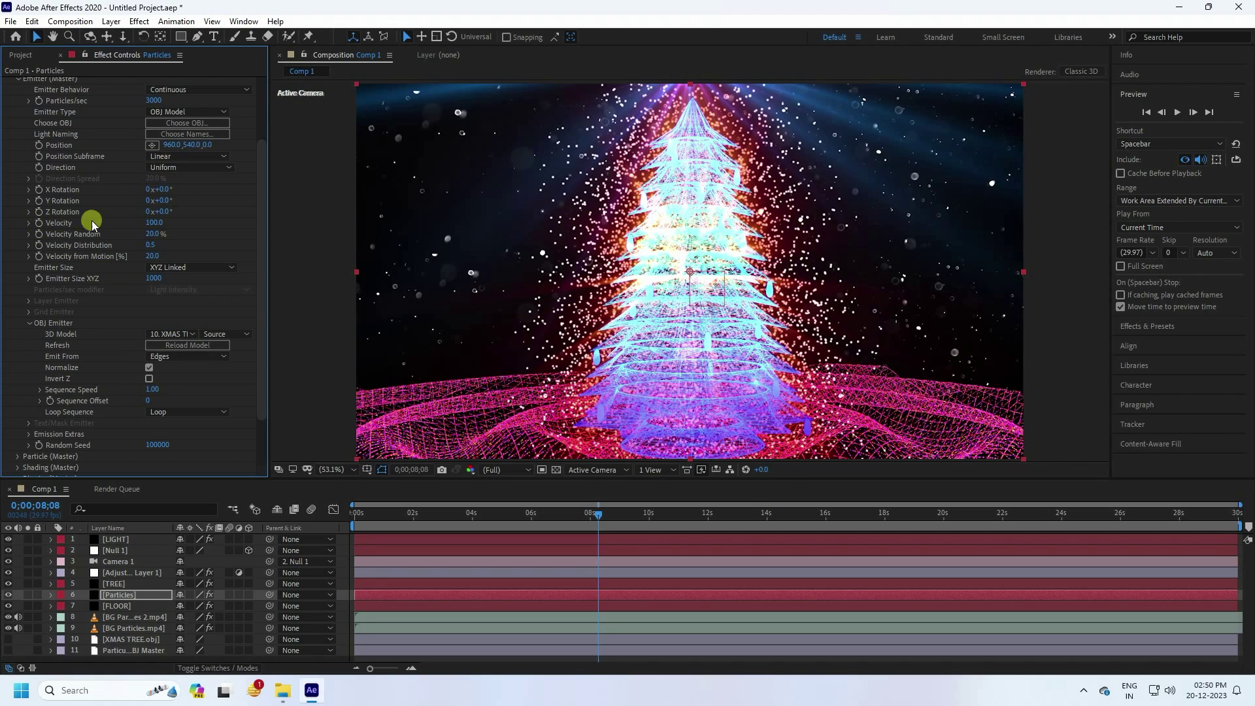
# Set the Particles emitter's Velocity to 200
pyautogui.click(153, 222)
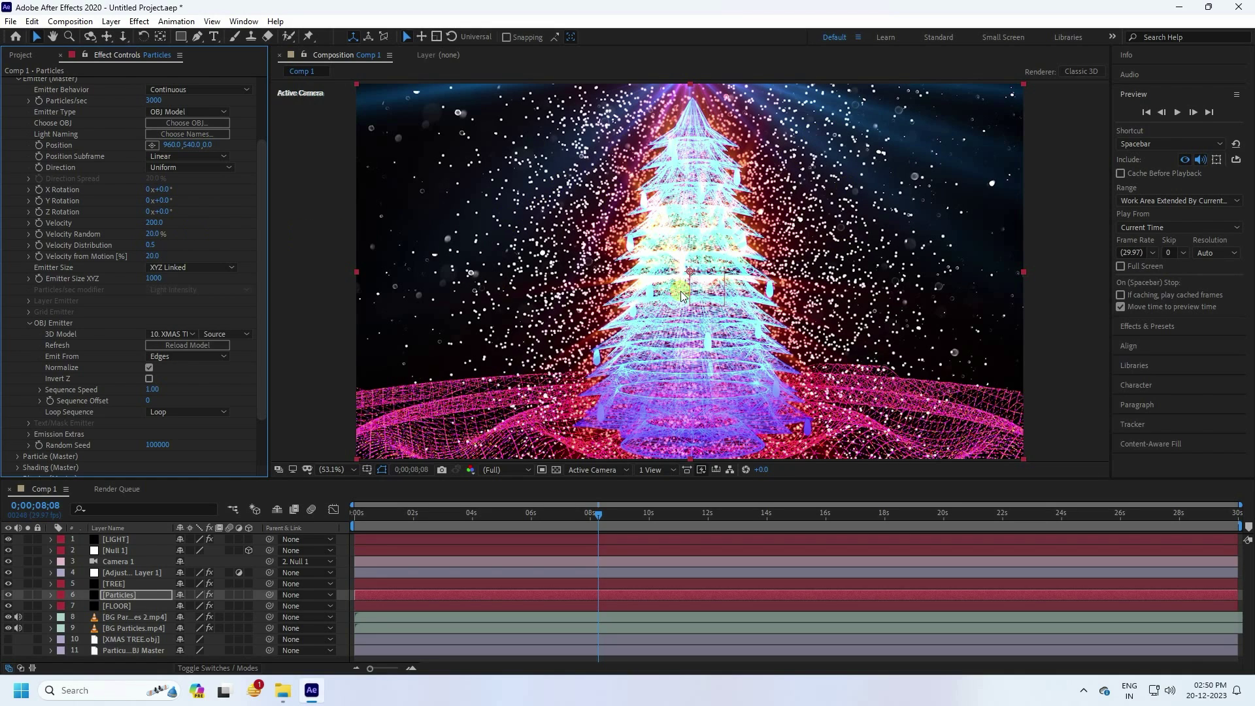
pyautogui.scroll(3, 97, 308)
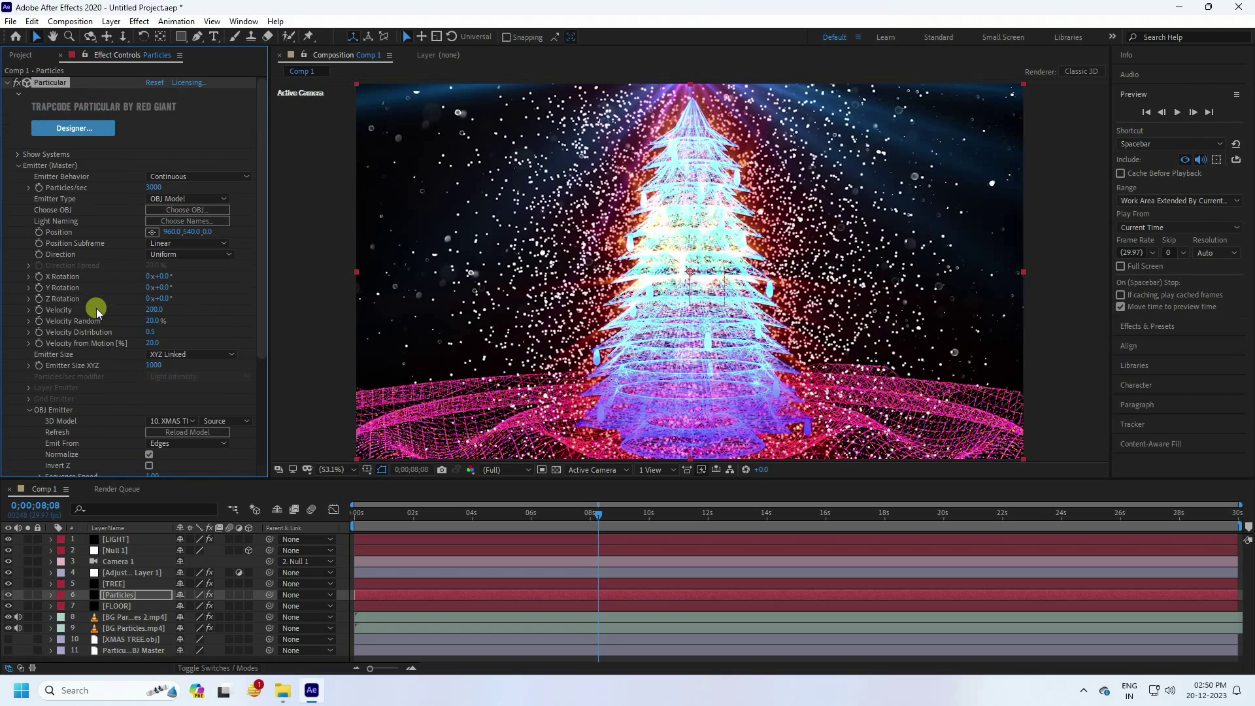
pyautogui.click(17, 167)
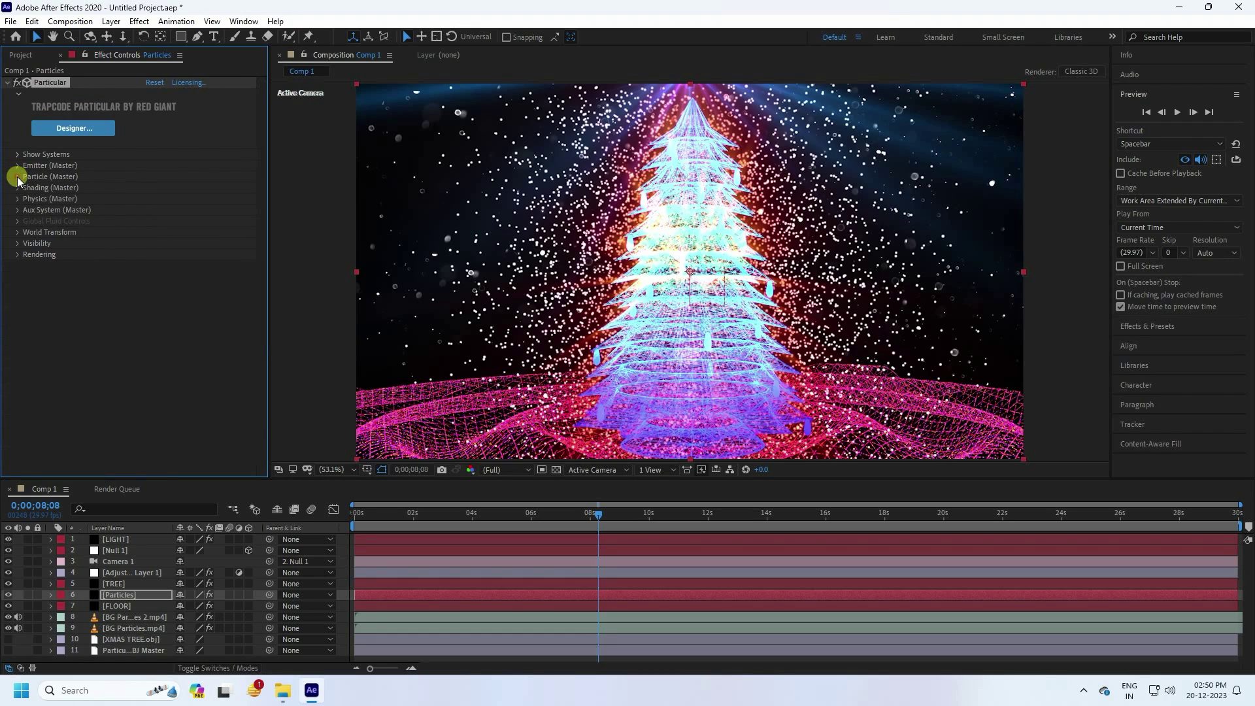
# Set the main particles' Sphere Feather to 0 and Life Random to 50%
pyautogui.click(18, 177)
pyautogui.click(153, 234)
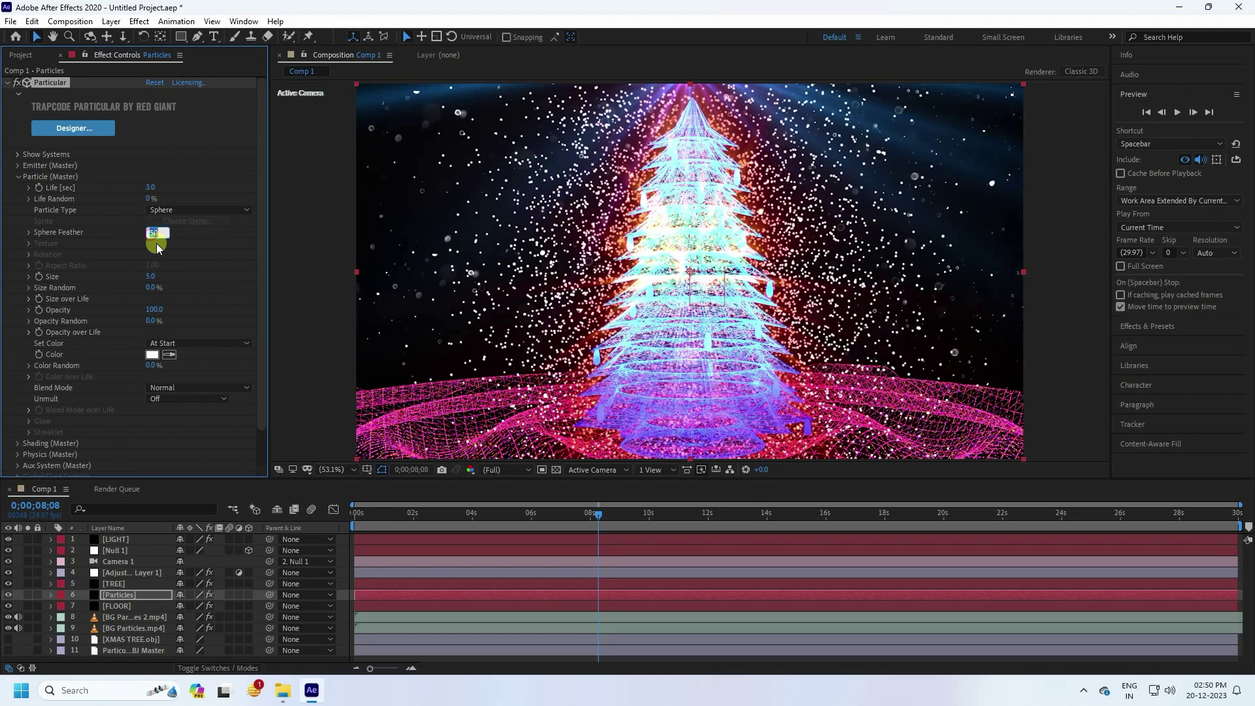
pyautogui.write('0')
pyautogui.press('Return')
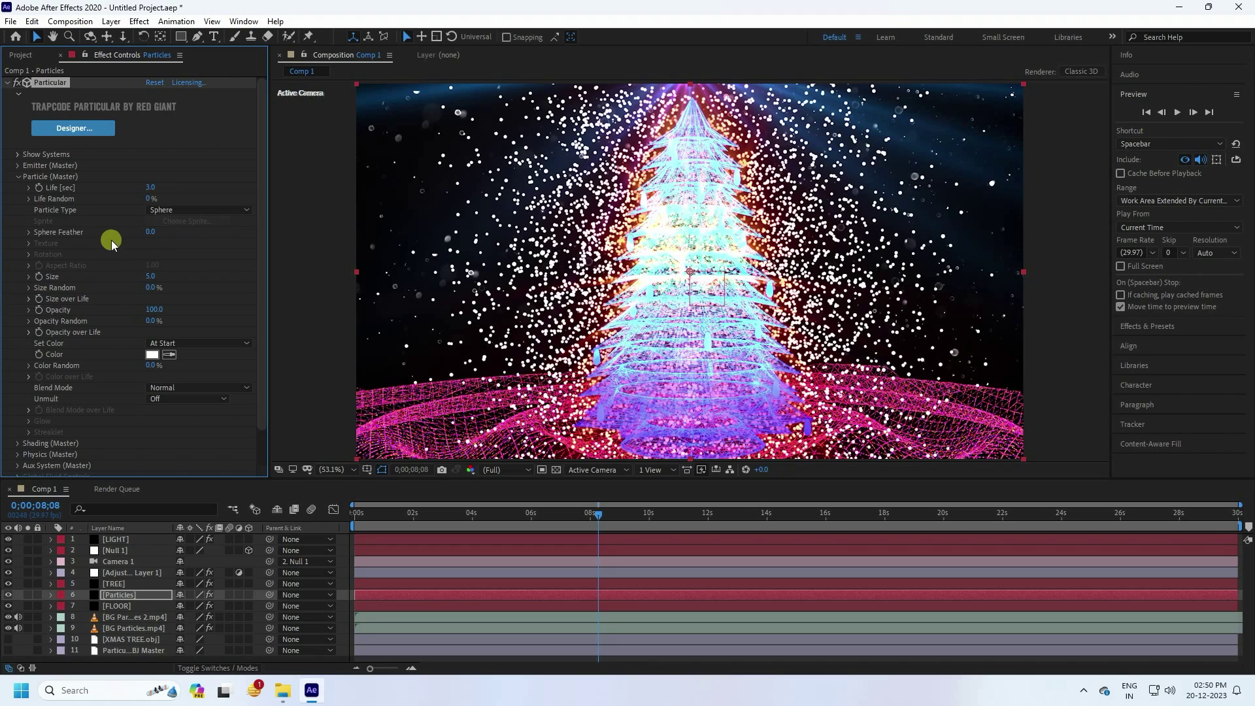
pyautogui.click(149, 198)
# Set the main particles' Size to 3 and Size Random to 50%
pyautogui.click(152, 278)
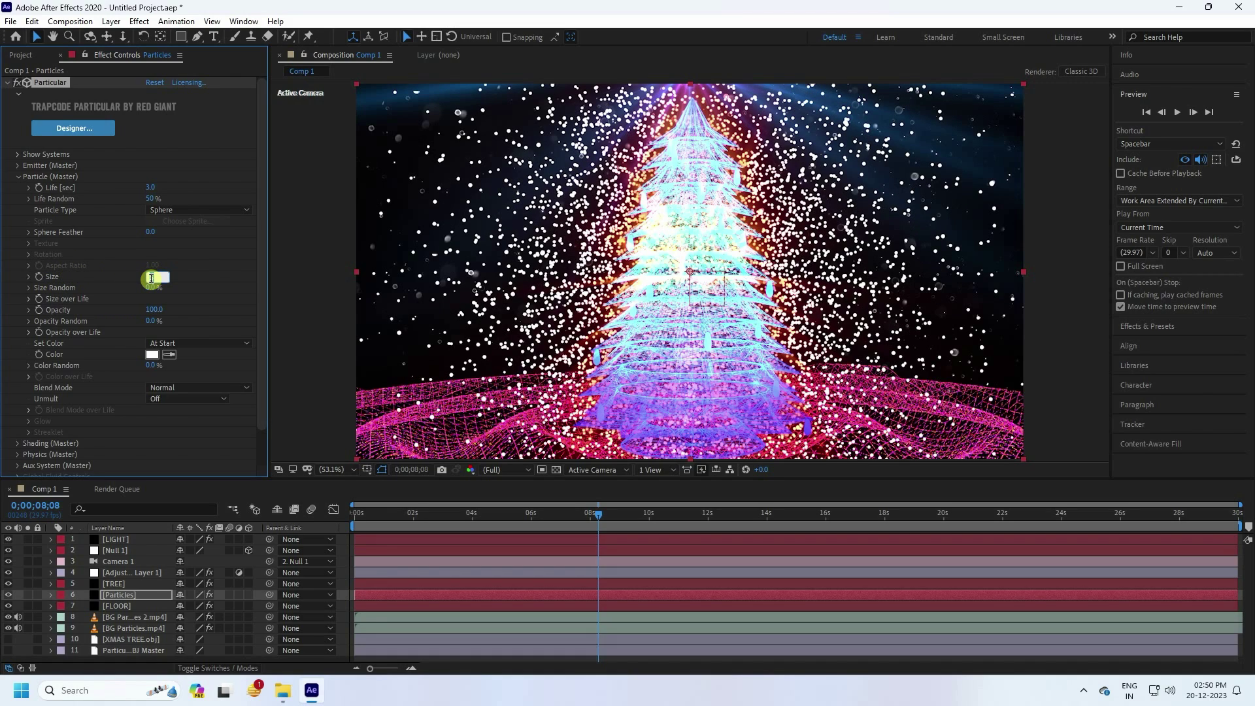
pyautogui.write('3')
pyautogui.press('Return')
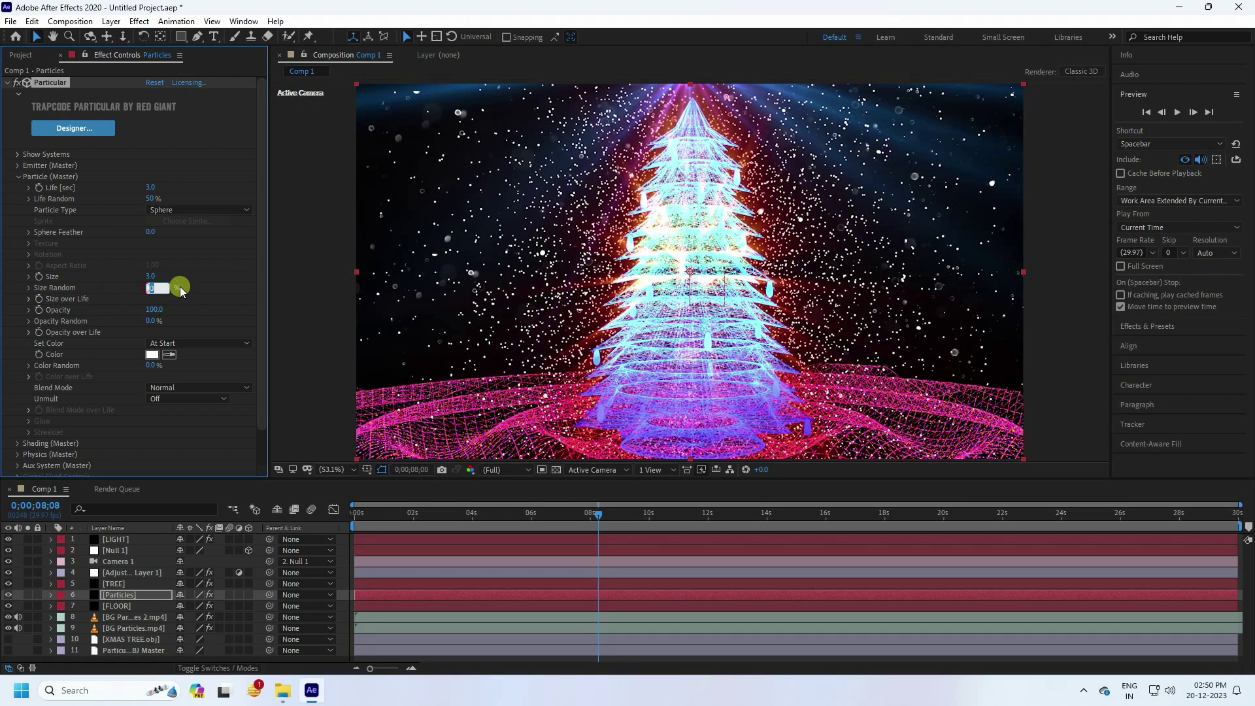
pyautogui.press('Return')
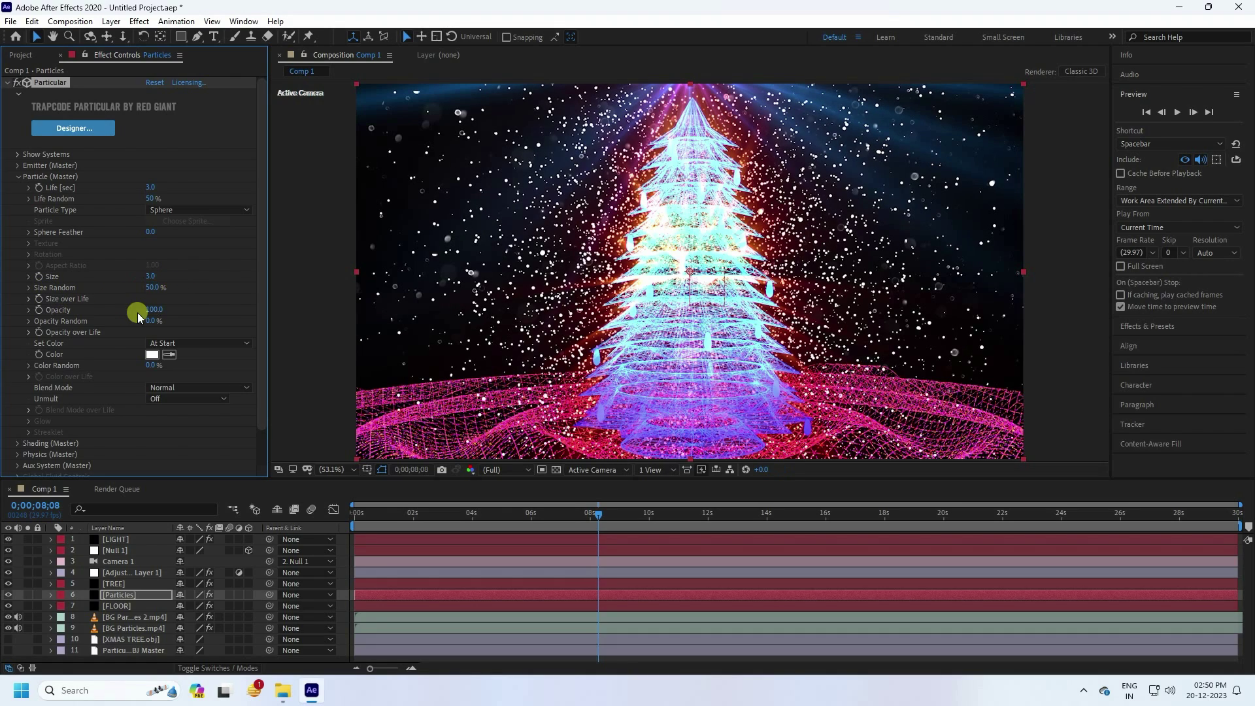
# Apply the triangular preset curve that rises quickly and falls slowly to the main particles' Size over Life
pyautogui.click(29, 299)
pyautogui.click(220, 337)
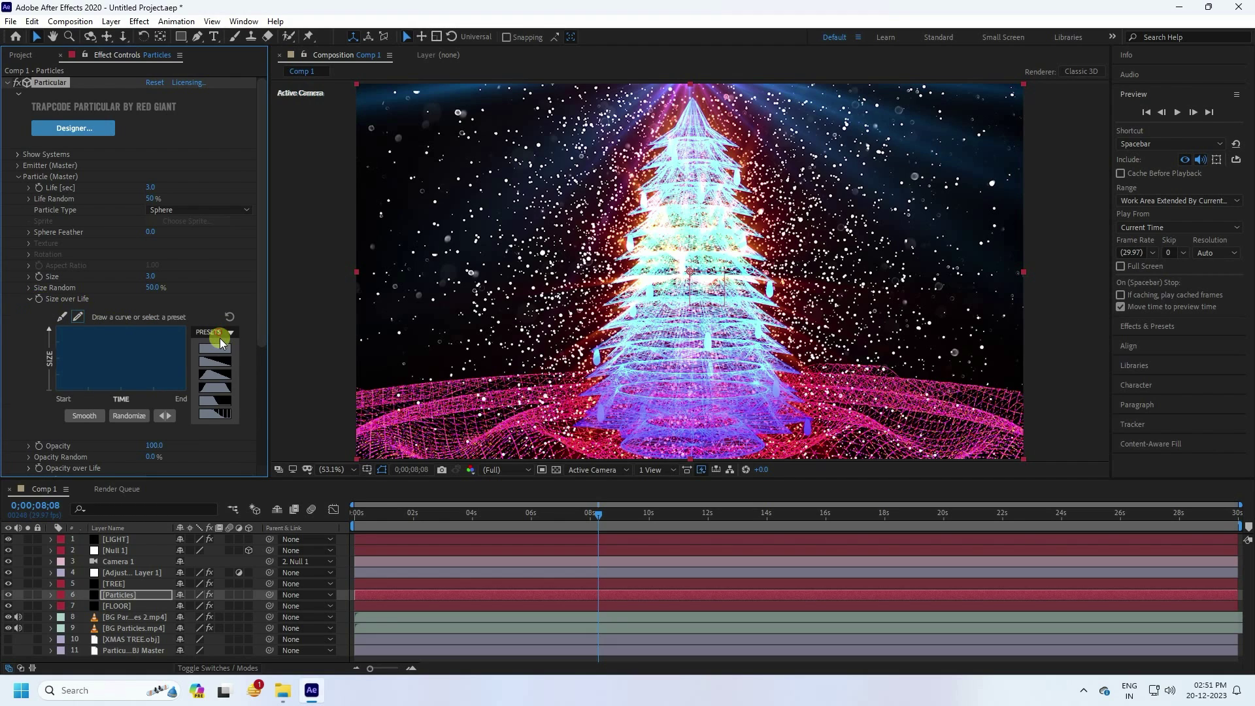
pyautogui.click(216, 376)
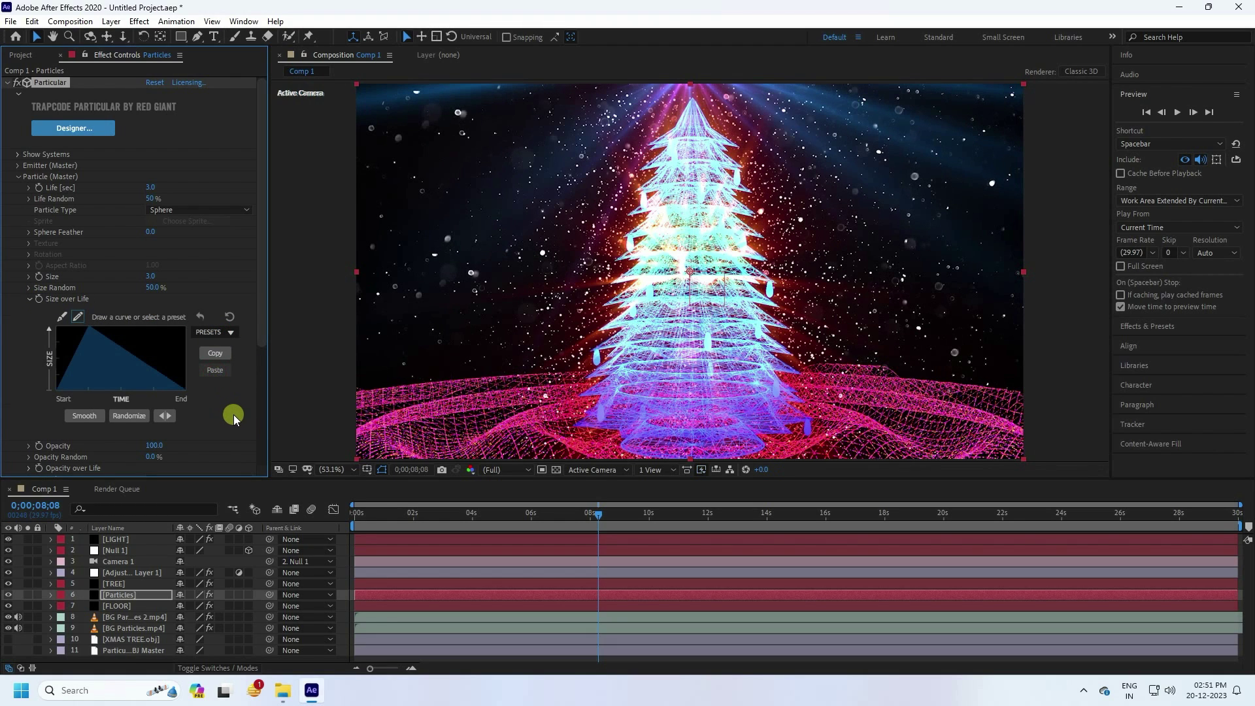
pyautogui.click(30, 300)
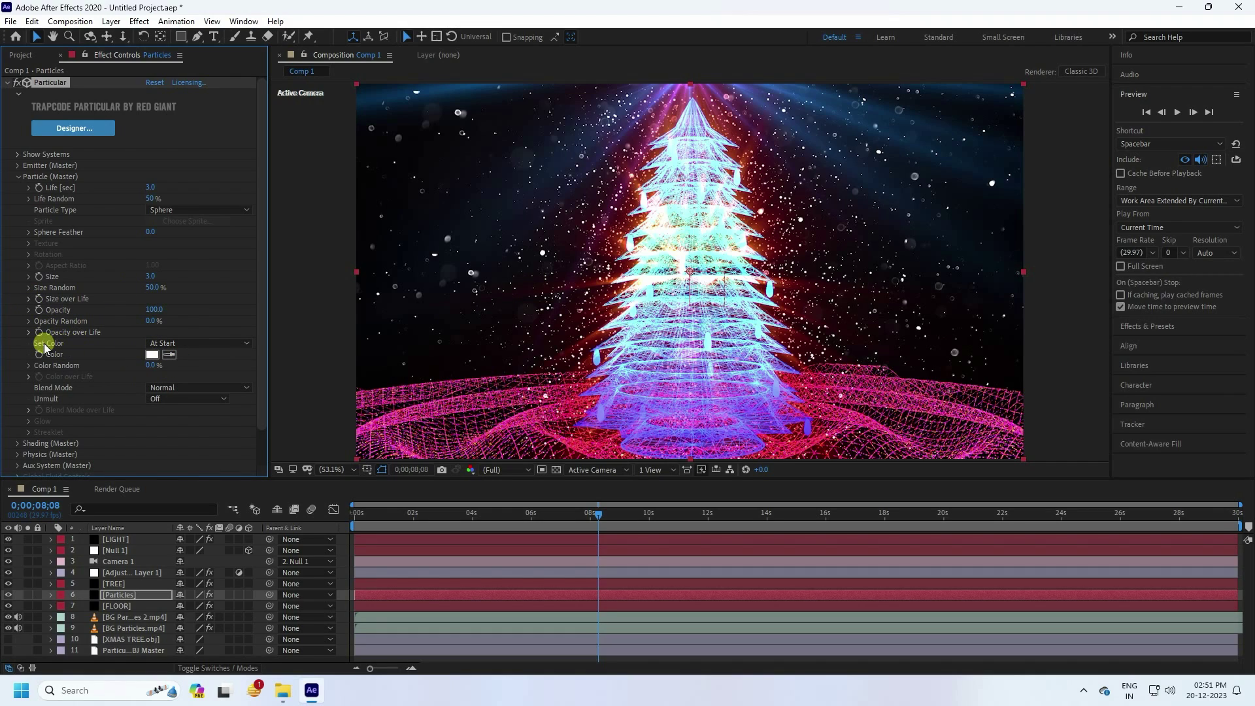
# Color the main particles with Random from Gradient, using the yellow, red, magenta and purple Color over Life preset
pyautogui.click(201, 342)
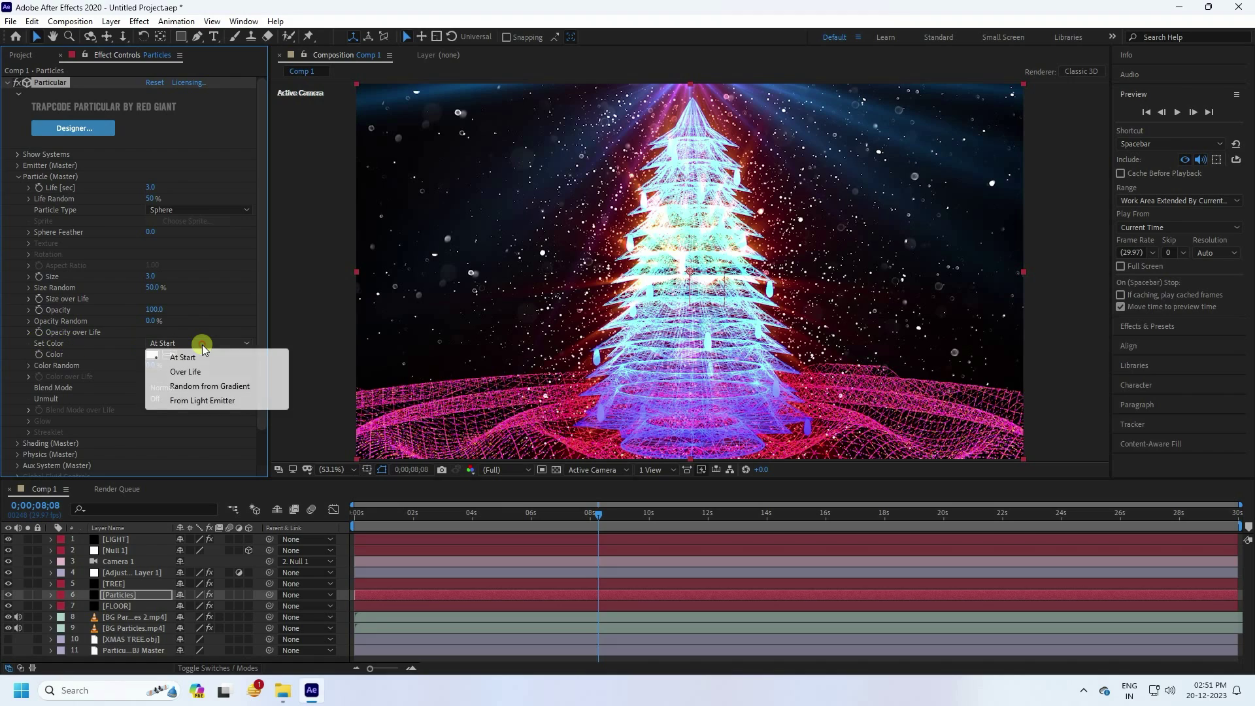
pyautogui.click(205, 389)
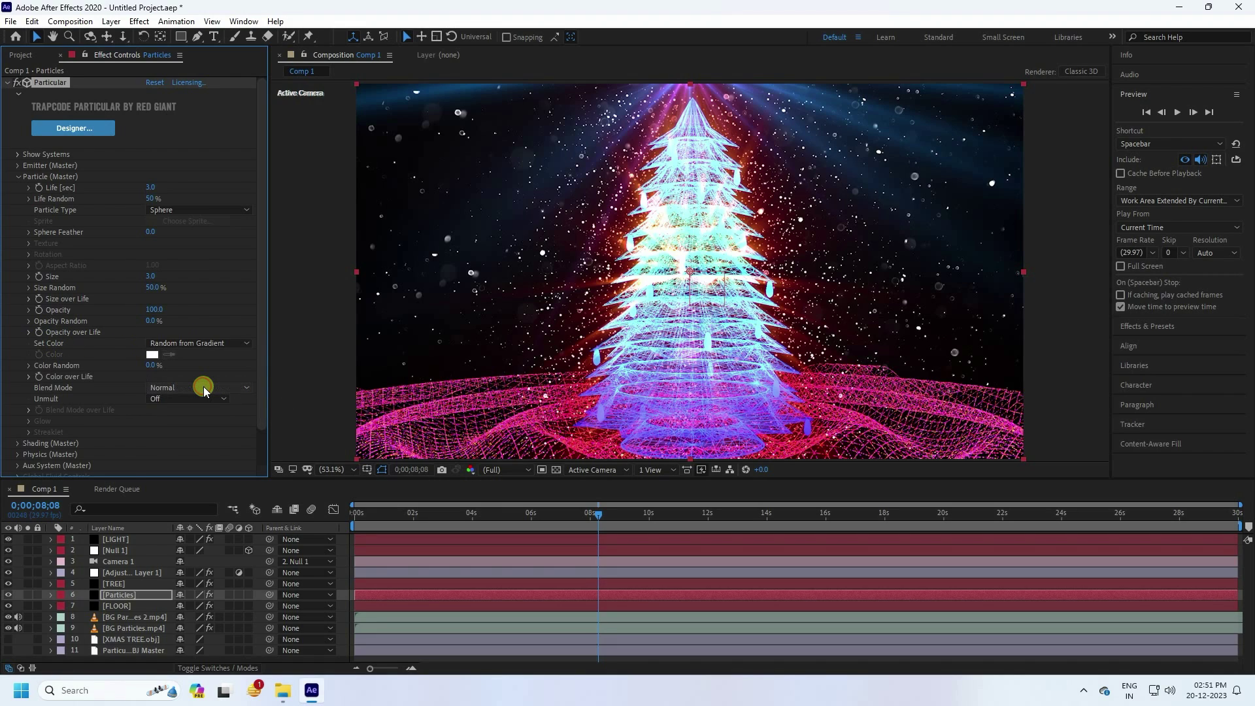
pyautogui.click(29, 376)
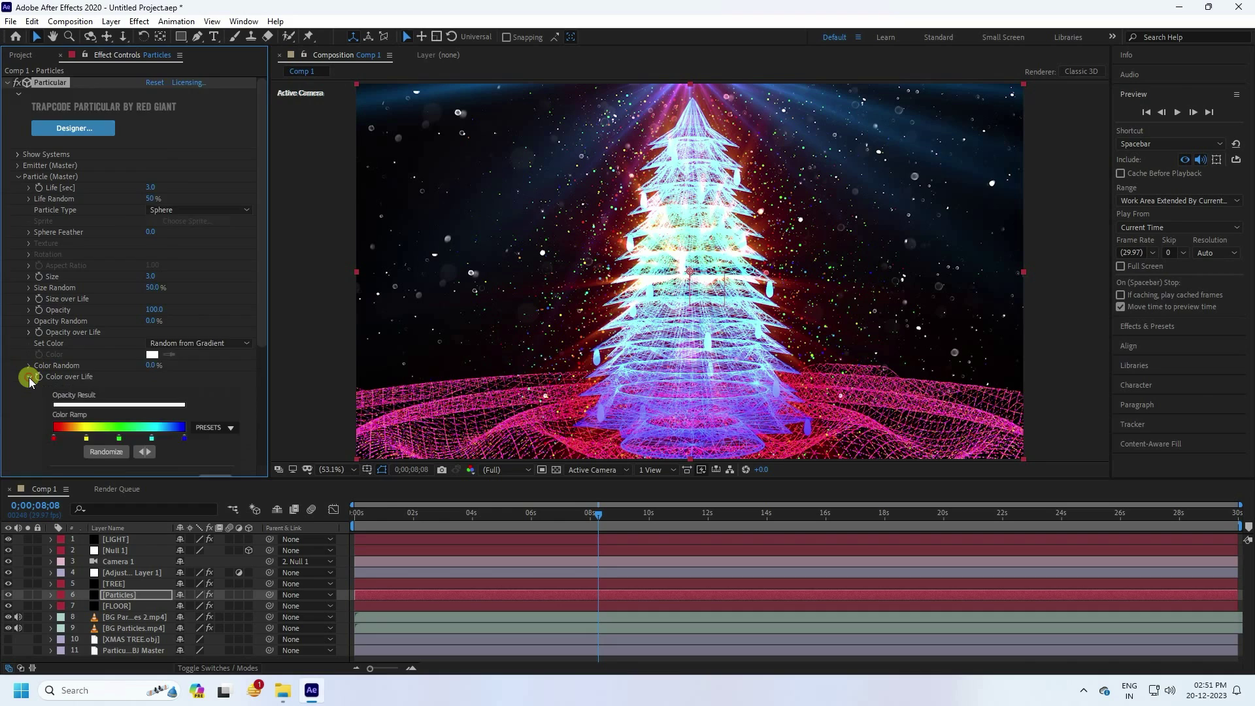
pyautogui.scroll(-2, 29, 377)
pyautogui.click(224, 387)
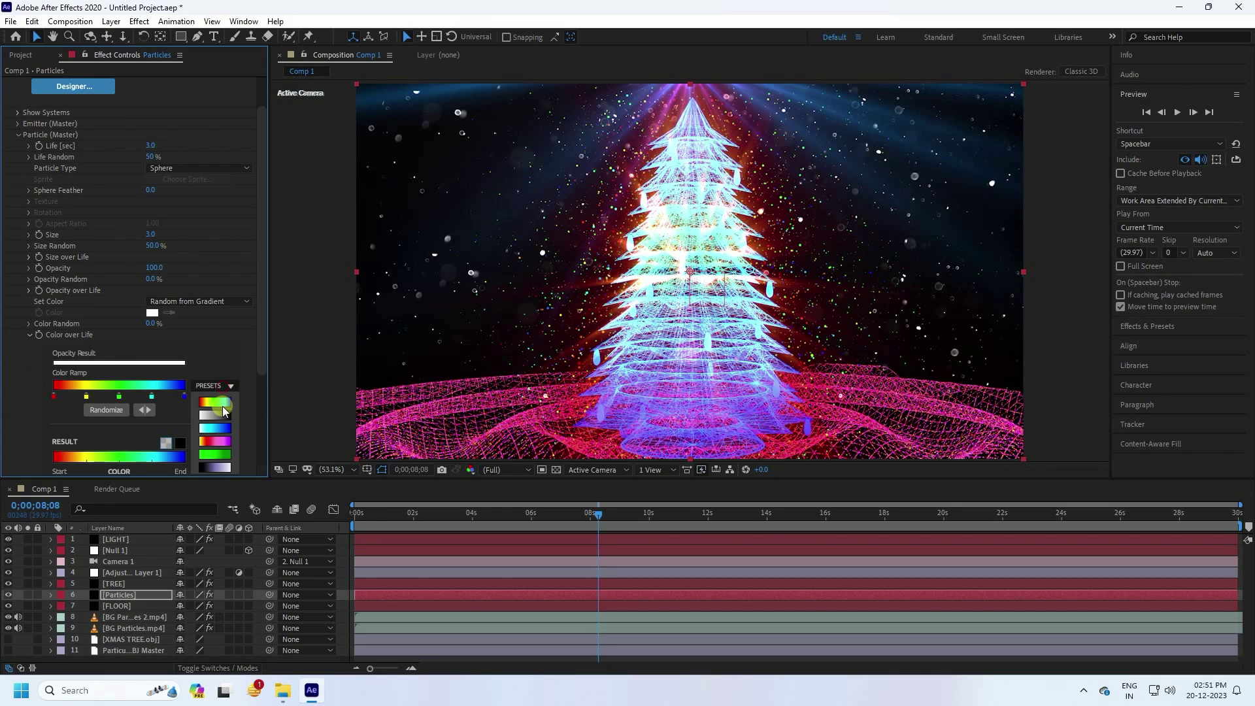
pyautogui.click(212, 444)
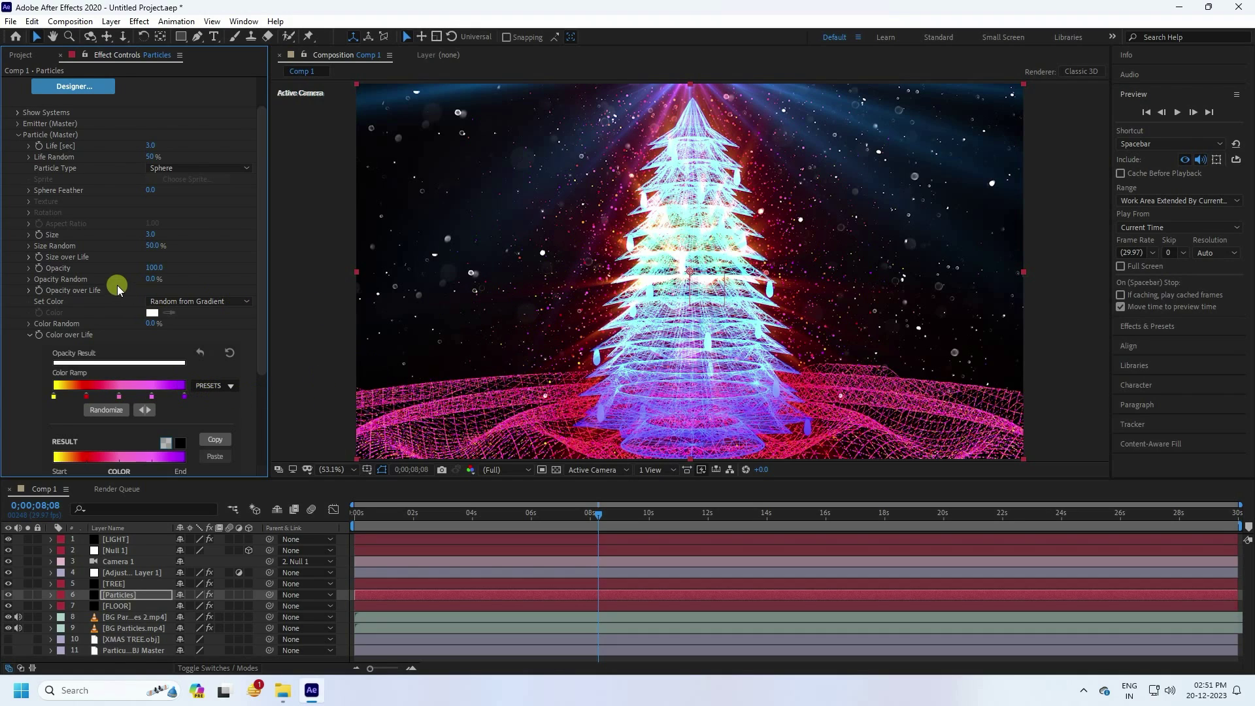
pyautogui.scroll(2, 105, 277)
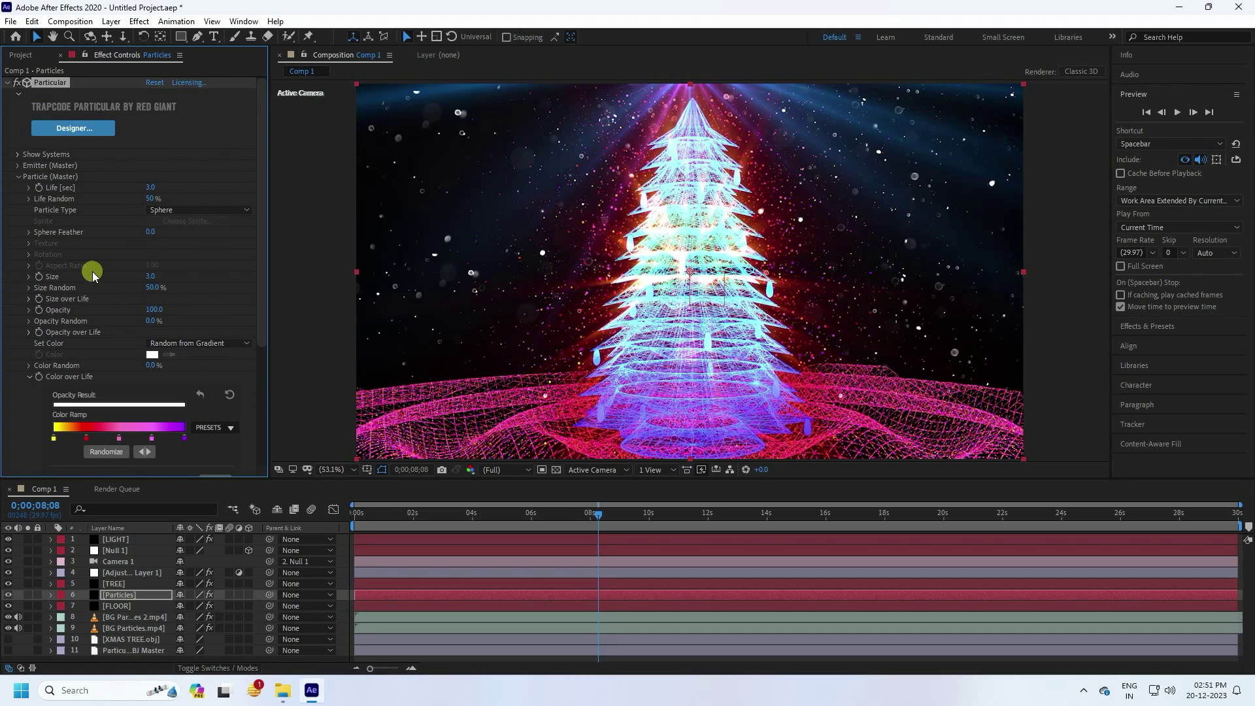
pyautogui.click(18, 178)
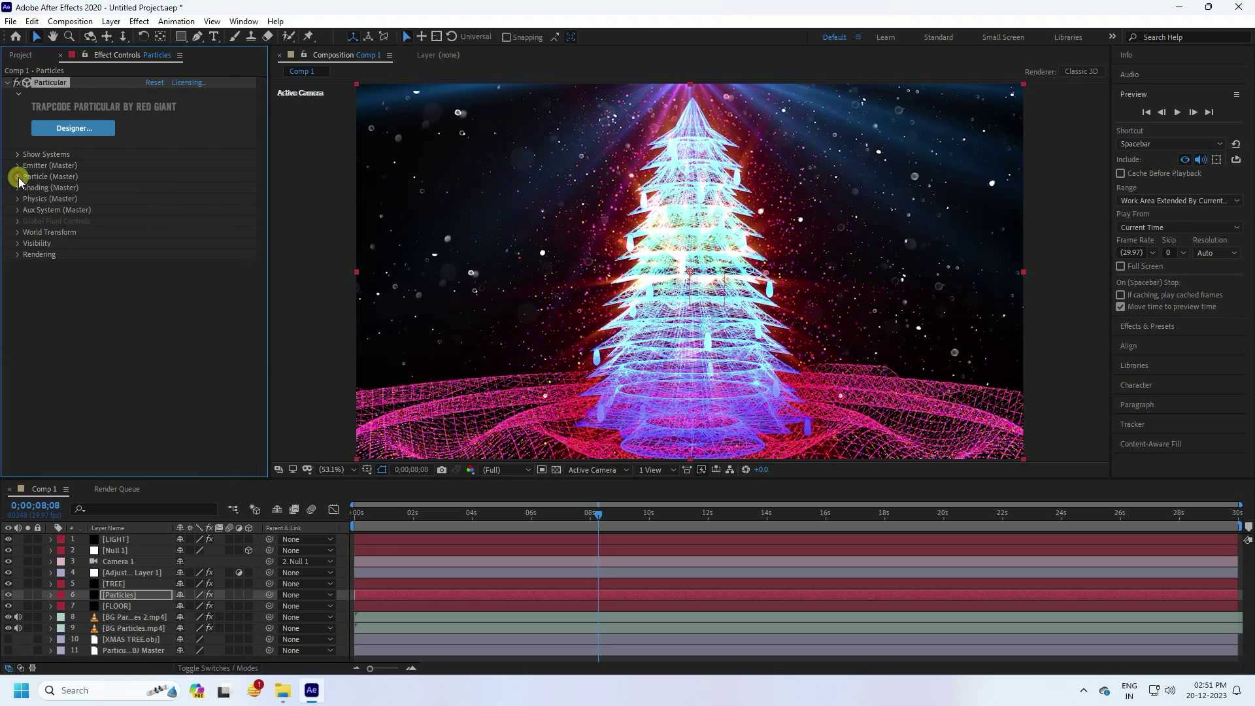
# Set the Air physics Turbulence Field to Affect Size 30 and Affect Position 10 for the Particles layer
pyautogui.click(16, 200)
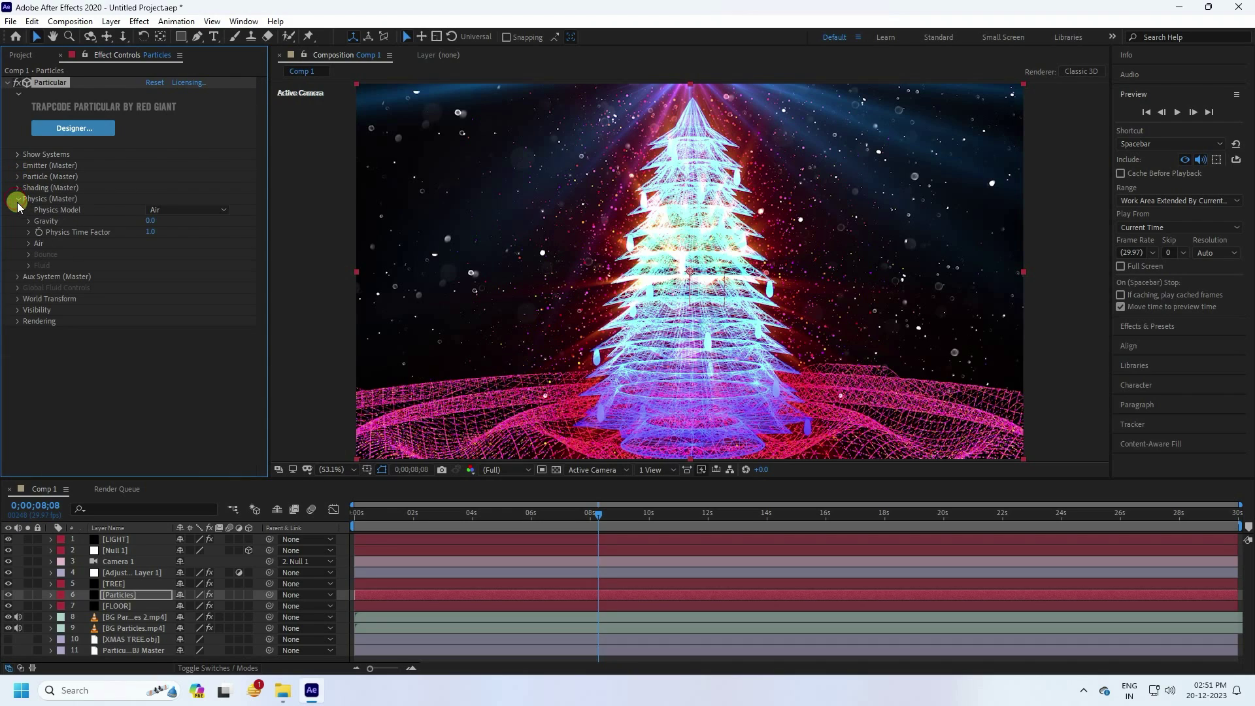
pyautogui.click(29, 243)
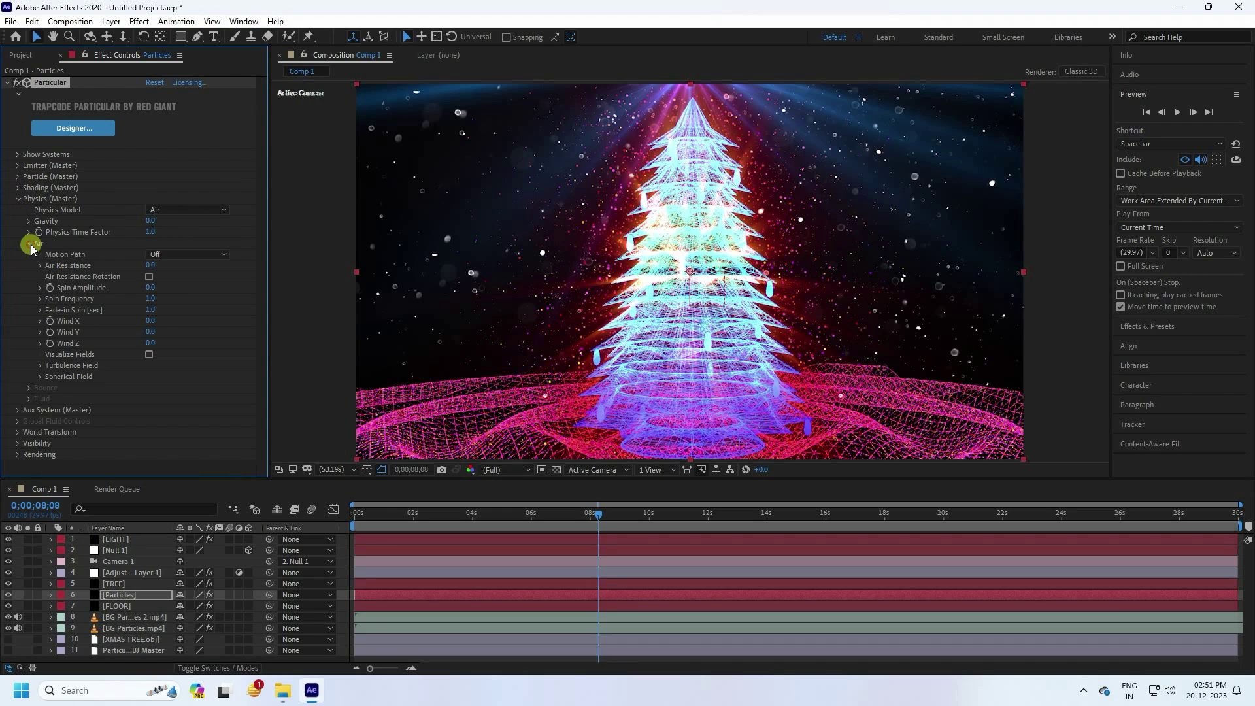
pyautogui.click(41, 366)
pyautogui.scroll(-1, 40, 366)
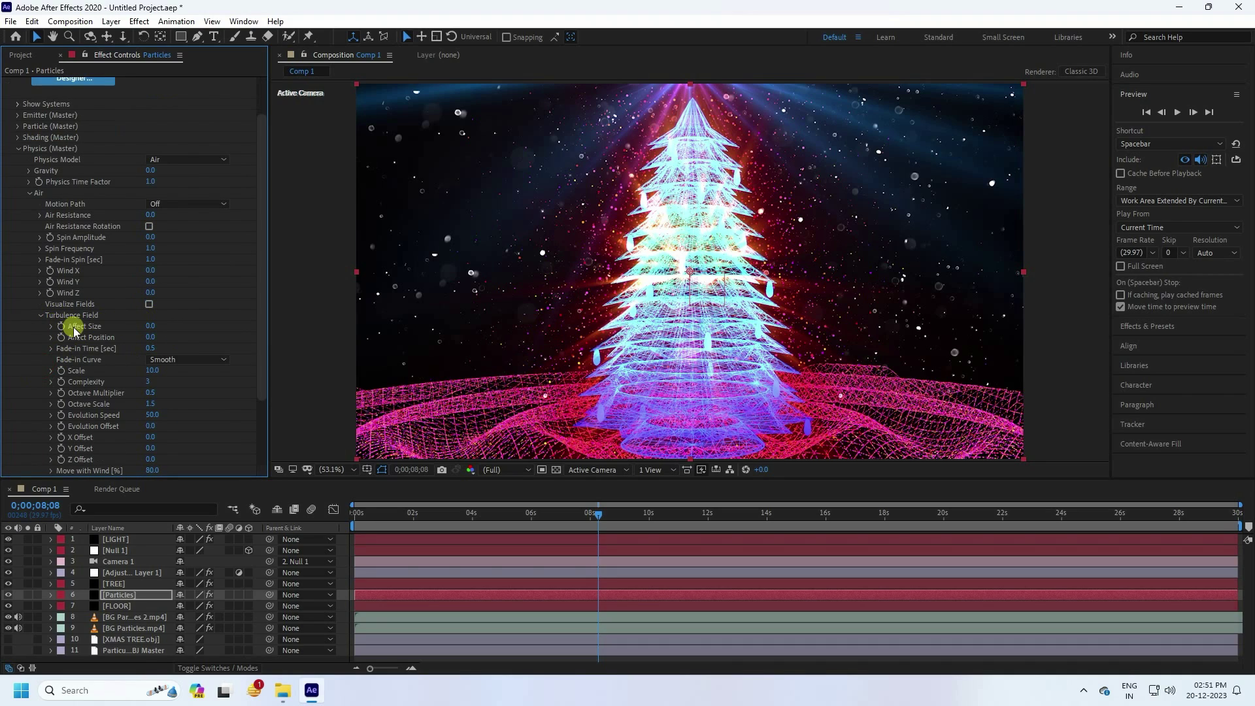
pyautogui.click(156, 326)
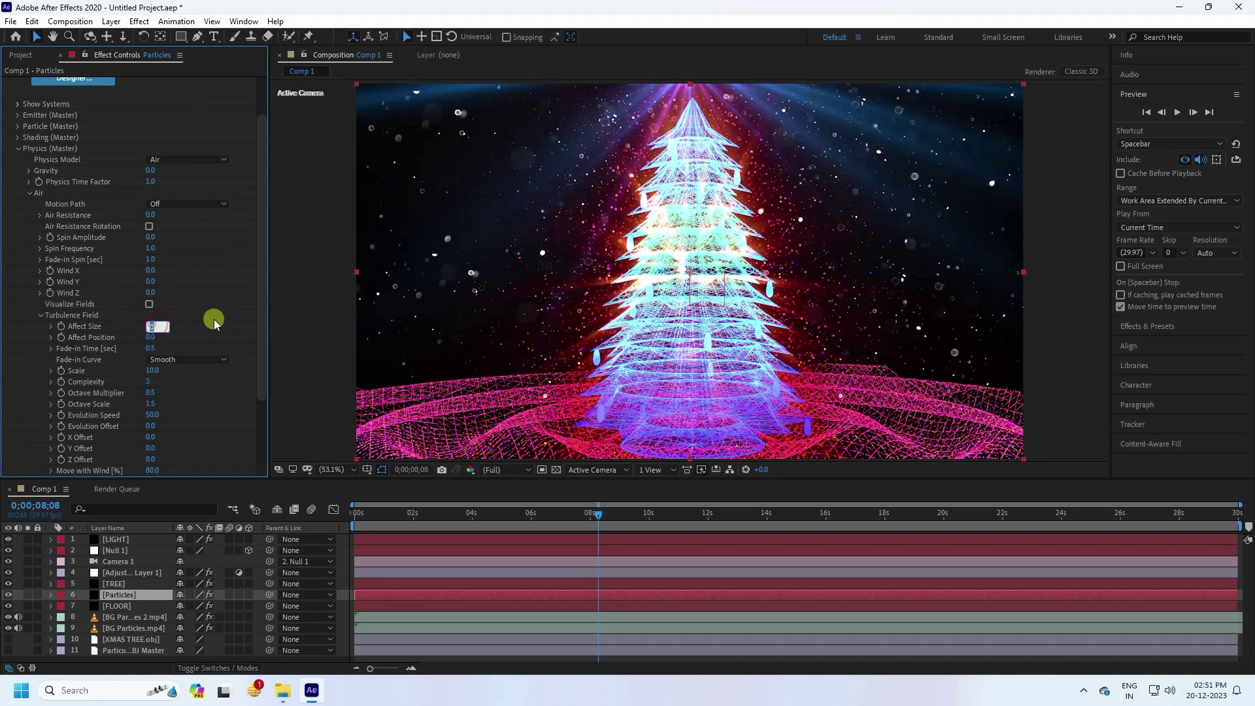
pyautogui.write('30')
pyautogui.press('Return')
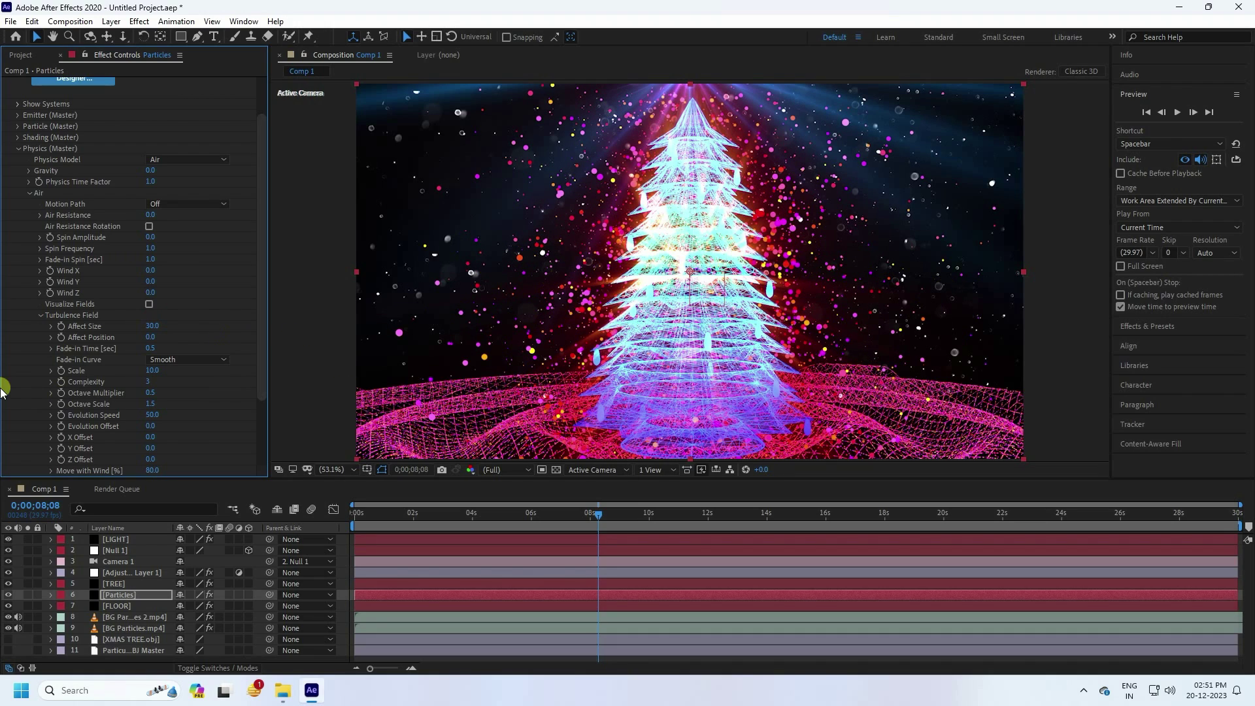
pyautogui.click(153, 336)
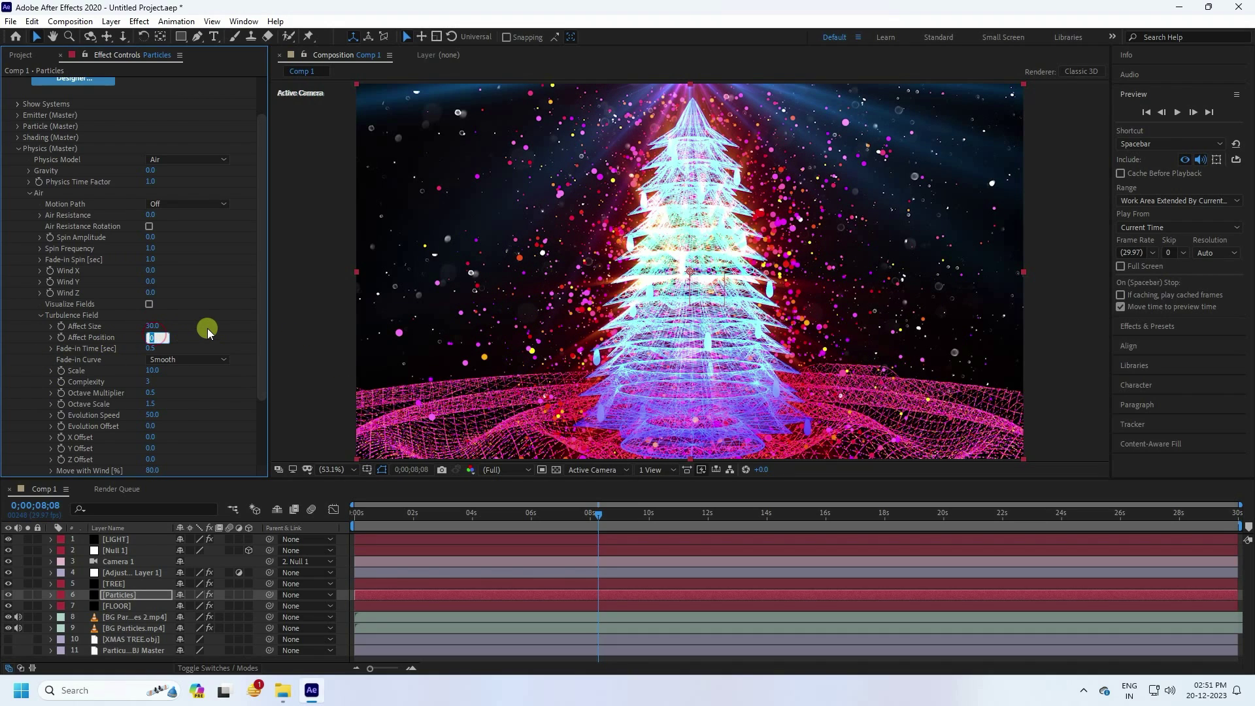
pyautogui.write('10')
pyautogui.press('Return')
pyautogui.click(18, 149)
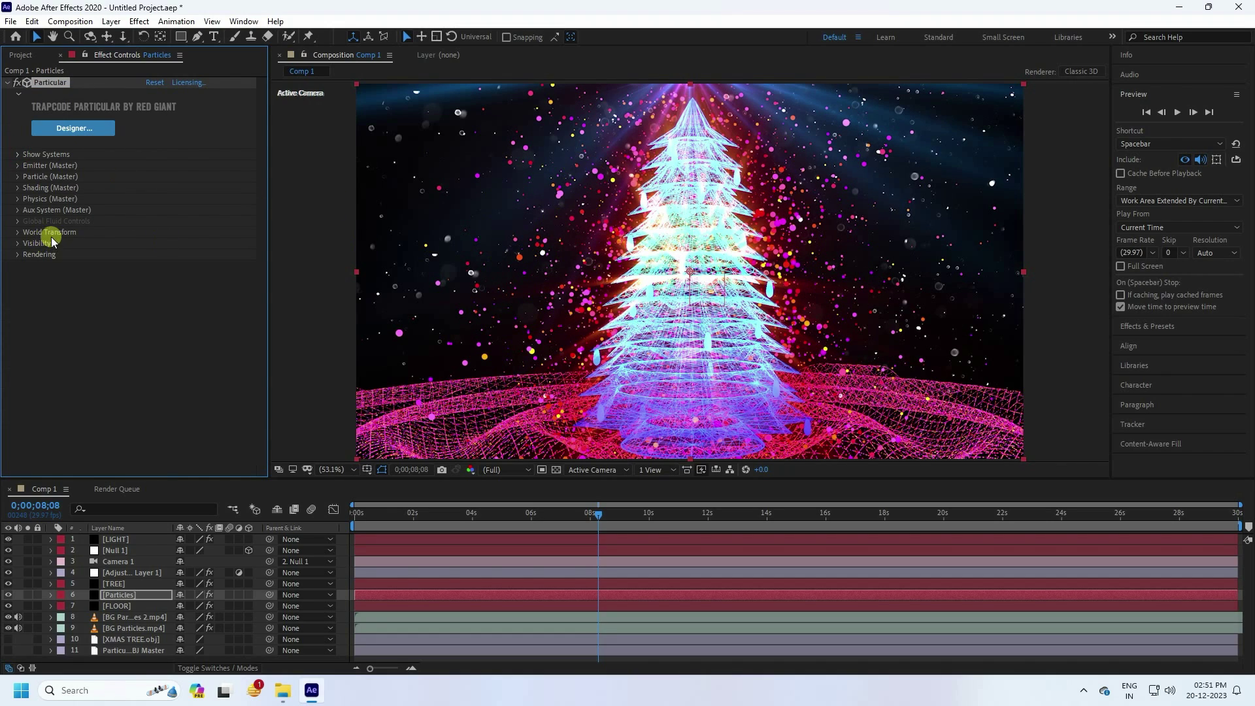
# Make the Particles layer's Aux System emit Continuously with Feather 0 and Size 1
pyautogui.click(19, 210)
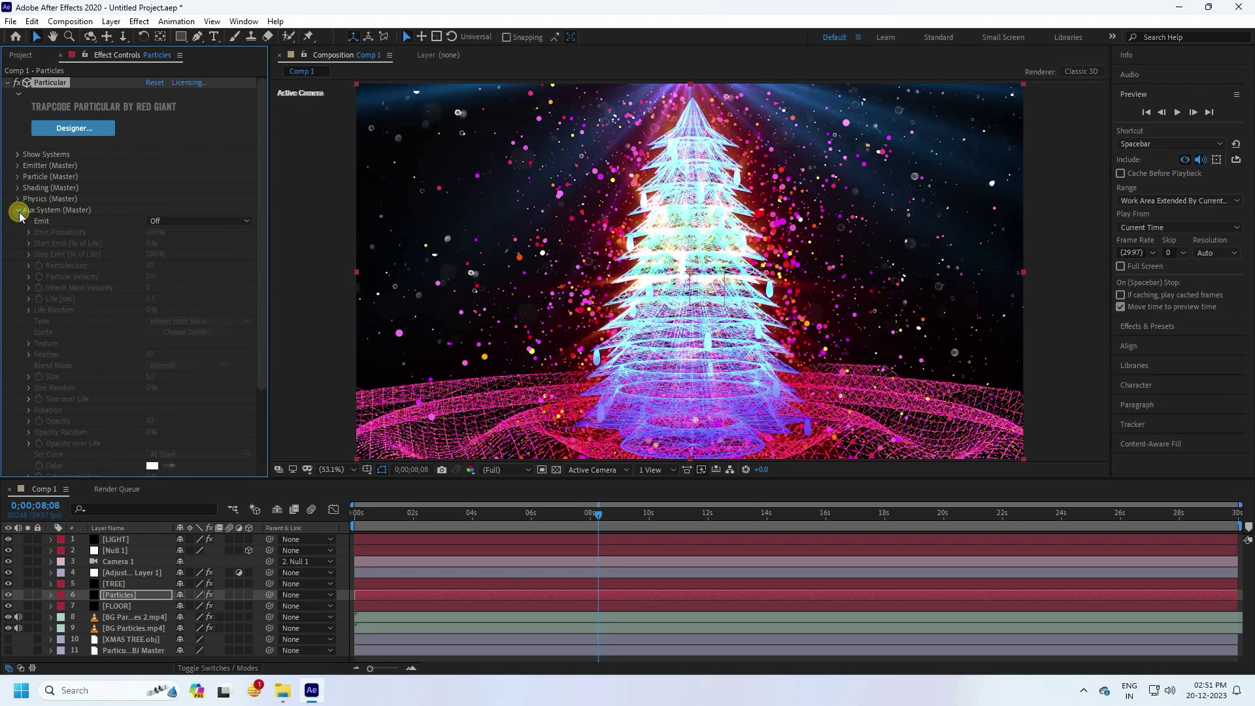
pyautogui.scroll(-1, 22, 209)
pyautogui.click(190, 171)
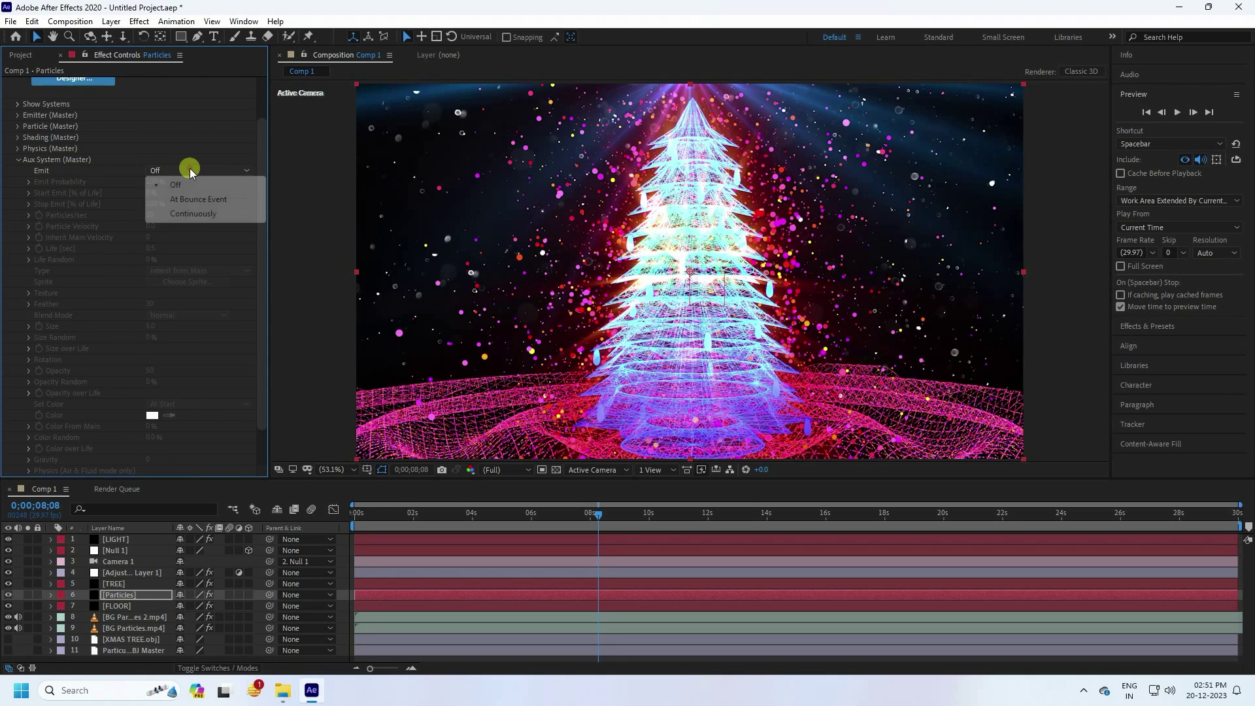
pyautogui.click(191, 214)
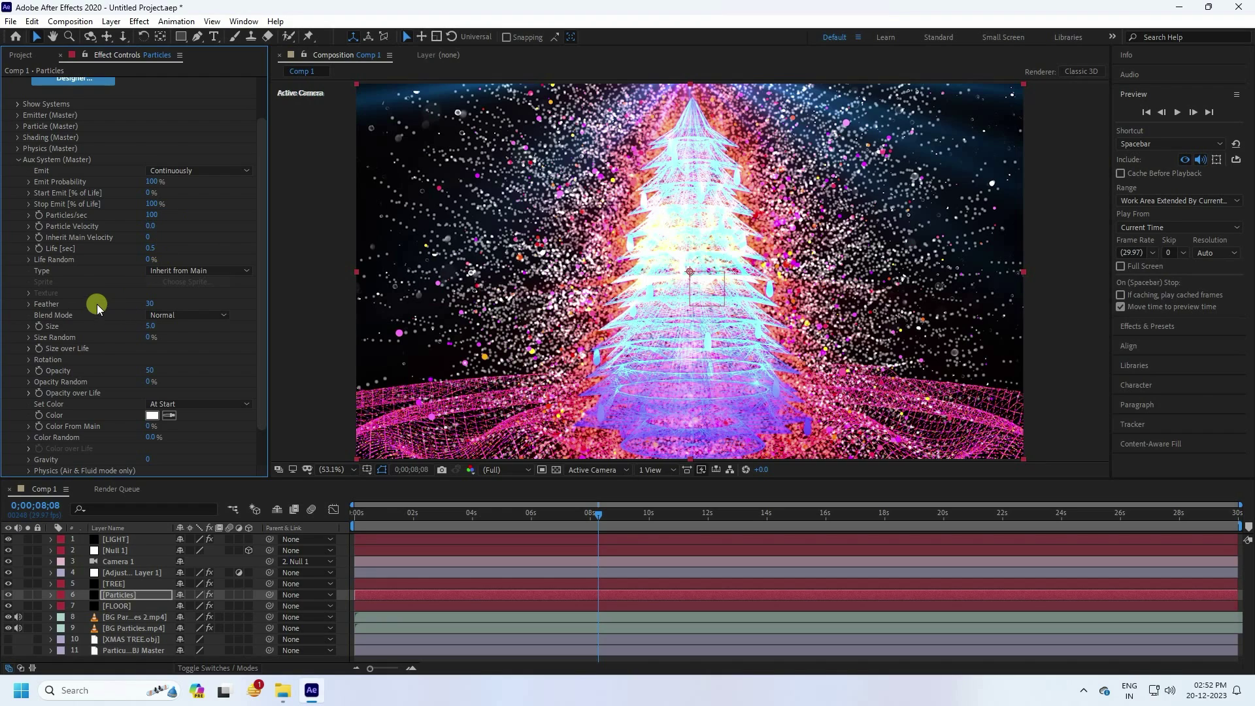
pyautogui.moveTo(128, 308)
pyautogui.mouseDown()
pyautogui.moveTo(98, 302)
pyautogui.moveTo(153, 326)
pyautogui.mouseUp()
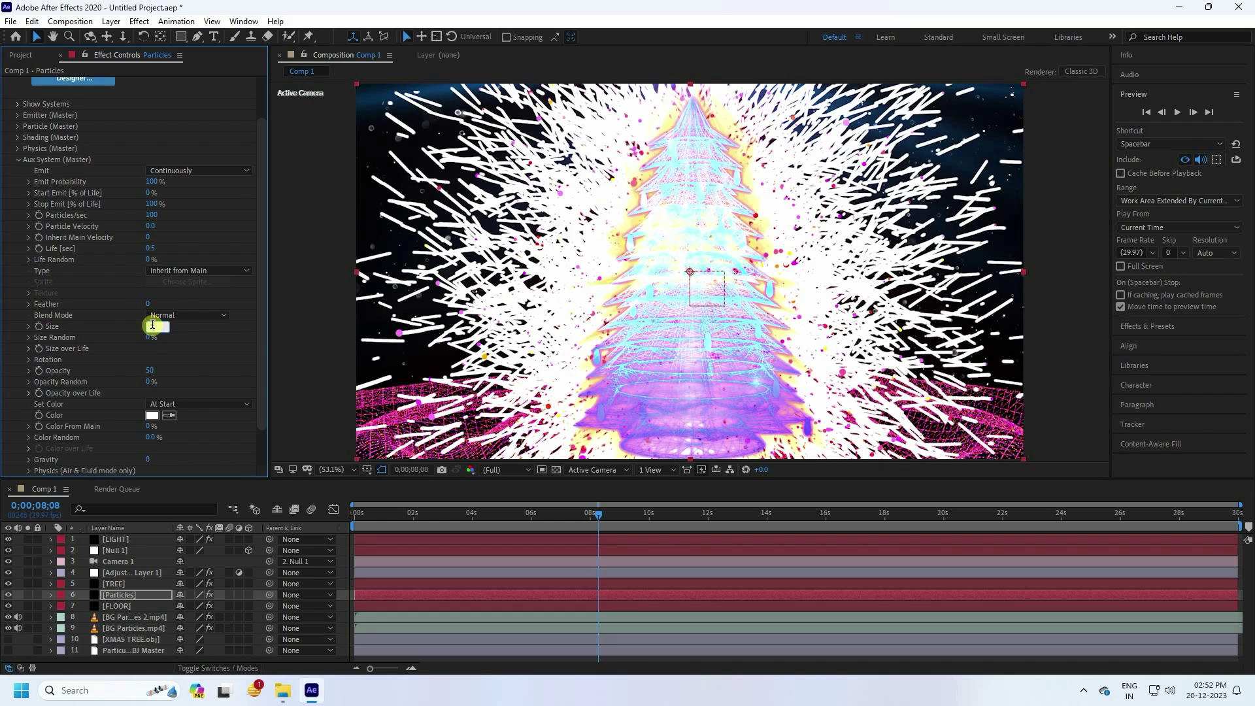
pyautogui.click(144, 351)
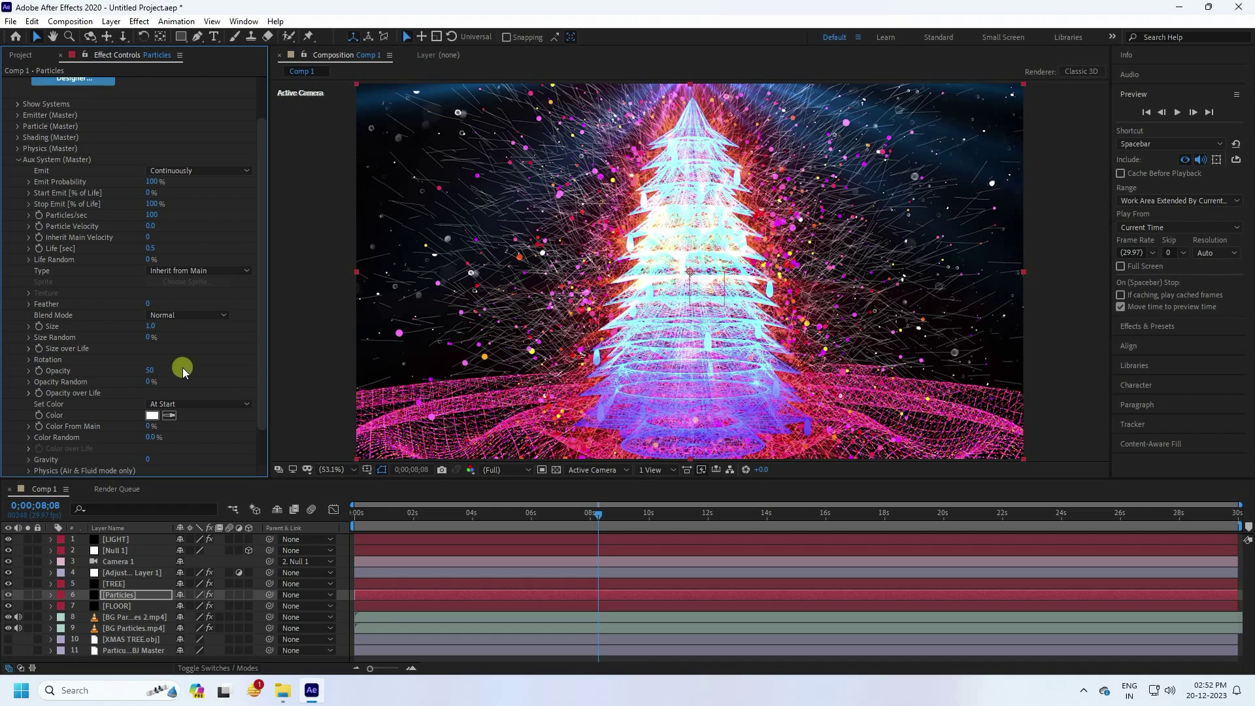
# Apply the triangular quick-rise, slow-fall preset curve to the Aux System's Size over Life and Opacity over Life
pyautogui.click(29, 348)
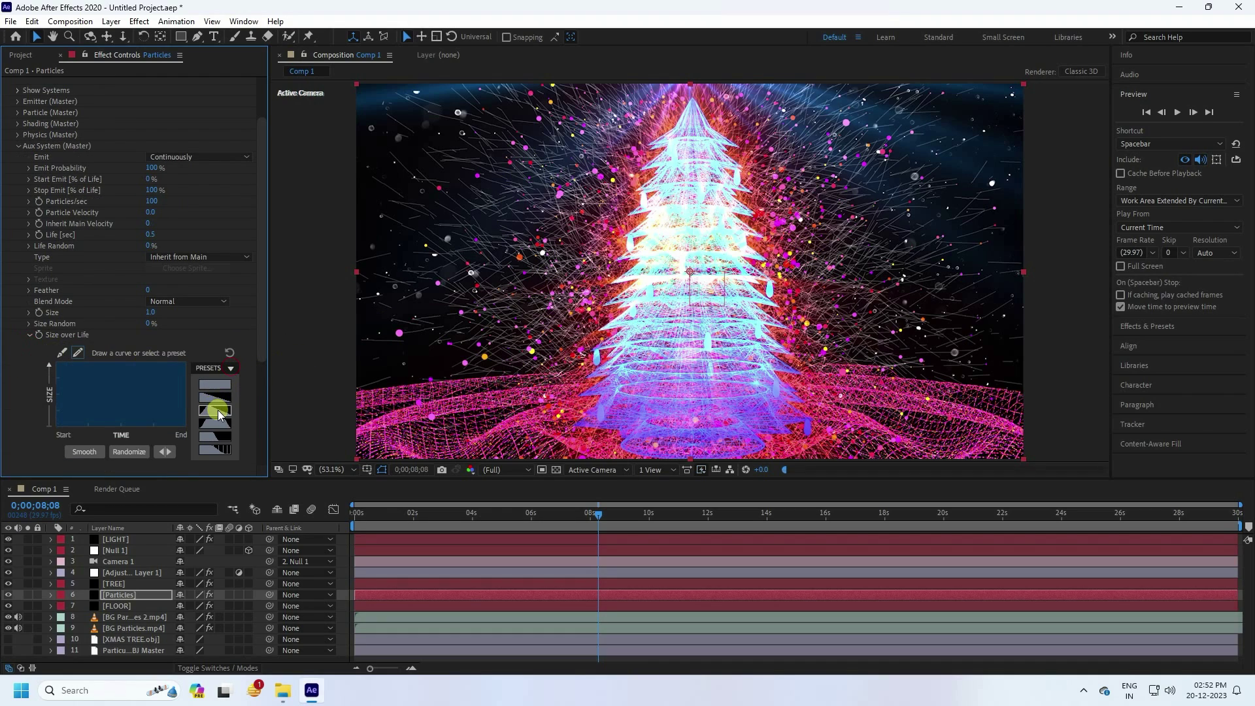
pyautogui.click(218, 417)
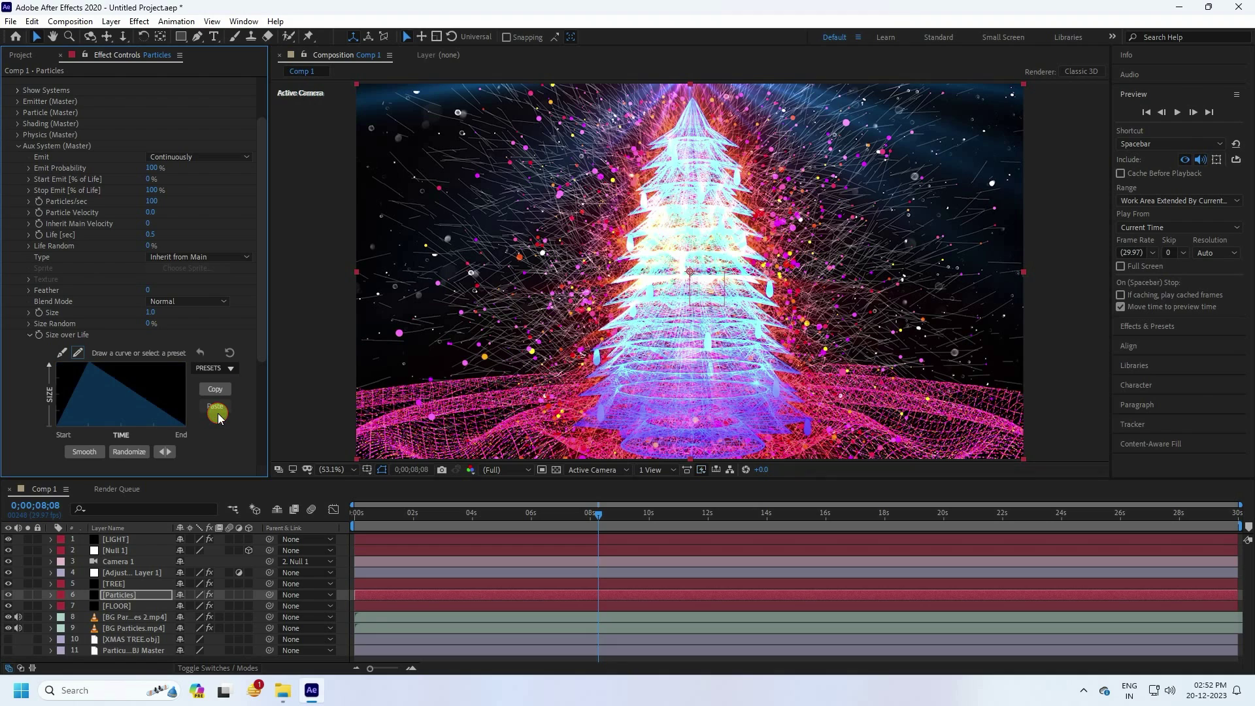
pyautogui.click(28, 334)
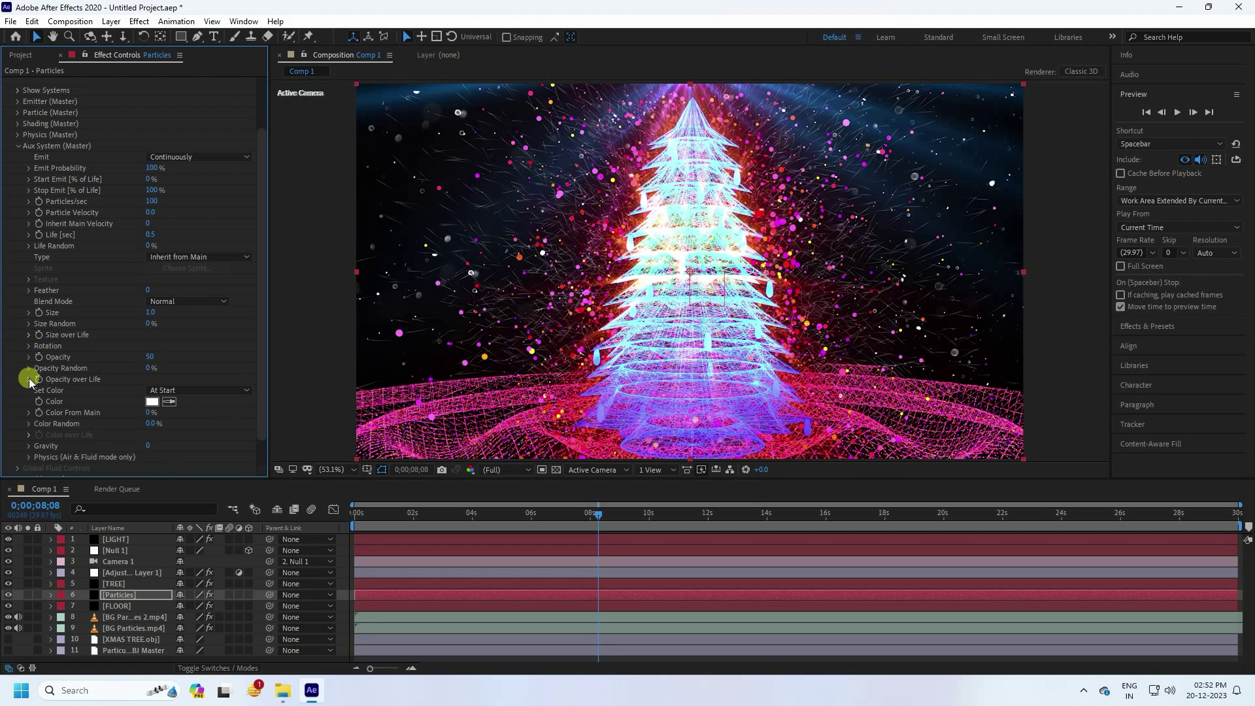
pyautogui.click(29, 379)
pyautogui.scroll(-1, 130, 376)
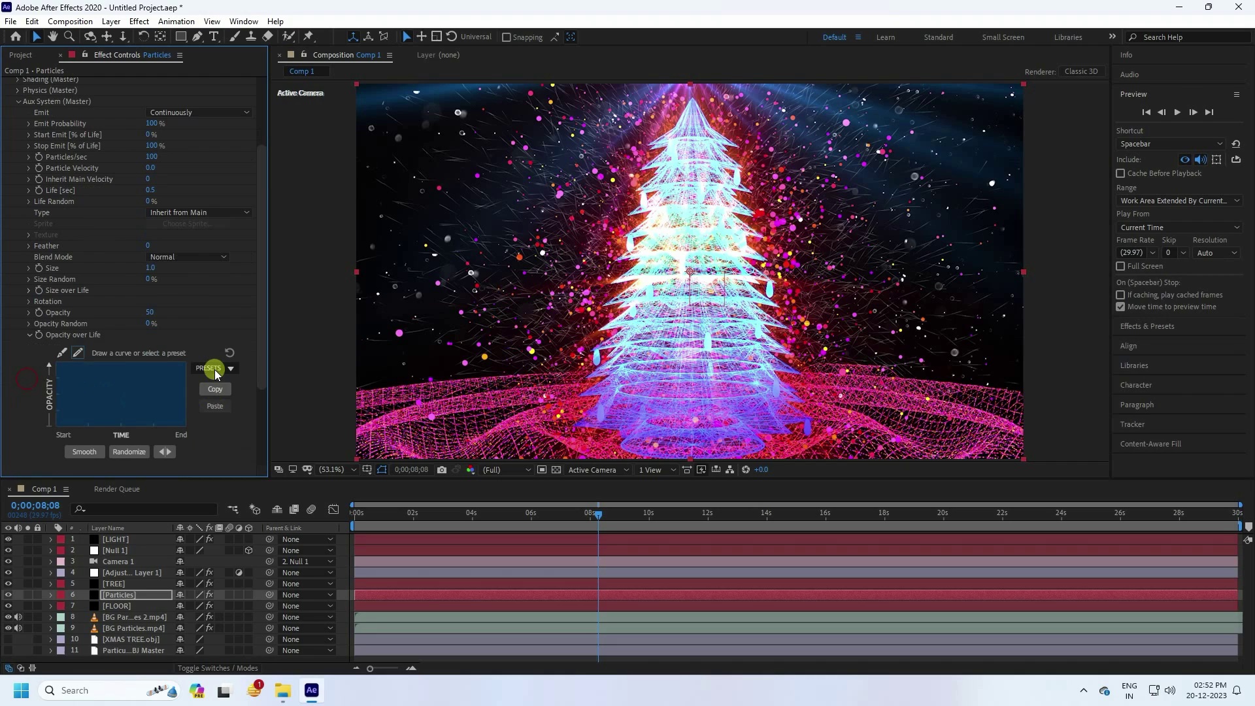
pyautogui.click(216, 372)
pyautogui.click(218, 416)
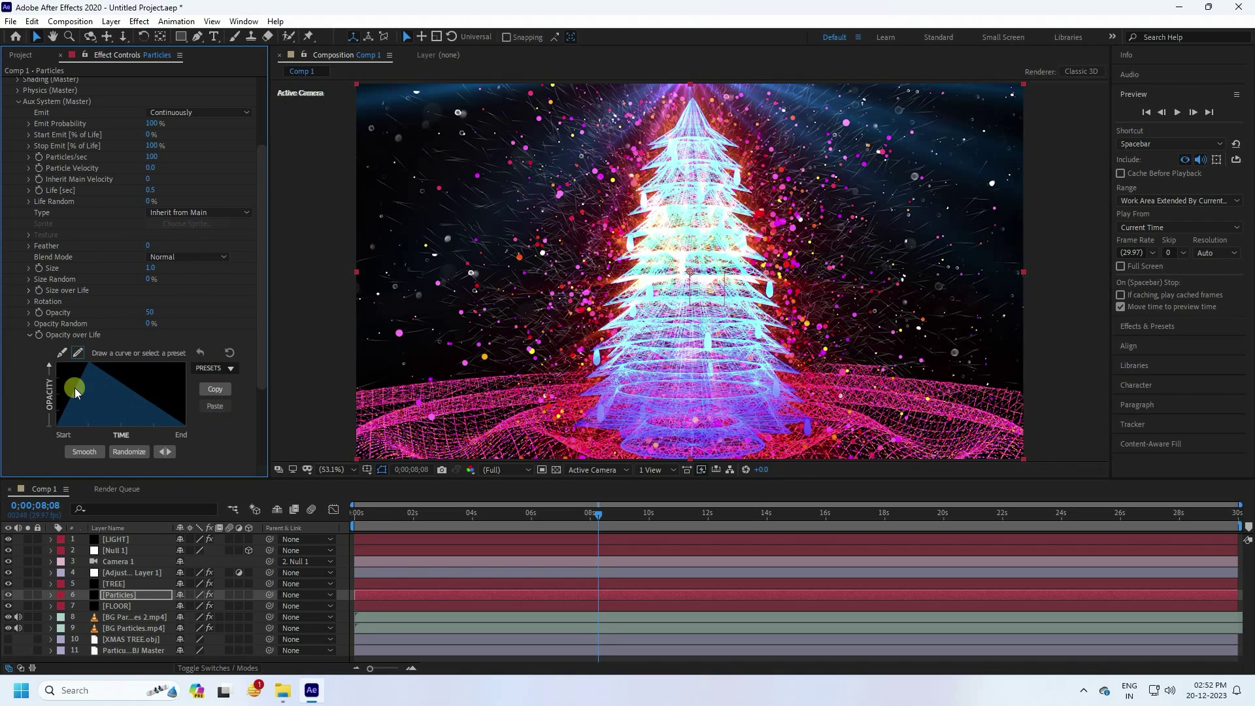
# Examine the tree and the surrounding particle trails at 100% magnification, then fit the whole composition in view
pyautogui.click(29, 334)
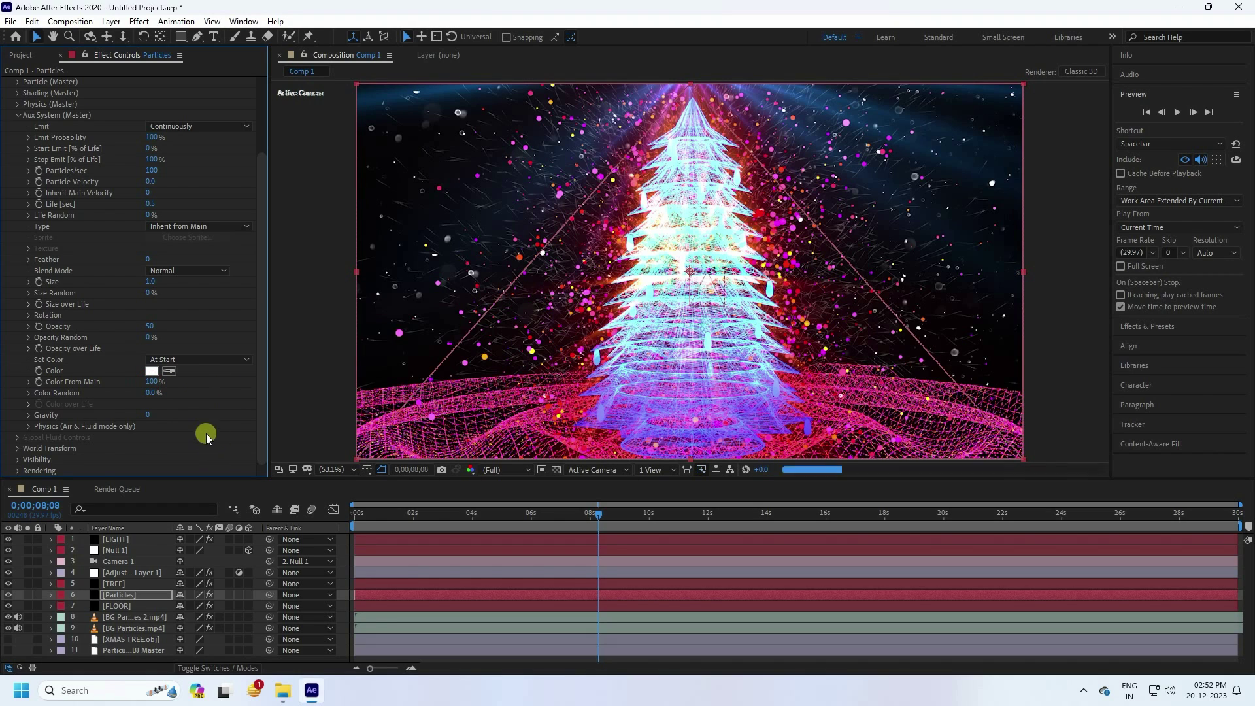
pyautogui.press('/')
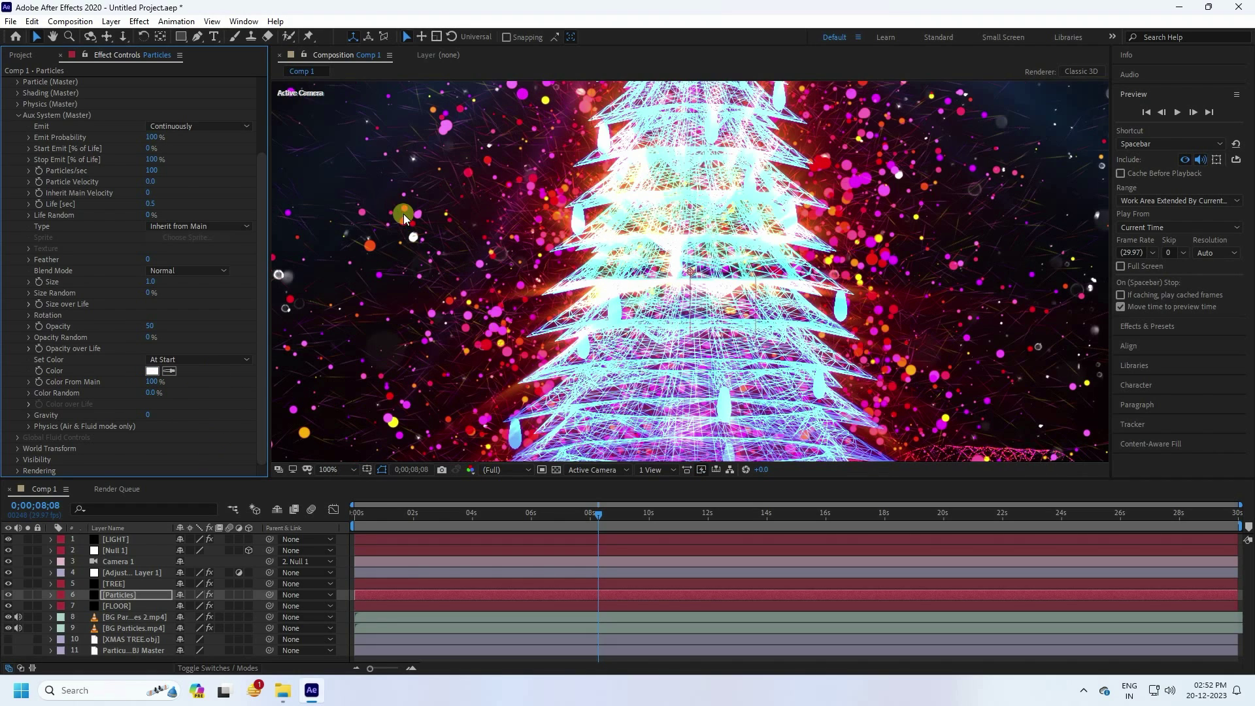
pyautogui.press('h')
pyautogui.moveTo(402, 230); pyautogui.dragTo(350, 273)
pyautogui.press('v')
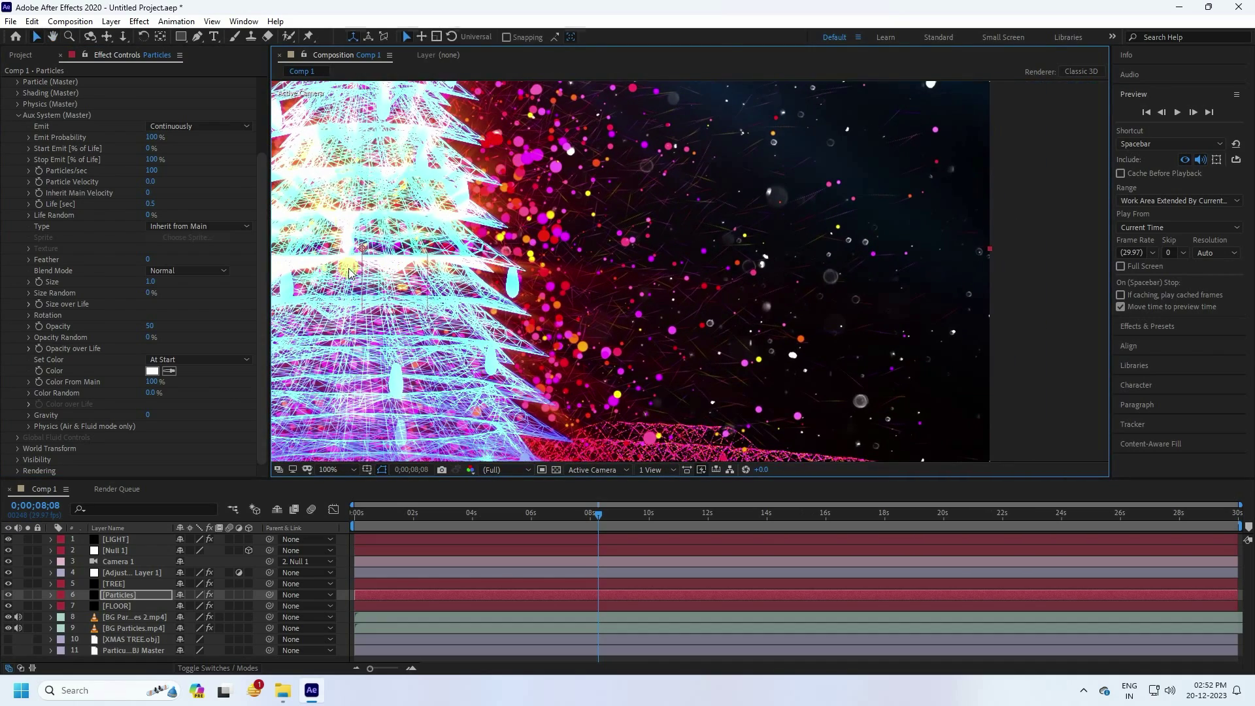
pyautogui.press('h')
pyautogui.moveTo(556, 296); pyautogui.dragTo(569, 108)
pyautogui.press('v')
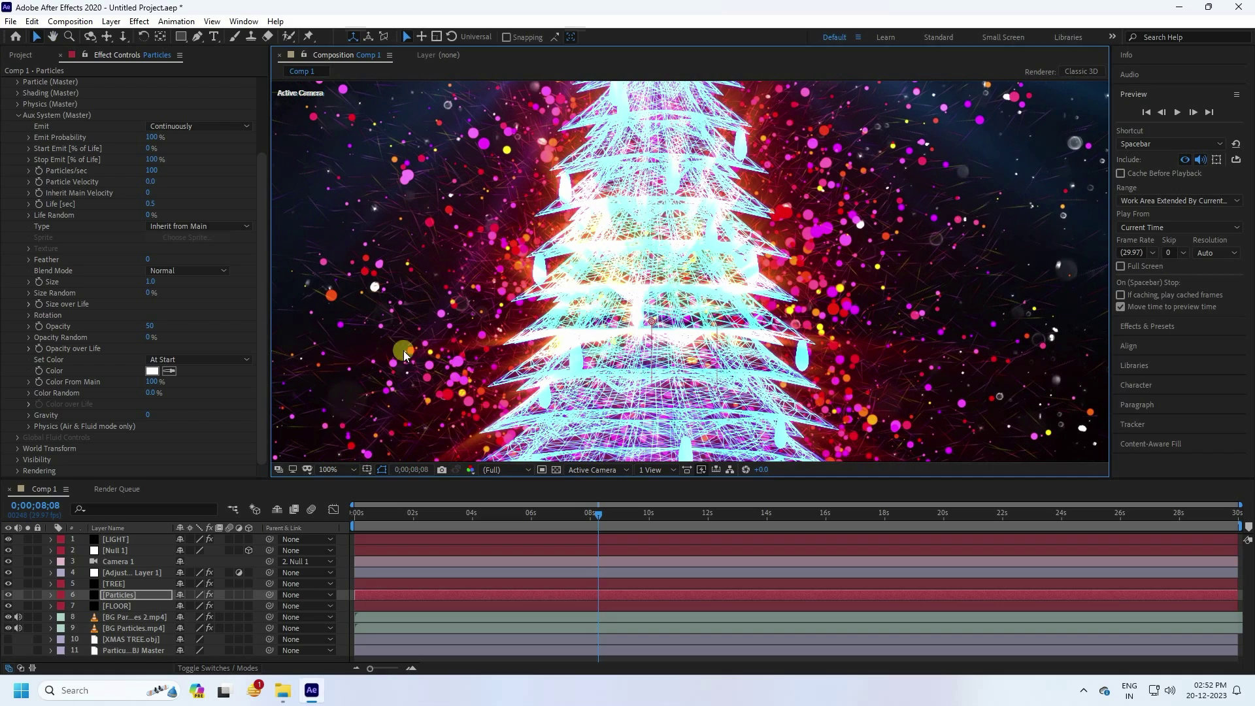
pyautogui.click(330, 469)
pyautogui.click(353, 251)
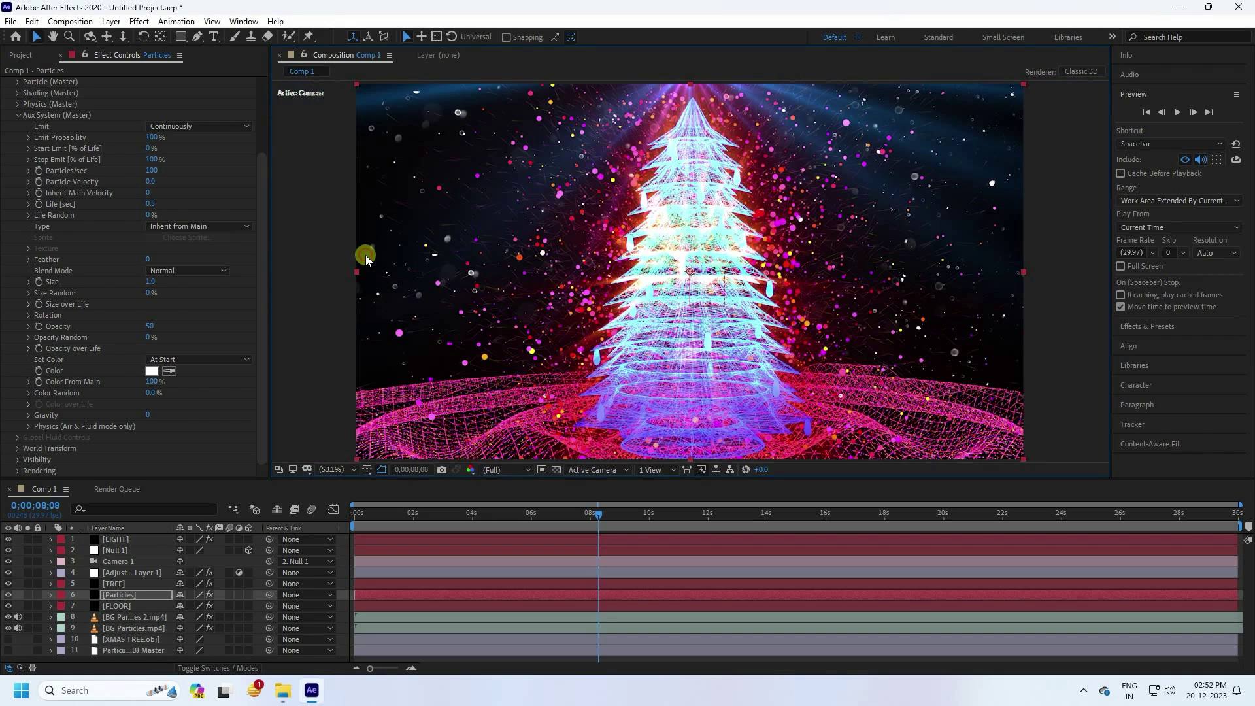
# Find the Stylize Glow effect and apply it to the Particles layer
pyautogui.click(1164, 333)
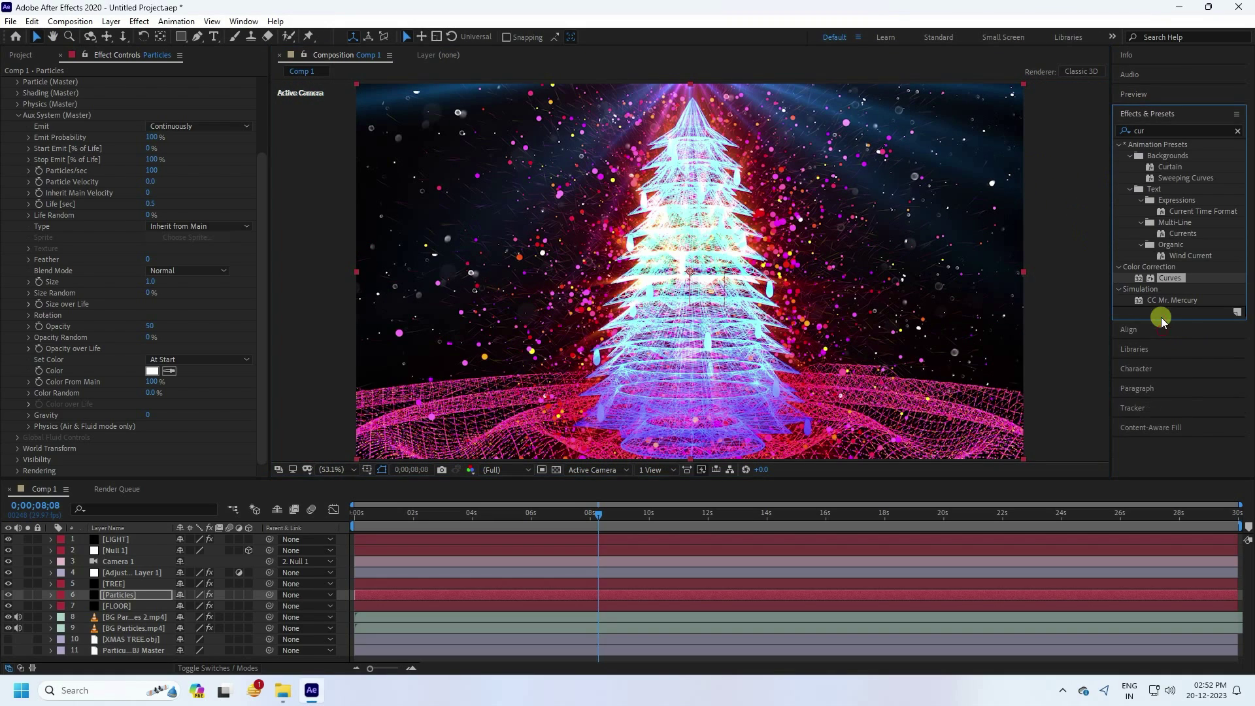
pyautogui.moveTo(1161, 131); pyautogui.dragTo(1073, 133)
pyautogui.write('glo')
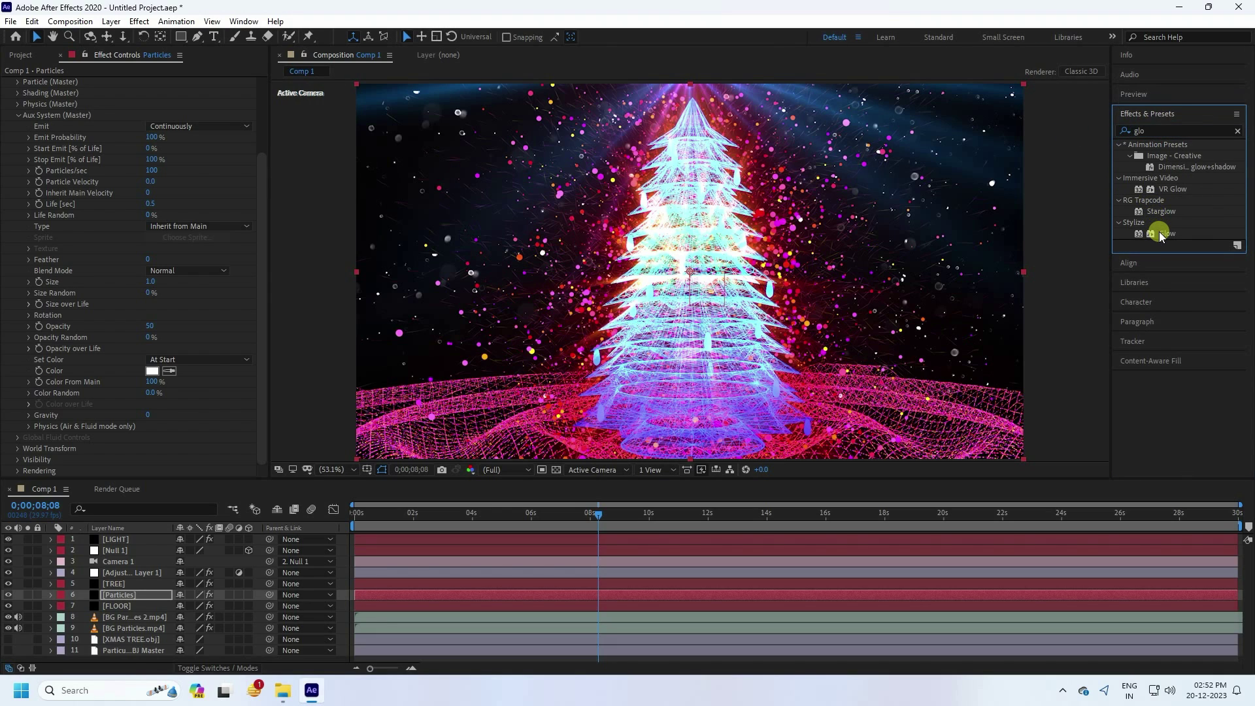
pyautogui.moveTo(1167, 233); pyautogui.dragTo(120, 596)
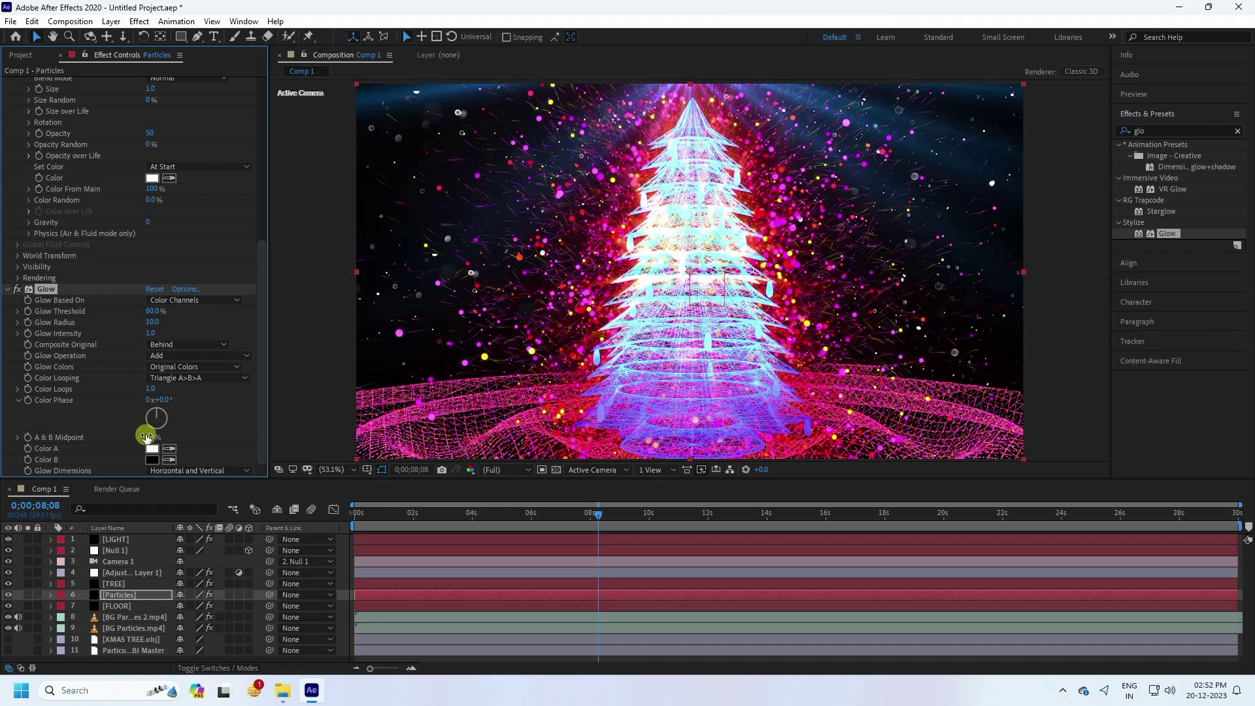
# Set the Particles layer's Glow Threshold to 20%, Glow Radius to 5 and Glow Intensity to 2
pyautogui.click(153, 313)
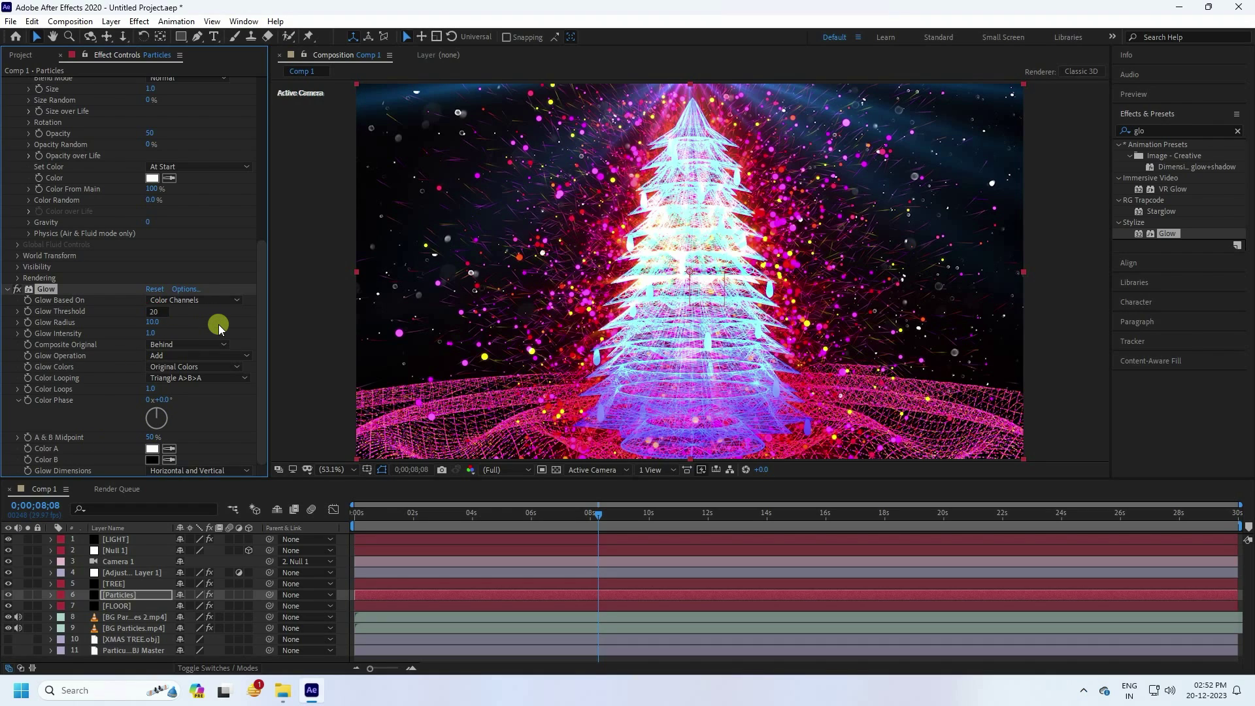
pyautogui.write('20')
pyautogui.press('Tab')
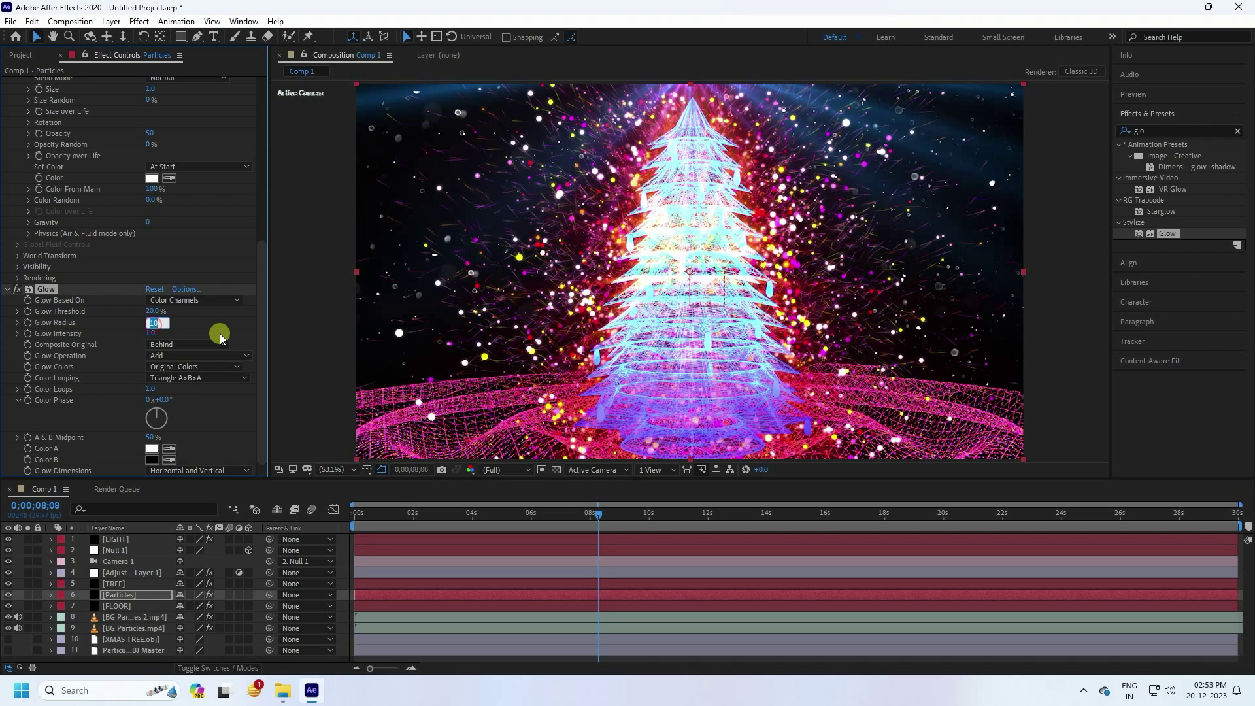
pyautogui.write('5')
pyautogui.press('Return')
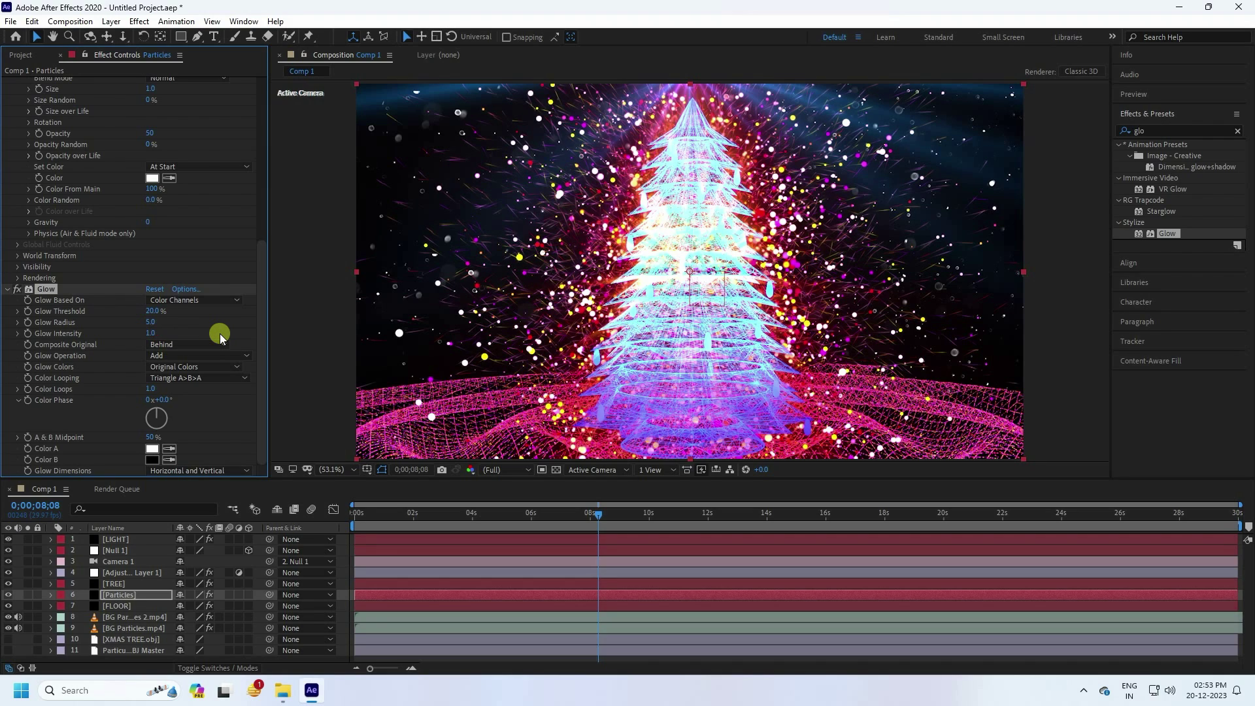
pyautogui.click(336, 479)
pyautogui.click(359, 253)
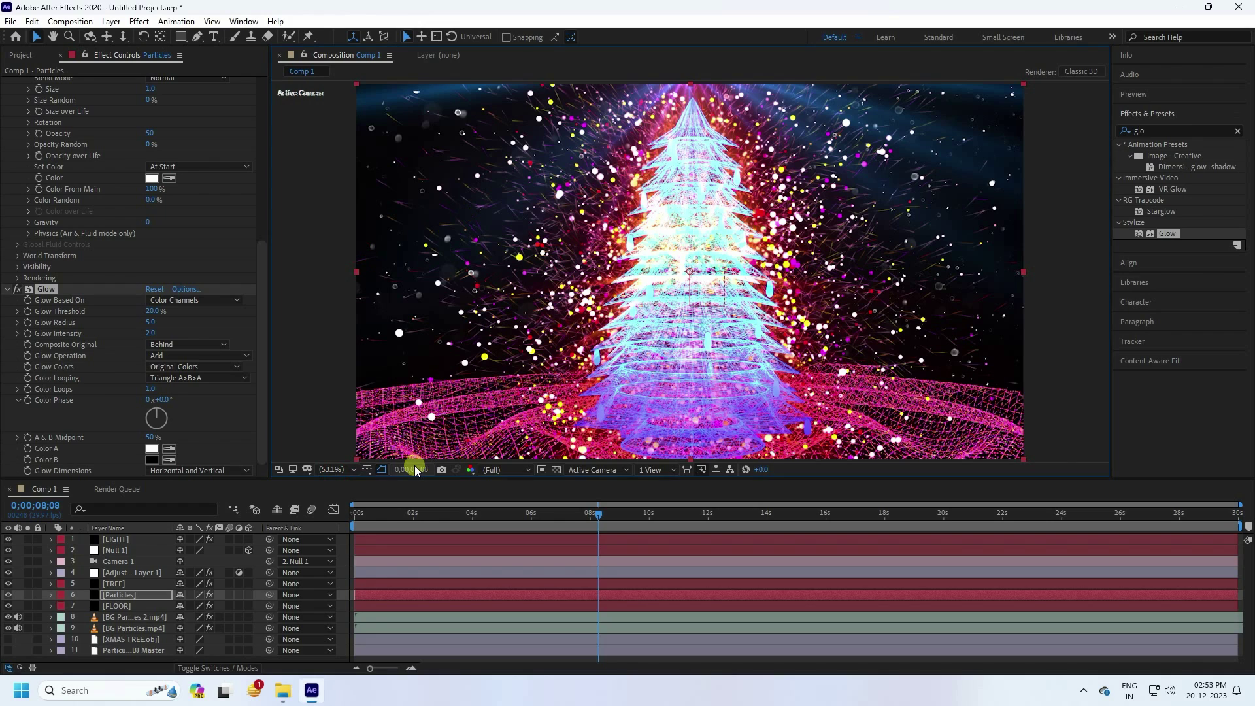
# Create a black 1920 x 1080 solid and place it beneath all other layers in the composition
pyautogui.moveTo(410, 479); pyautogui.dragTo(407, 496)
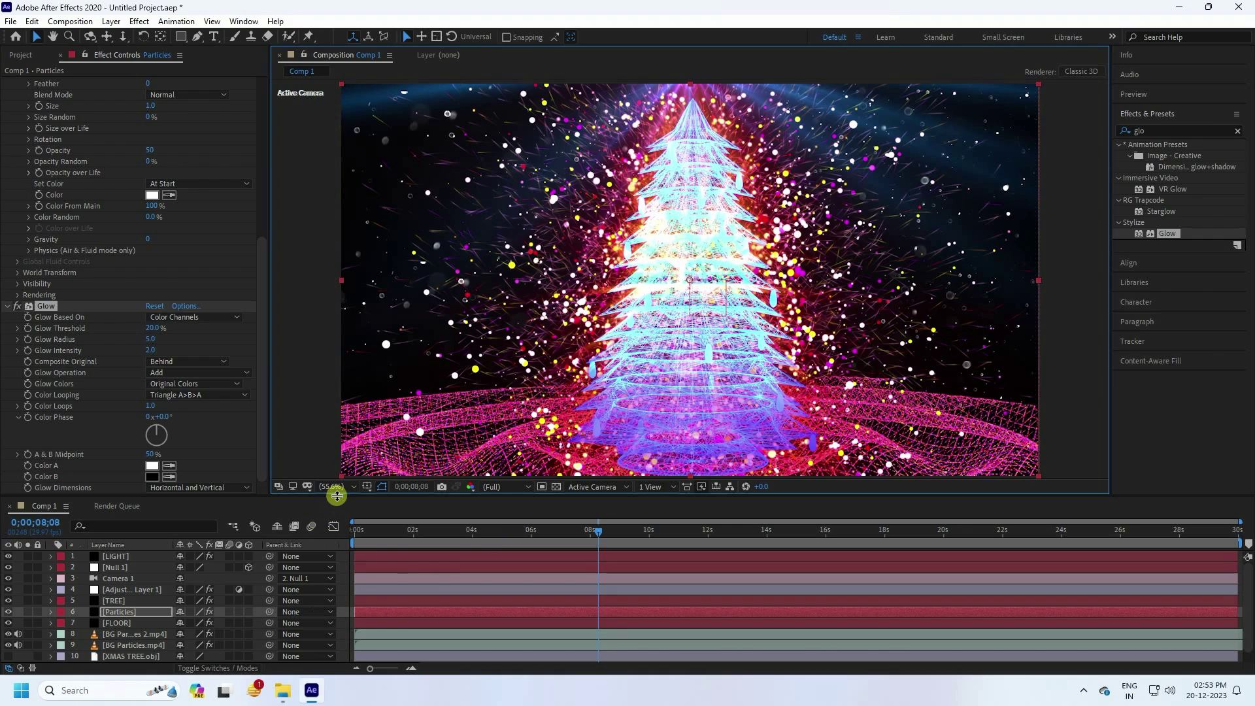
pyautogui.moveTo(337, 497); pyautogui.dragTo(336, 458)
pyautogui.rightClick(127, 635)
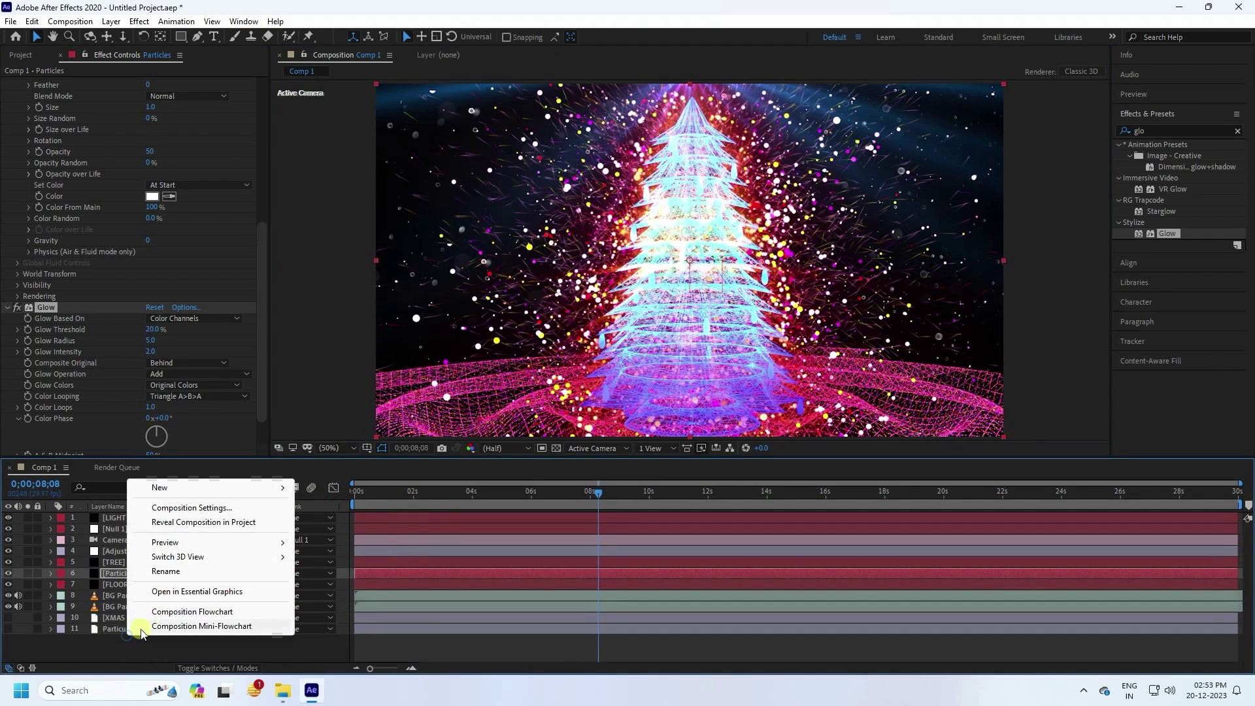
pyautogui.moveTo(182, 492)
pyautogui.click(323, 521)
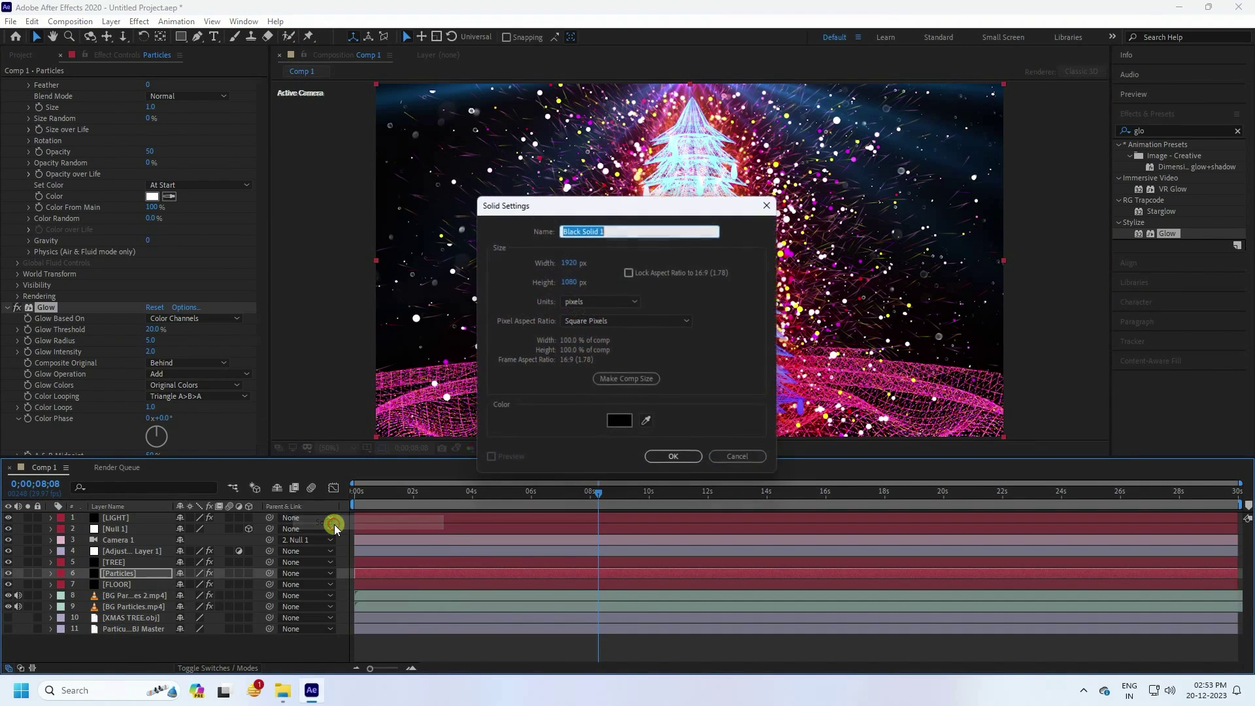
pyautogui.click(667, 457)
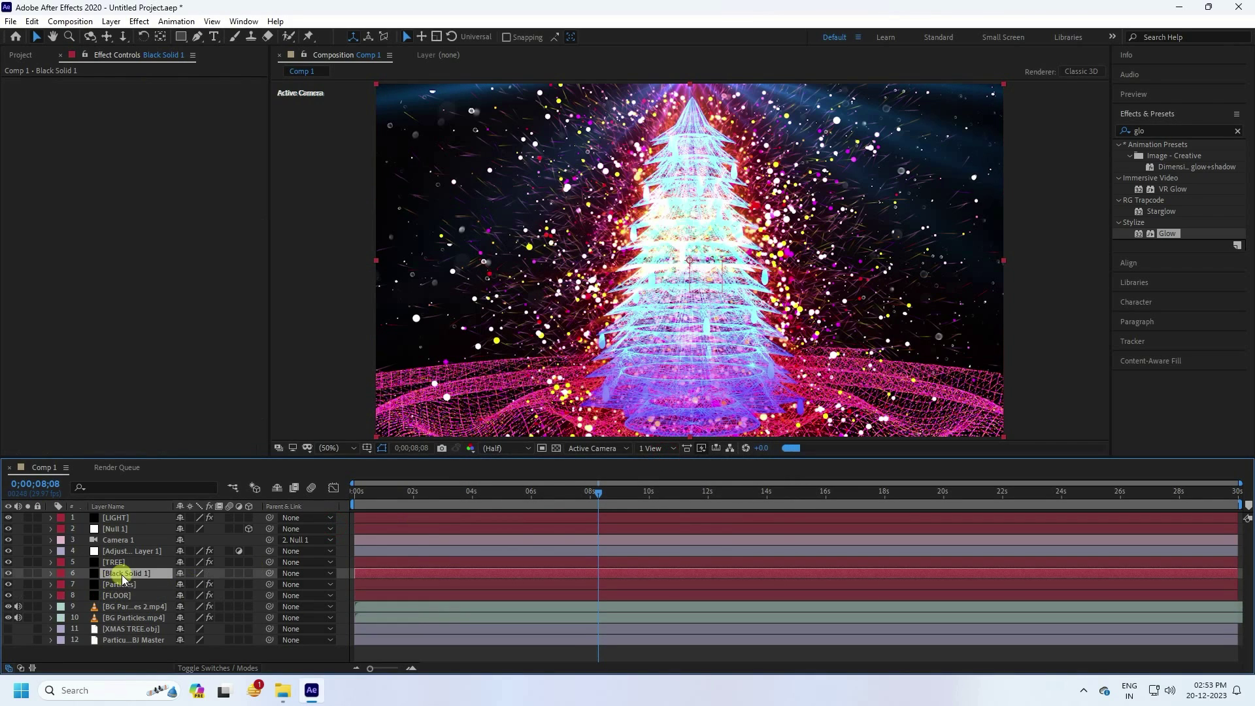
pyautogui.moveTo(121, 574); pyautogui.dragTo(119, 653)
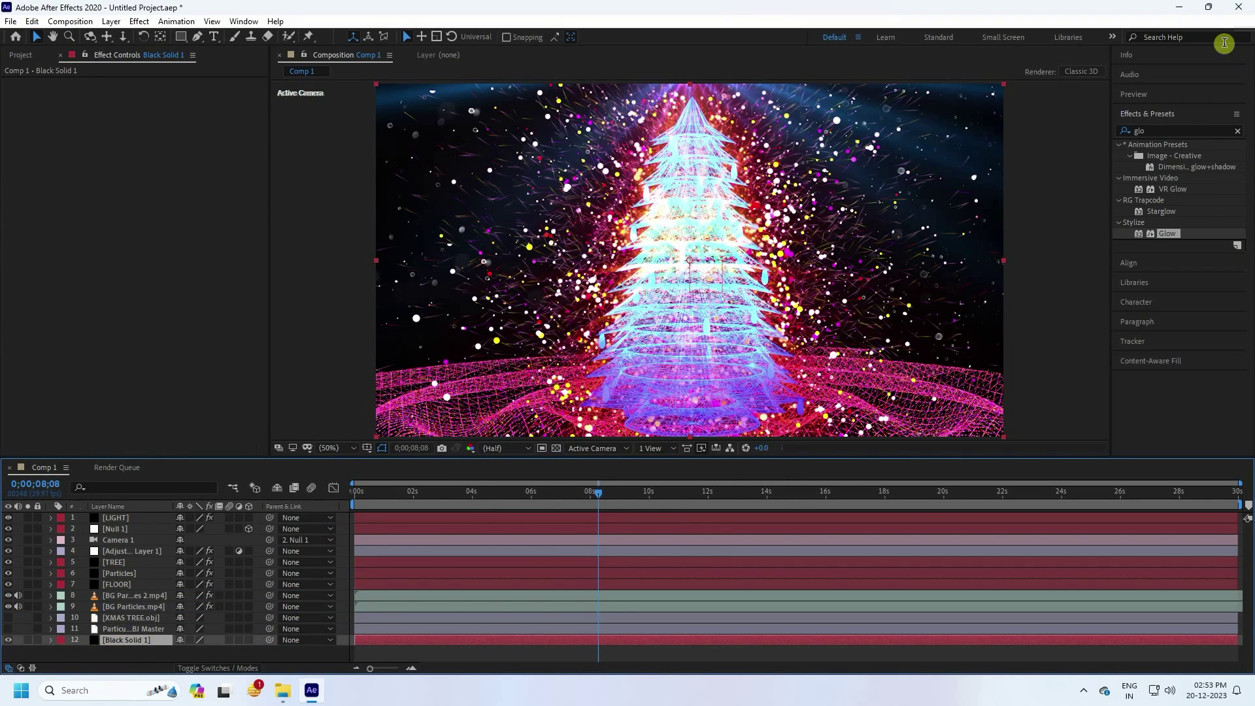
# Apply the Gradient Ramp effect to the new background solid and swap its start and end colors
pyautogui.click(1139, 134)
pyautogui.click(1170, 132)
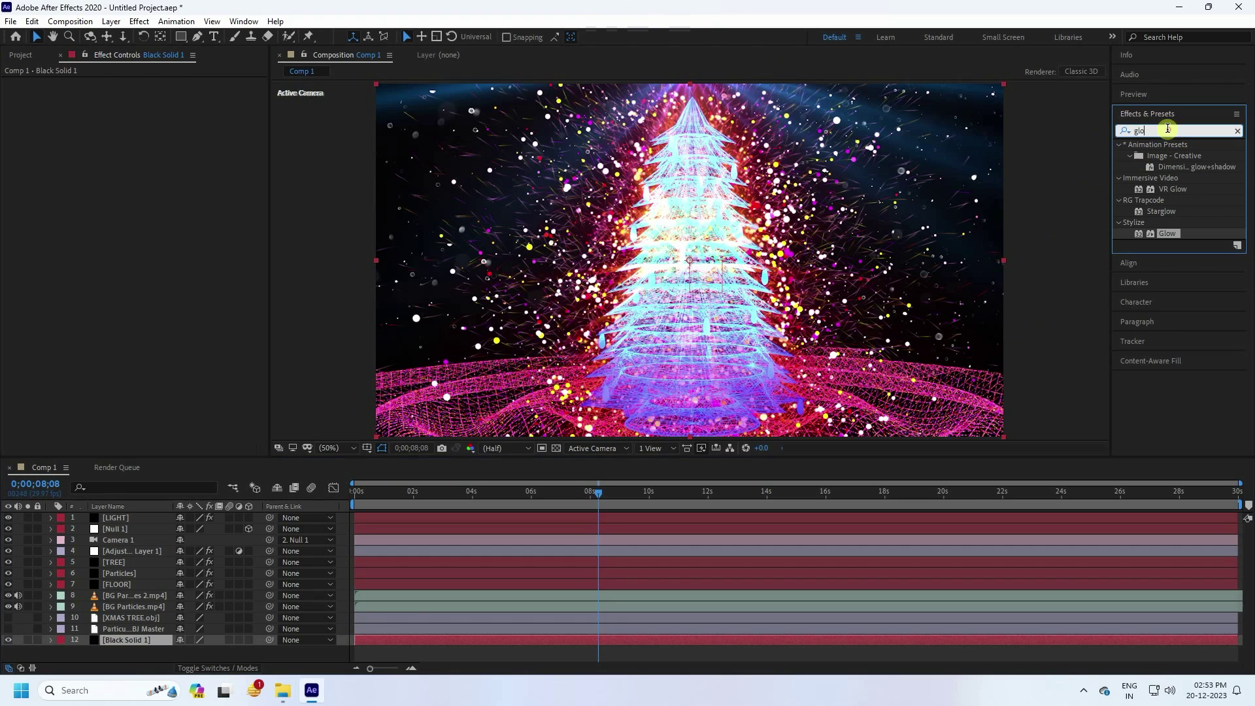
pyautogui.write('ramp')
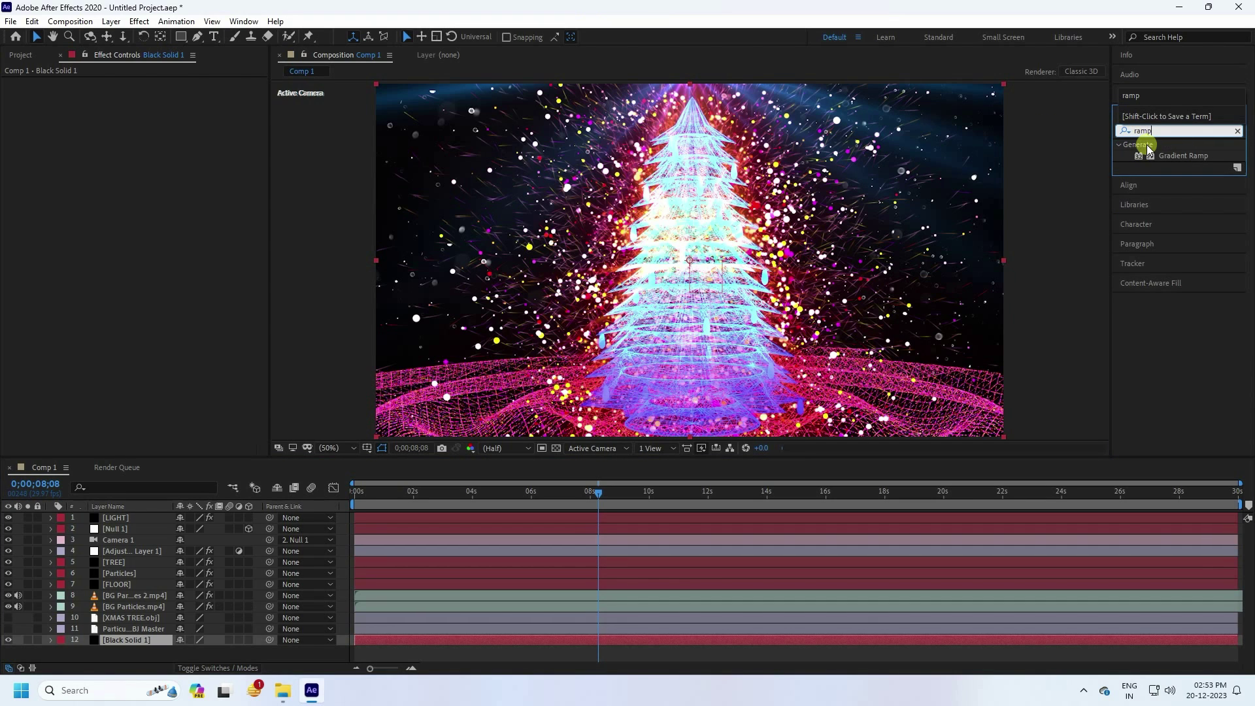
pyautogui.moveTo(1170, 156); pyautogui.dragTo(112, 639)
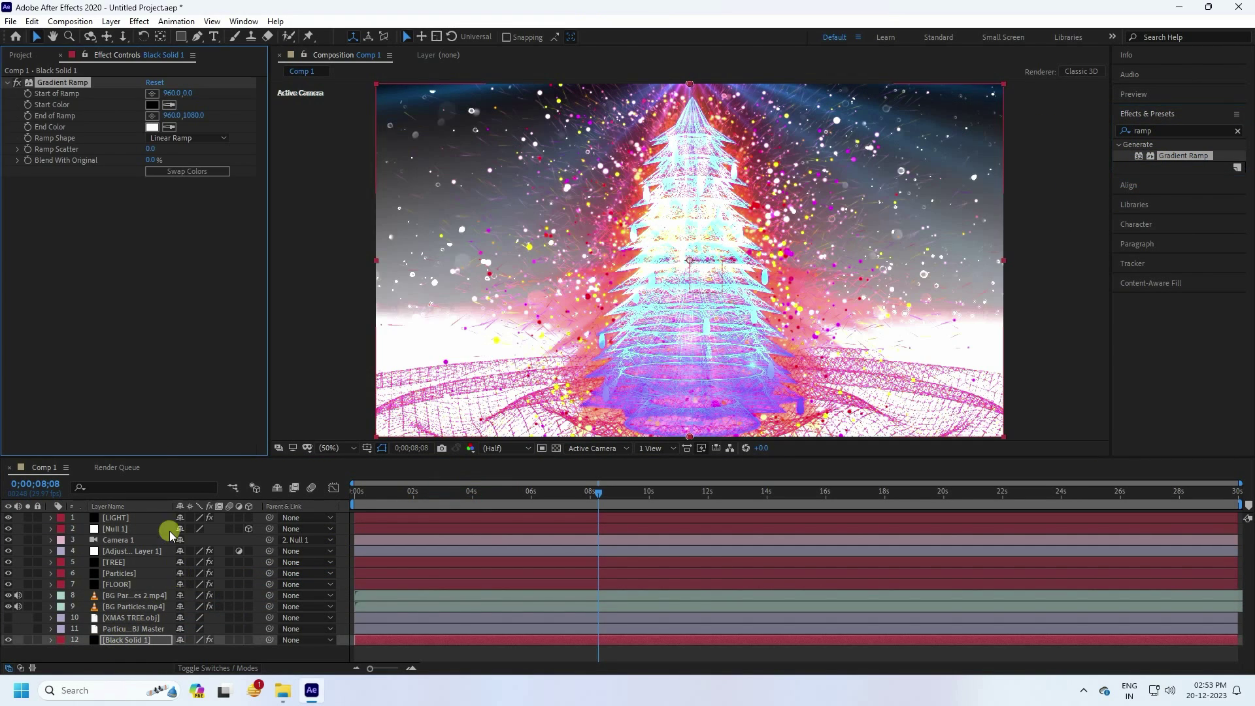
pyautogui.click(181, 174)
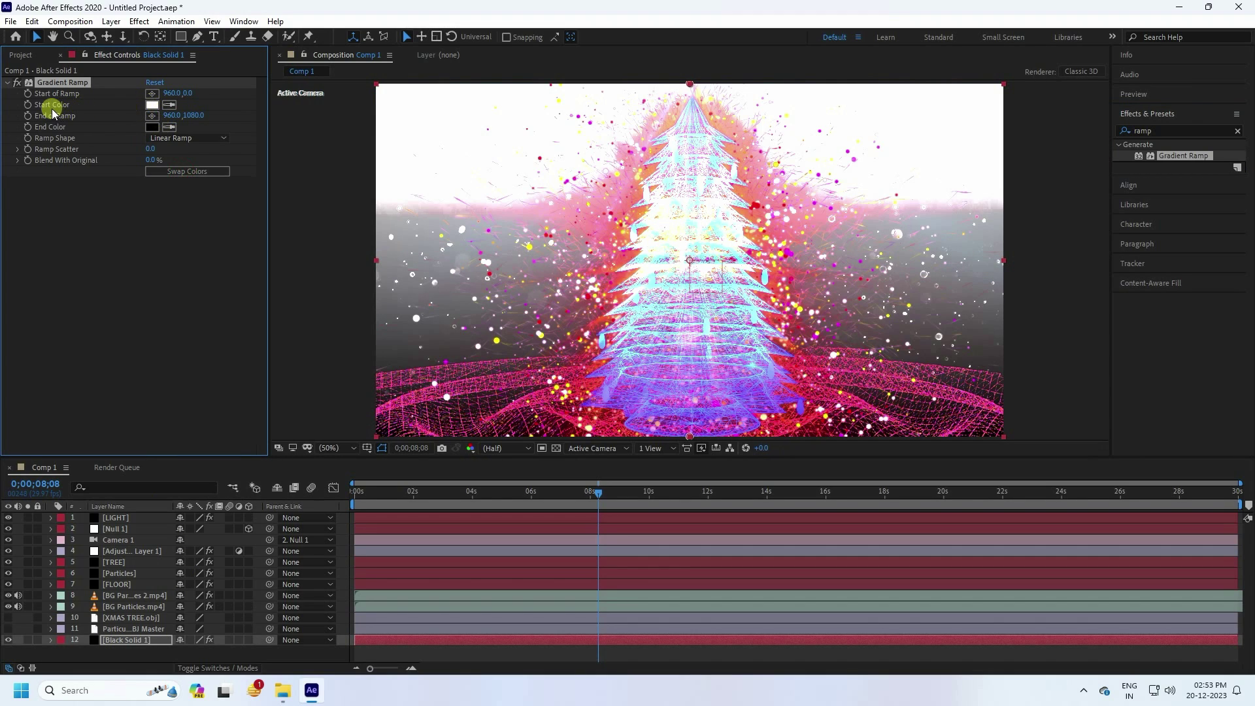
# Set the Gradient Ramp's Start Color to a dark navy blue, 021325
pyautogui.click(151, 106)
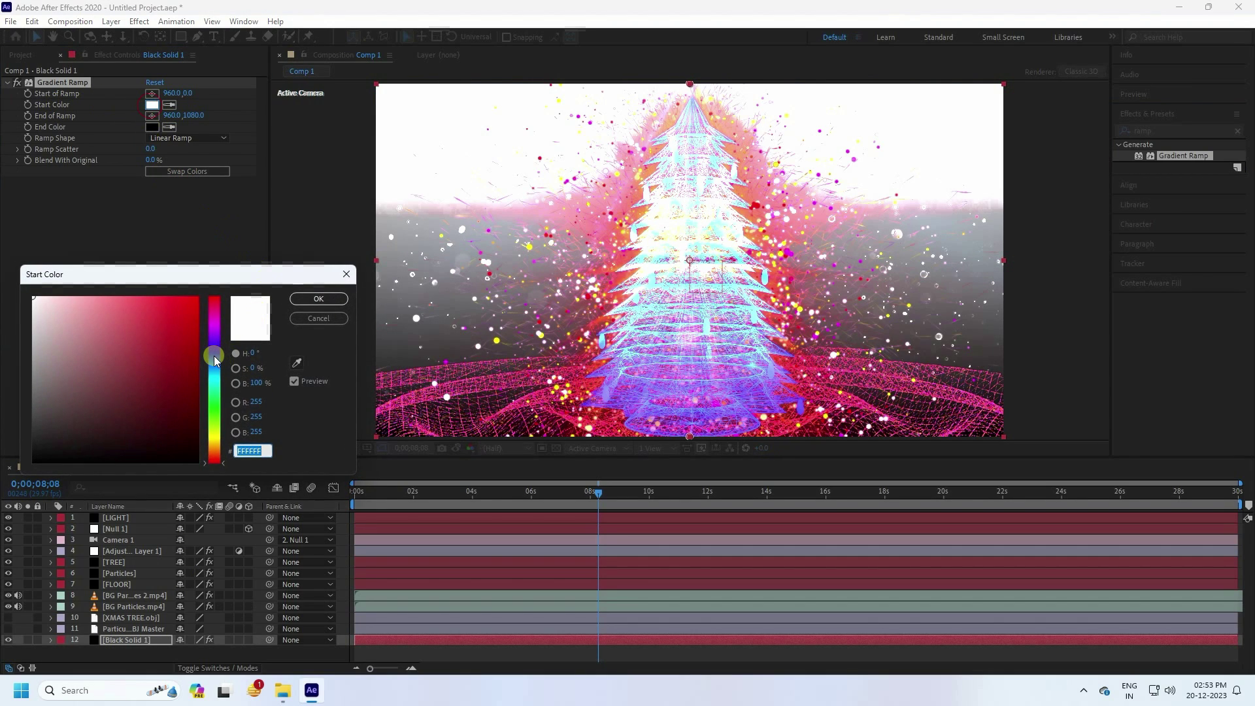
pyautogui.moveTo(215, 358); pyautogui.dragTo(185, 437)
pyautogui.click(274, 352)
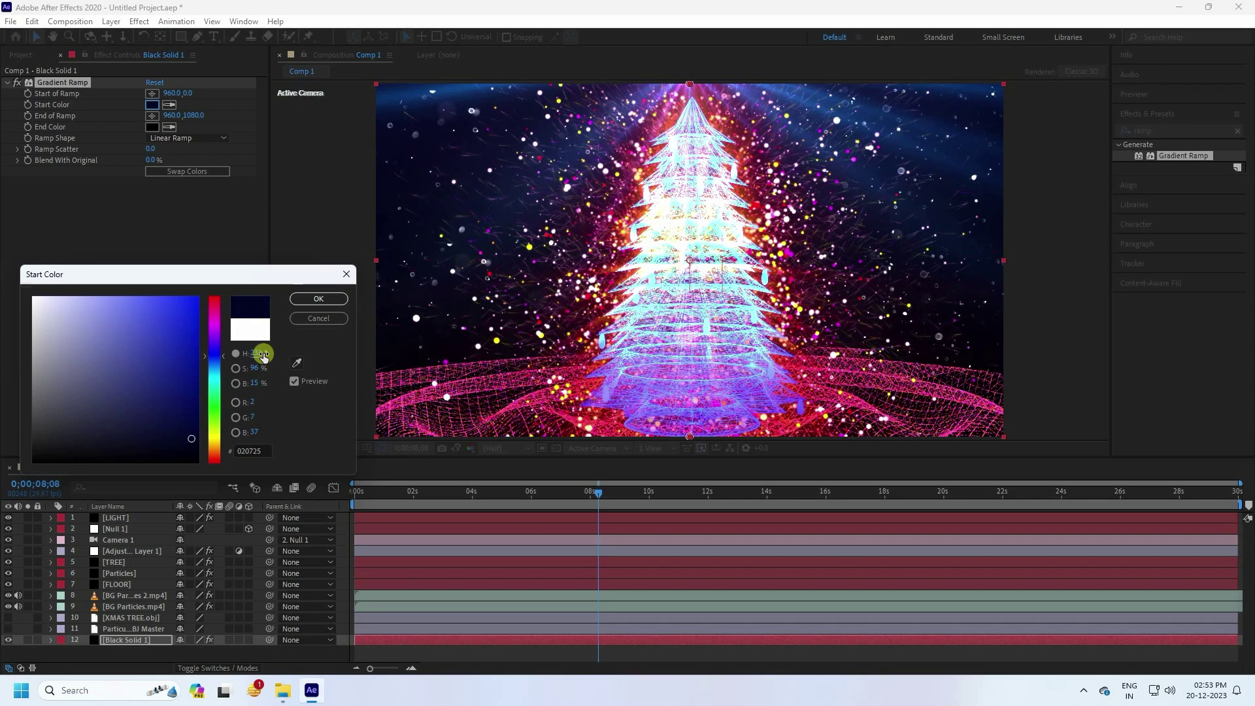
pyautogui.click(259, 352)
pyautogui.write('20')
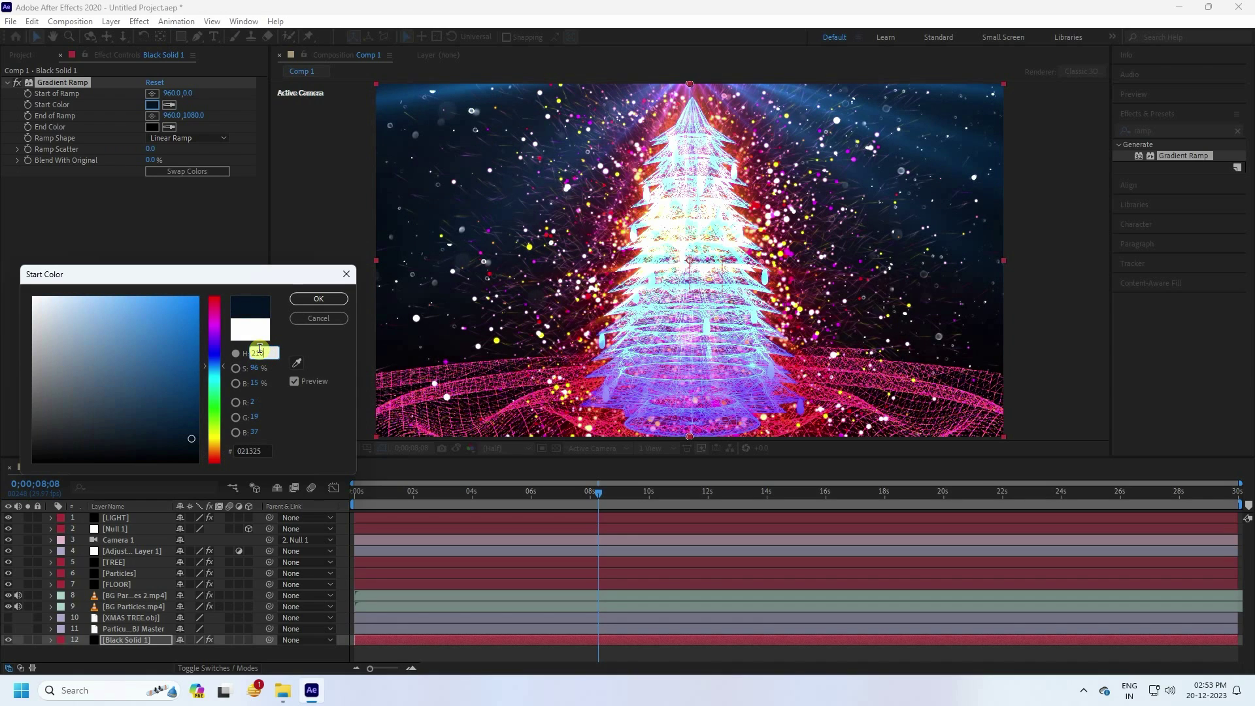
pyautogui.click(314, 298)
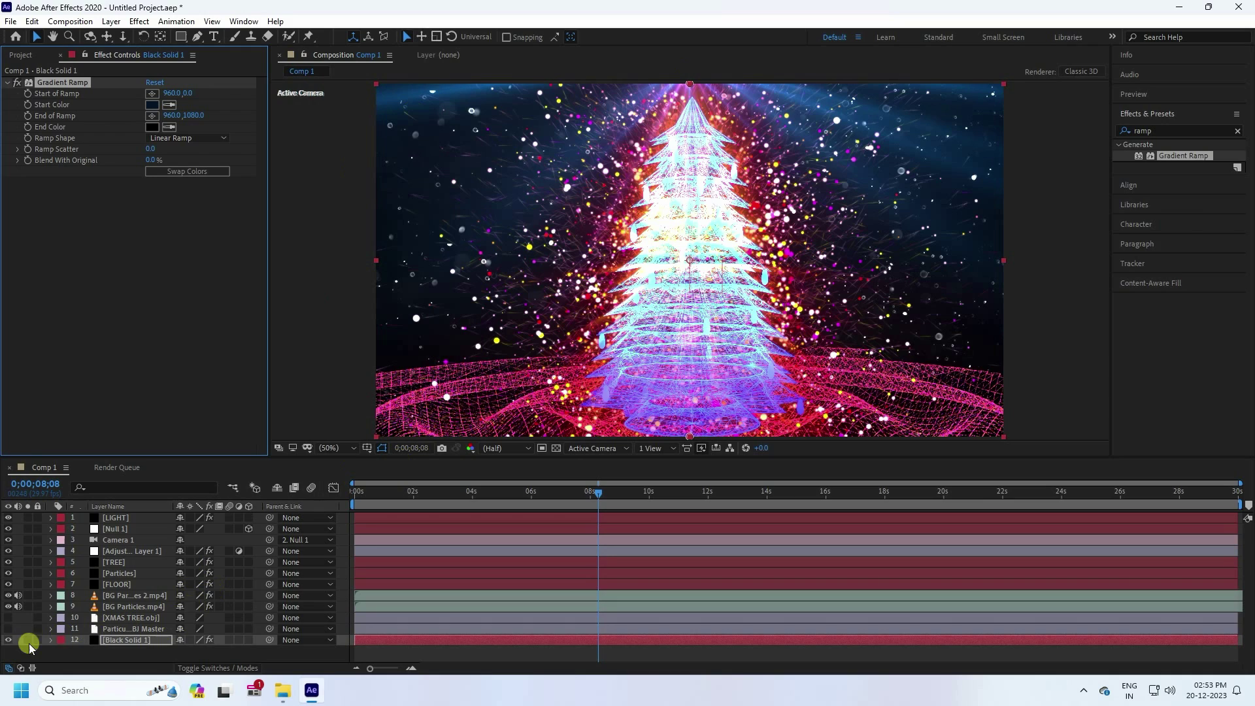
# Compare the scene with the gradient background solid hidden and shown
pyautogui.click(8, 640)
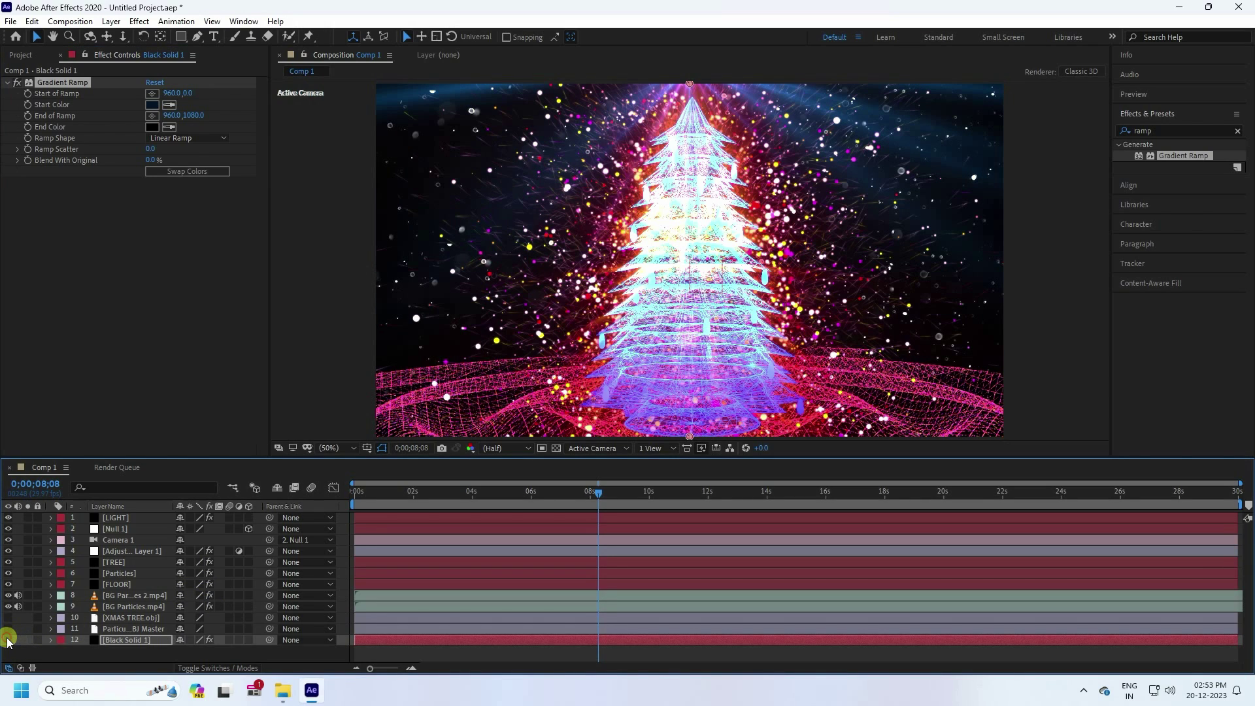
pyautogui.click(8, 640)
pyautogui.click(8, 639)
pyautogui.click(8, 640)
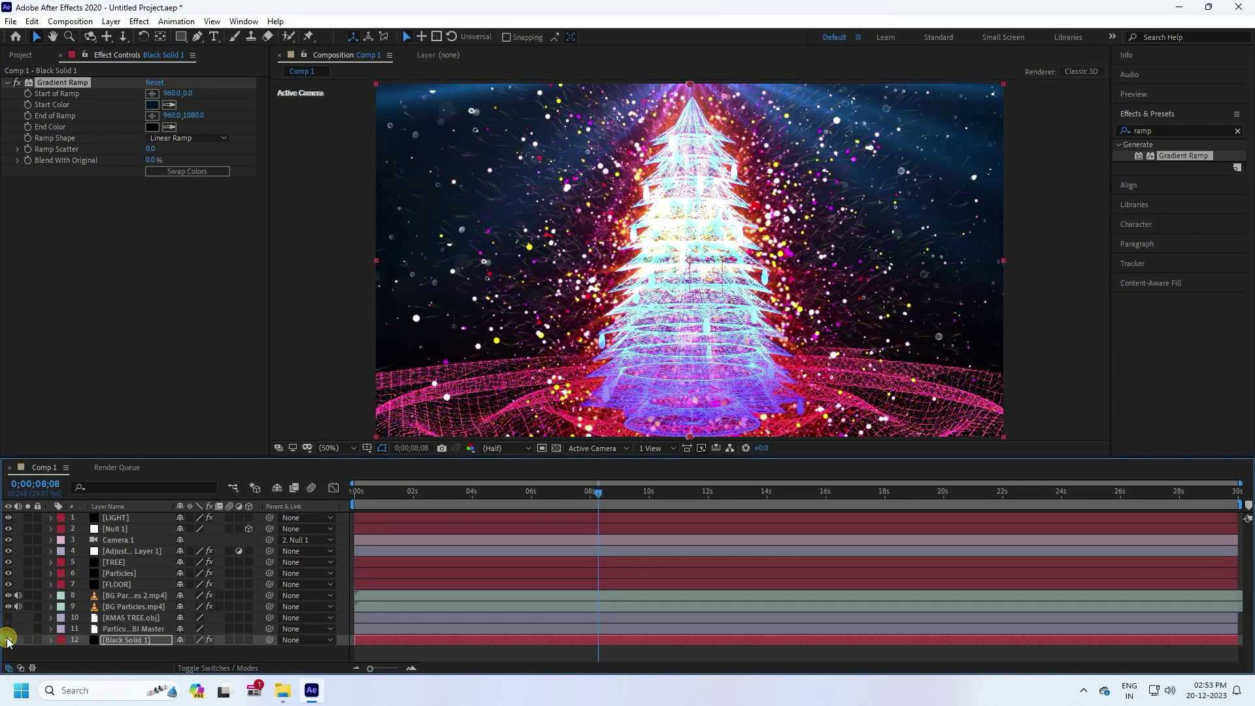
# Set the preview resolution to Full, enlarge the composition view and go to 0;00;14;25
pyautogui.click(516, 448)
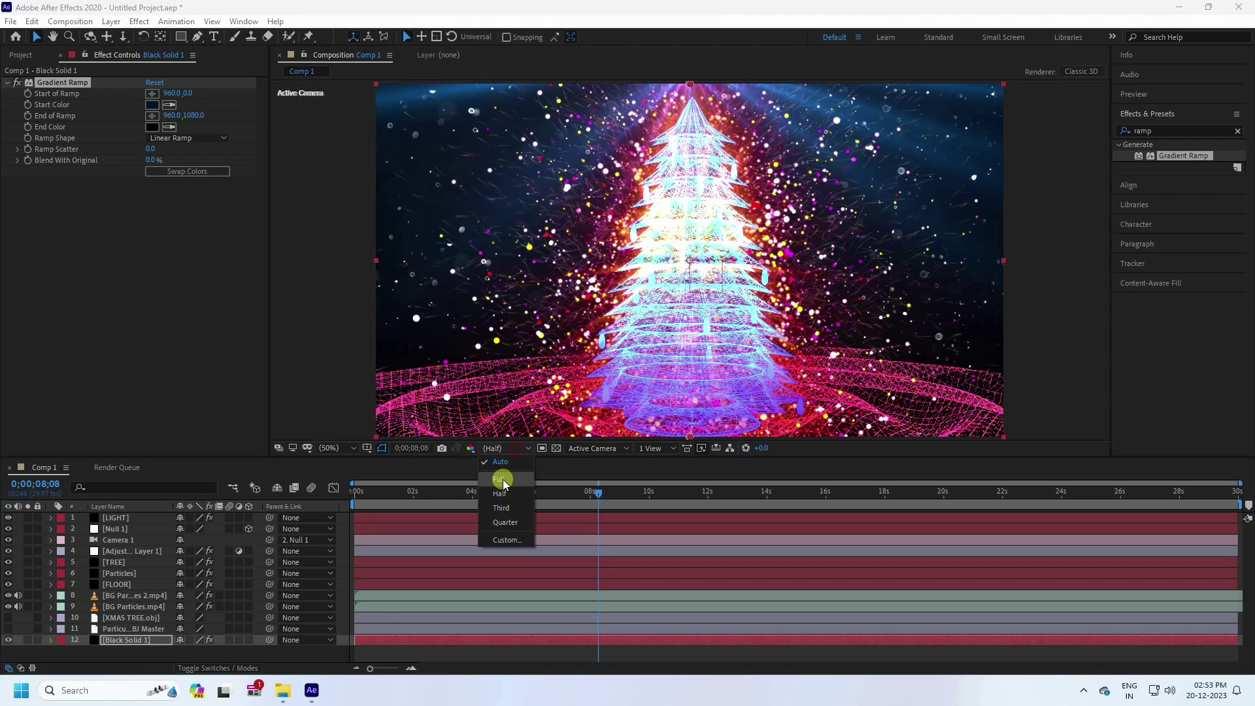
pyautogui.click(503, 482)
pyautogui.click(347, 449)
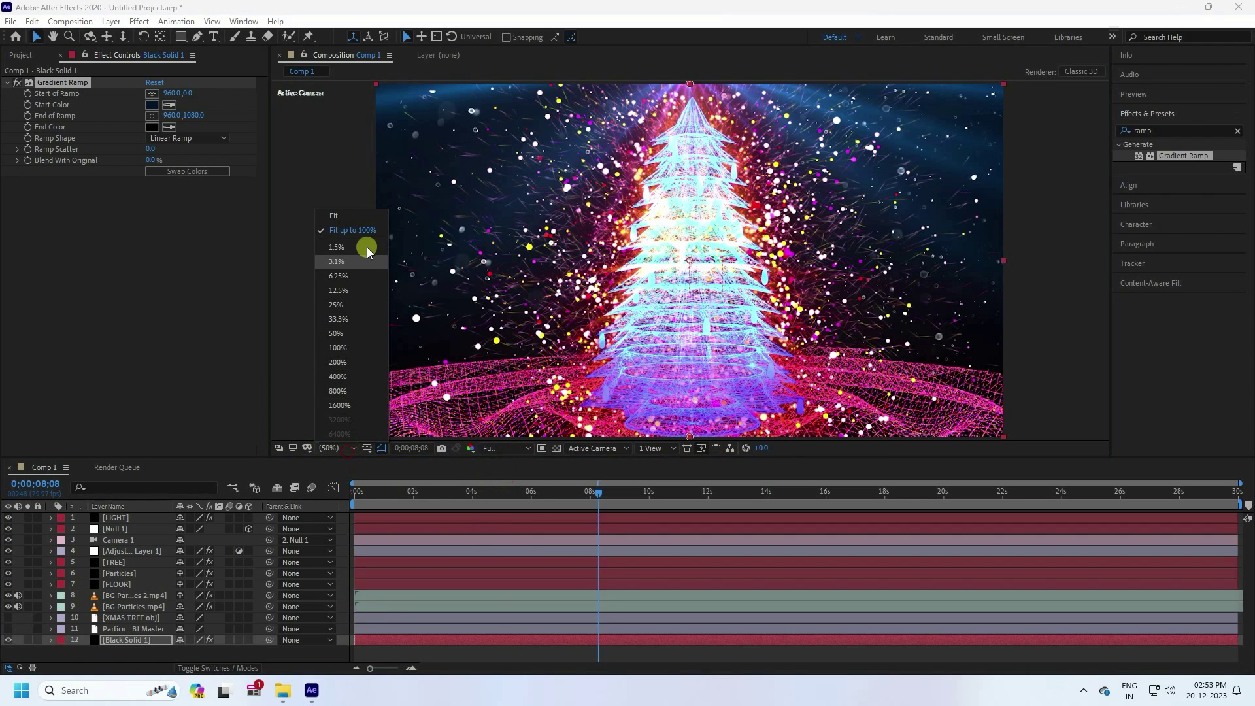
pyautogui.press('Escape')
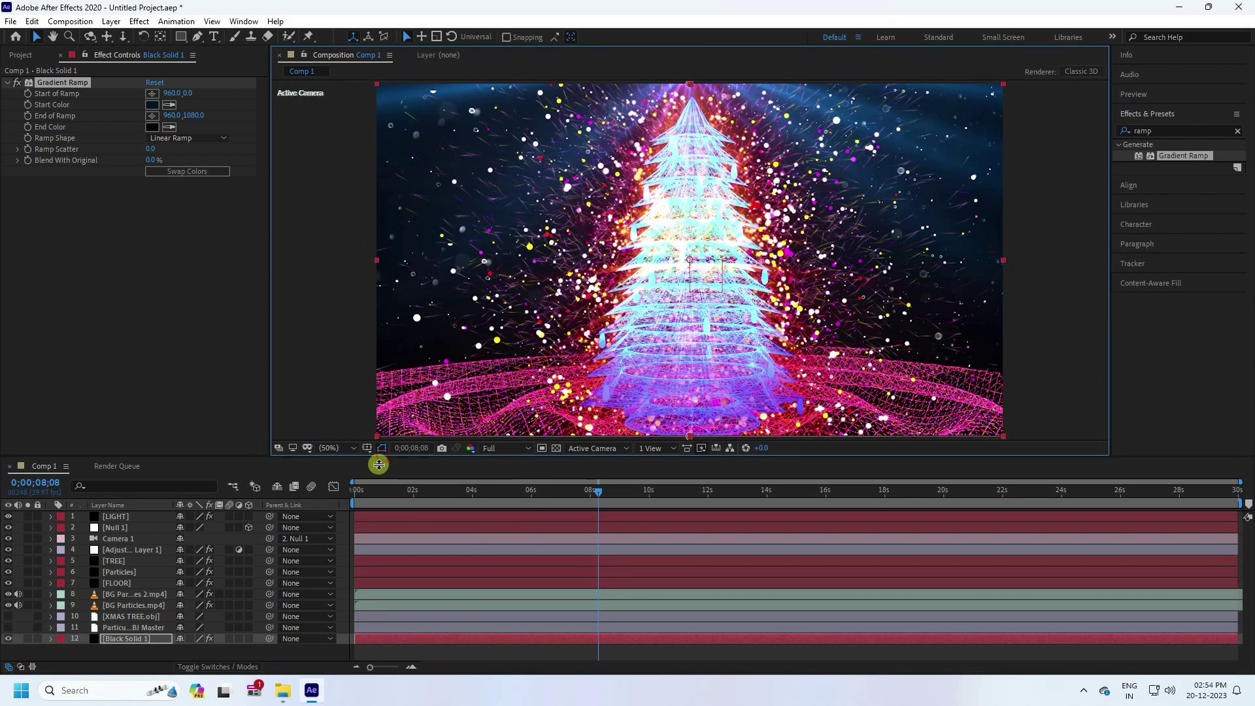
pyautogui.moveTo(378, 459); pyautogui.dragTo(364, 516)
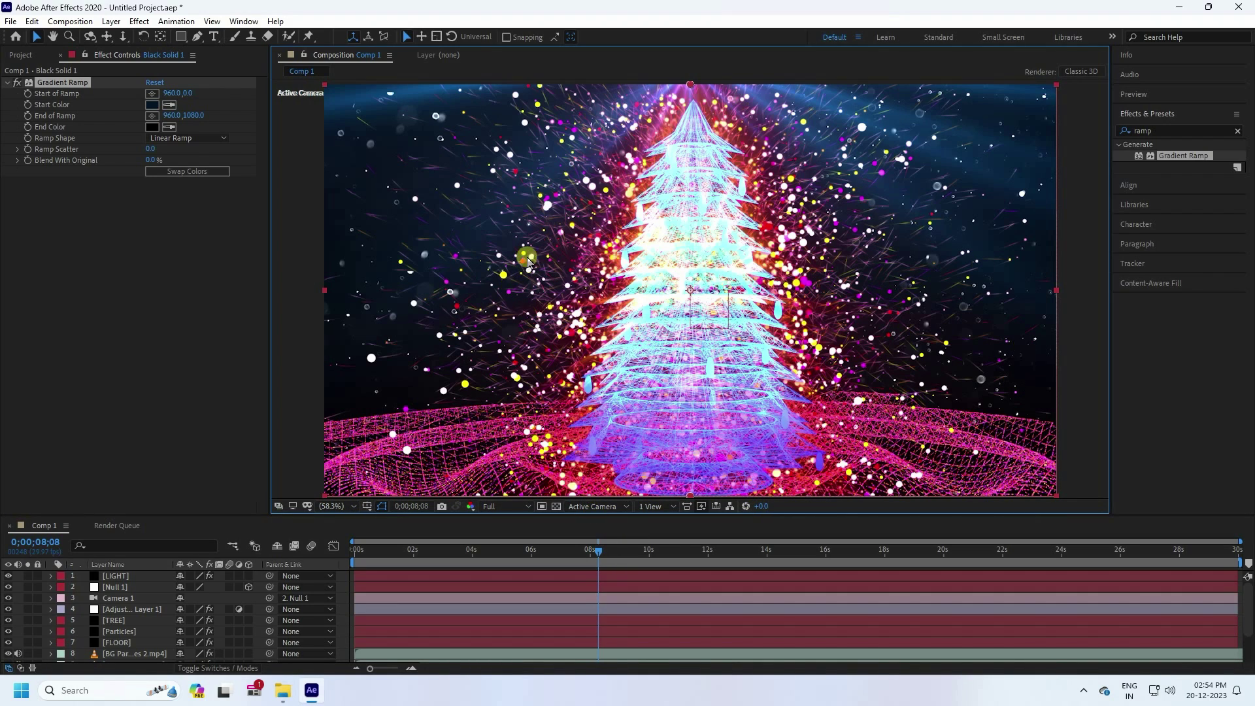
pyautogui.click(792, 552)
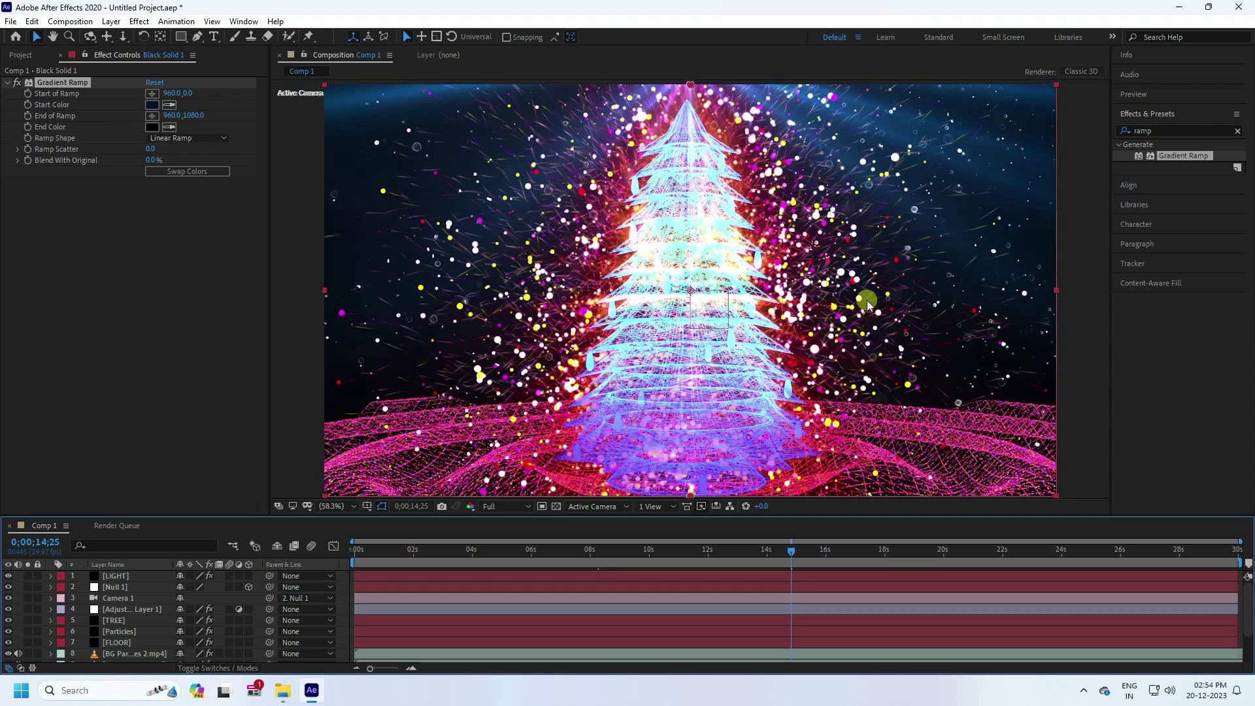
# Apply the Sharpen effect to the Particles layer and set its Sharpen Amount to 20
pyautogui.click(1124, 134)
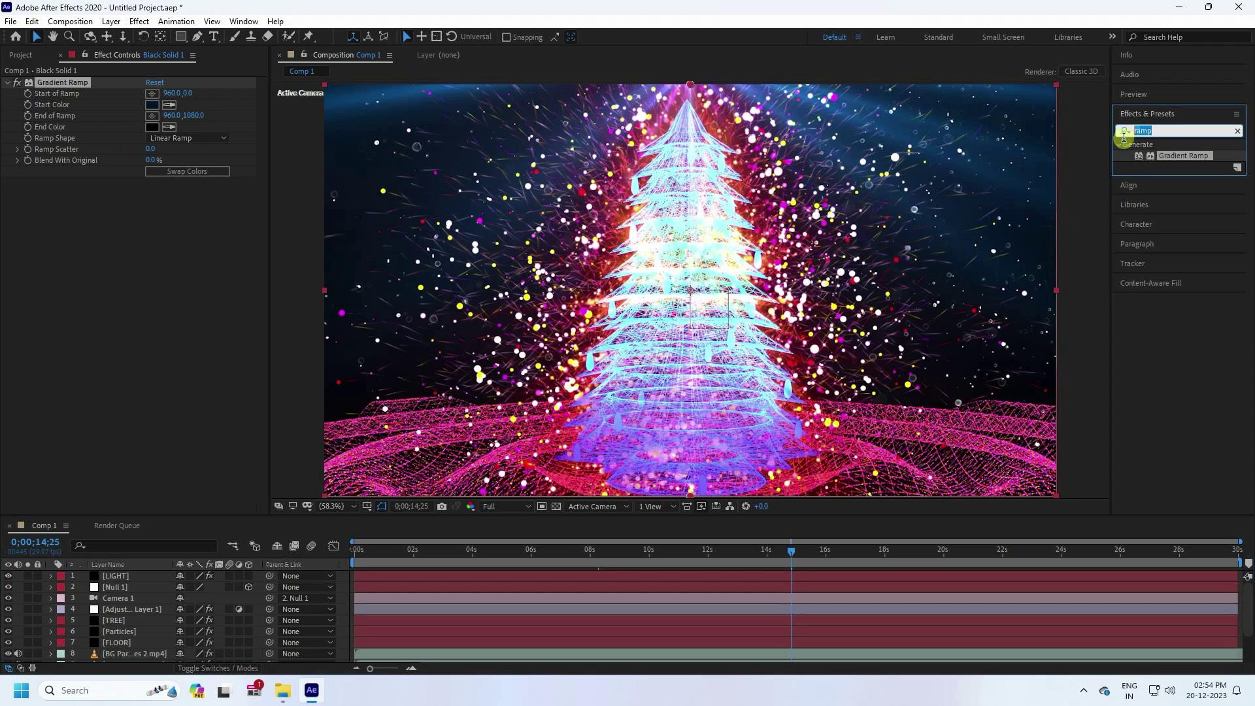
pyautogui.write('shar')
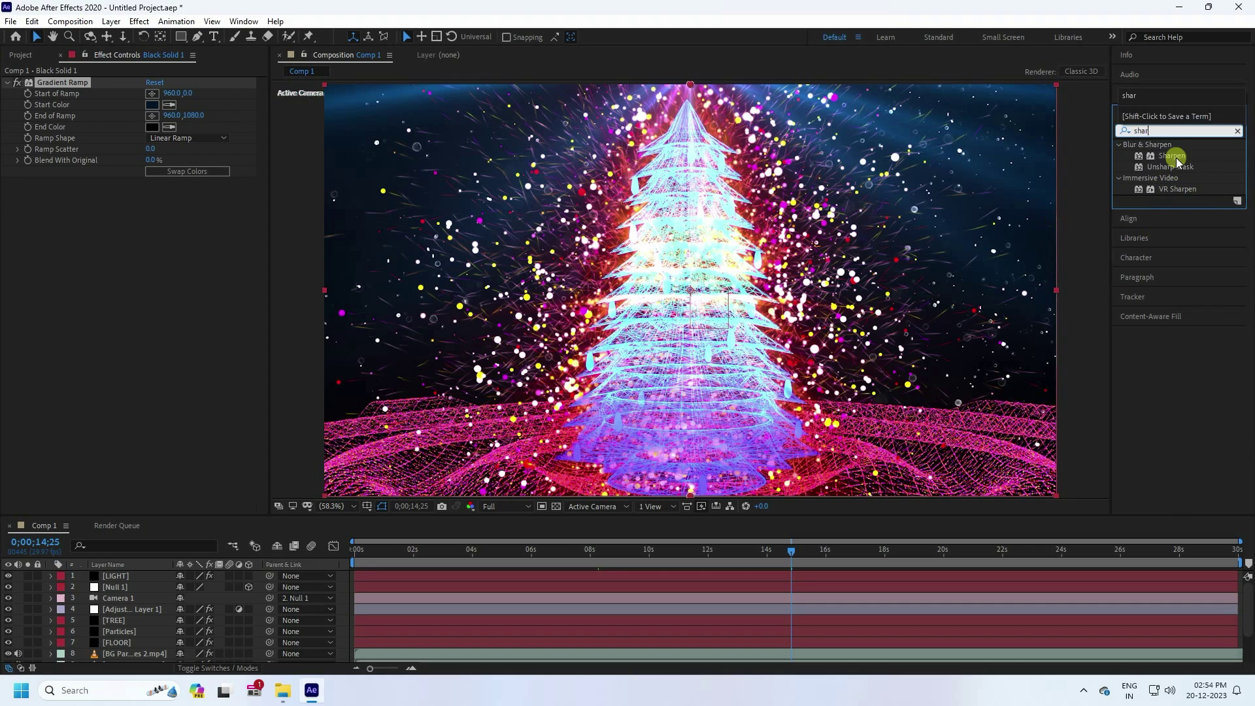
pyautogui.moveTo(1177, 161); pyautogui.dragTo(140, 632)
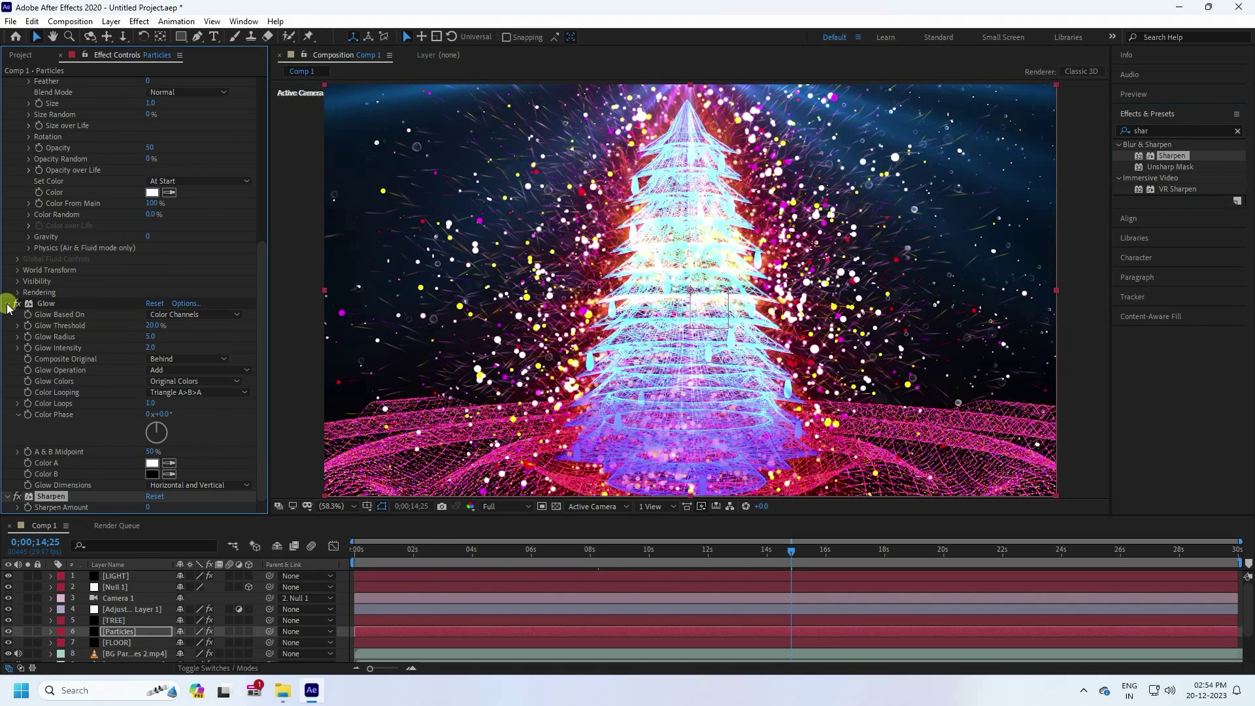
pyautogui.click(8, 304)
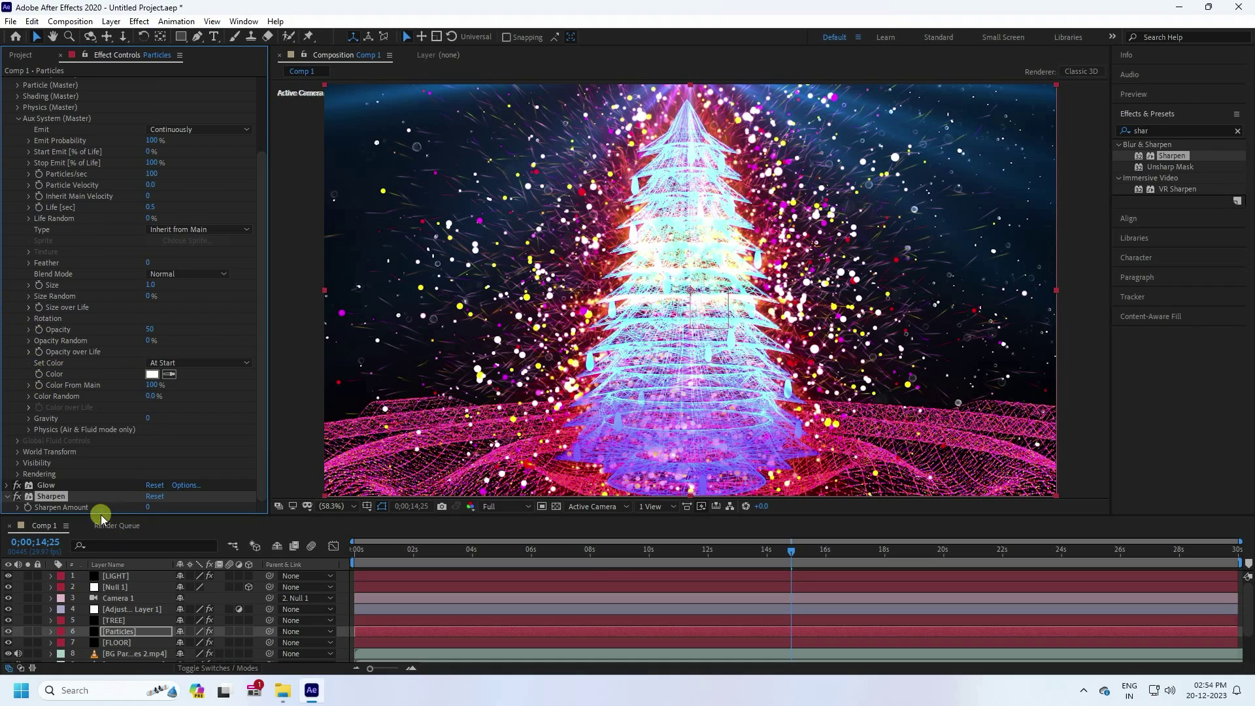
pyautogui.click(147, 507)
pyautogui.write('2')
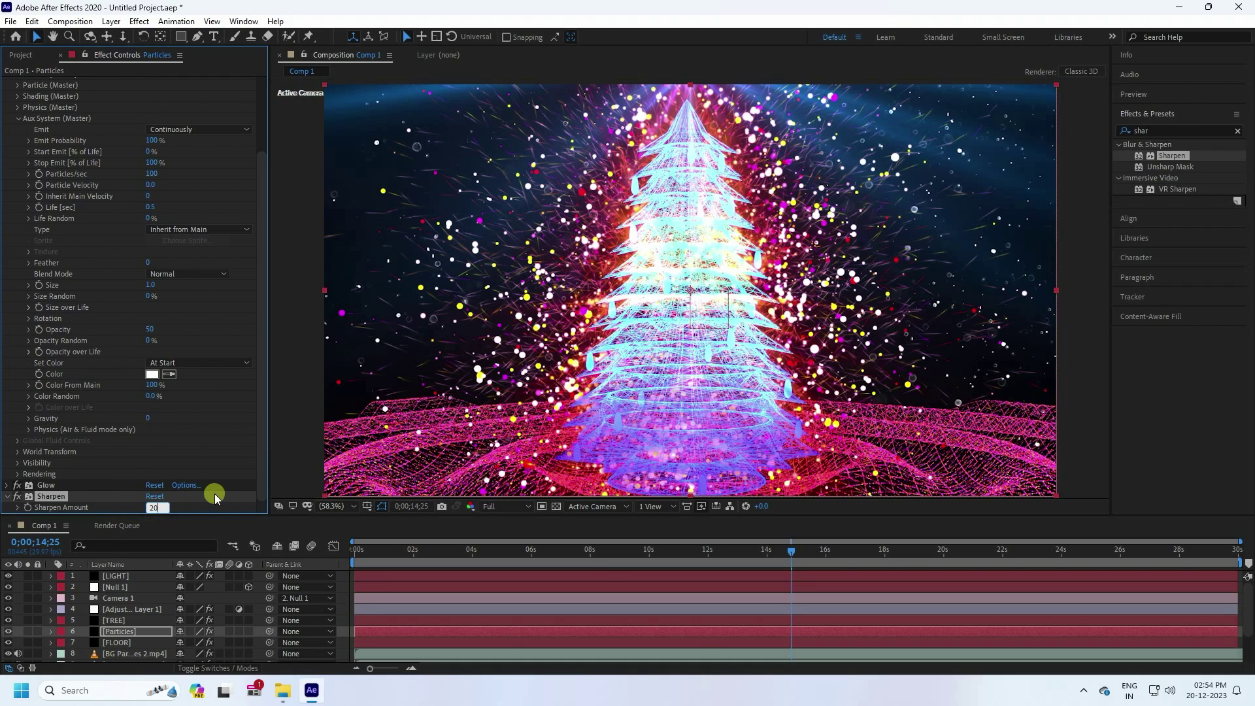
pyautogui.write('0')
pyautogui.press('Return')
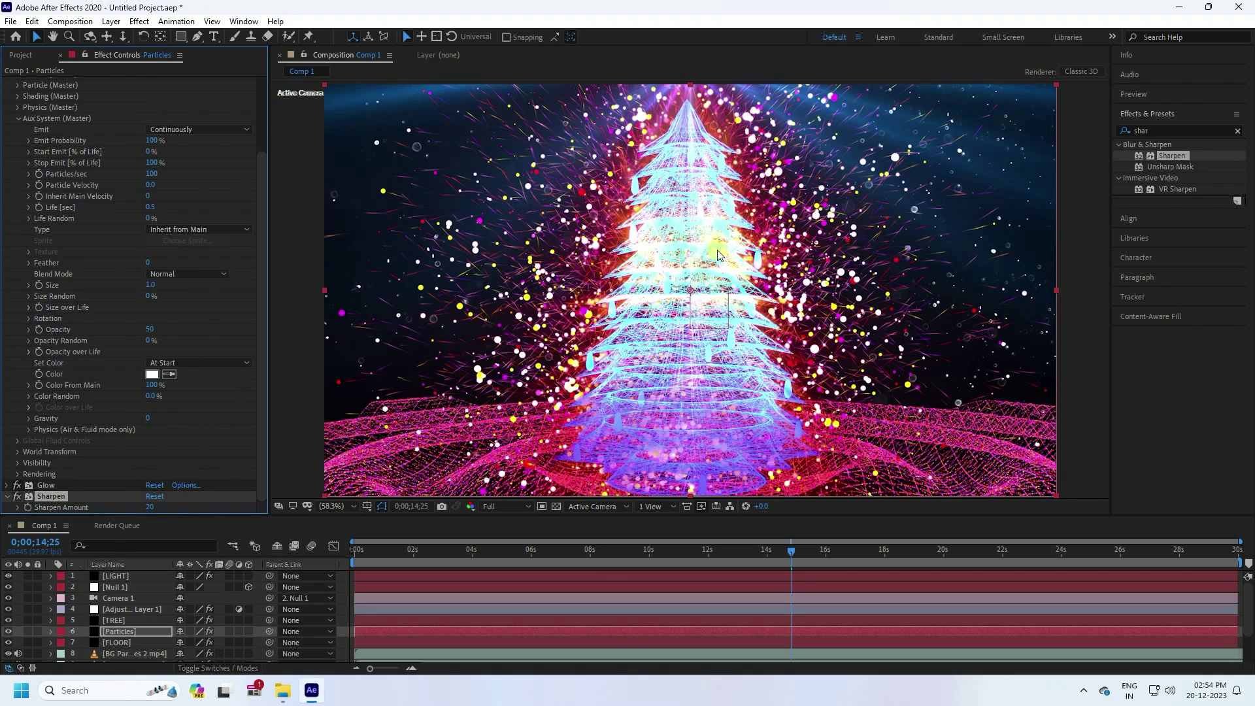